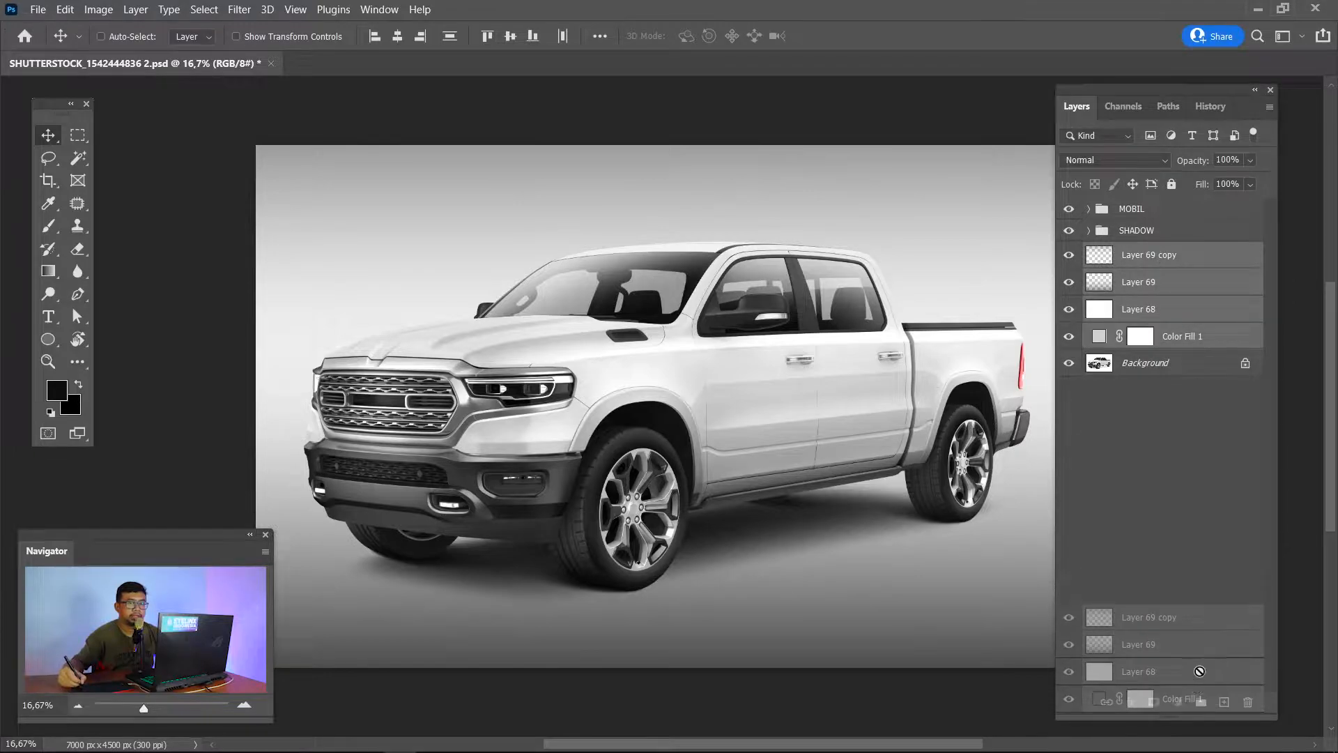
Rename the new group containing the studio background layers as LIMBO.
{"action": "double_click", "coordinate": [1134, 254]}
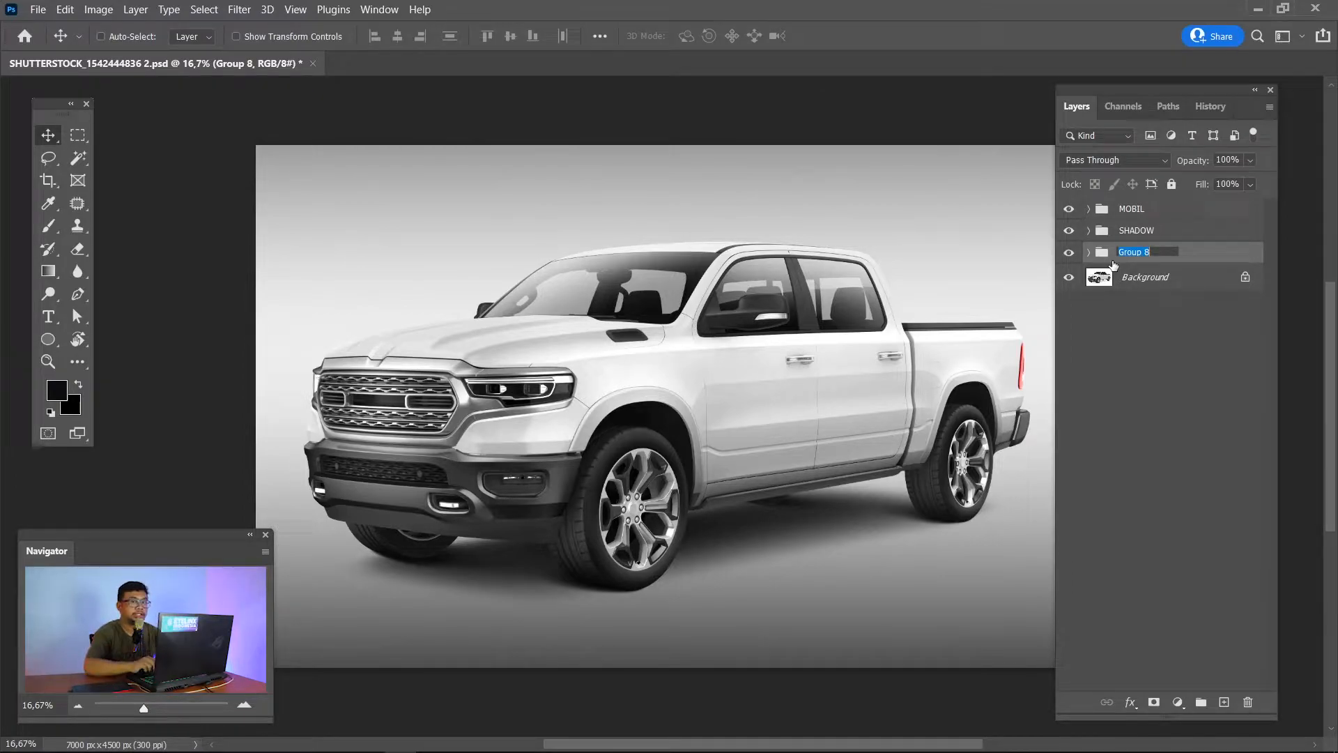
{"action": "type", "text": "LIMBO"}
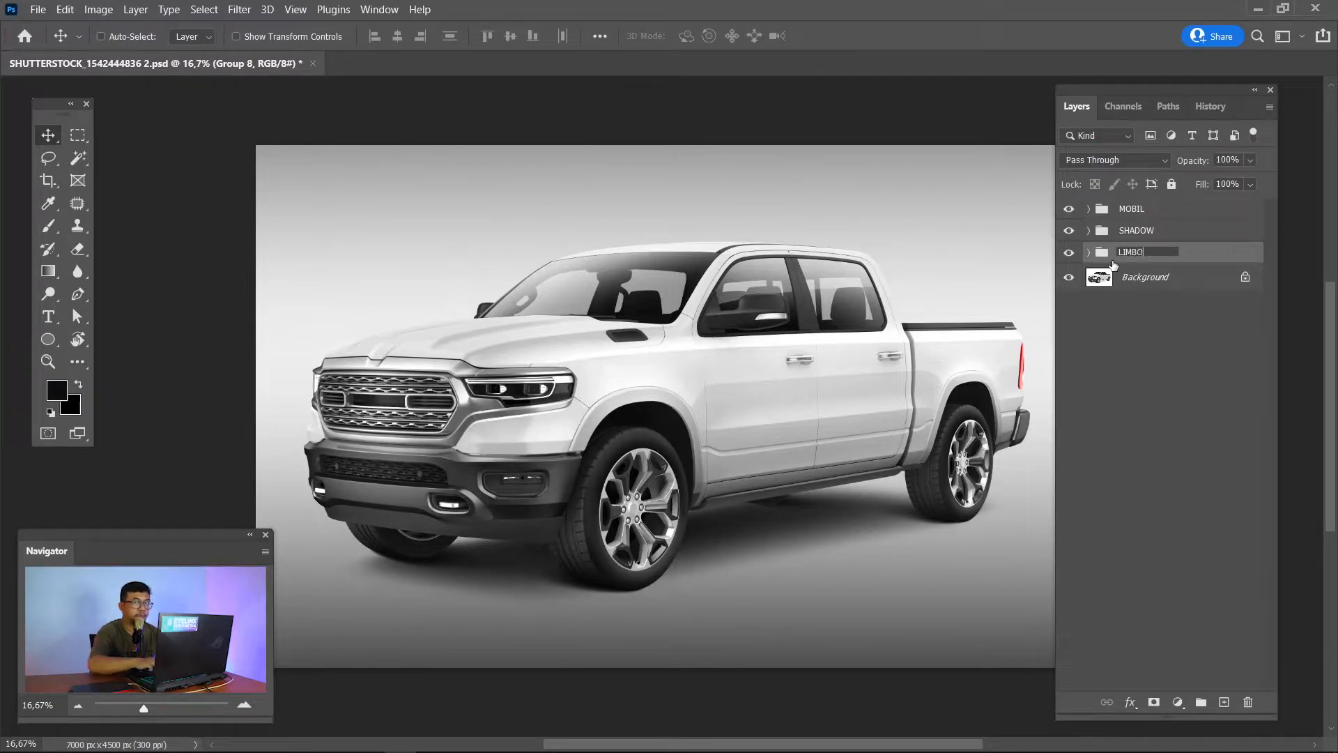
{"action": "key", "text": "Return"}
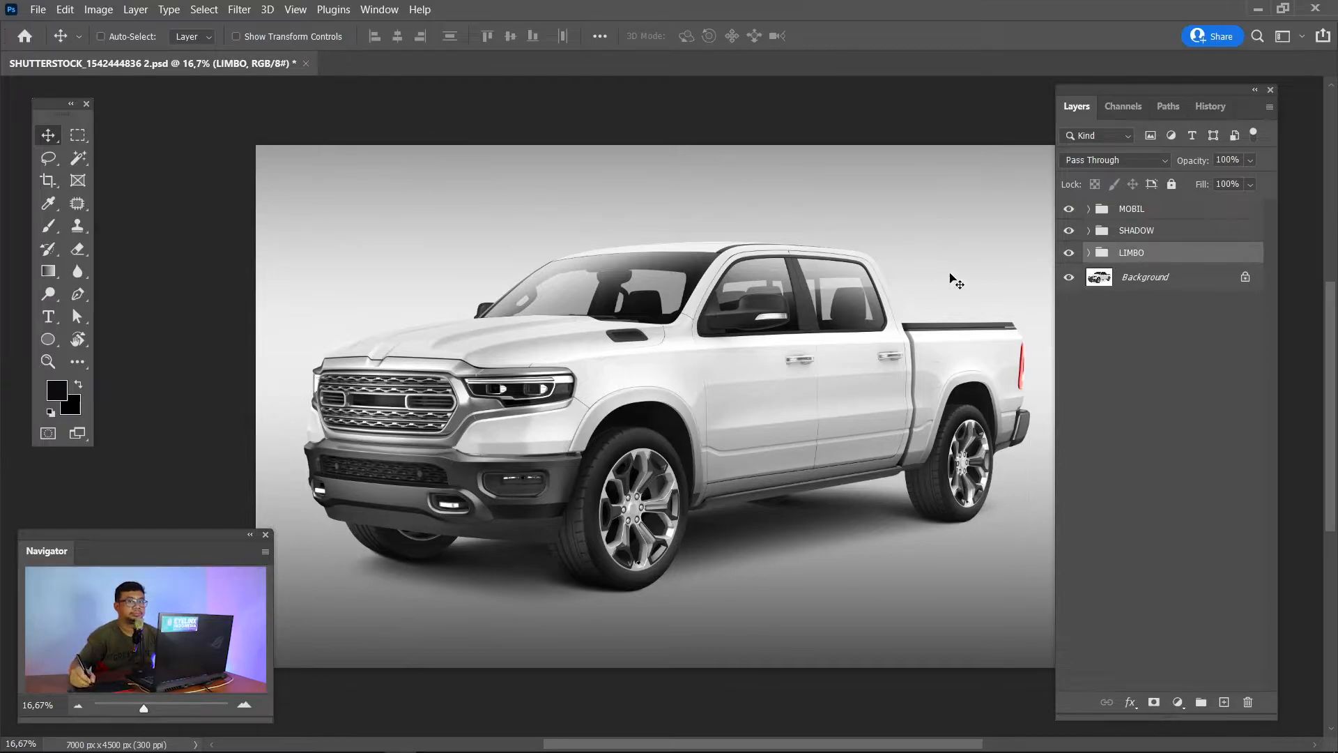
{"action": "left_click", "coordinate": [1064, 255]}
{"action": "left_click", "coordinate": [1064, 256]}
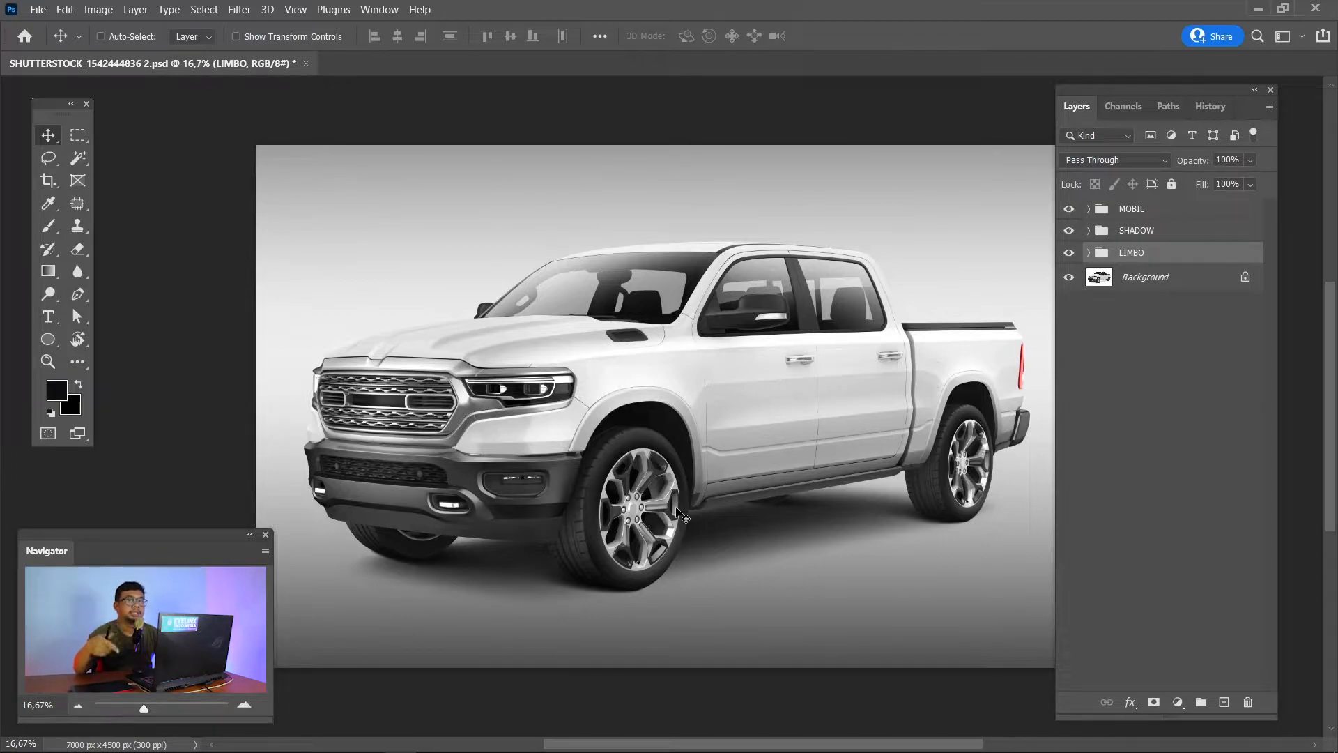
{"action": "key", "text": "ctrl+minus"}
{"action": "key", "text": "ctrl+minus"}
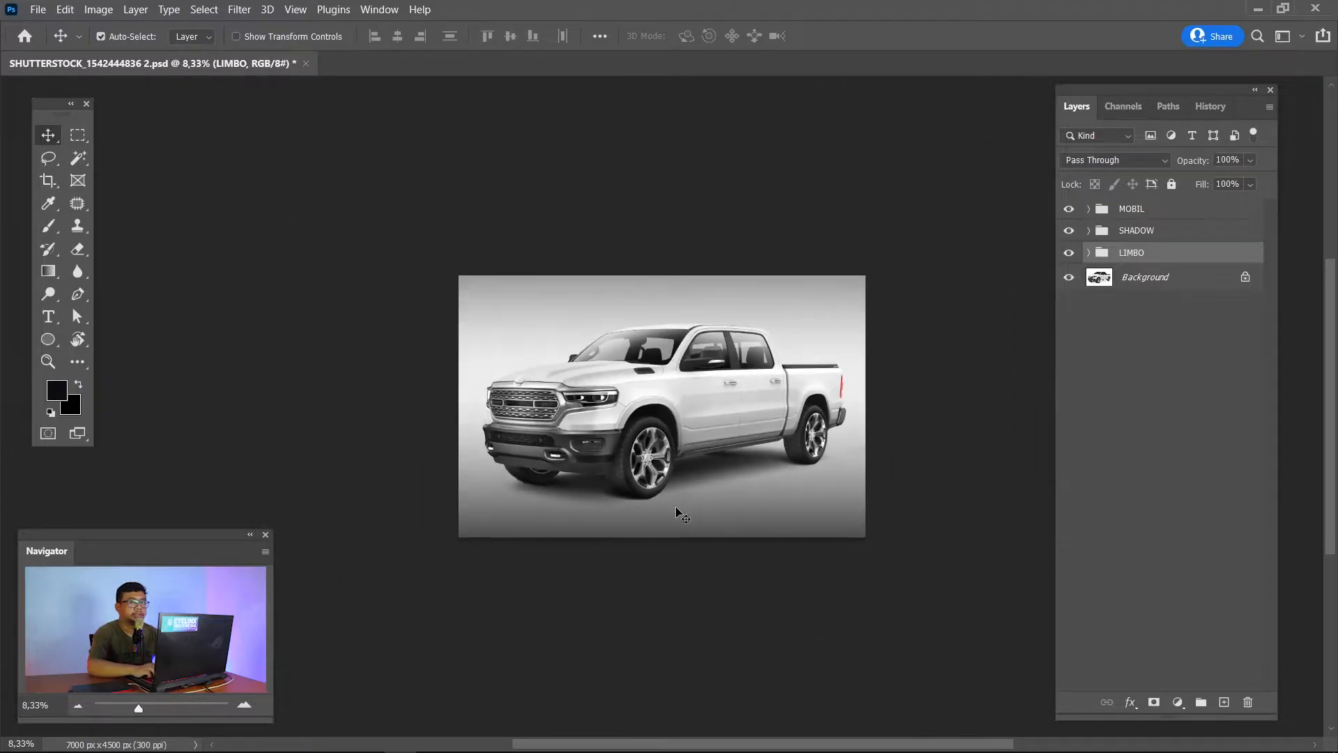
{"action": "key", "text": "ctrl+plus"}
{"action": "key", "text": "ctrl+minus"}
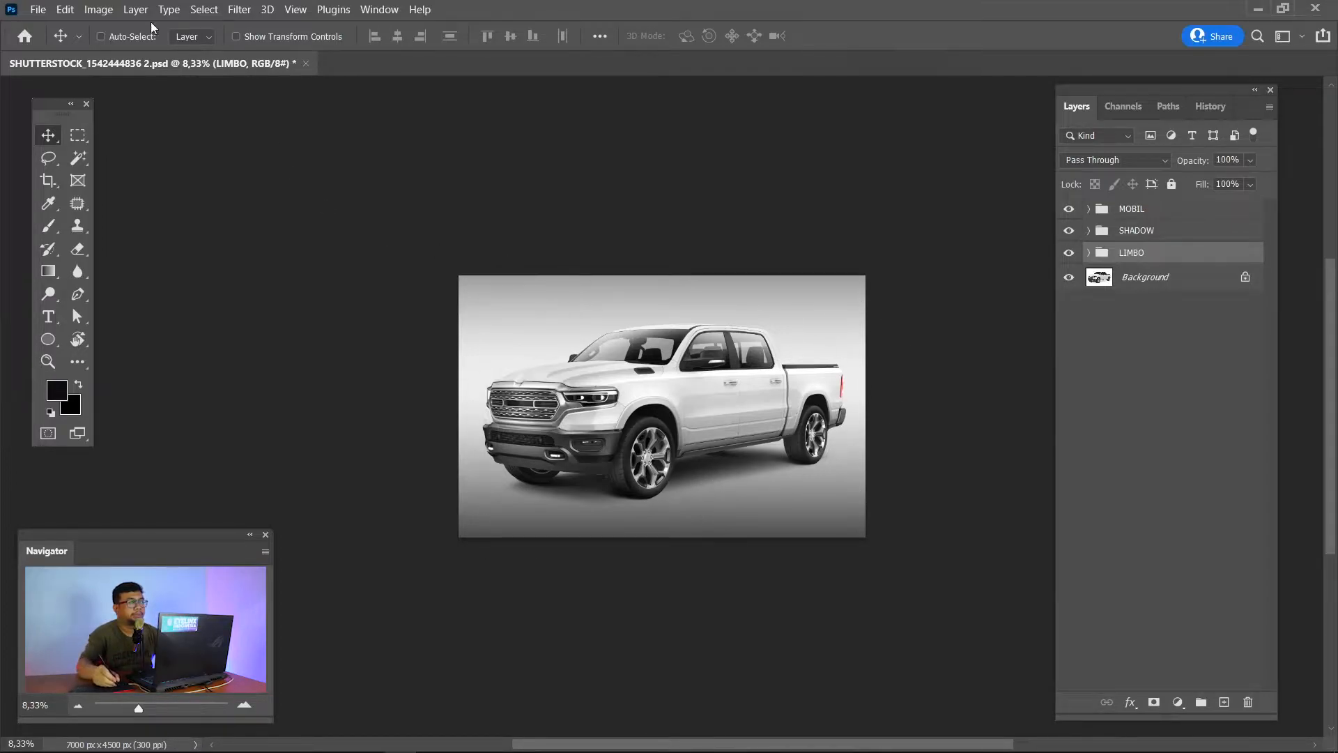
{"action": "left_click", "coordinate": [98, 9]}
{"action": "mouse_move", "coordinate": [135, 9]}
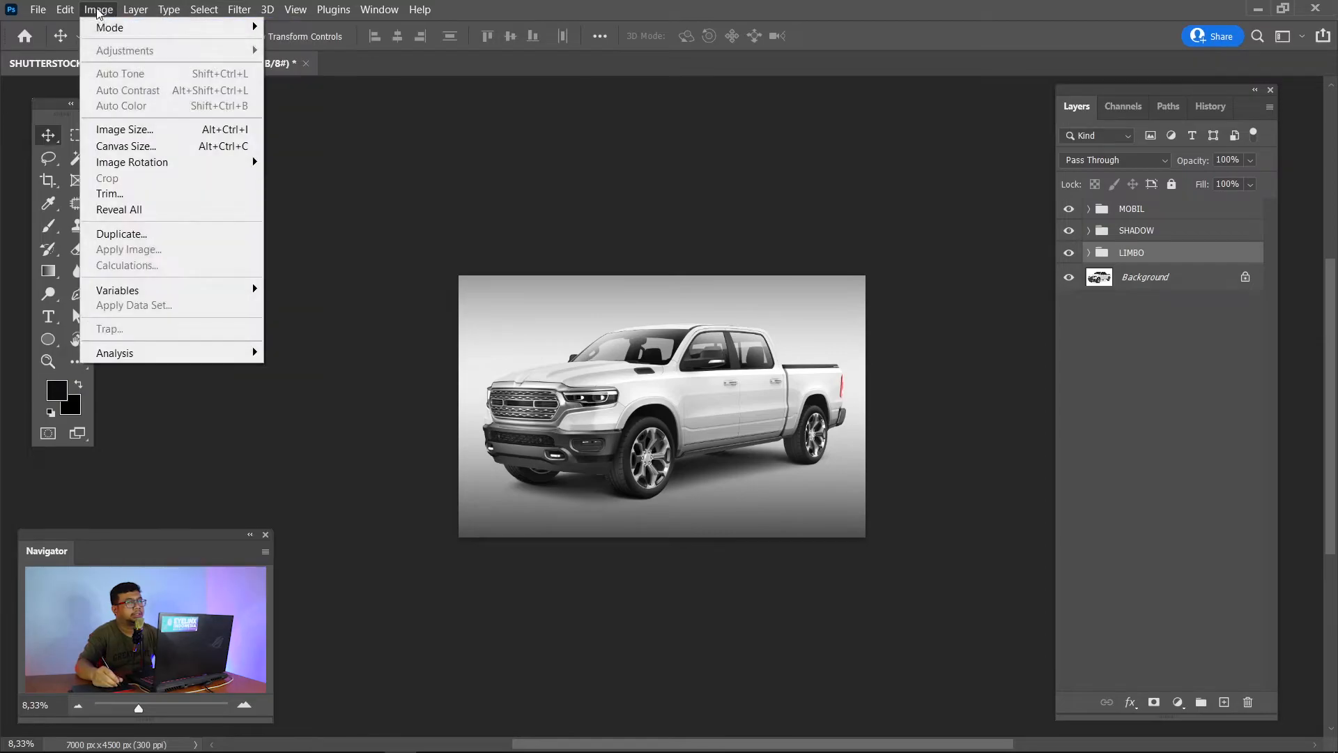
{"action": "left_click", "coordinate": [121, 144]}
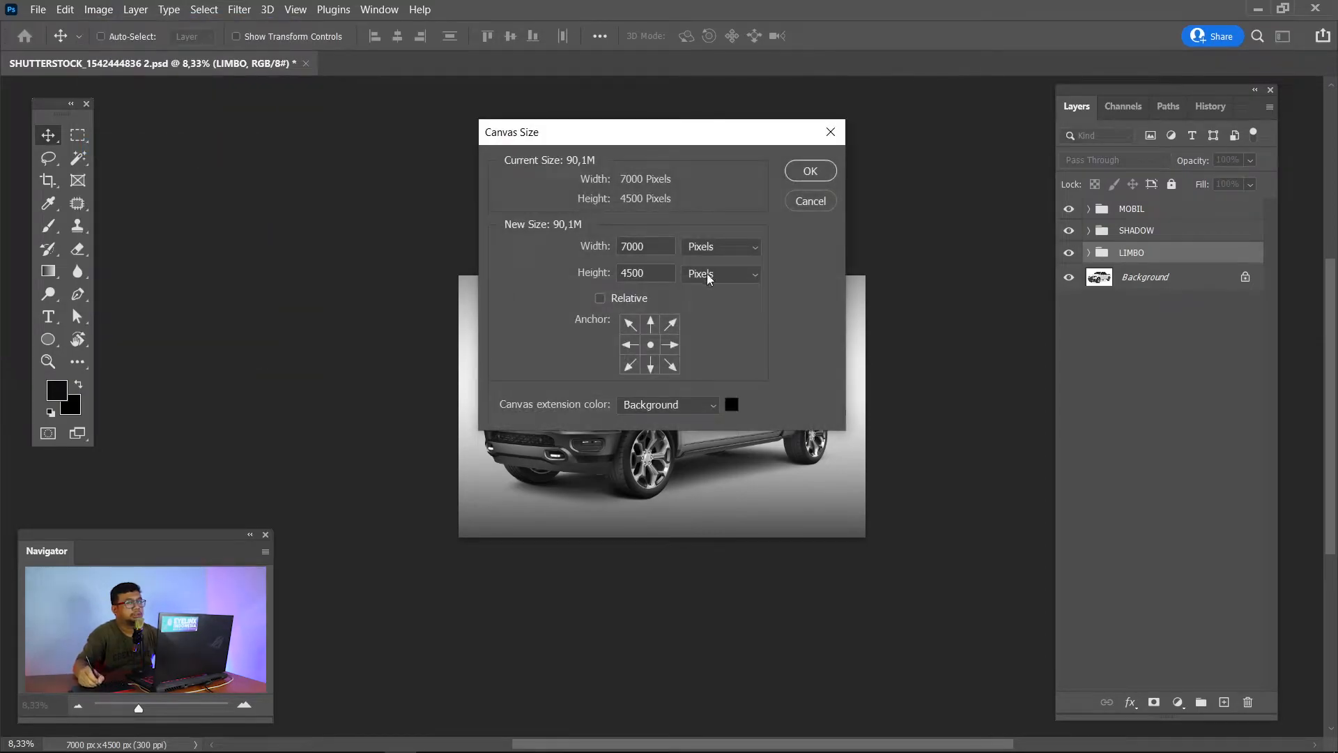
{"action": "left_click", "coordinate": [709, 278]}
{"action": "left_click", "coordinate": [709, 339]}
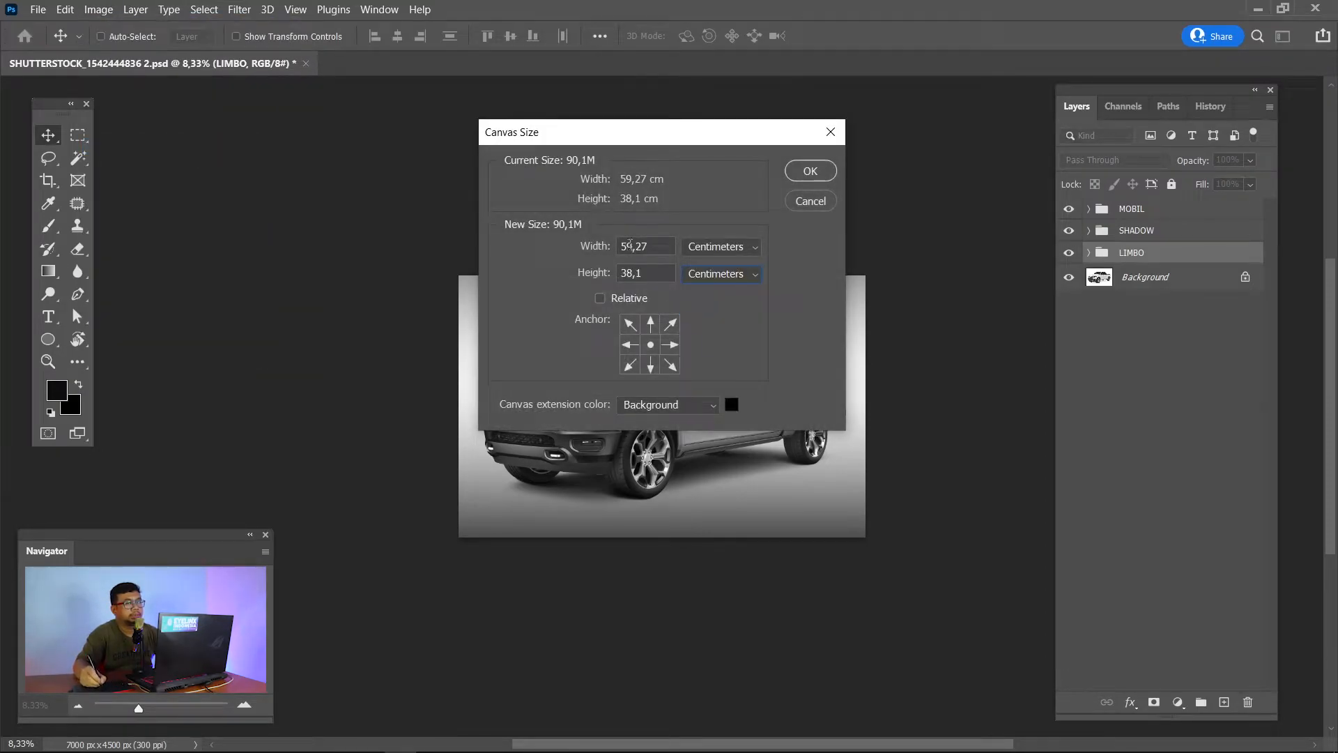
{"action": "left_click", "coordinate": [819, 206]}
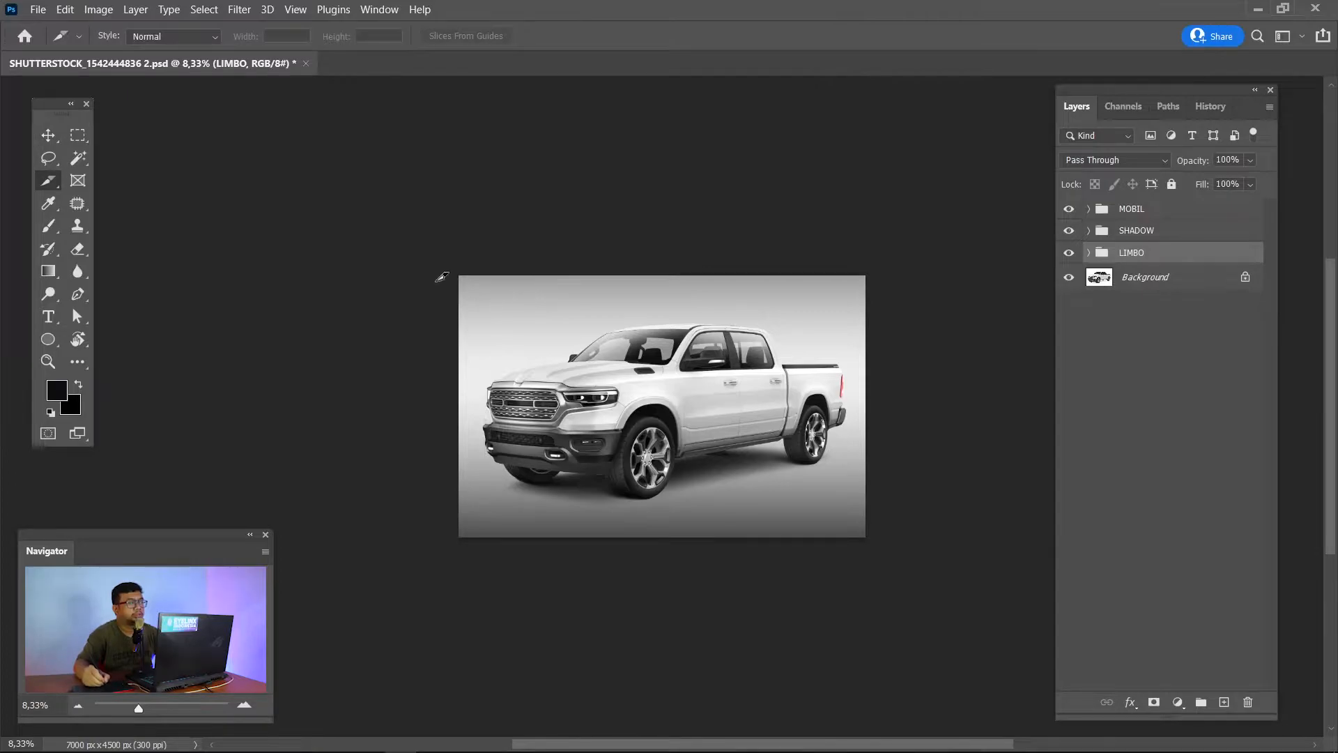
Extend the canvas evenly around the truck with the Crop tool to about 11842 × 6693 px.
{"action": "right_click", "coordinate": [50, 181]}
{"action": "left_click", "coordinate": [81, 178]}
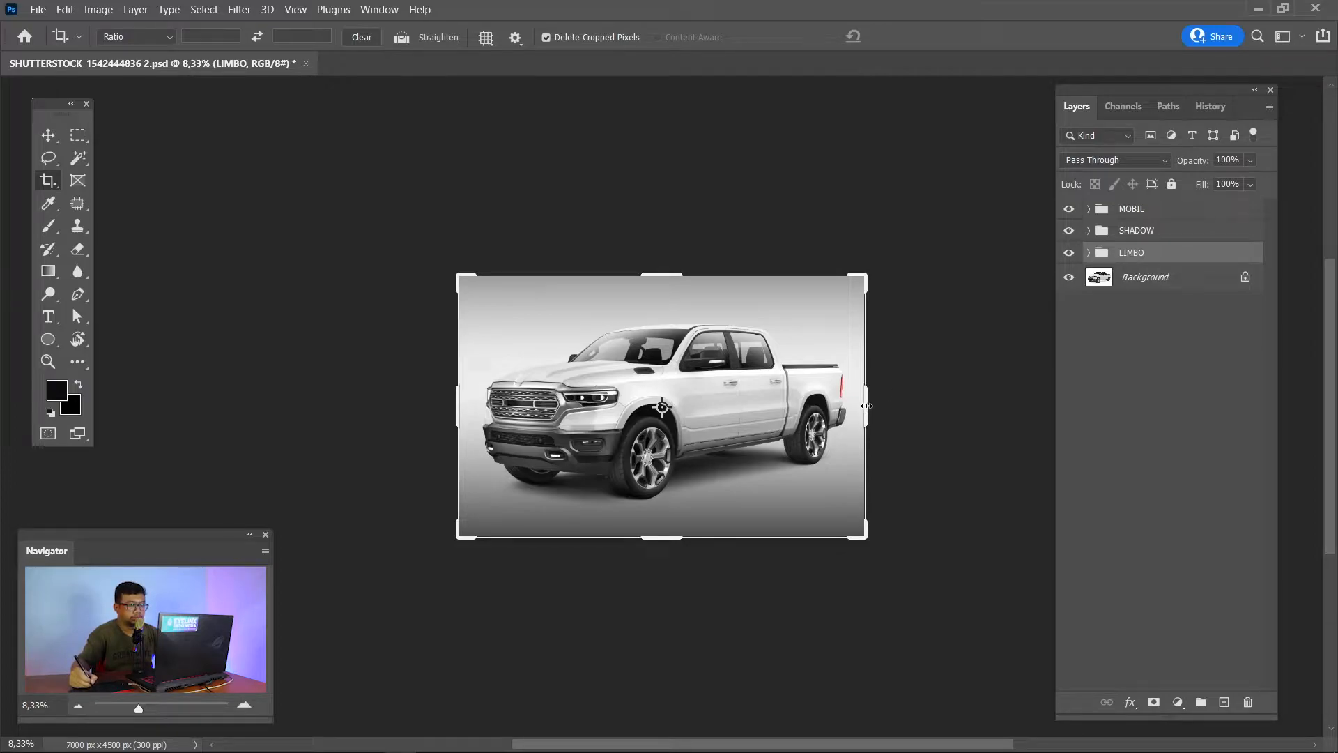
{"action": "left_click_drag", "start_coordinate": [867, 406], "coordinate": [990, 408]}
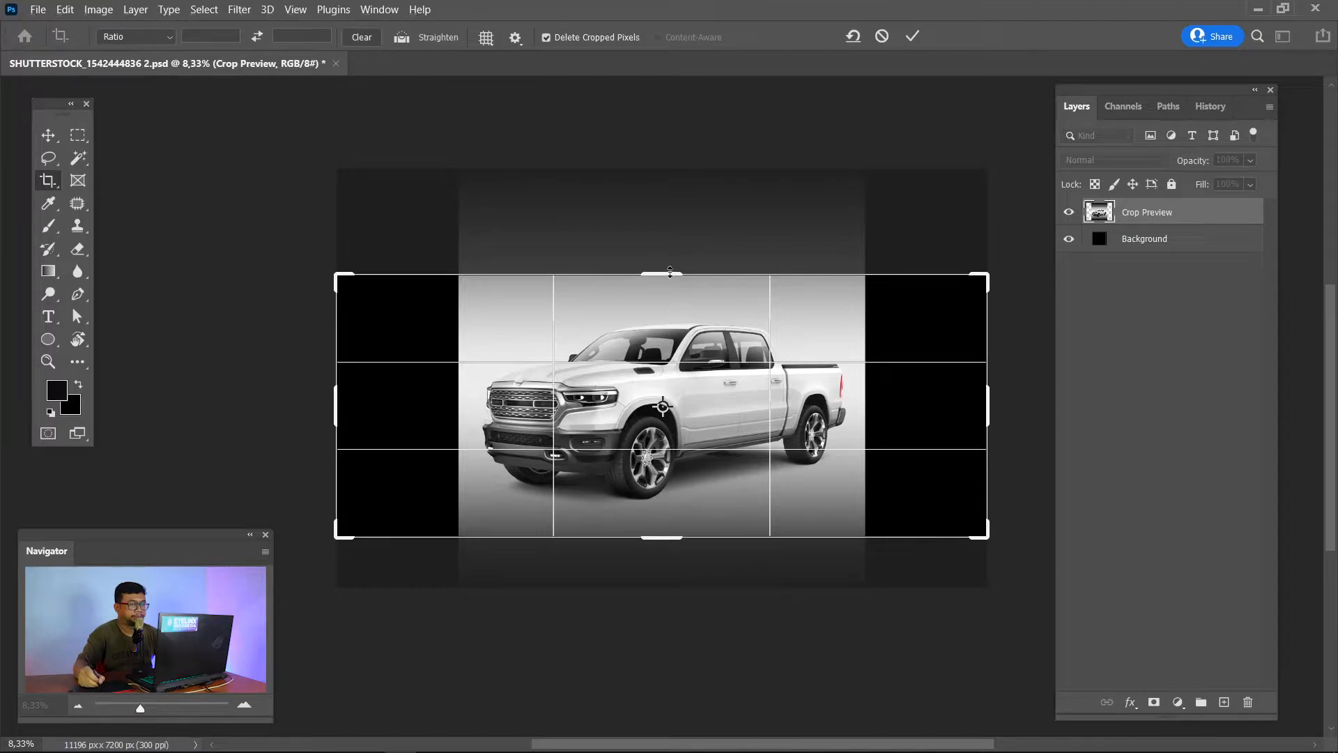
{"action": "left_click_drag", "start_coordinate": [674, 268], "coordinate": [669, 205]}
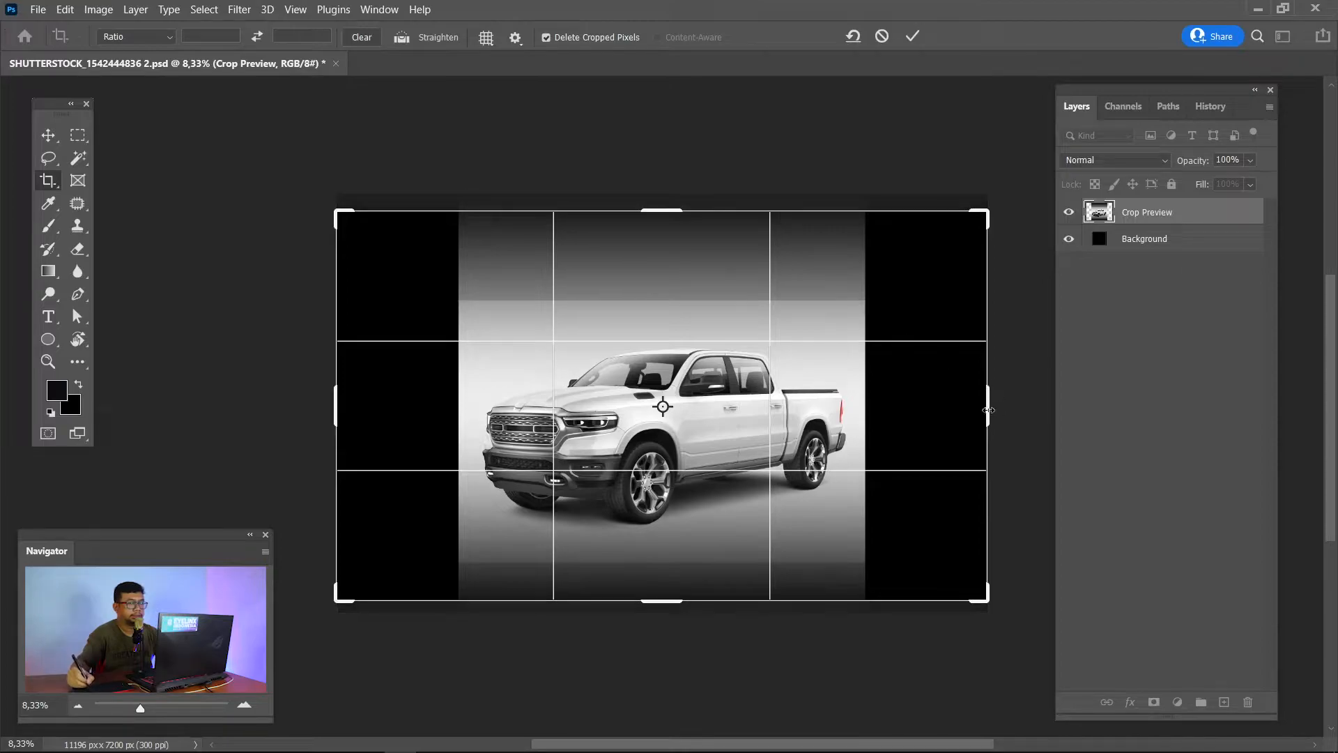
{"action": "left_click_drag", "start_coordinate": [989, 410], "coordinate": [1006, 408]}
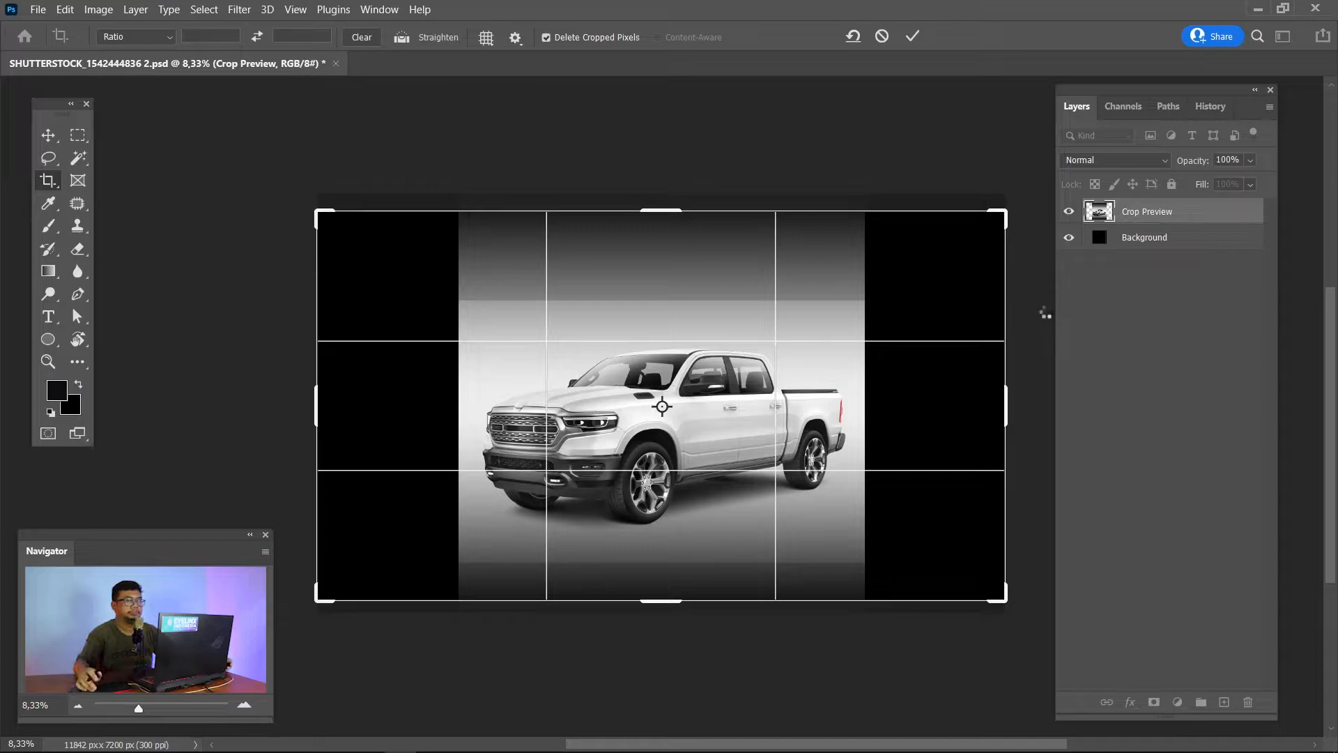
{"action": "key", "text": "Return"}
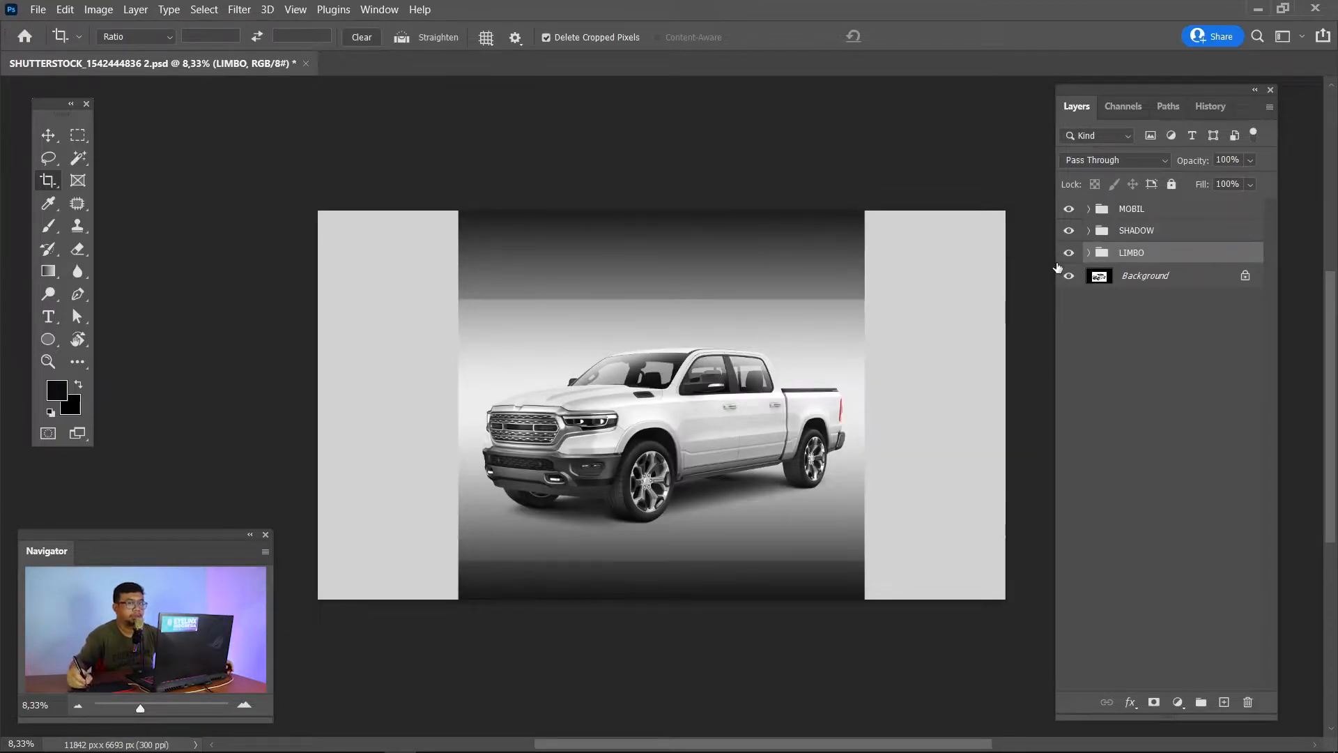
{"action": "left_click", "coordinate": [1070, 254]}
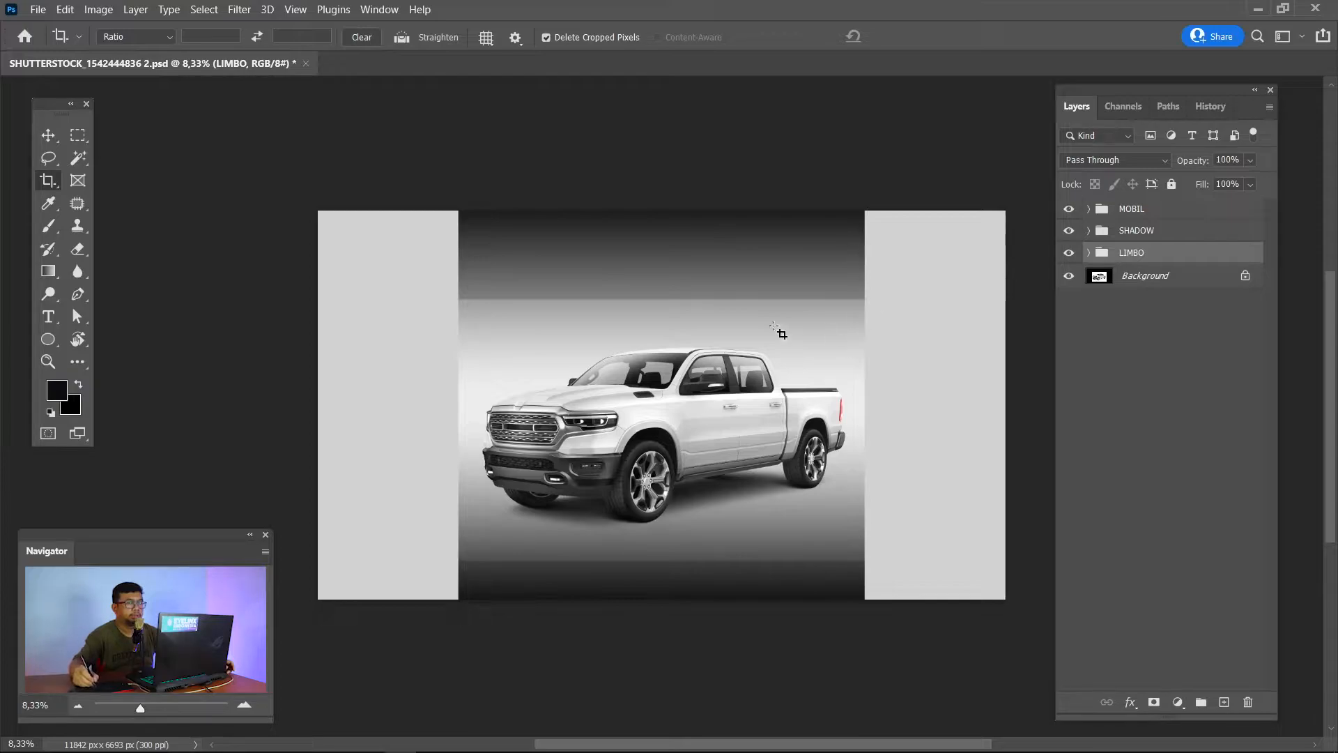
{"action": "left_click_drag", "start_coordinate": [1070, 254], "coordinate": [1069, 276]}
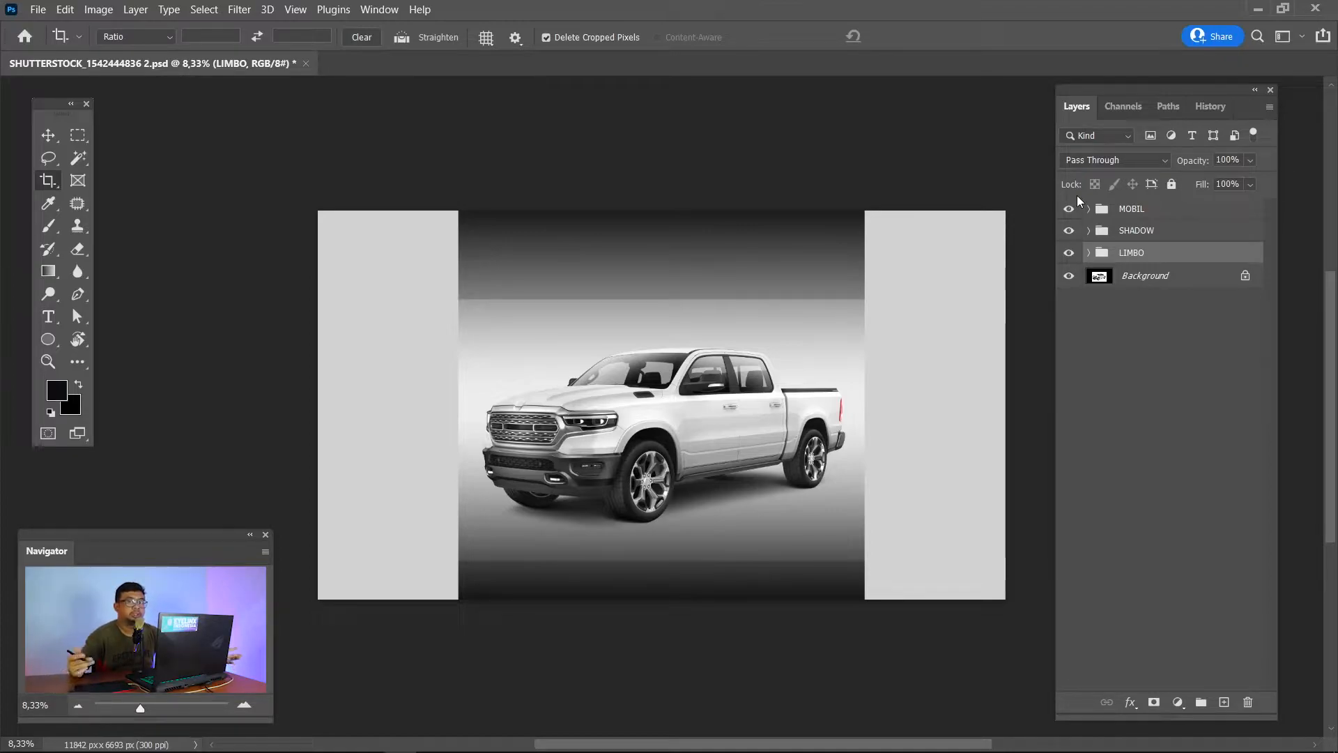
{"action": "mouse_move", "coordinate": [208, 747]}
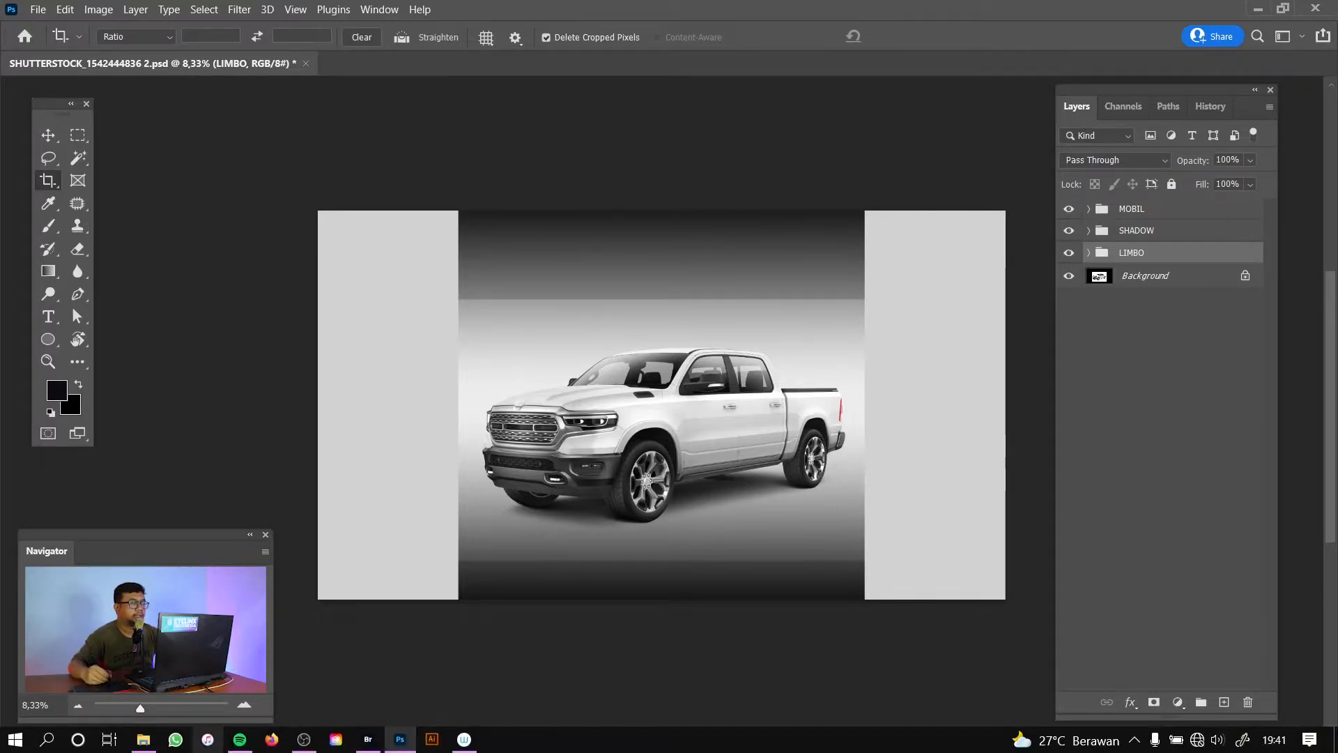
{"action": "left_click", "coordinate": [144, 738]}
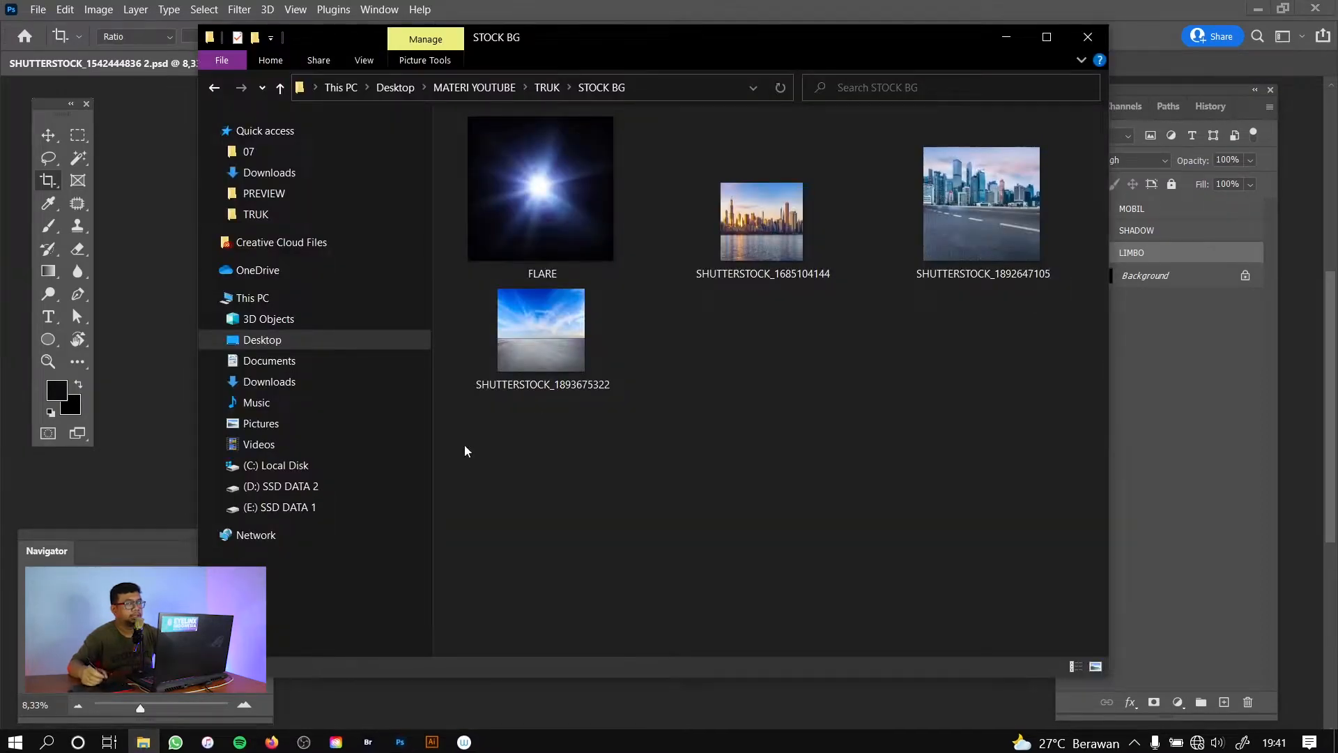
{"action": "left_click", "coordinate": [562, 331]}
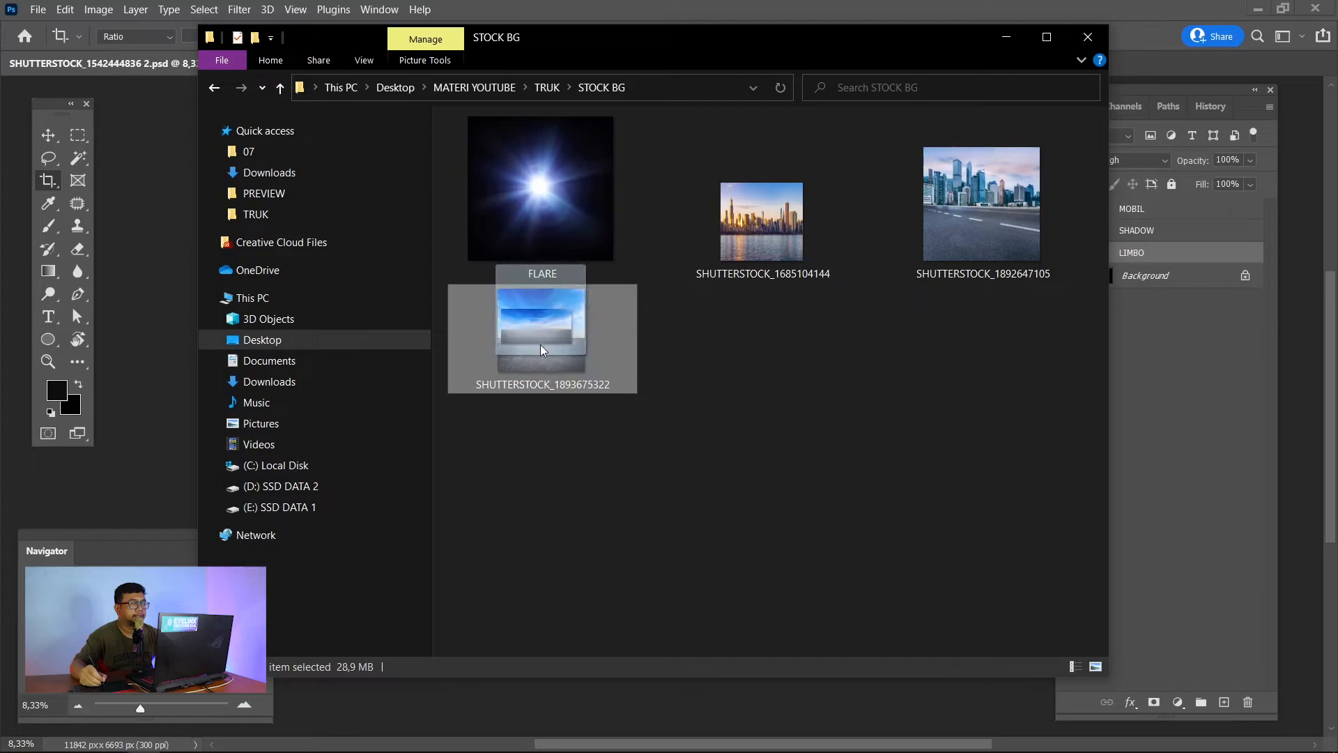
{"action": "mouse_move", "coordinate": [542, 348]}
{"action": "left_mouse_down"}
{"action": "mouse_move", "coordinate": [246, 370]}
{"action": "mouse_move", "coordinate": [175, 360]}
{"action": "mouse_move", "coordinate": [541, 357]}
{"action": "left_mouse_up"}
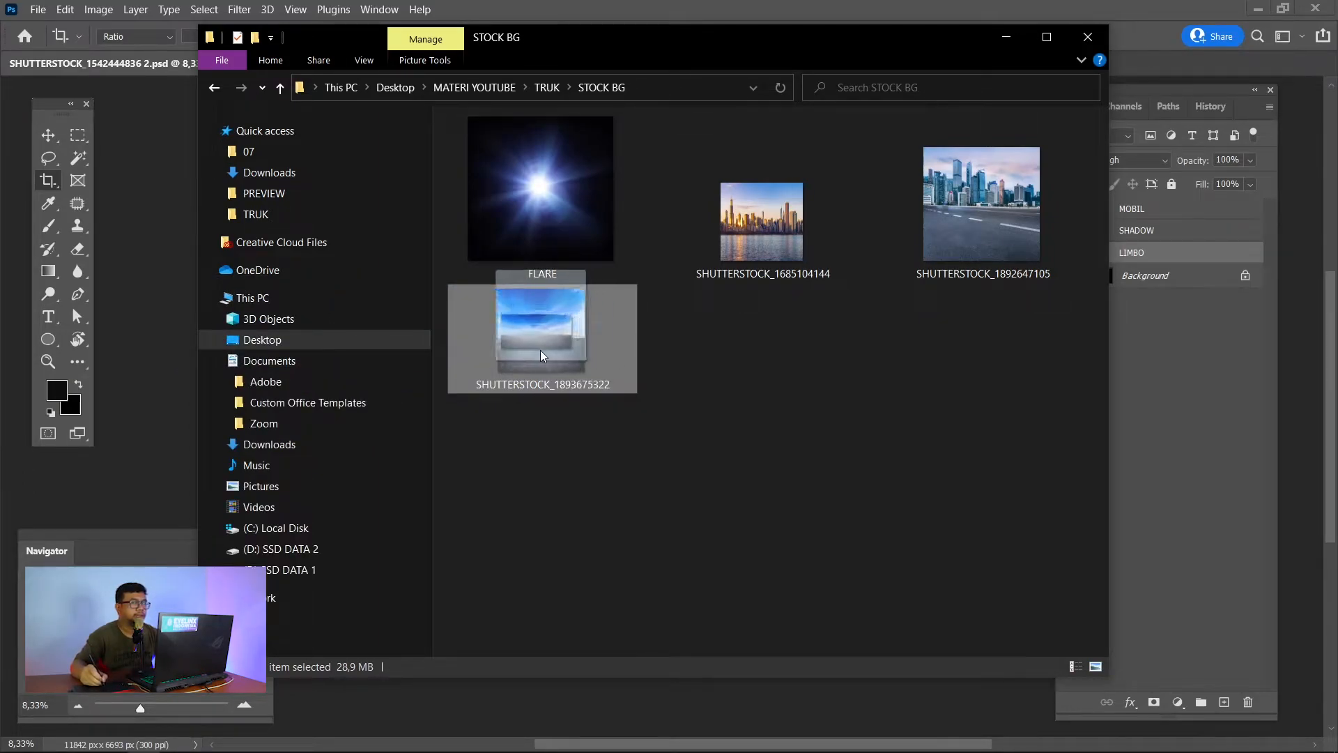
{"action": "left_click_drag", "start_coordinate": [545, 347], "coordinate": [579, 333]}
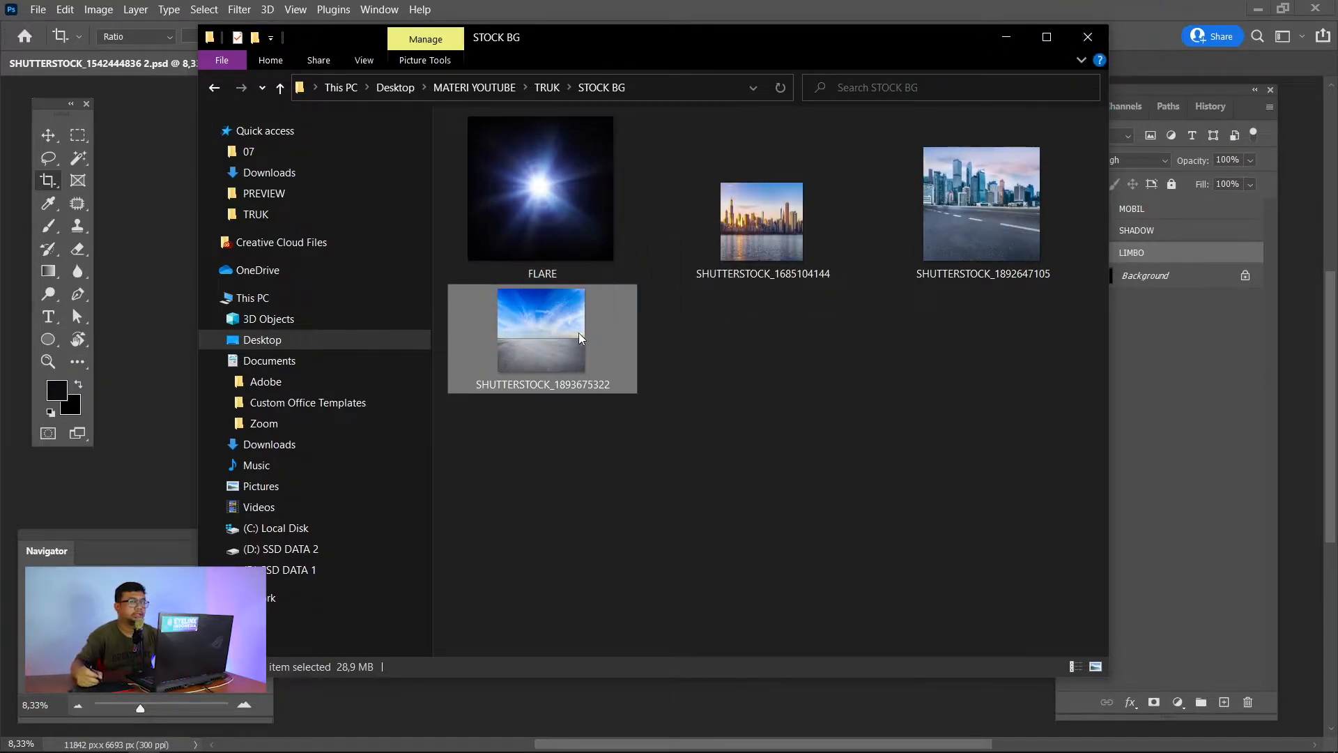
{"action": "right_click", "coordinate": [554, 340]}
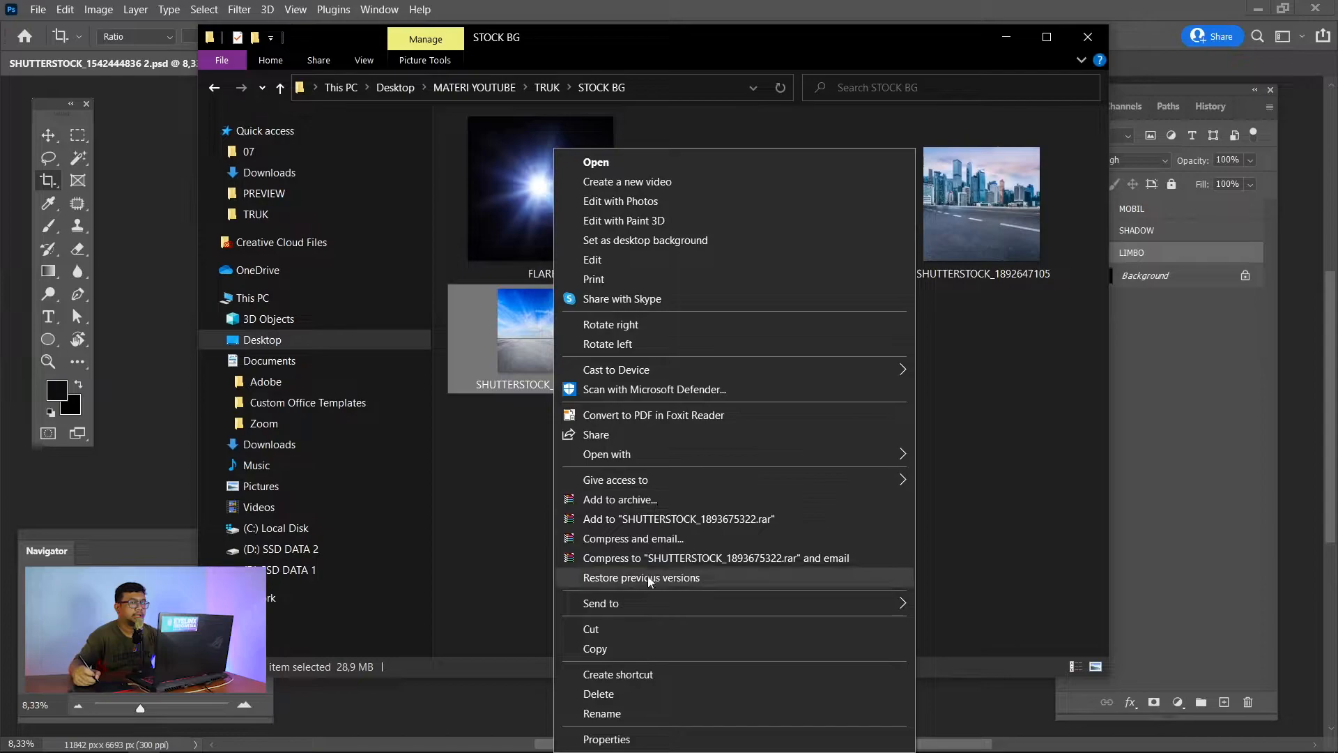
{"action": "left_click", "coordinate": [511, 328]}
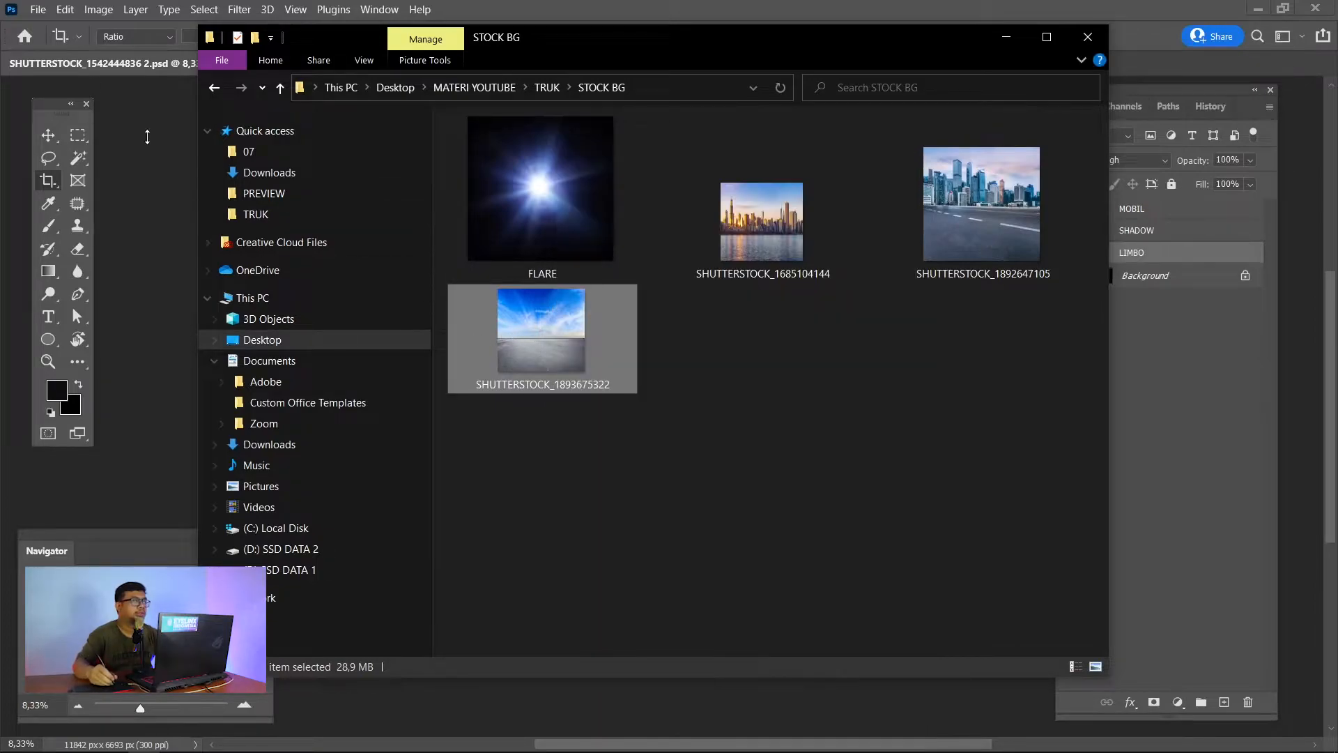
{"action": "left_click_drag", "start_coordinate": [580, 333], "coordinate": [702, 205]}
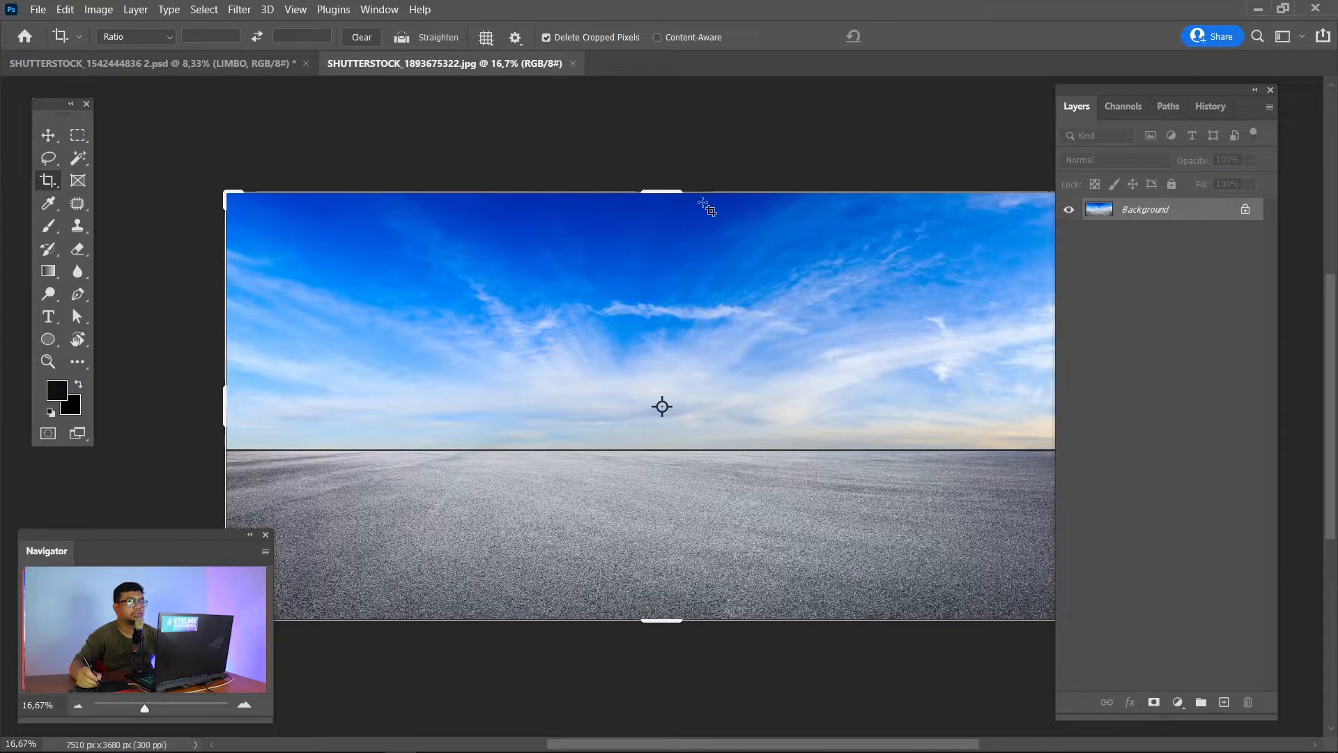
Copy the sky-and-asphalt photo into the truck document as a layer directly above the LIMBO group.
{"action": "key", "text": "v"}
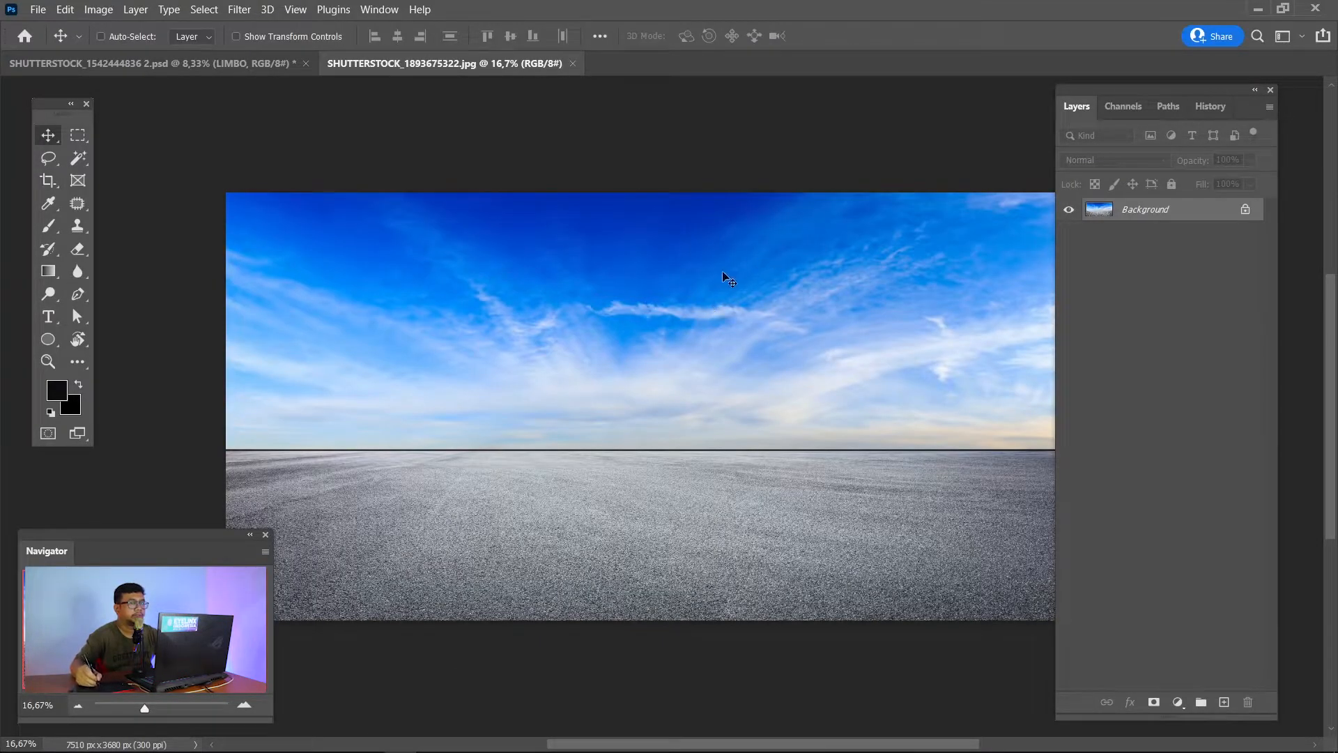
{"action": "left_click_drag", "start_coordinate": [1146, 211], "coordinate": [631, 392]}
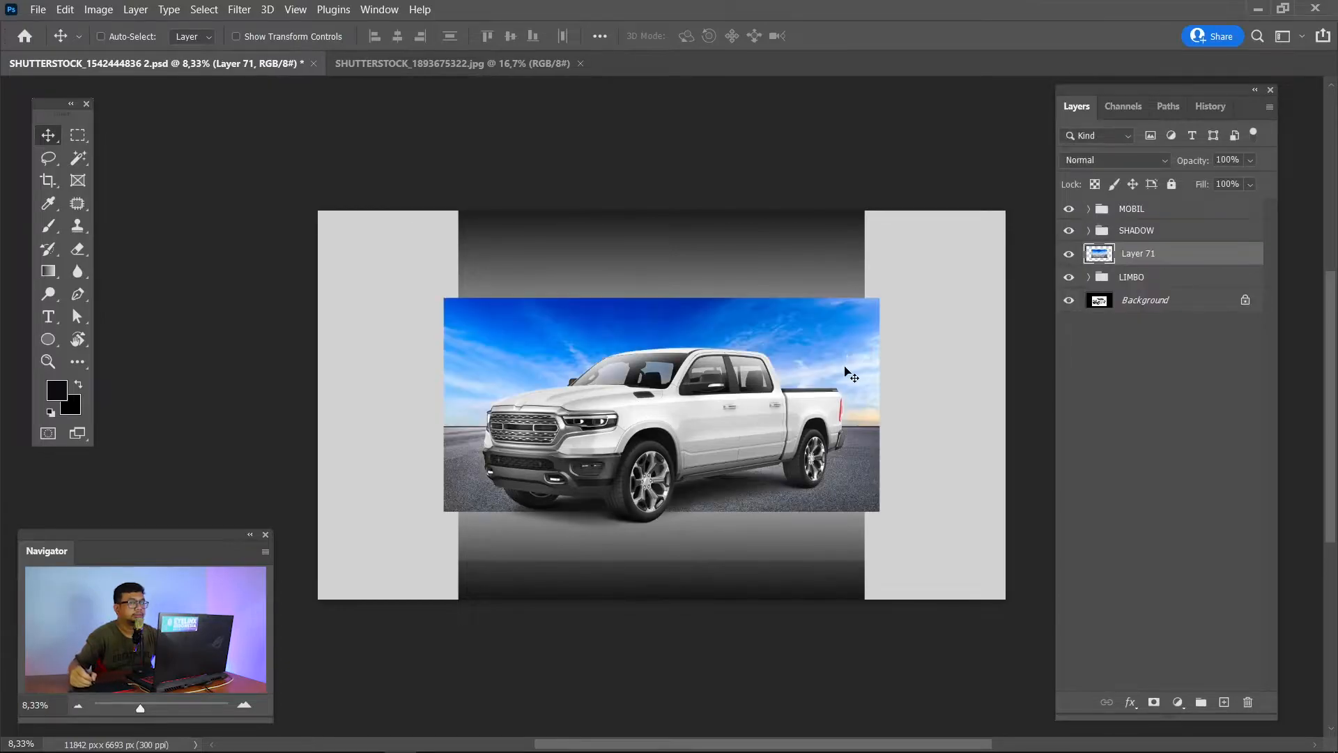
{"action": "left_click", "coordinate": [1070, 255]}
{"action": "left_click", "coordinate": [1069, 256]}
Scale the sky-and-asphalt layer about its center to 185.10% so it covers the whole canvas.
{"action": "key", "text": "ctrl+t"}
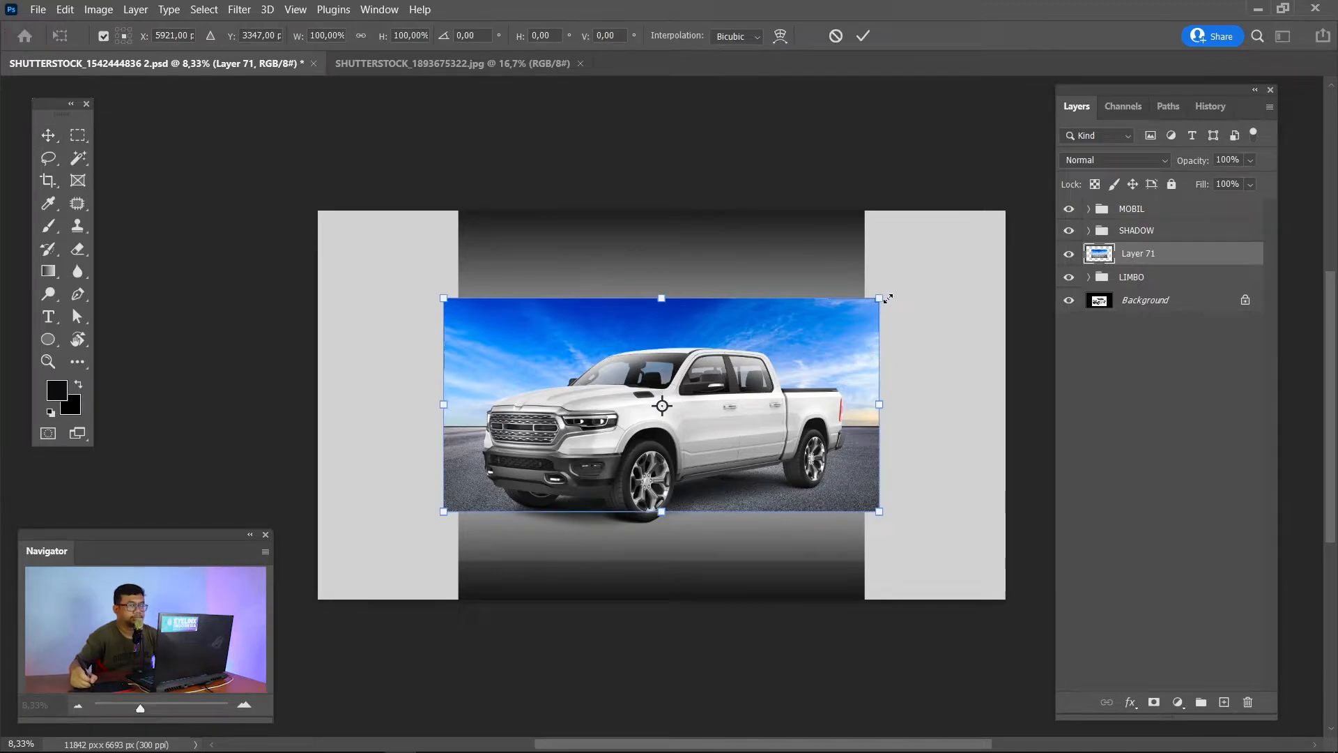
{"action": "left_click_drag", "start_coordinate": [888, 298], "coordinate": [1053, 178]}
{"action": "left_click_drag", "start_coordinate": [886, 340], "coordinate": [853, 300]}
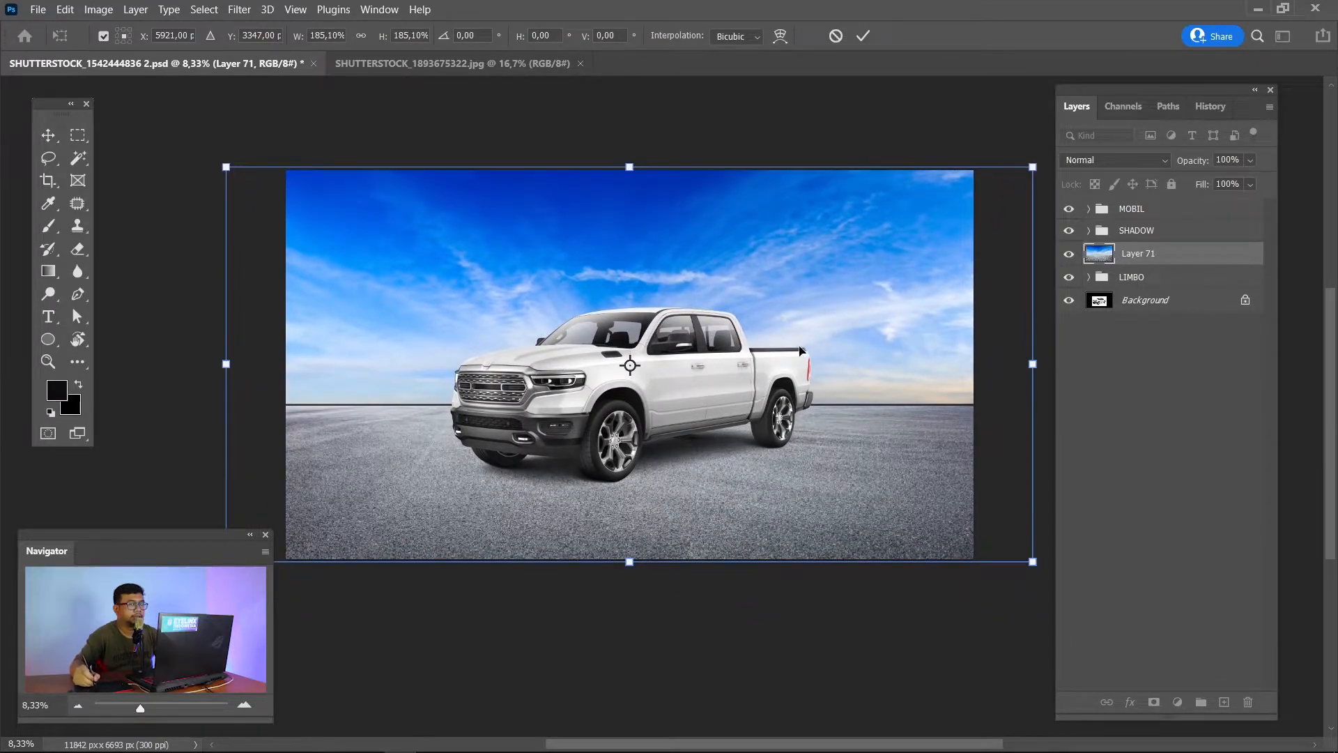
{"action": "left_click_drag", "start_coordinate": [771, 364], "coordinate": [775, 363]}
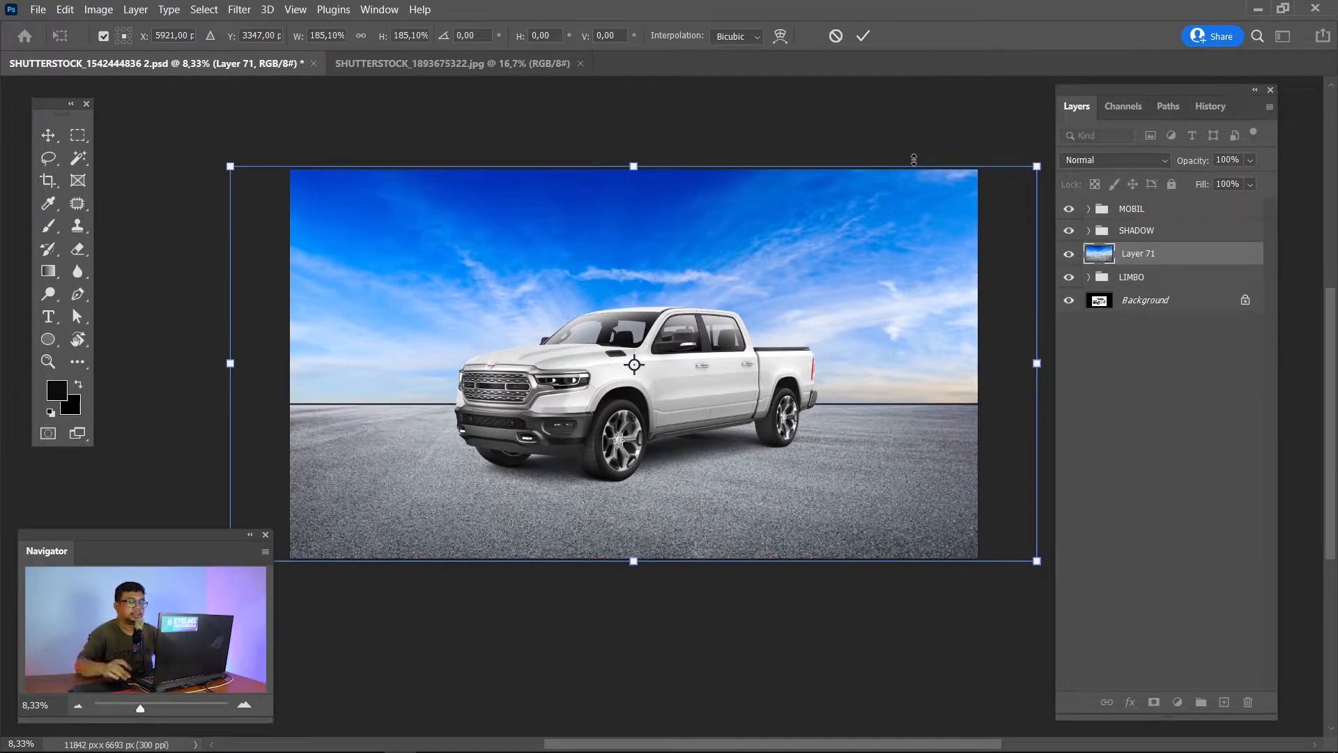
{"action": "key", "text": "Return"}
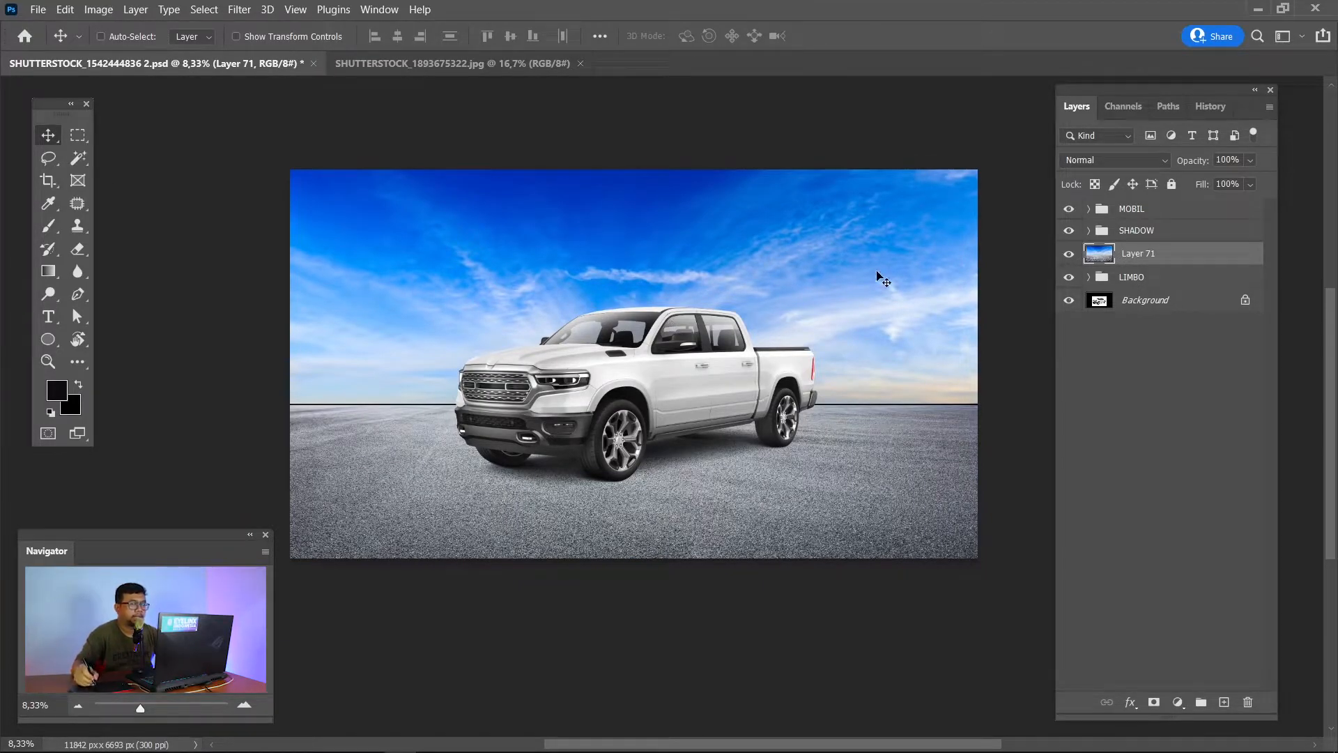
Add a new empty layer above the MOBIL group and set the Brush tool's foreground color to red, ff0000.
{"action": "left_click", "coordinate": [1163, 211]}
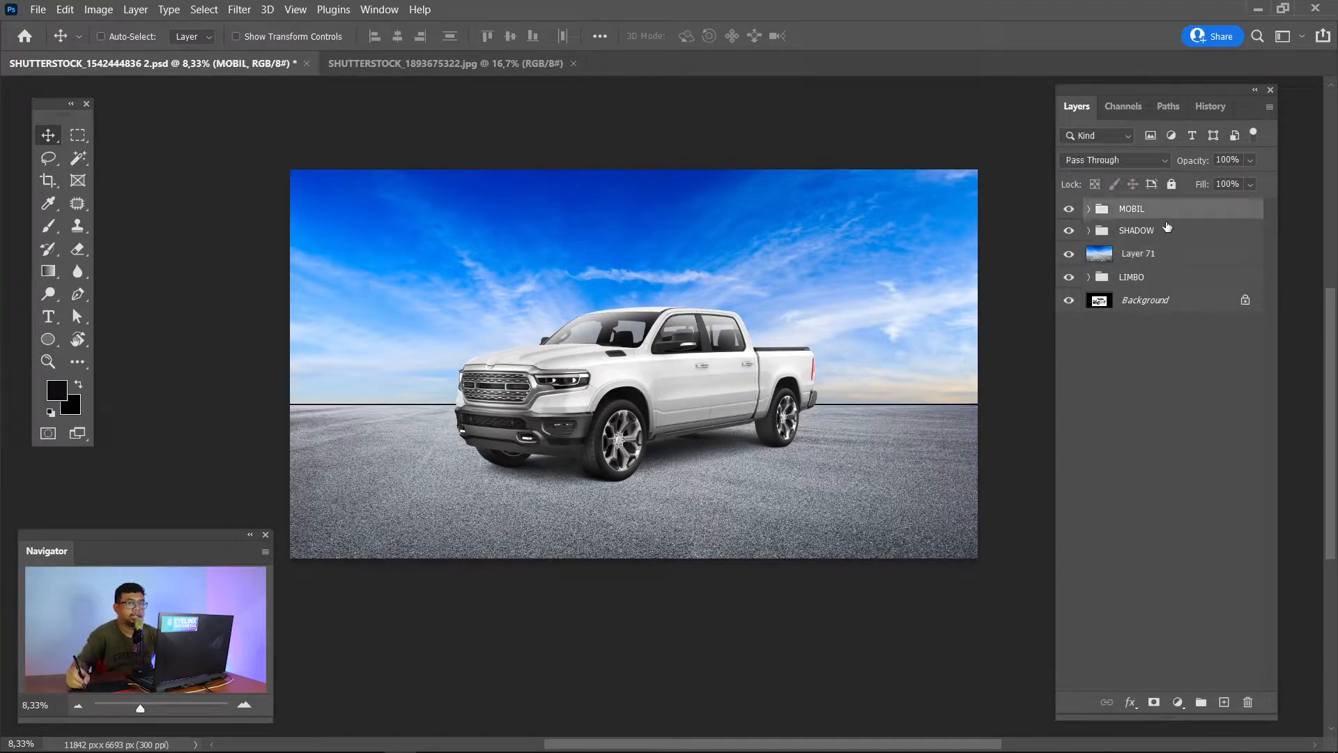
{"action": "left_click", "coordinate": [1225, 703]}
{"action": "key", "text": "b"}
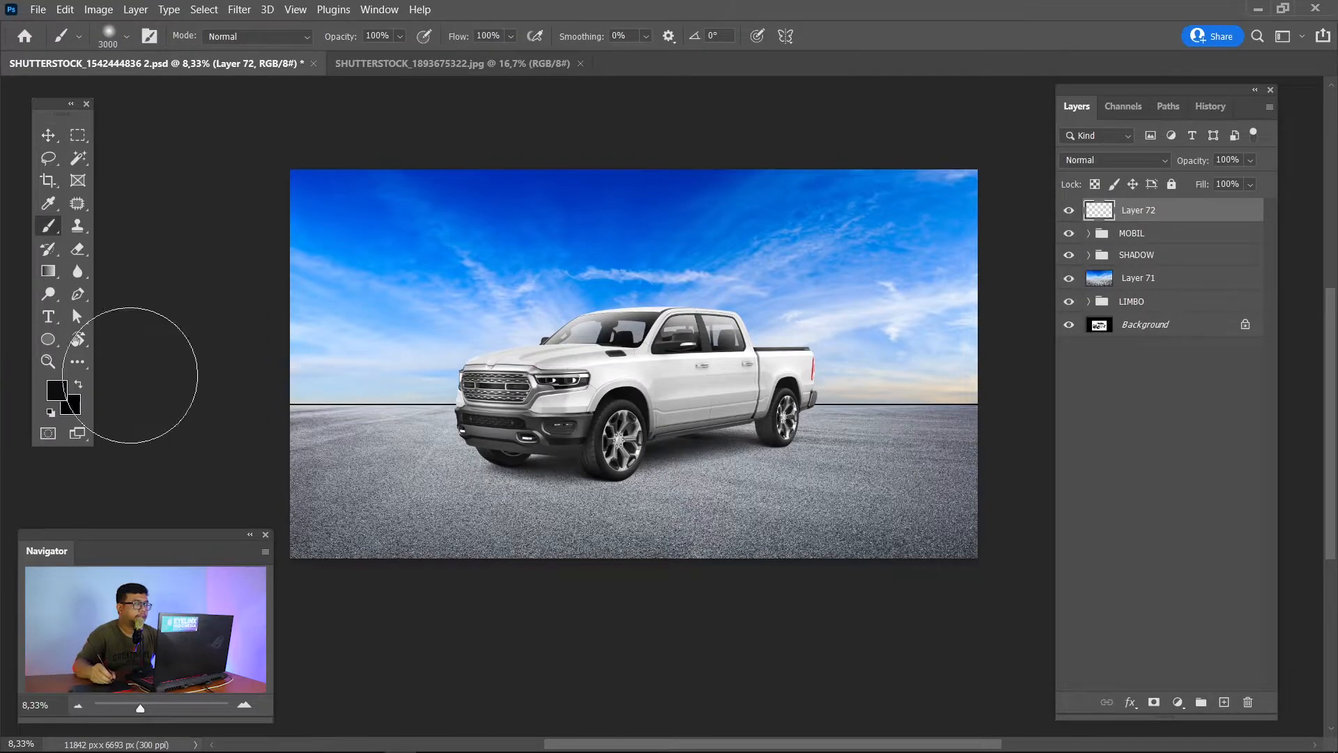
{"action": "left_click", "coordinate": [57, 390]}
{"action": "left_click_drag", "start_coordinate": [506, 275], "coordinate": [685, 140]}
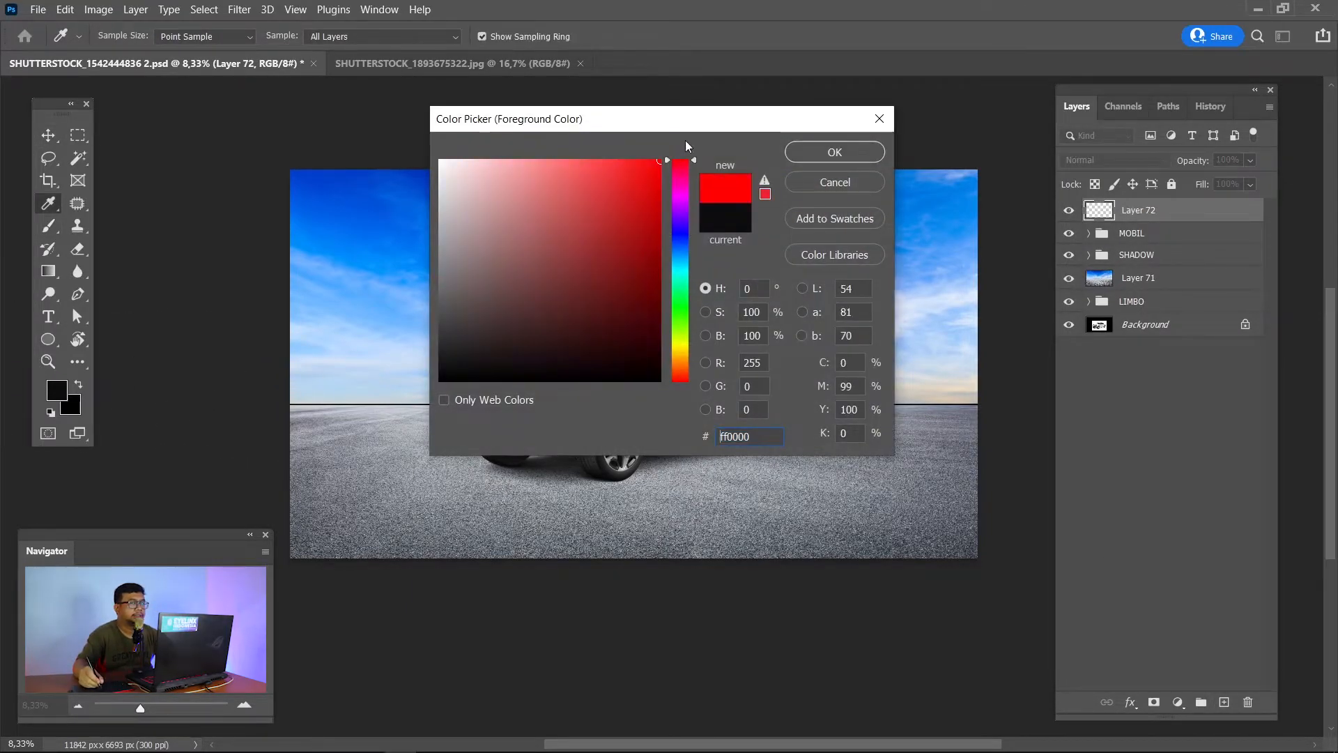
{"action": "left_click", "coordinate": [834, 152]}
Reduce the brush size to 150.
{"action": "key", "text": "bracketleft"}
{"action": "key", "text": "bracketleft"}
{"action": "key", "text": "bracketleft"}
{"action": "key", "text": "bracketleft"}
{"action": "key", "text": "bracketleft"}
{"action": "key", "text": "bracketleft"}
{"action": "key", "text": "bracketleft"}
{"action": "key", "text": "bracketleft"}
{"action": "key", "text": "bracketleft"}
{"action": "key", "text": "bracketleft"}
{"action": "key", "text": "bracketleft"}
{"action": "key", "text": "bracketleft"}
{"action": "key", "text": "bracketleft"}
{"action": "key", "text": "bracketleft"}
{"action": "key", "text": "bracketleft"}
{"action": "key", "text": "bracketleft"}
{"action": "key", "text": "bracketleft"}
{"action": "key", "text": "bracketleft"}
{"action": "key", "text": "bracketleft"}
{"action": "key", "text": "bracketleft"}
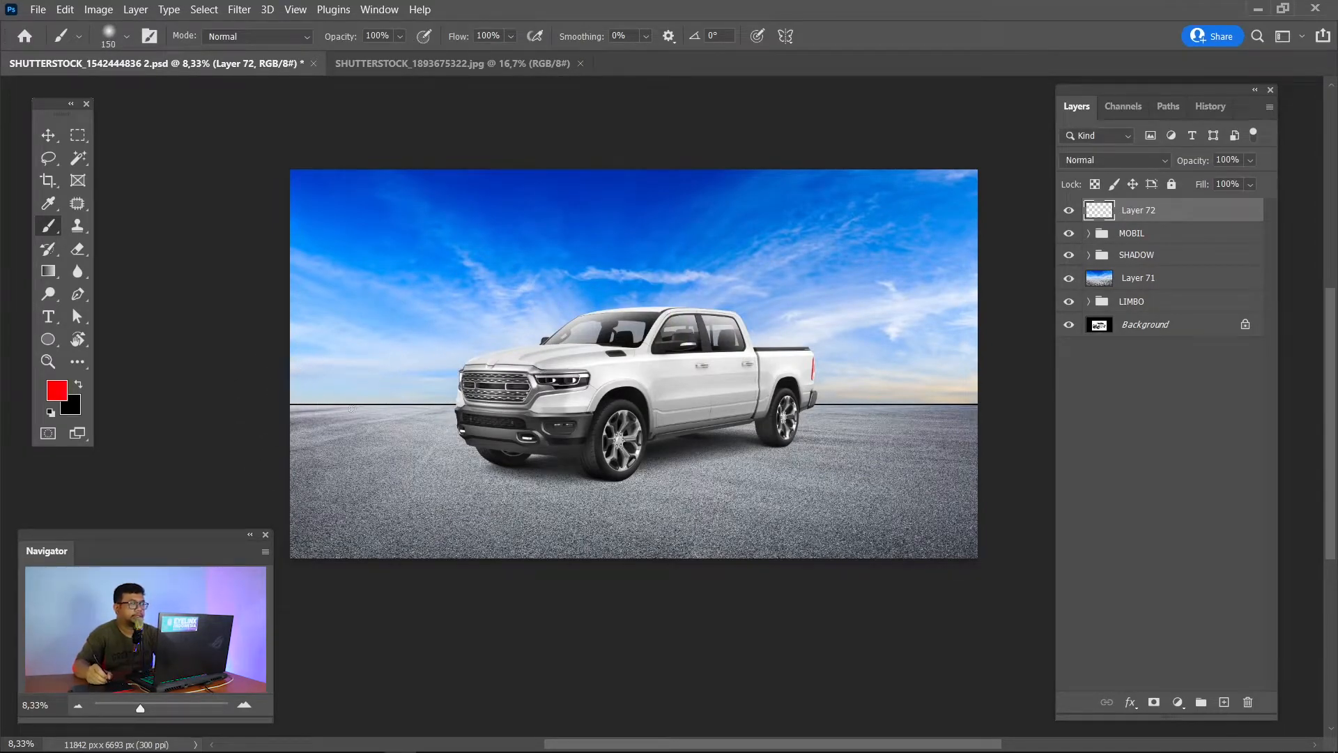
Paint a straight red guide line along the horizon across the full canvas width on the new layer.
{"action": "left_click", "coordinate": [977, 403], "text": "shift"}
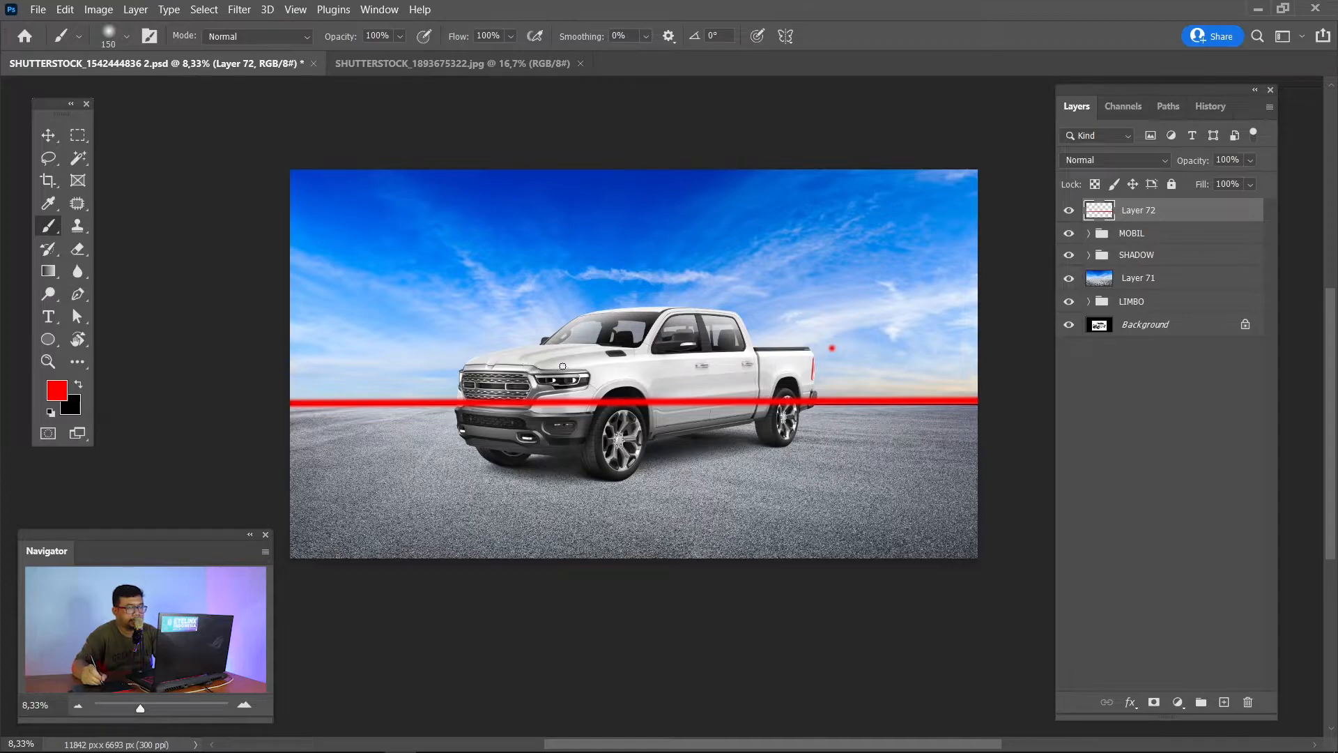
{"action": "left_click", "coordinate": [370, 409], "text": "shift"}
{"action": "key", "text": "ctrl+z"}
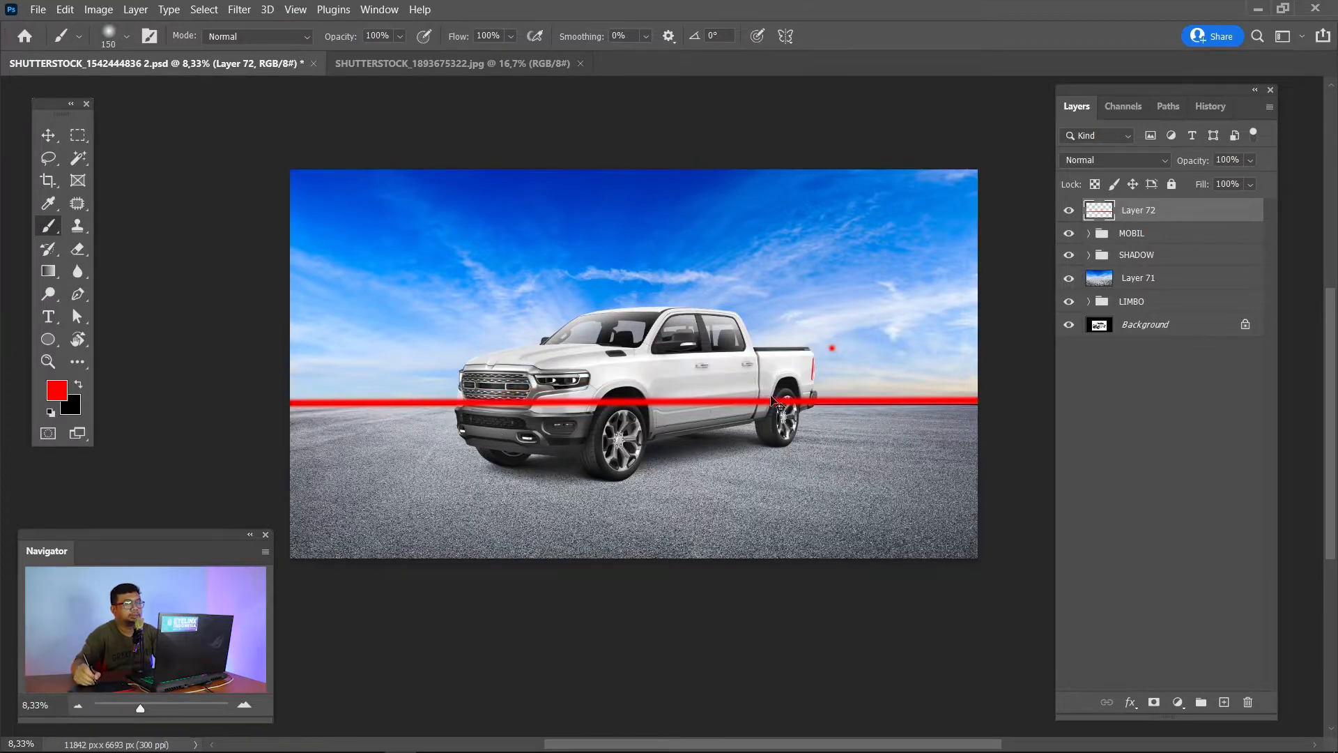
Try moving only the MOBIL group down so the truck's hood meets the horizon, with the red guide layer hidden.
{"action": "left_click", "coordinate": [1150, 235]}
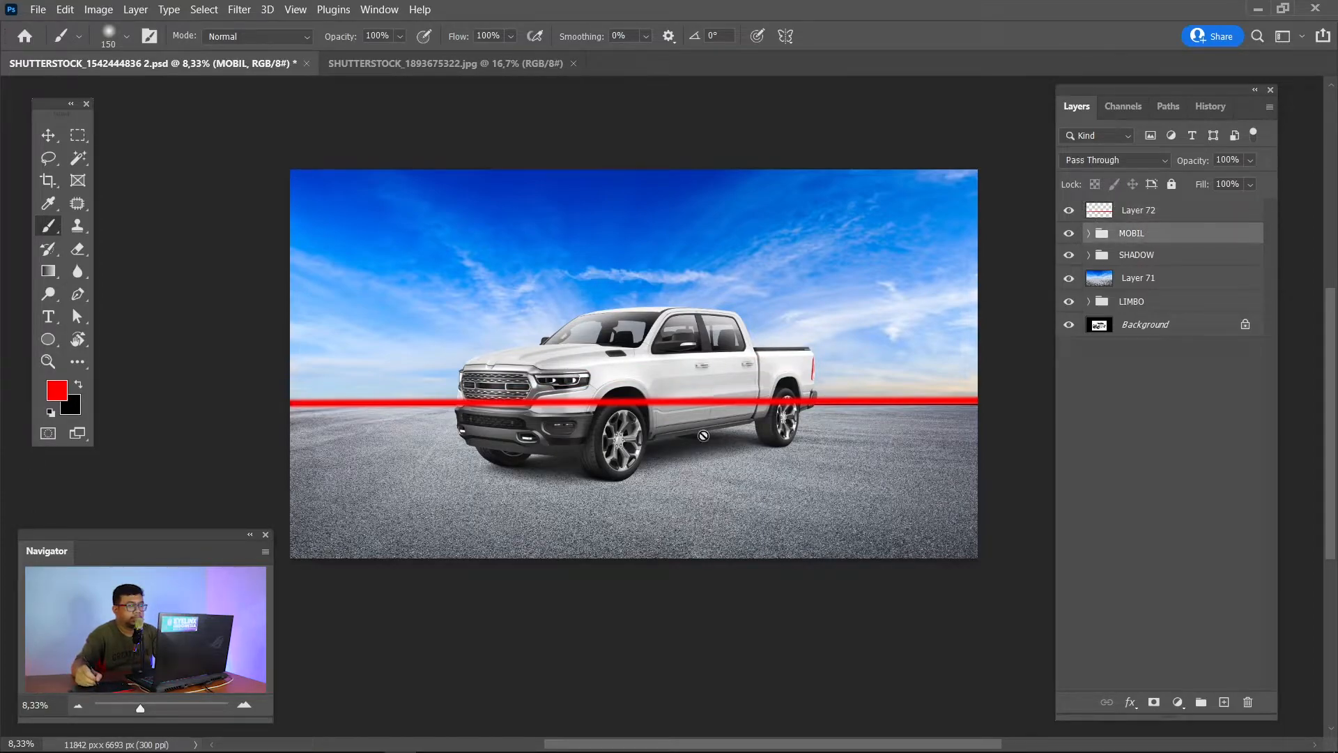
{"action": "key", "text": "v"}
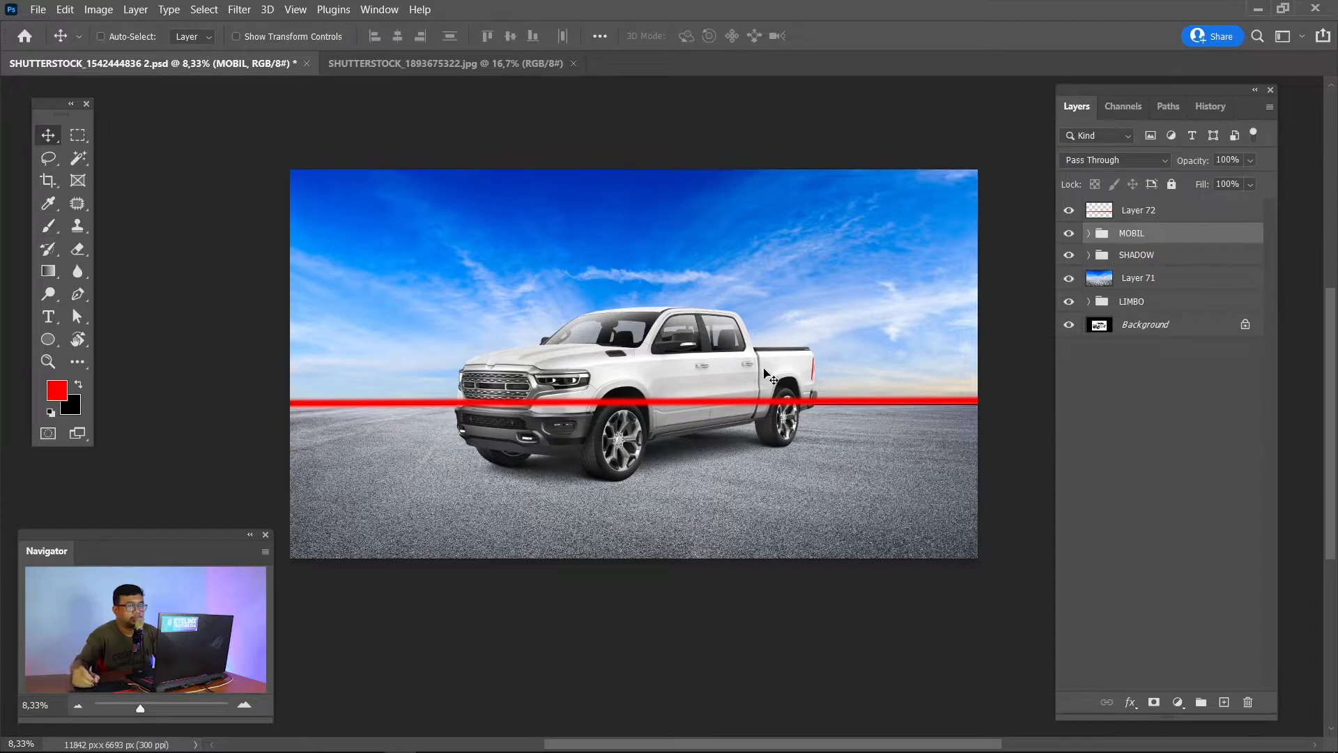
{"action": "mouse_move", "coordinate": [764, 370]}
{"action": "left_mouse_down"}
{"action": "mouse_move", "coordinate": [759, 416]}
{"action": "mouse_move", "coordinate": [759, 392]}
{"action": "left_mouse_up"}
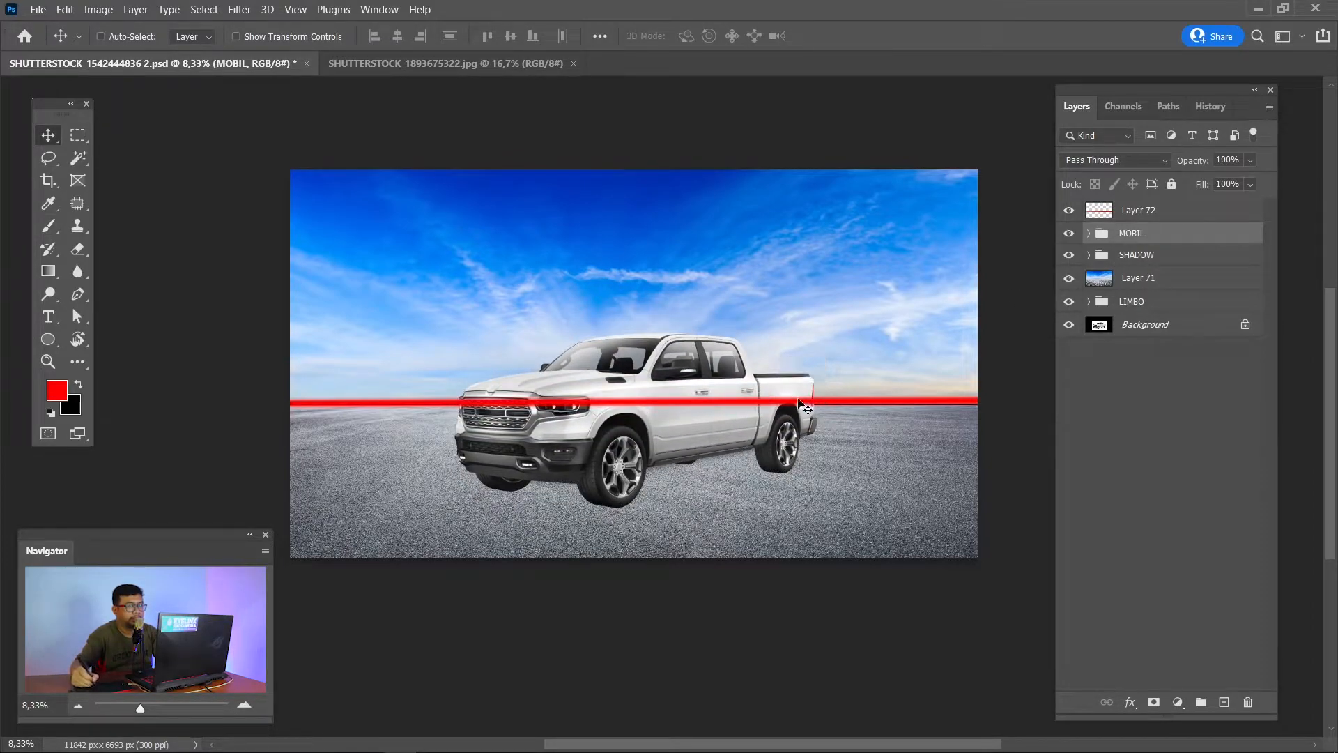
{"action": "left_click", "coordinate": [1070, 211]}
{"action": "left_click", "coordinate": [1070, 212]}
{"action": "left_click", "coordinate": [1070, 211]}
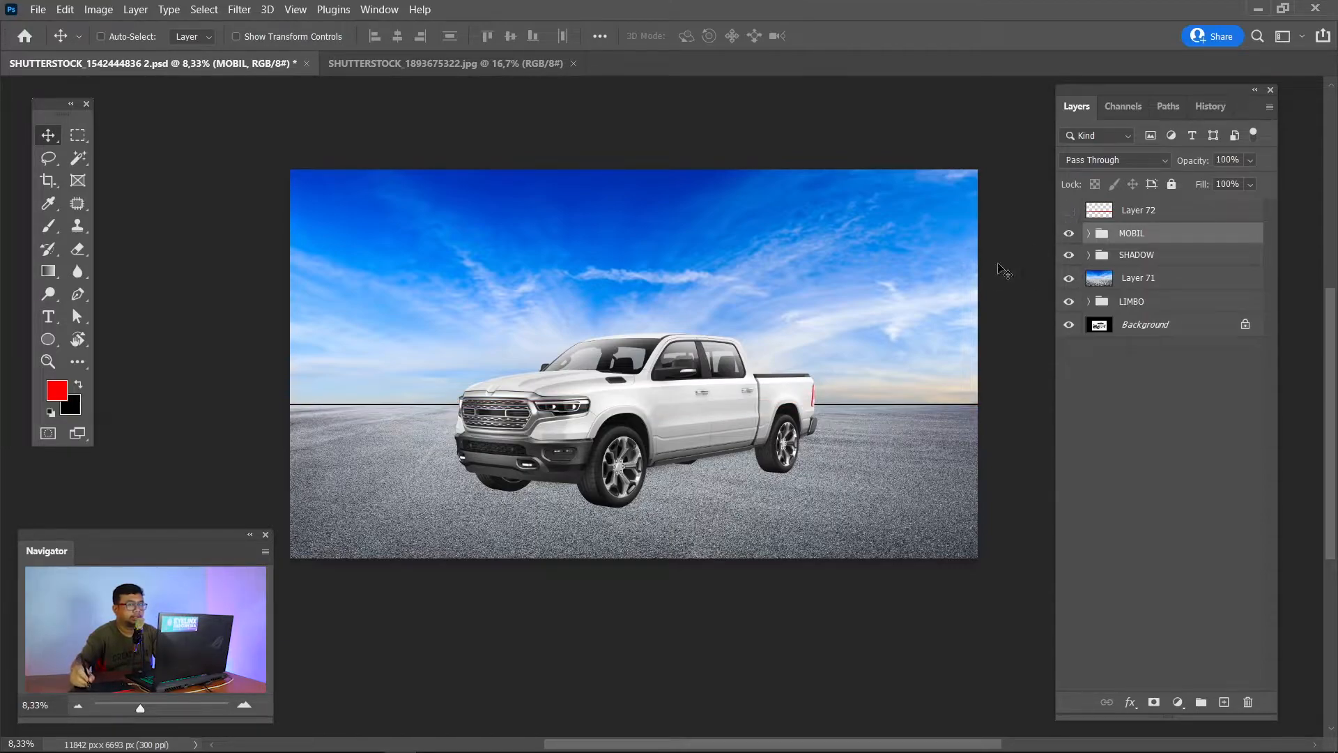
{"action": "left_click_drag", "start_coordinate": [759, 419], "coordinate": [768, 405]}
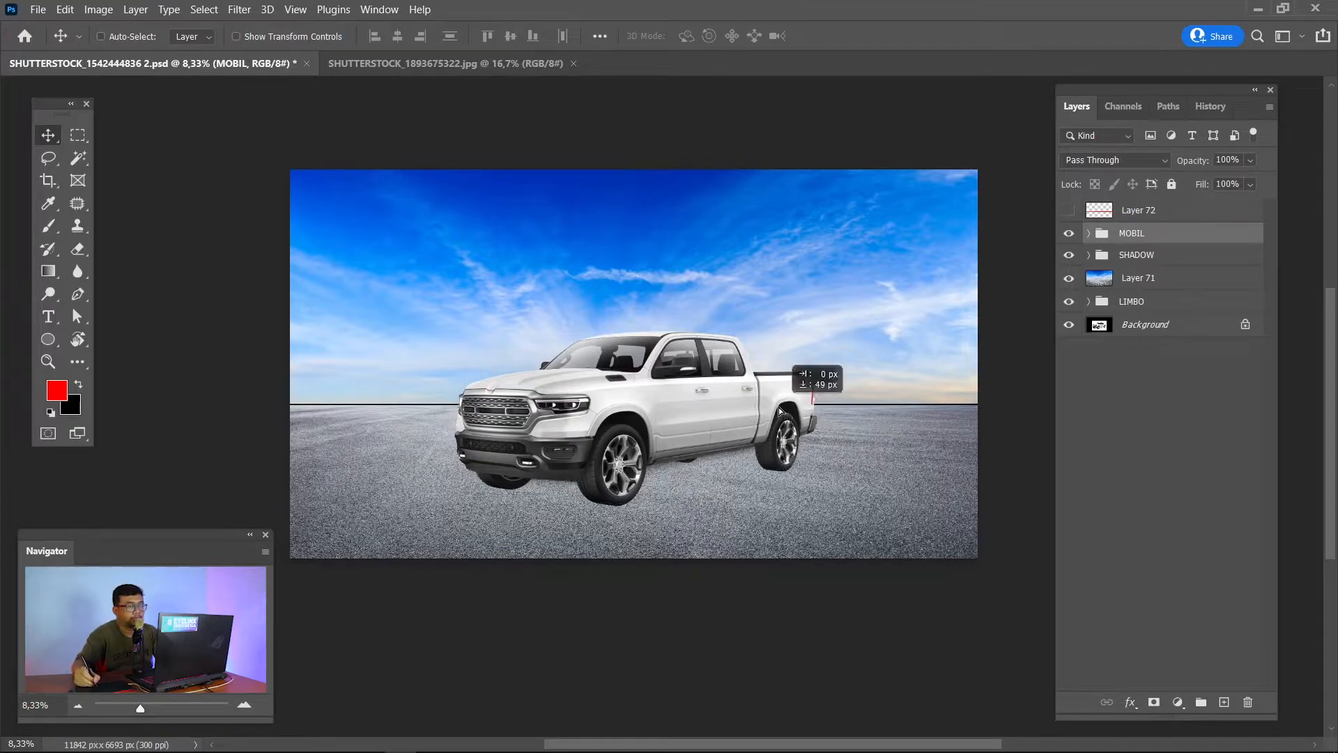
{"action": "left_click_drag", "start_coordinate": [781, 406], "coordinate": [779, 409]}
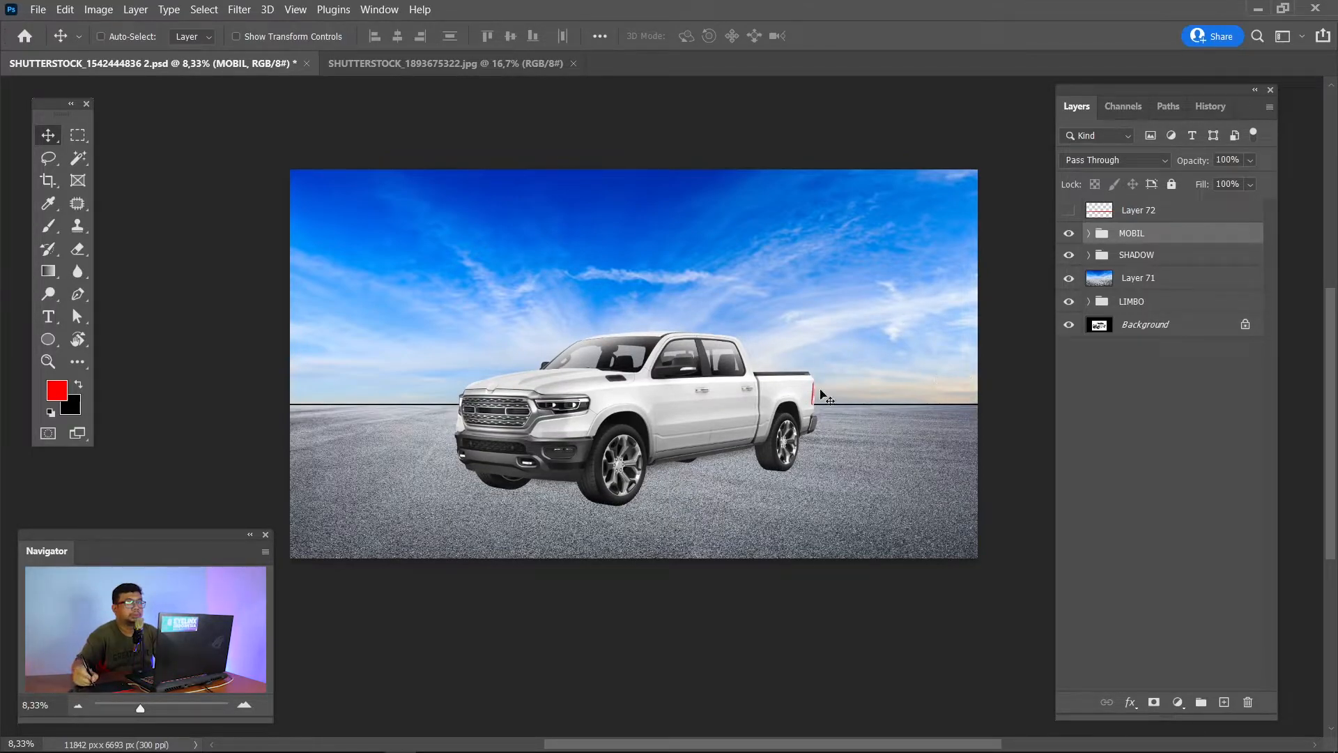
Toggle the SHADOW group's visibility to compare the shadow's position with the moved truck.
{"action": "left_click", "coordinate": [1070, 260]}
{"action": "left_click", "coordinate": [1070, 259]}
{"action": "left_click", "coordinate": [1070, 261]}
{"action": "left_click", "coordinate": [1069, 264]}
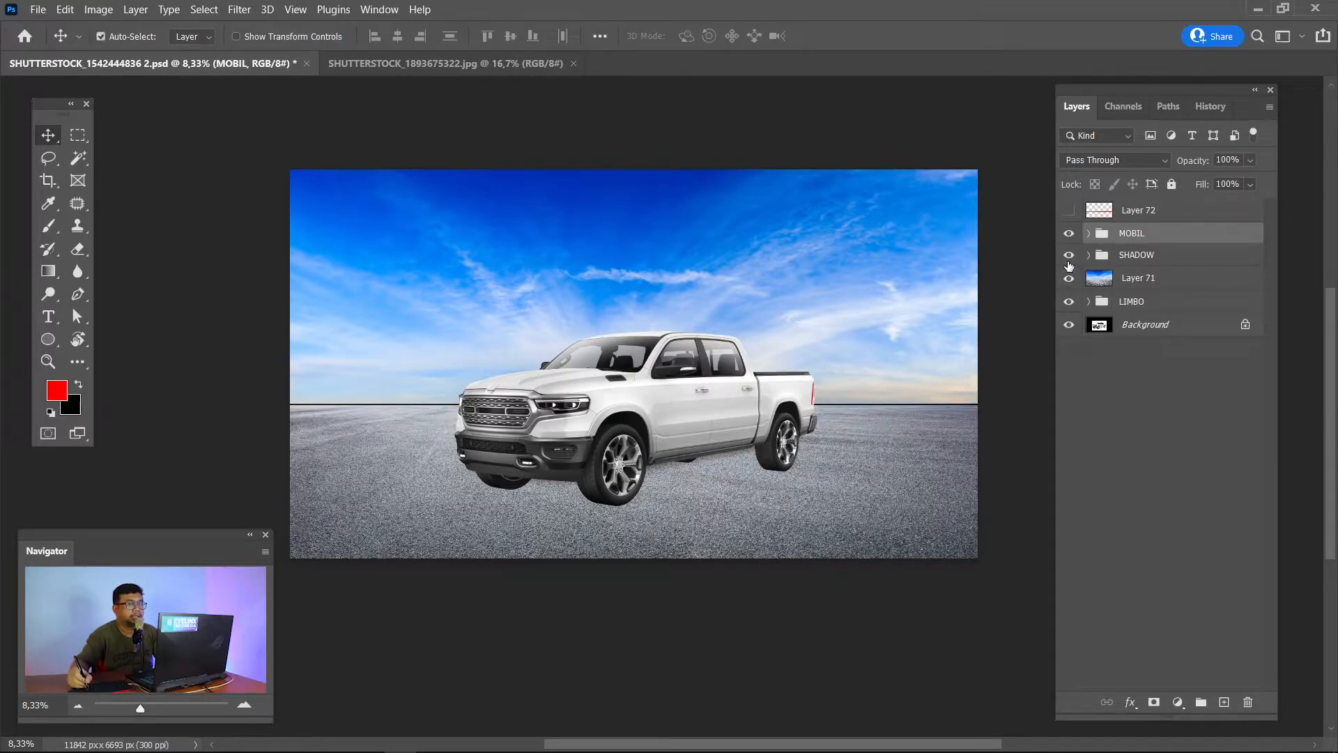
Undo the moves of the MOBIL group and the hiding of the red guide layer.
{"action": "key", "text": "ctrl+z"}
{"action": "key", "text": "ctrl+z"}
{"action": "key", "text": "ctrl+z"}
{"action": "key", "text": "ctrl+z"}
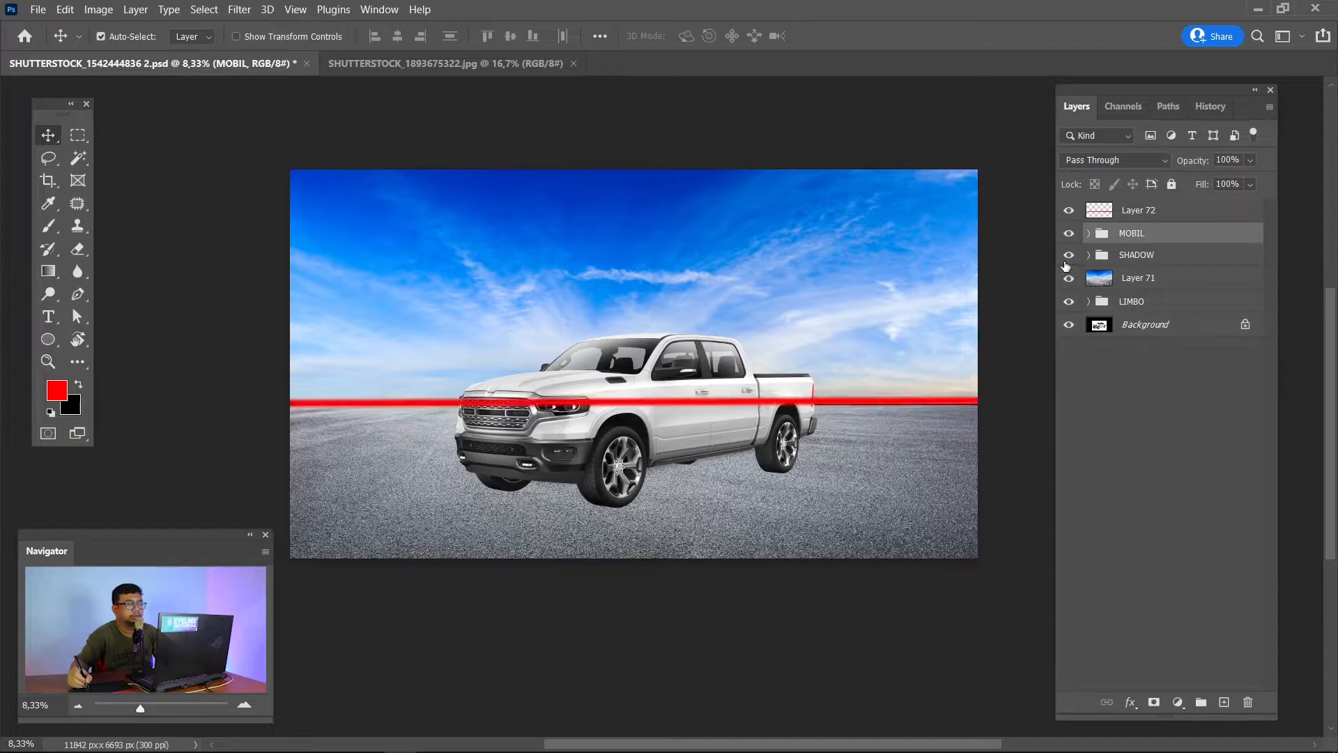
{"action": "key", "text": "ctrl+z"}
Move the MOBIL and SHADOW groups down together so the truck's hood sits at the horizon, and delete the red guide layer.
{"action": "left_click", "coordinate": [1146, 256], "text": "shift"}
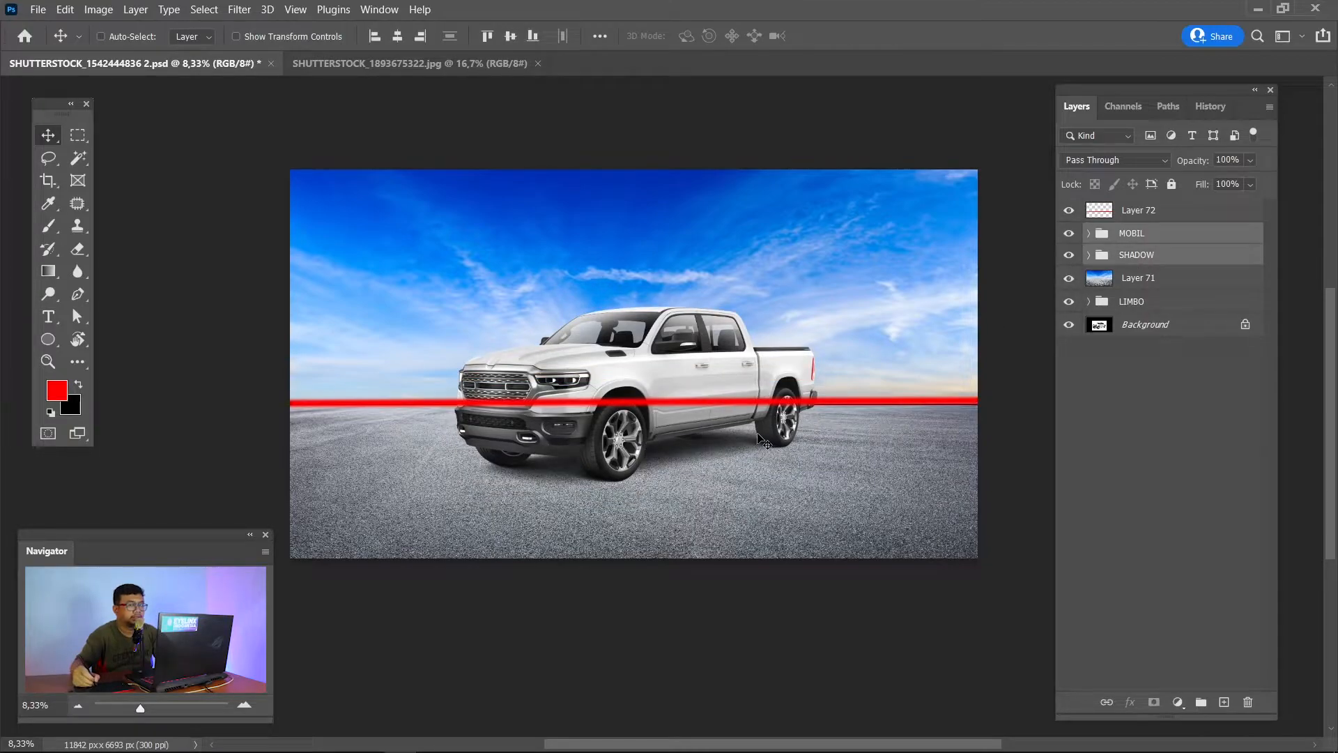
{"action": "left_click_drag", "start_coordinate": [760, 435], "coordinate": [760, 448]}
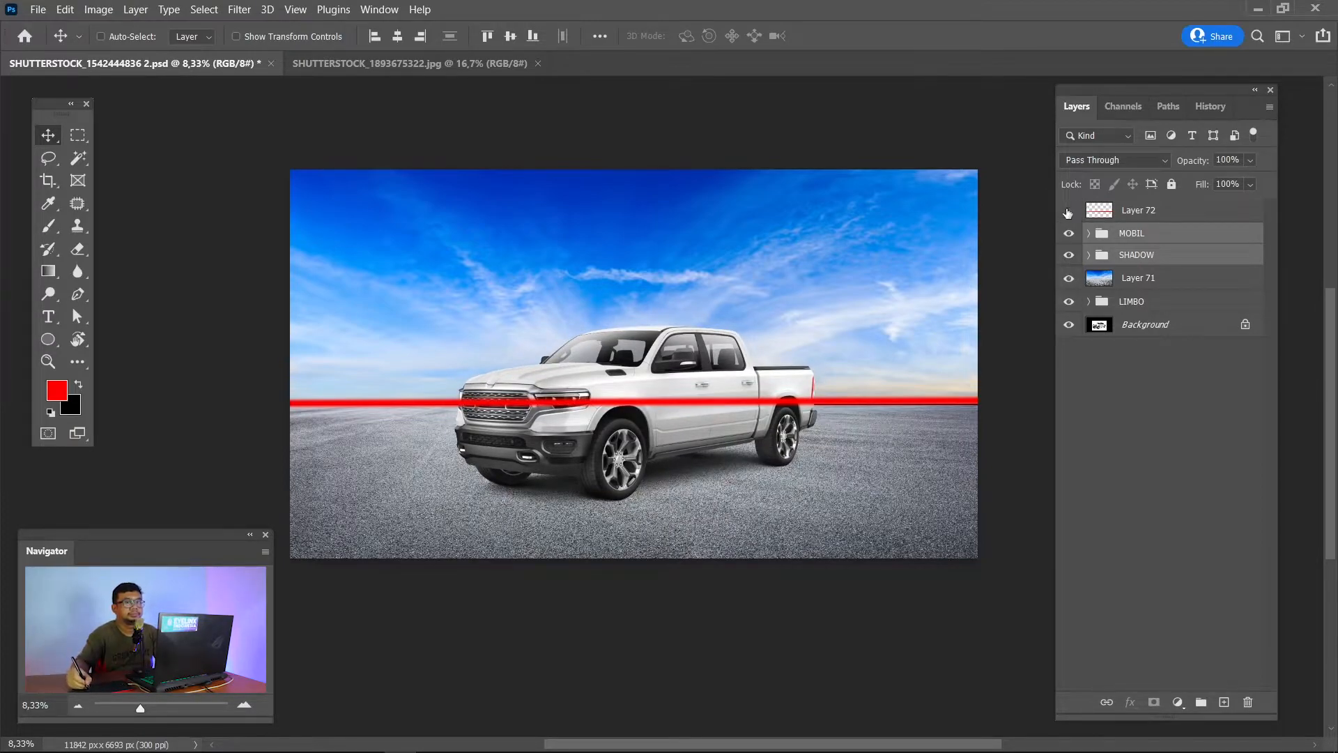
{"action": "left_click", "coordinate": [1152, 210]}
{"action": "key", "text": "Delete"}
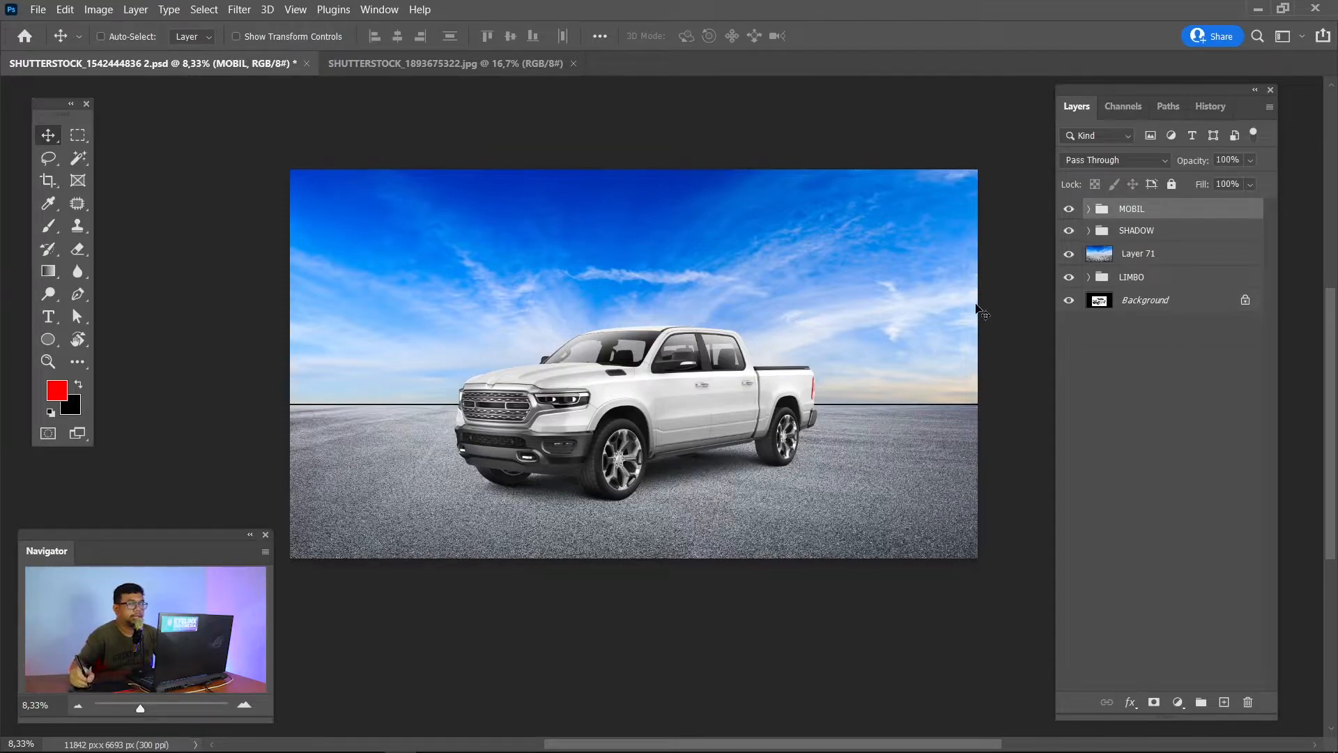
Delete the sky above the horizon from the sky-and-asphalt layer using a rectangular selection feathered by 2 pixels.
{"action": "key", "text": "m"}
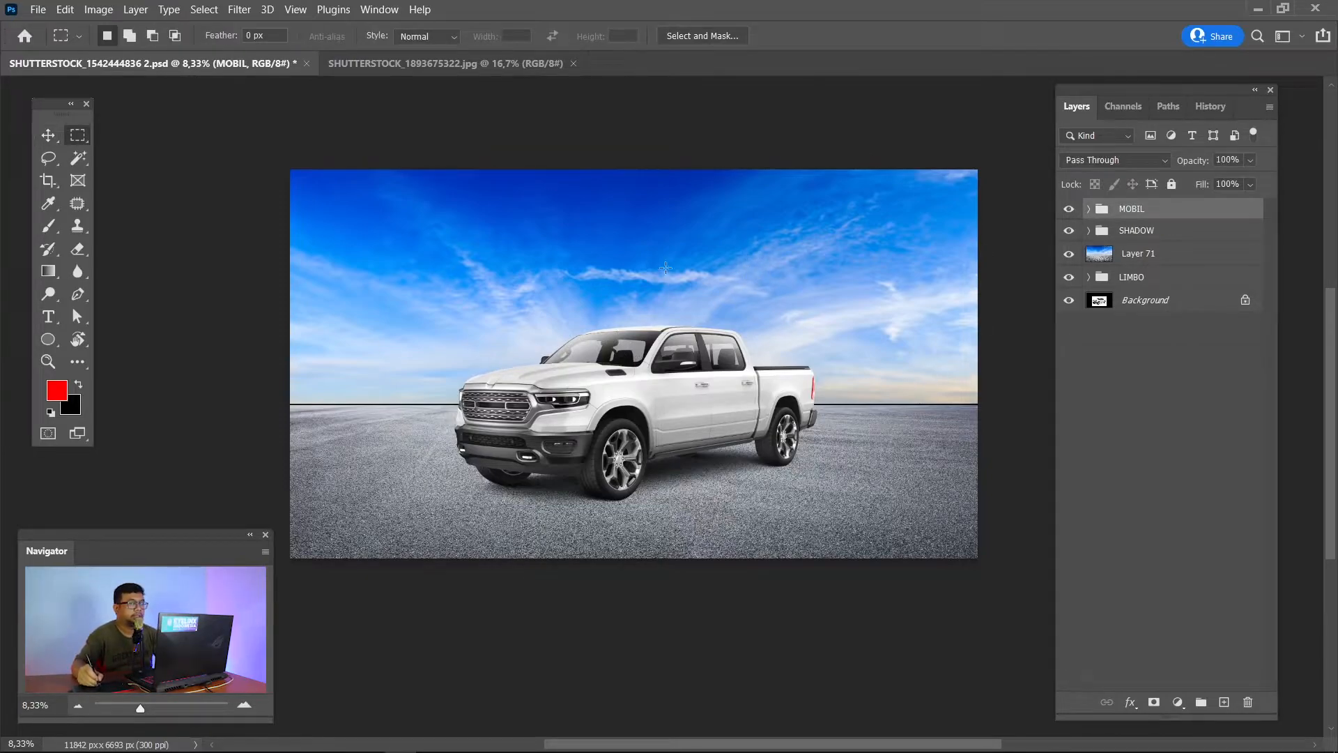
{"action": "left_click", "coordinate": [1067, 255]}
{"action": "left_click", "coordinate": [1067, 255]}
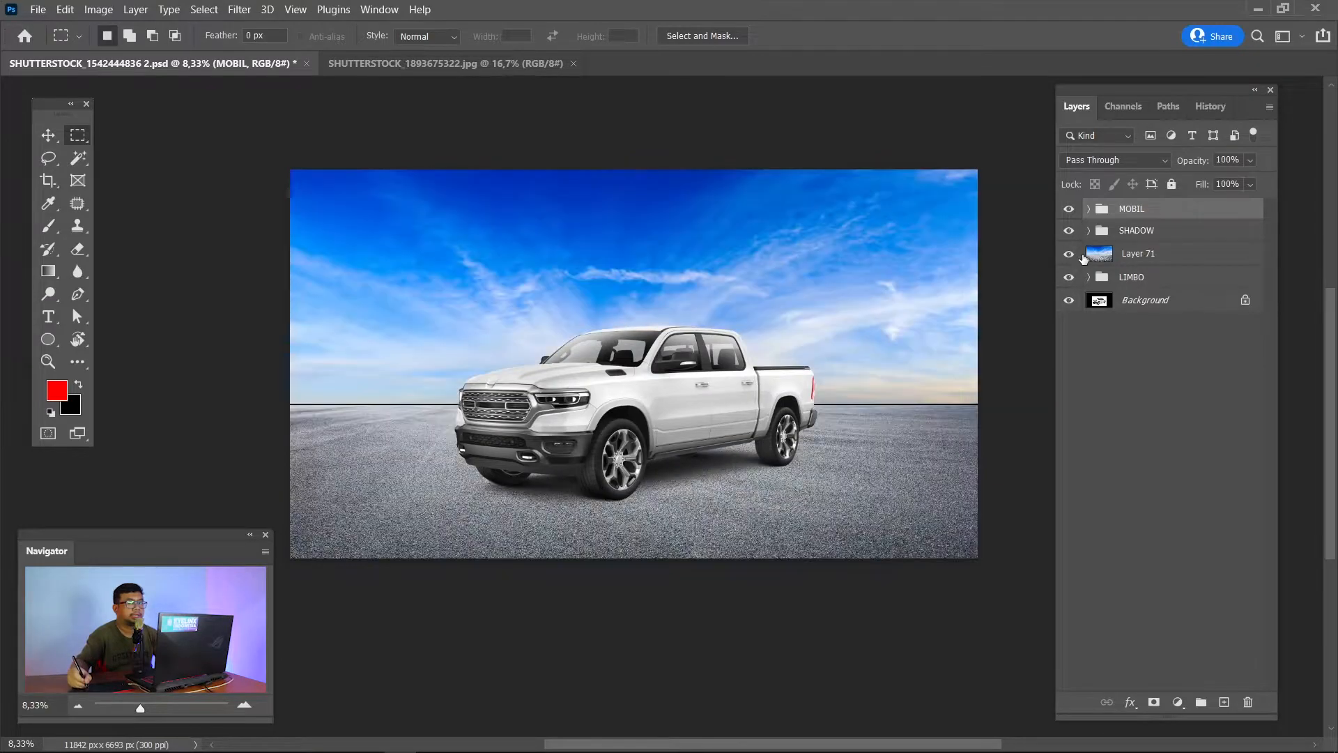
{"action": "left_click", "coordinate": [1133, 257]}
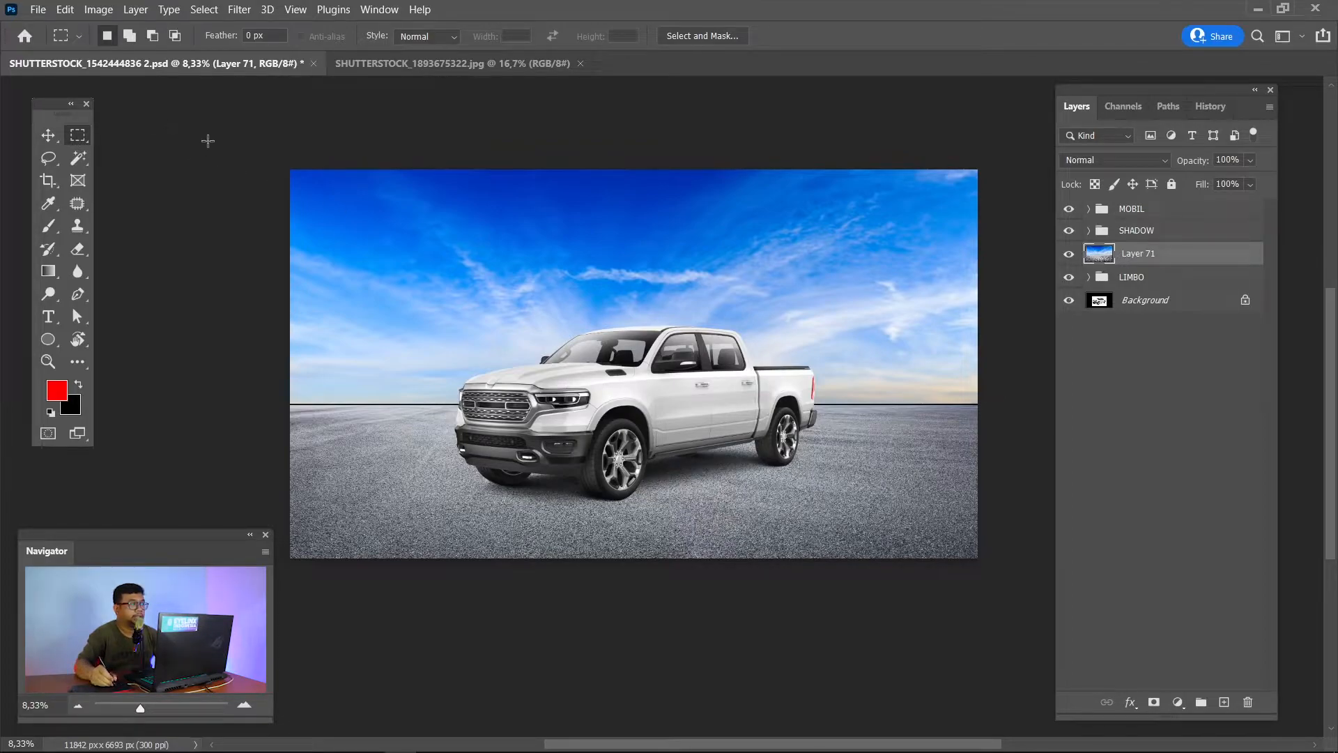
{"action": "left_click_drag", "start_coordinate": [285, 166], "coordinate": [1016, 406]}
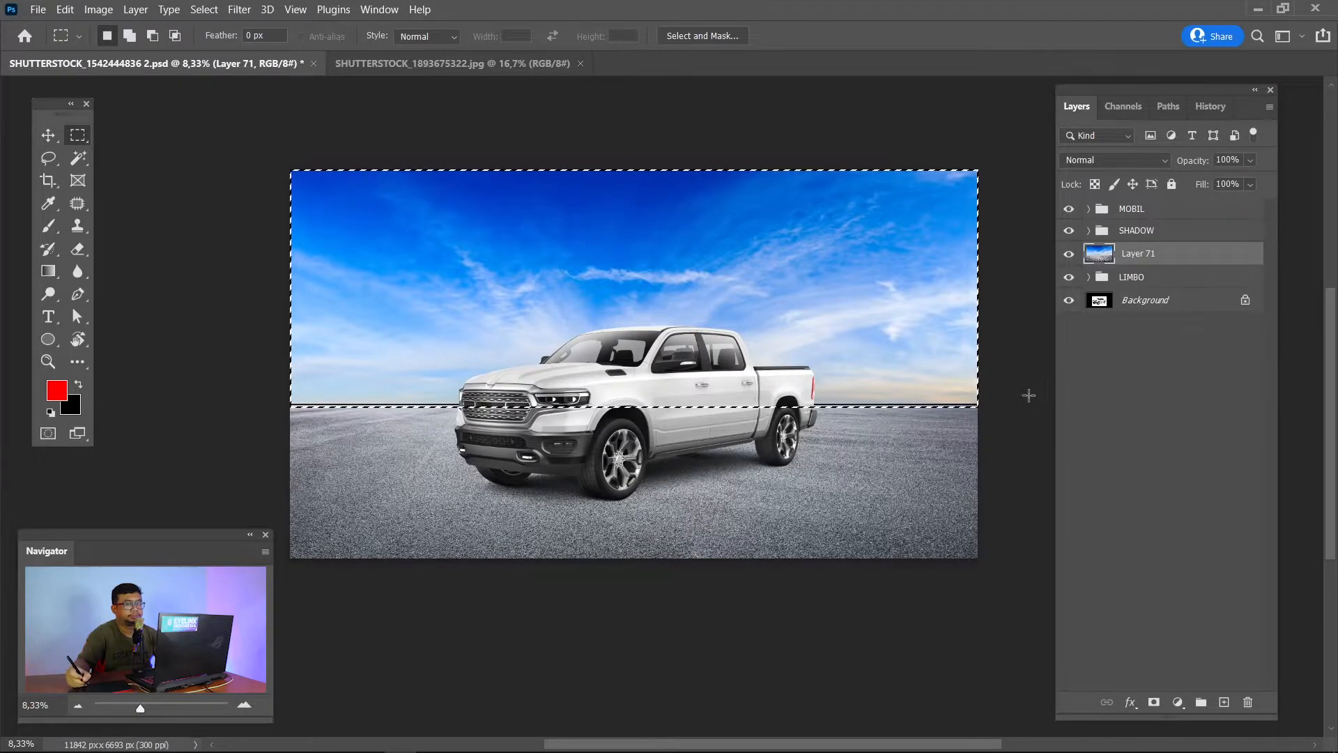
{"action": "right_click", "coordinate": [875, 293]}
{"action": "left_click", "coordinate": [900, 331]}
{"action": "type", "text": "2"}
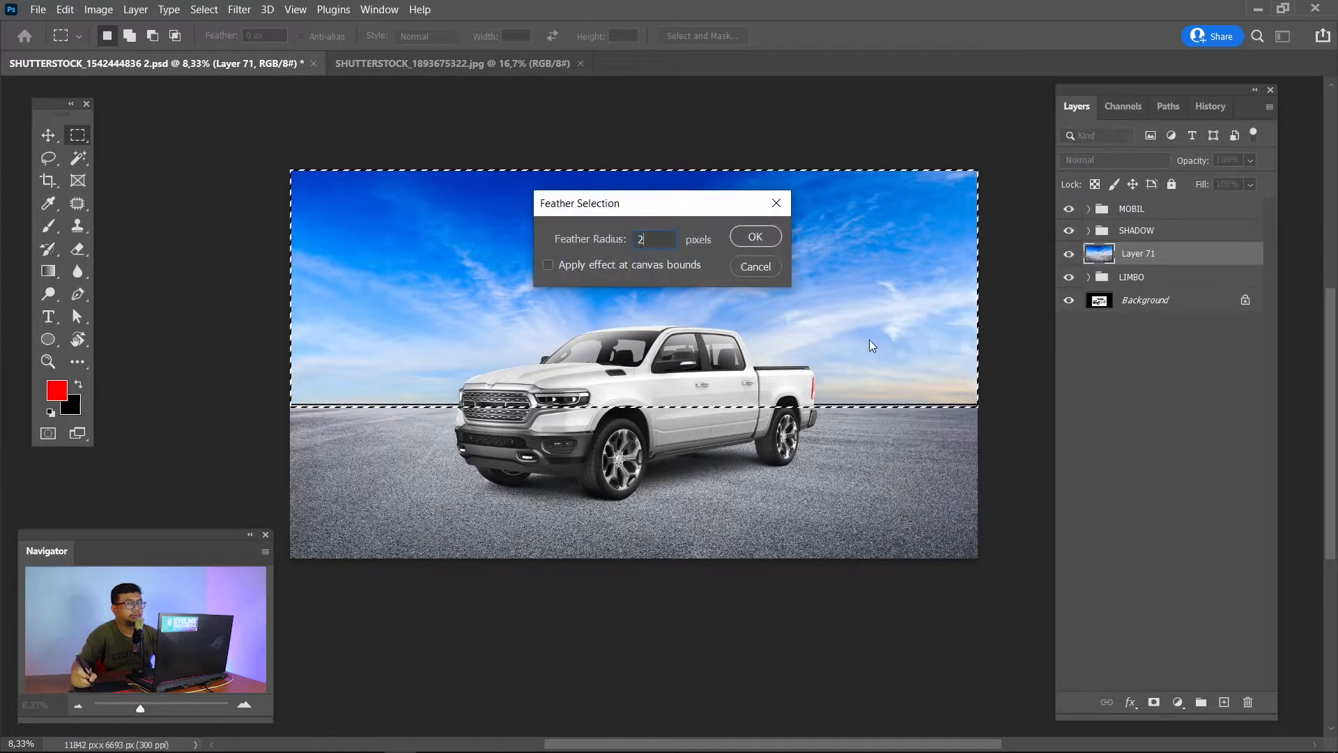
{"action": "left_click", "coordinate": [755, 237]}
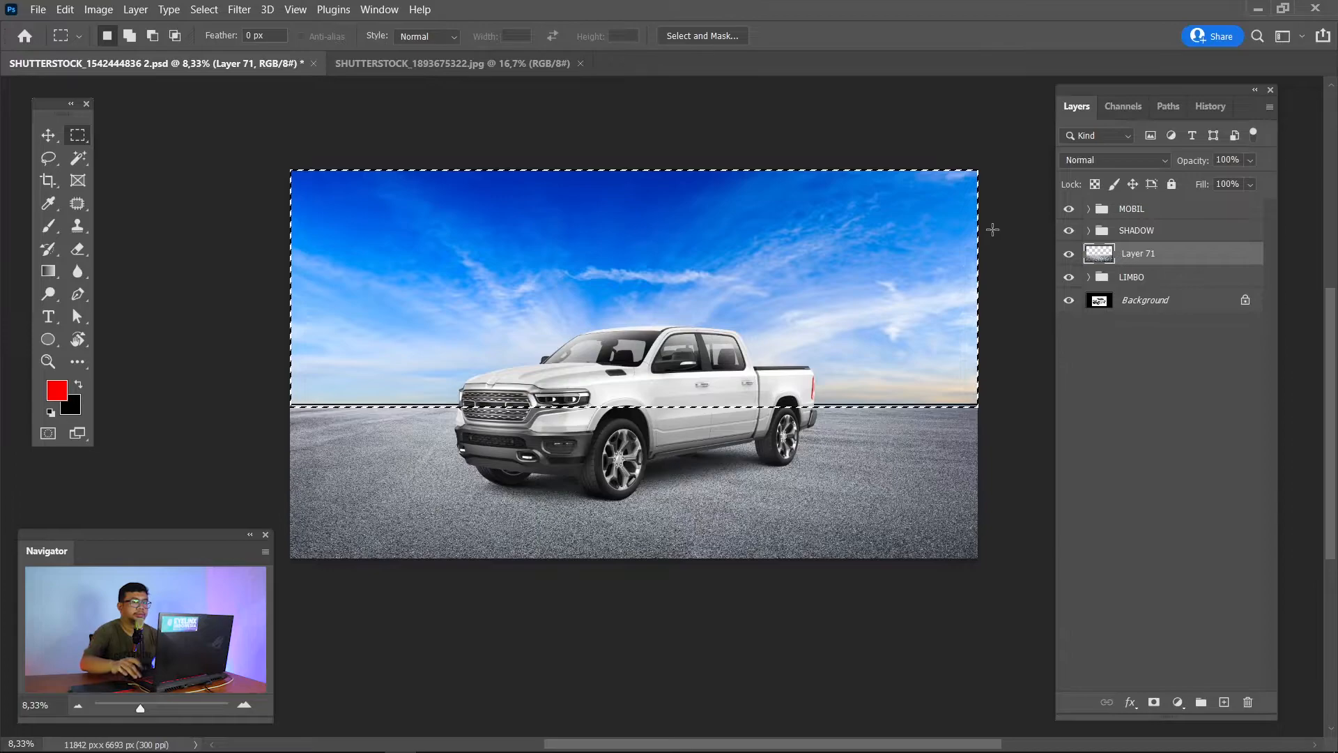
{"action": "key", "text": "Delete"}
{"action": "key", "text": "ctrl+d"}
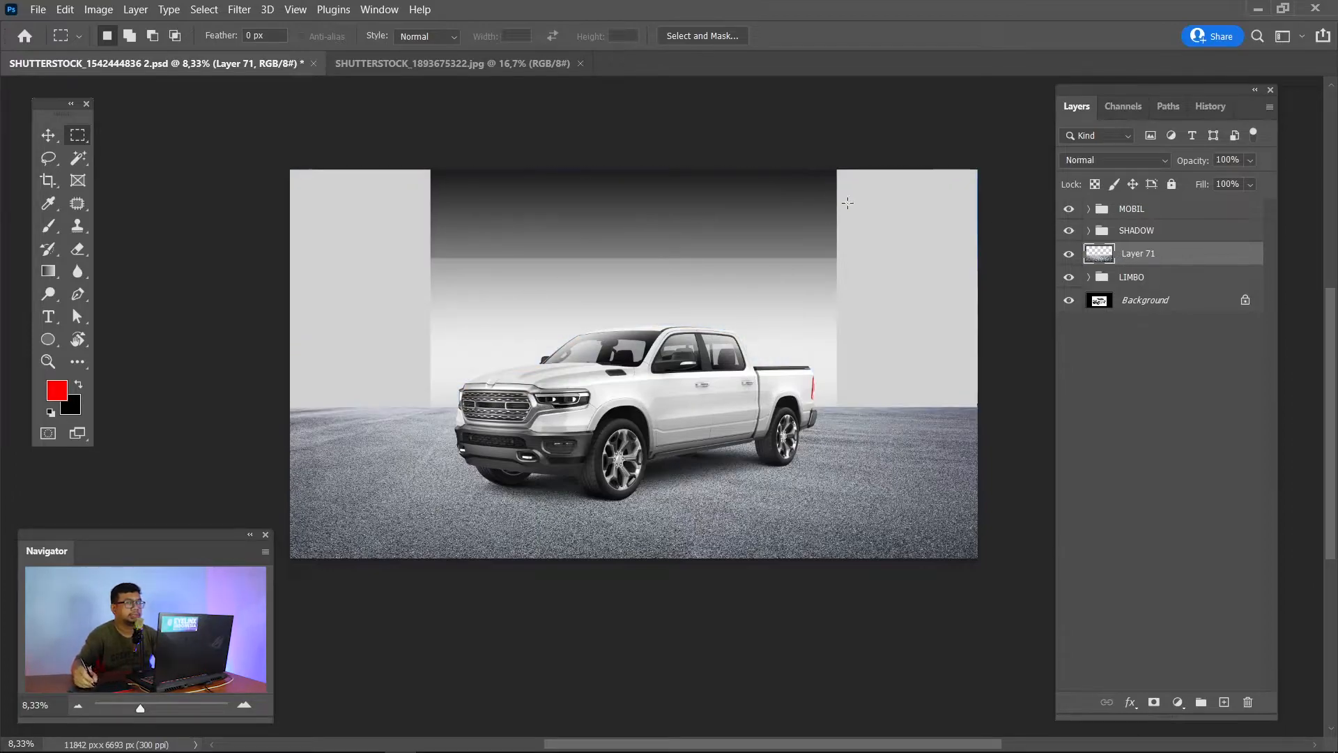
{"action": "mouse_move", "coordinate": [176, 745]}
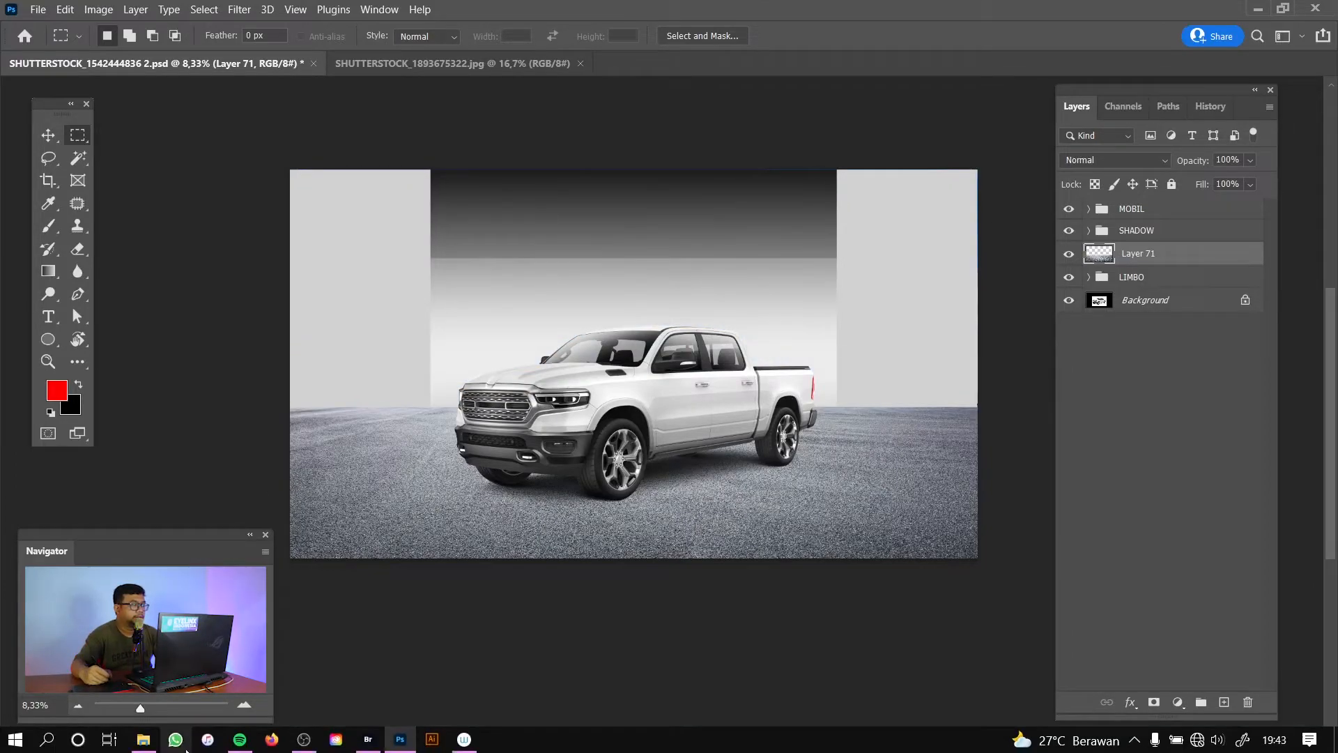
{"action": "left_click", "coordinate": [143, 738]}
{"action": "left_click", "coordinate": [760, 240]}
{"action": "left_click_drag", "start_coordinate": [760, 241], "coordinate": [158, 303]}
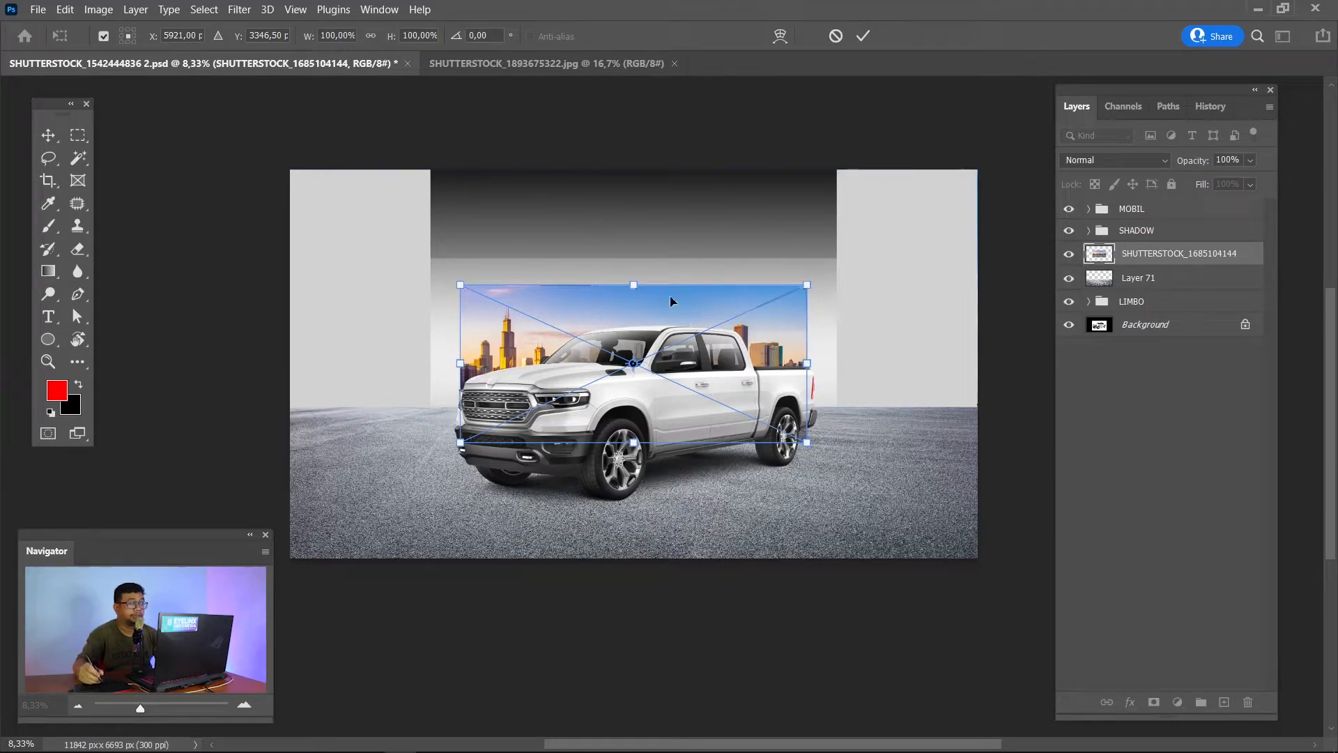
{"action": "key", "text": "Escape"}
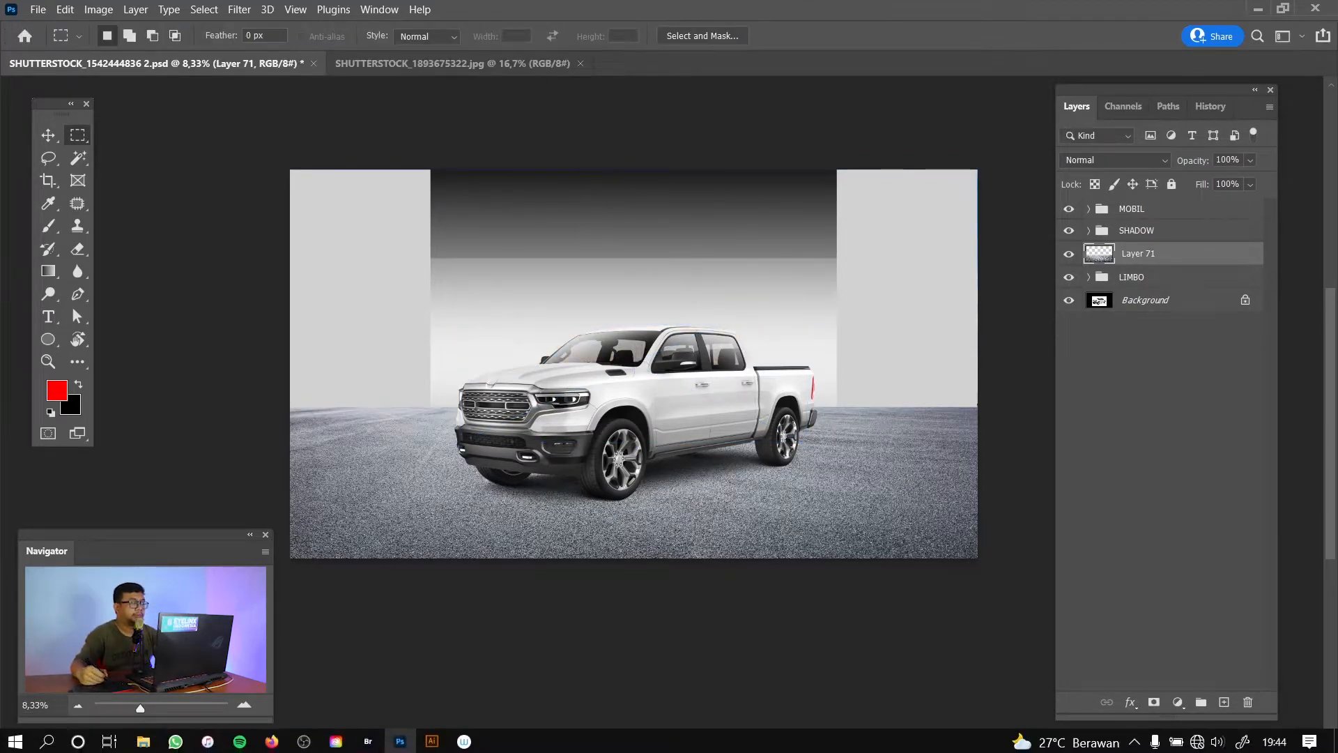
{"action": "left_click", "coordinate": [136, 746]}
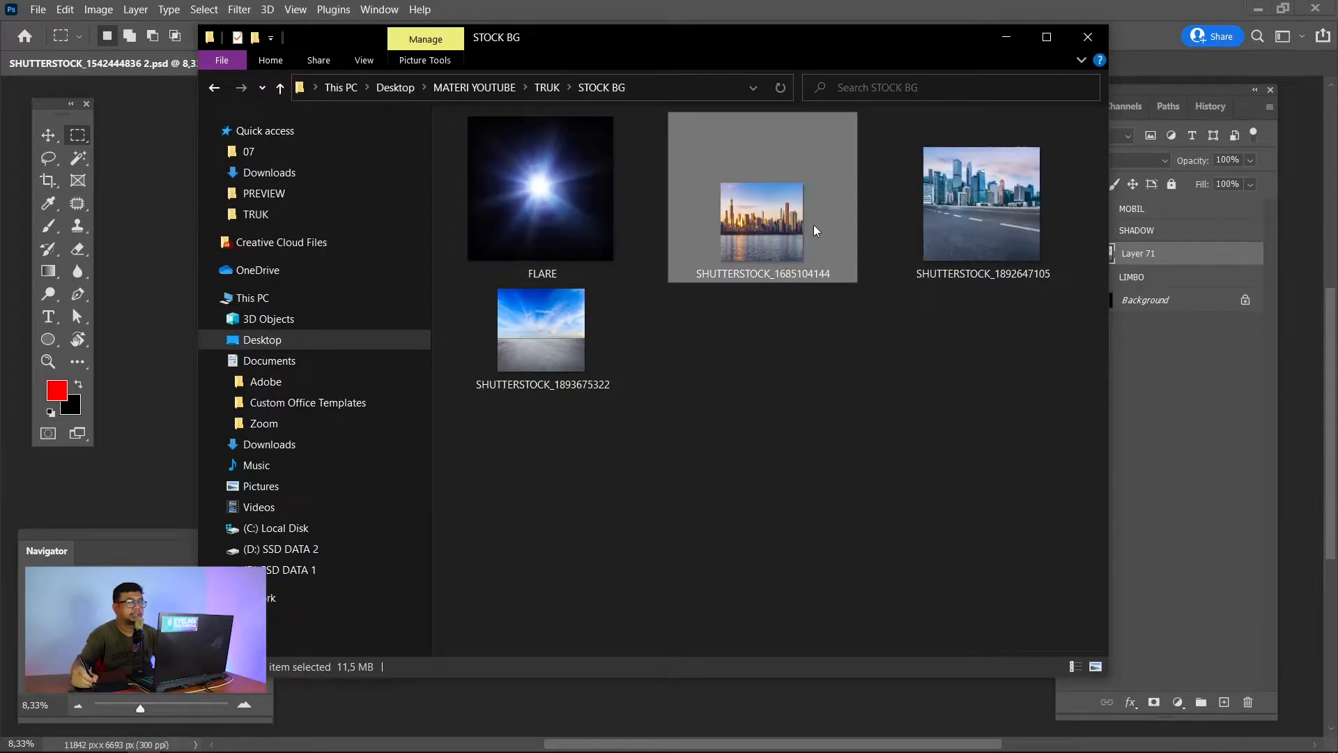
{"action": "left_click_drag", "start_coordinate": [760, 233], "coordinate": [1184, 60]}
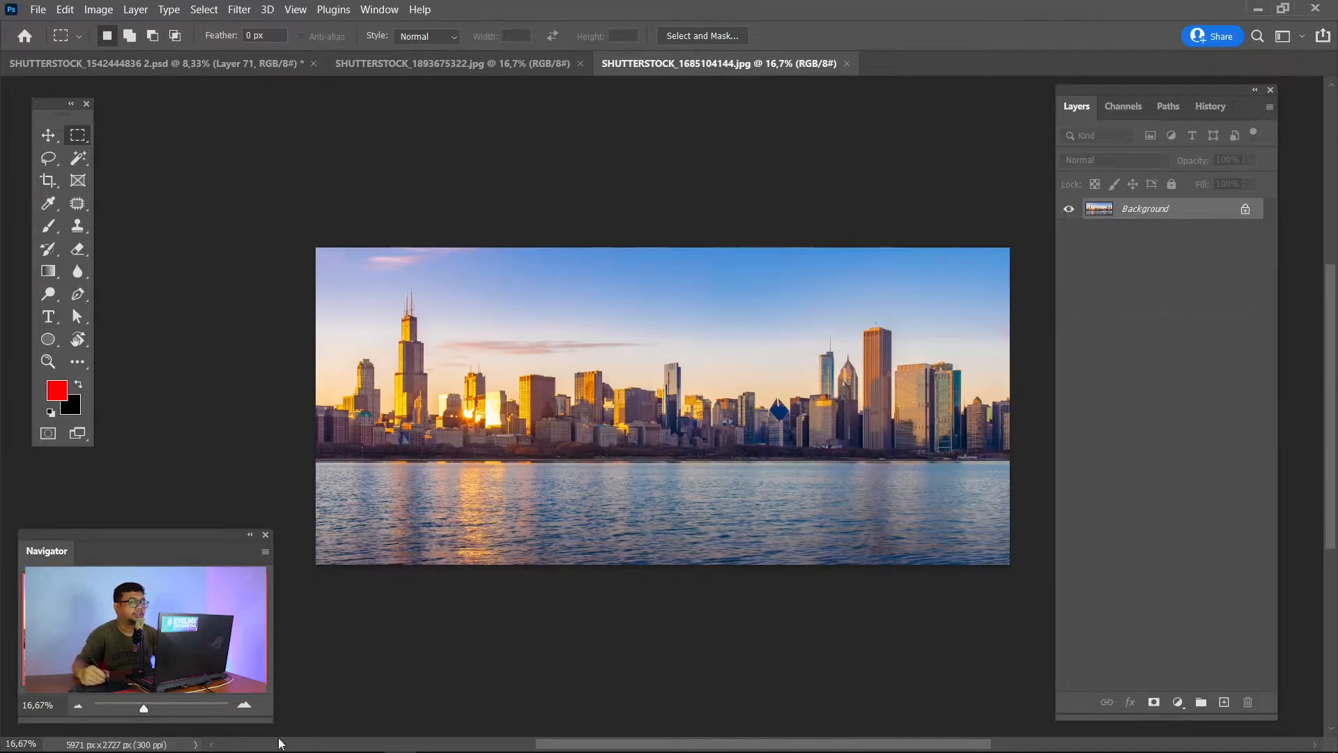
{"action": "left_click", "coordinate": [193, 64]}
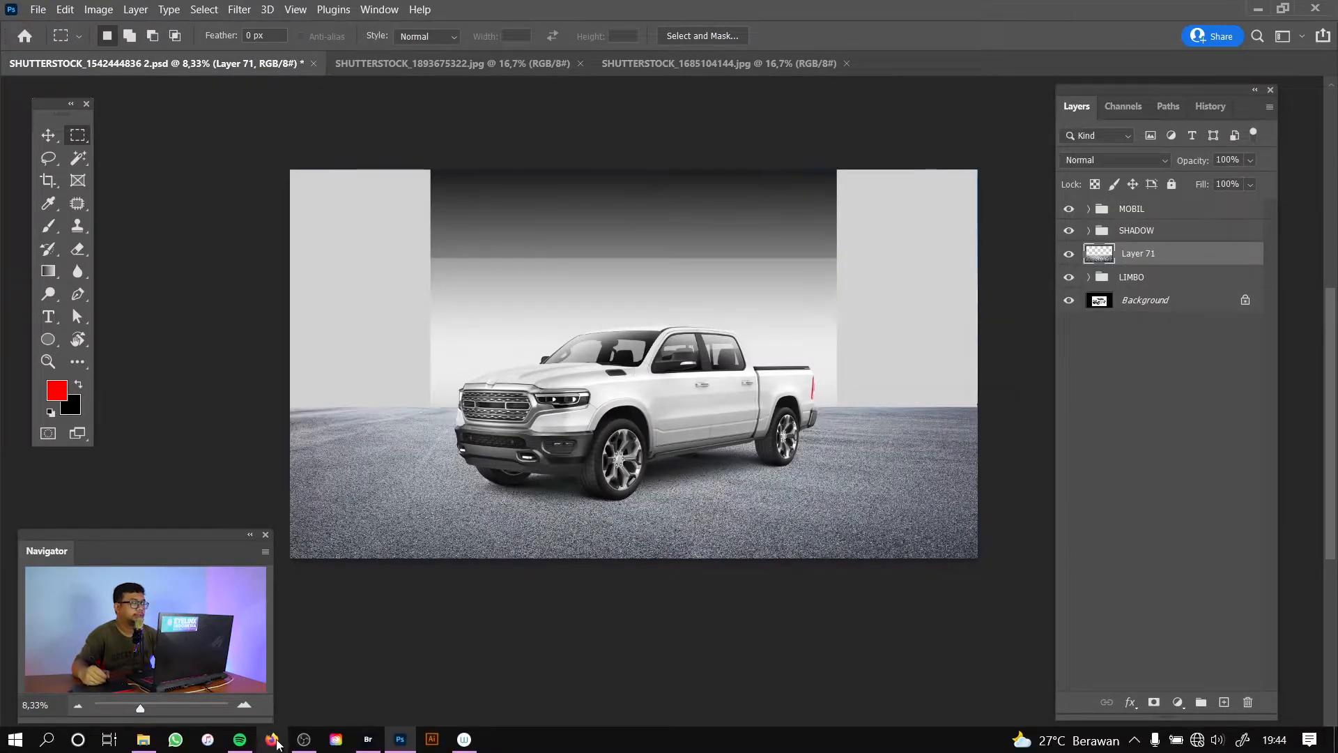
{"action": "left_click", "coordinate": [137, 744]}
{"action": "left_click_drag", "start_coordinate": [747, 255], "coordinate": [159, 301]}
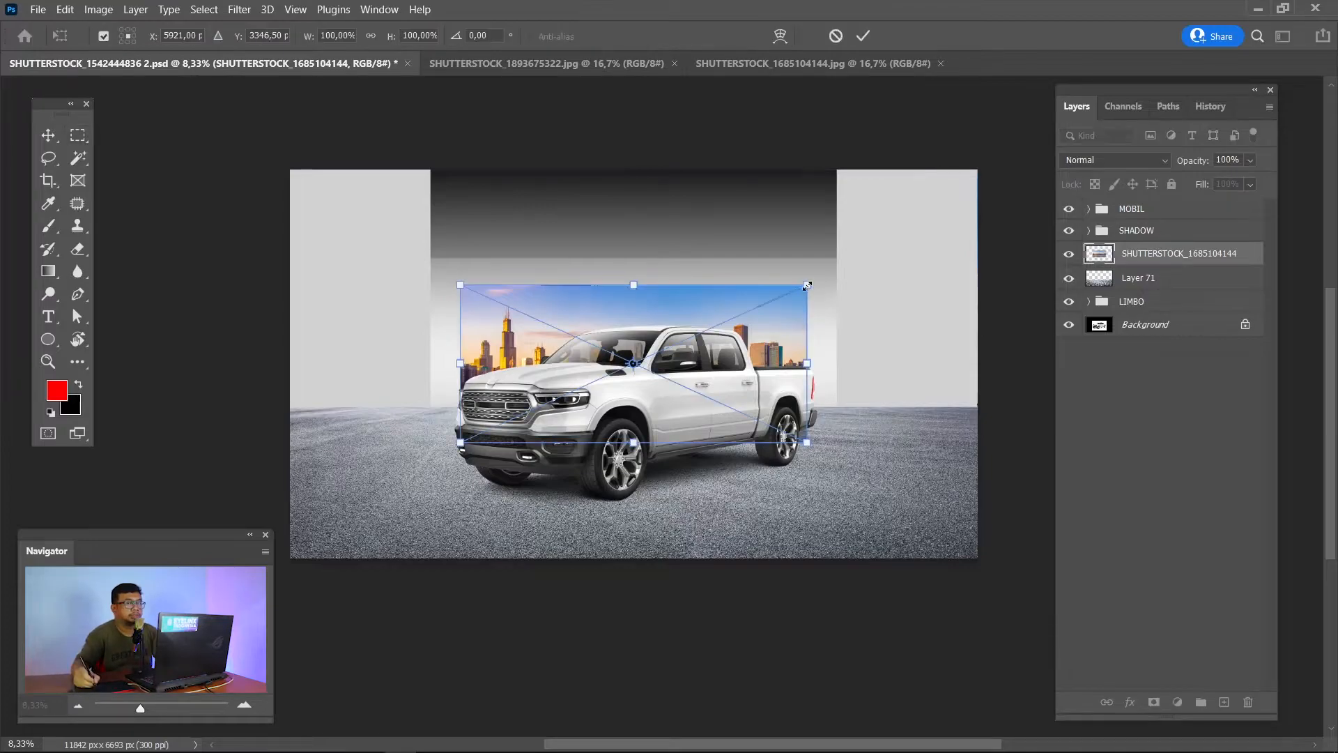
{"action": "left_click_drag", "start_coordinate": [807, 285], "coordinate": [974, 192]}
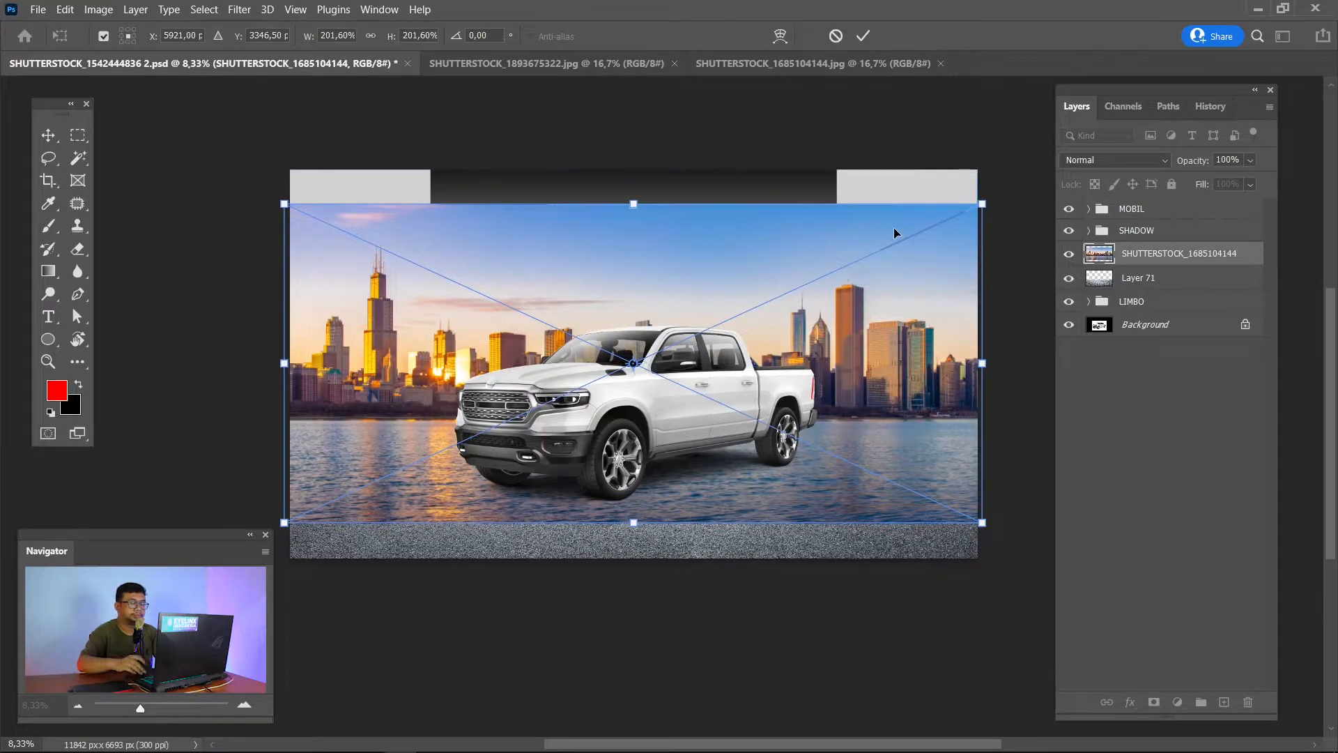
{"action": "key", "text": "Return"}
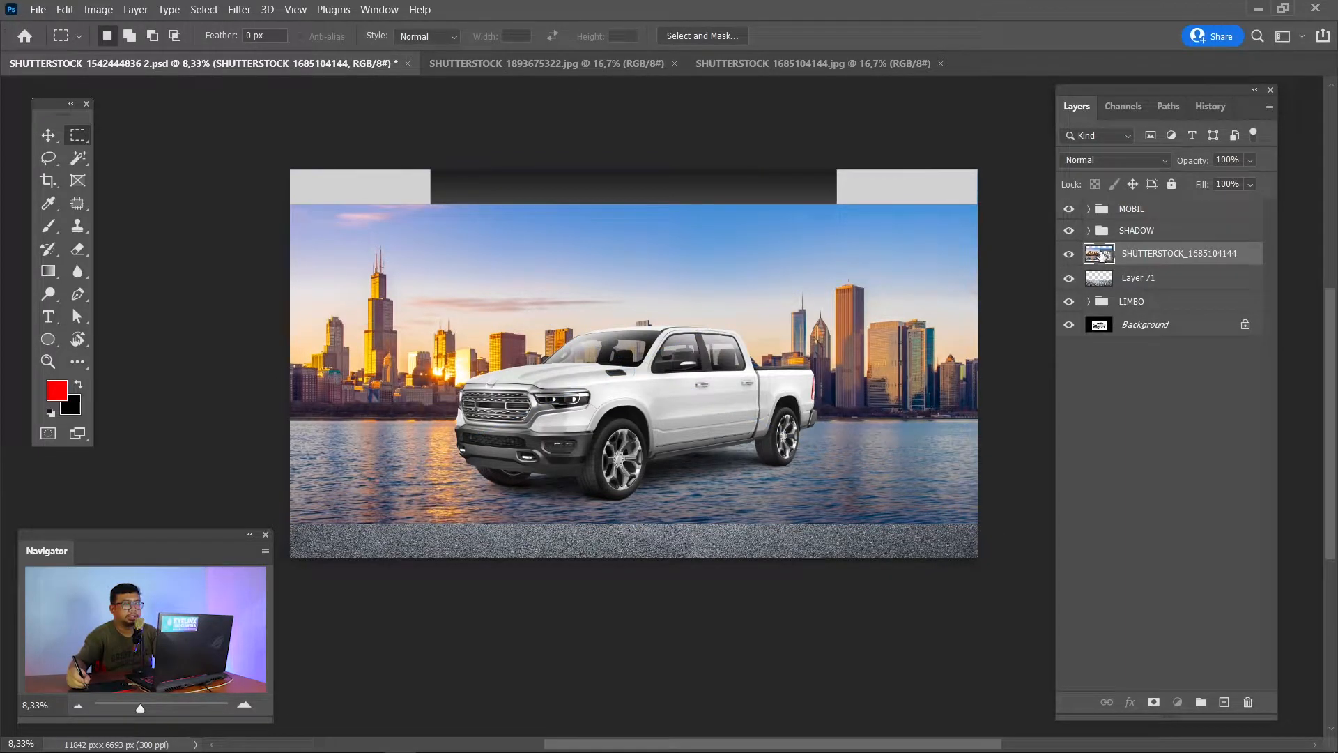
{"action": "right_click", "coordinate": [1188, 256]}
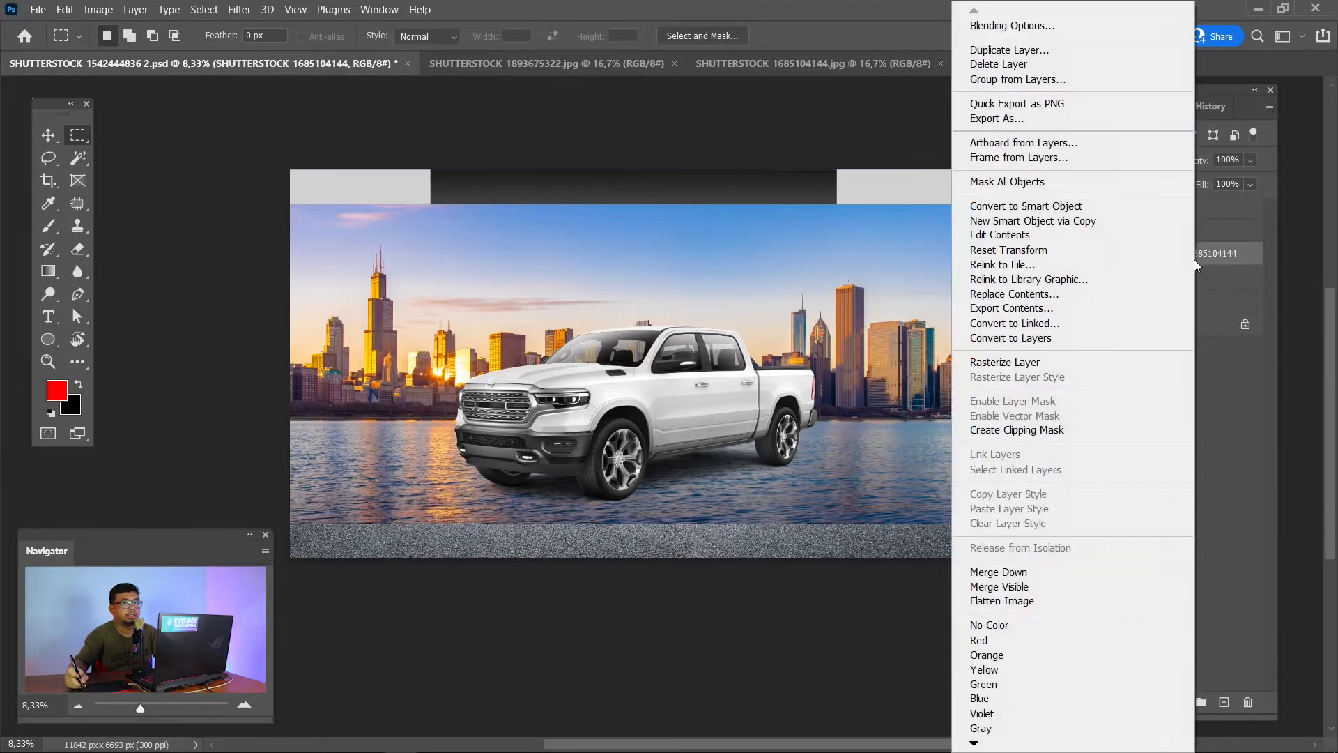
{"action": "left_click", "coordinate": [1039, 362]}
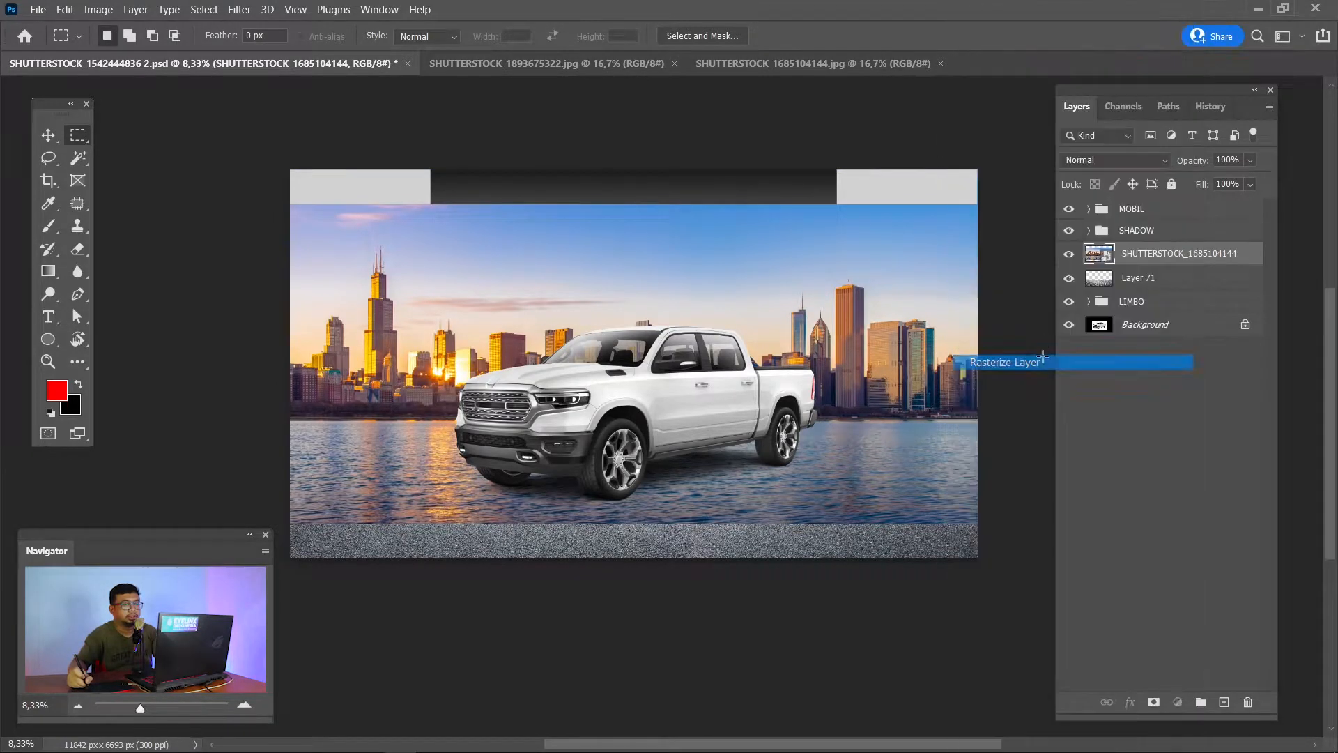
Put the skyline layer below the asphalt layer and shift it up so the base of the buildings meets the asphalt horizon.
{"action": "left_click_drag", "start_coordinate": [1185, 256], "coordinate": [1182, 292]}
{"action": "key", "text": "v"}
{"action": "left_click_drag", "start_coordinate": [860, 326], "coordinate": [859, 316]}
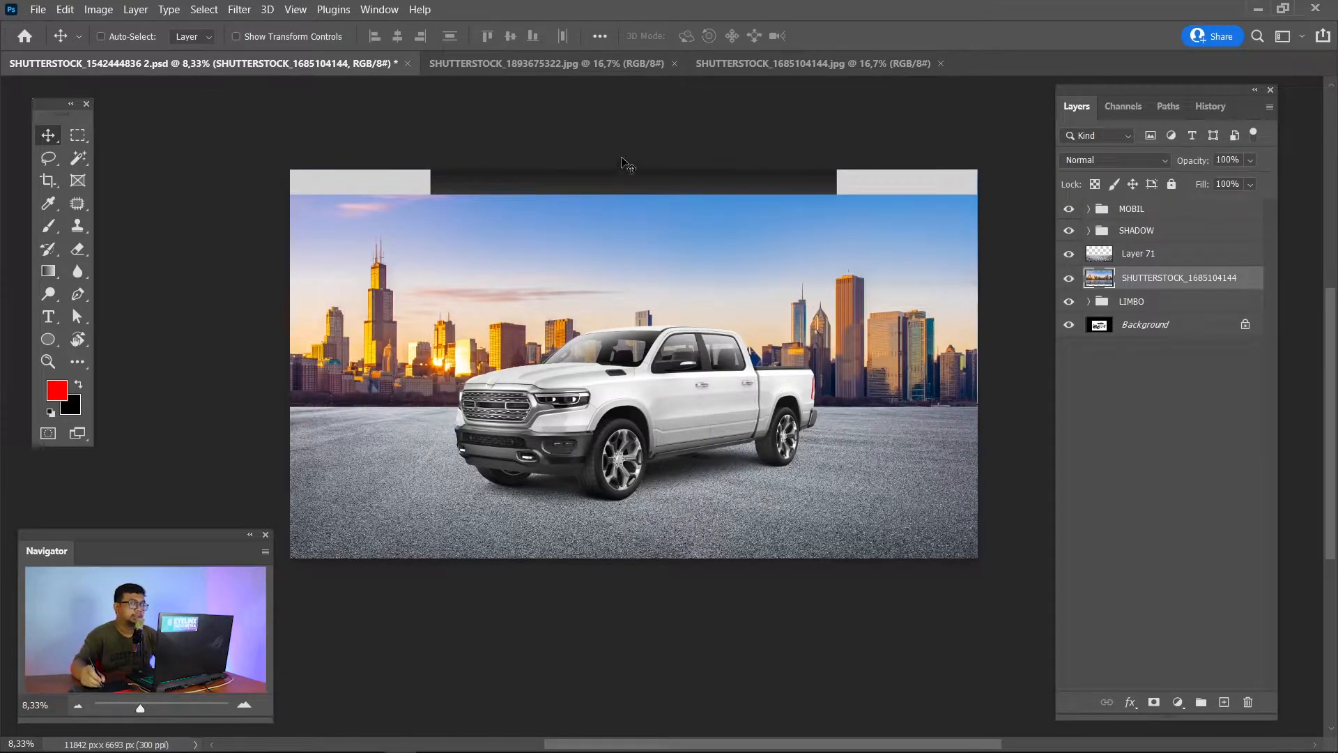
Crop the strip above the skyline photo off the canvas, leaving the document at 11842 x 6189 px.
{"action": "key", "text": "c"}
{"action": "left_click_drag", "start_coordinate": [642, 169], "coordinate": [640, 182]}
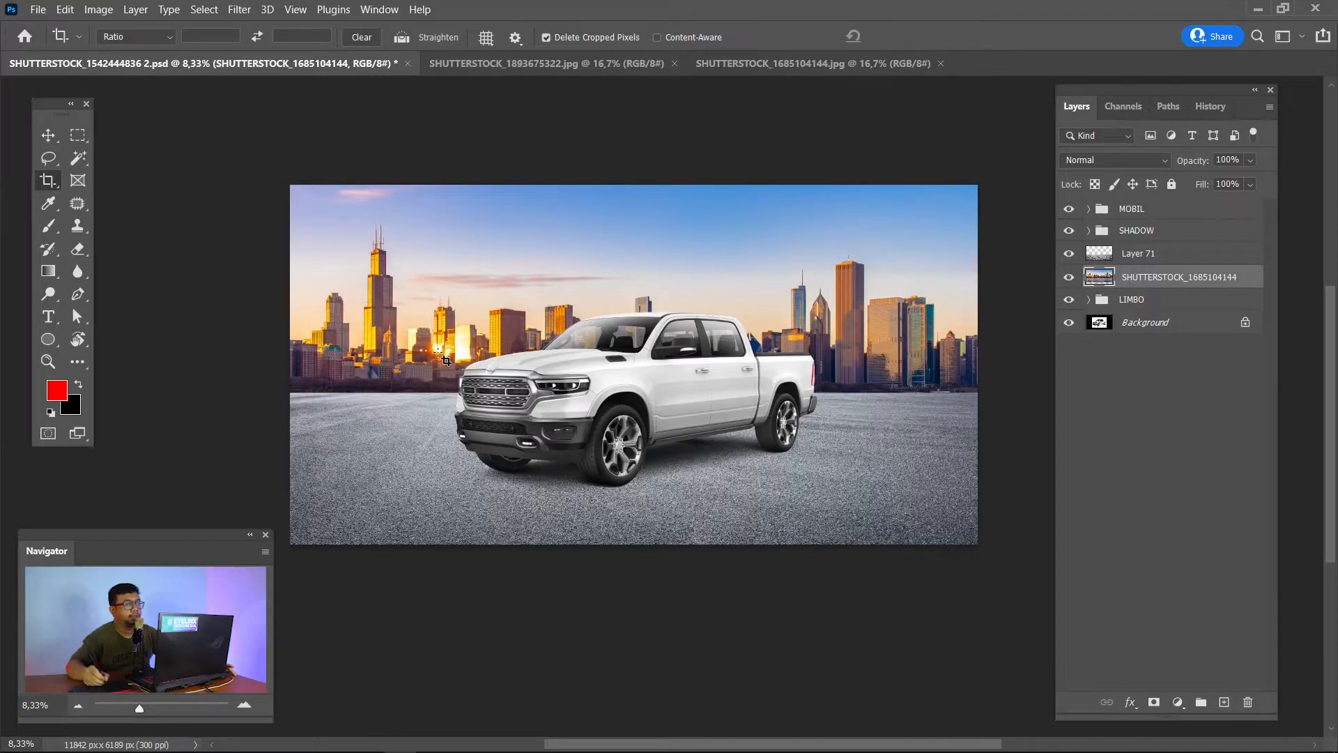
Add a new empty layer above the MOBIL group and brush a straight red line across the skyline above the truck.
{"action": "left_click", "coordinate": [1195, 208]}
{"action": "left_click", "coordinate": [1224, 701]}
{"action": "key", "text": "b"}
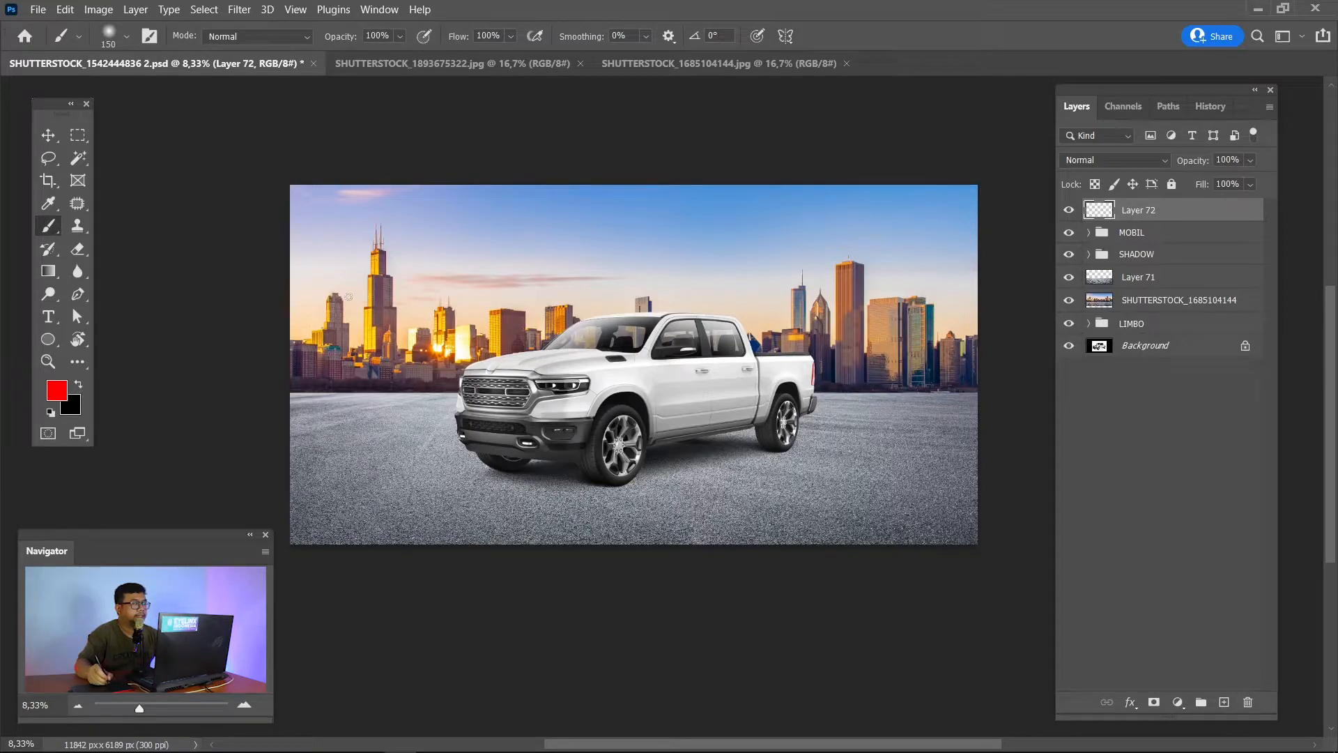
{"action": "left_click", "coordinate": [907, 293], "text": "shift"}
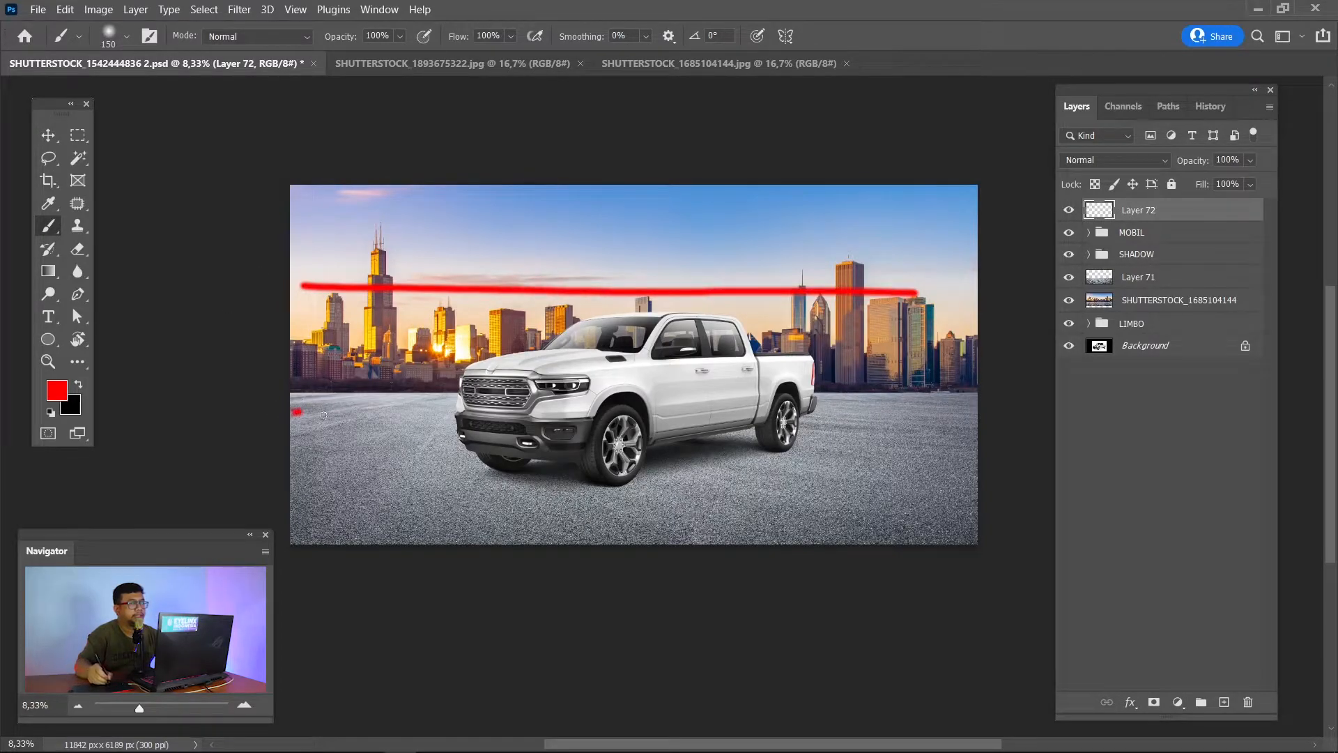
Brush straight red guide lines diagonally across the asphalt under the truck and hatch the area between them as a shadow sketch.
{"action": "left_click", "coordinate": [978, 608], "text": "shift"}
{"action": "key", "text": "ctrl+z"}
{"action": "left_click", "coordinate": [924, 572], "text": "shift"}
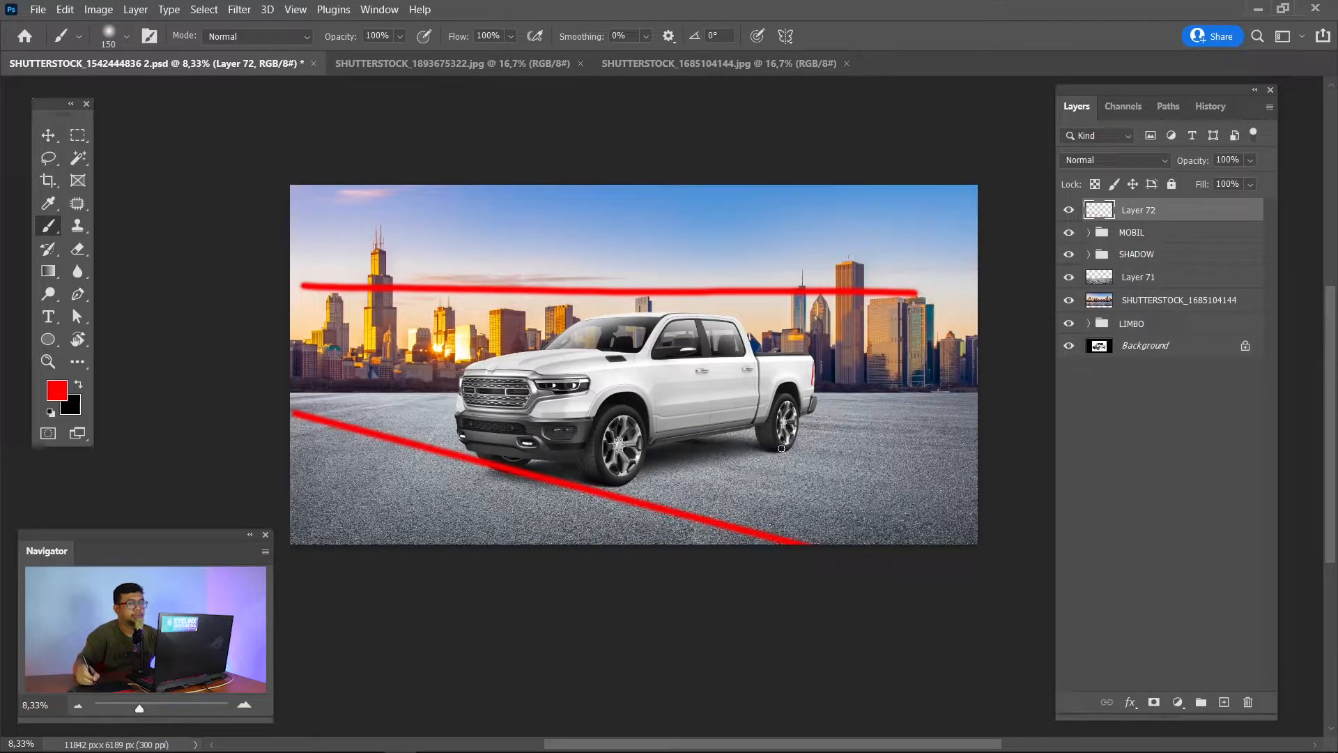
{"action": "left_click", "coordinate": [999, 481], "text": "shift"}
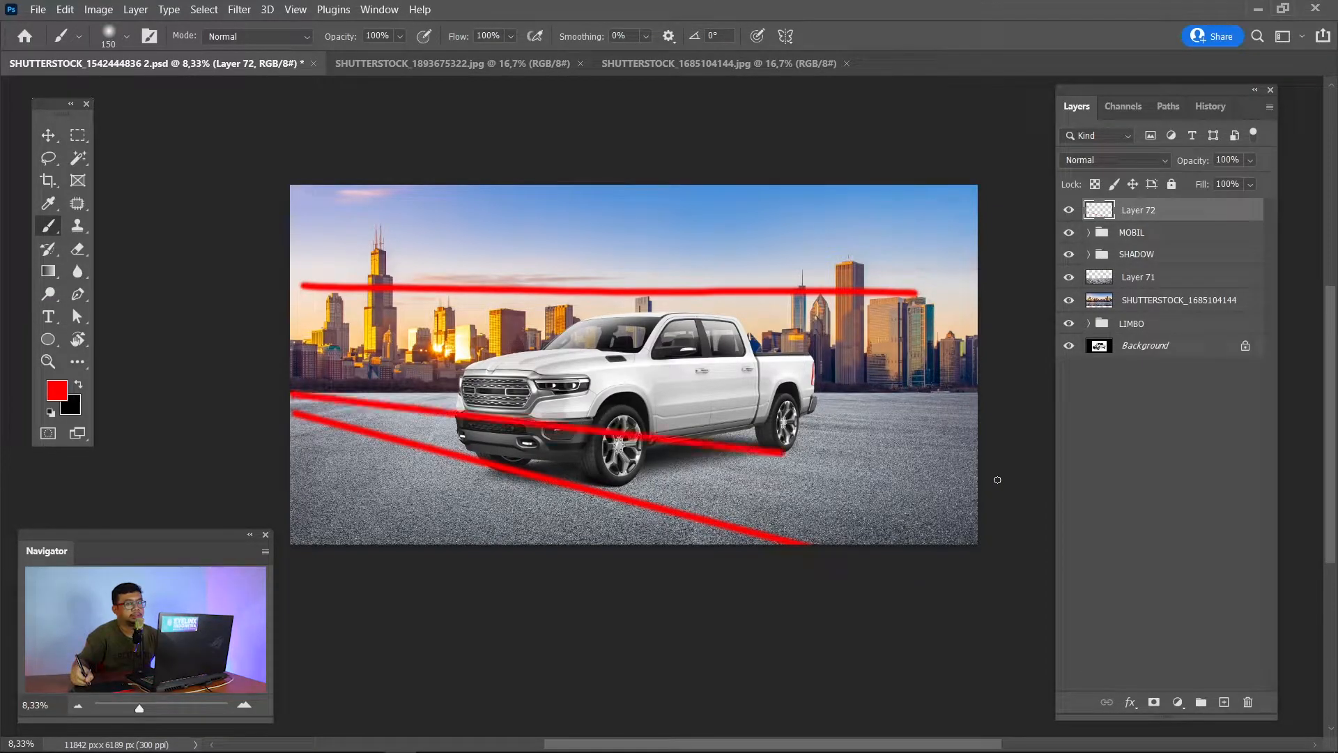
{"action": "mouse_move", "coordinate": [594, 477]}
{"action": "left_mouse_down"}
{"action": "mouse_move", "coordinate": [645, 460]}
{"action": "mouse_move", "coordinate": [785, 501]}
{"action": "mouse_move", "coordinate": [1070, 479]}
{"action": "left_mouse_up"}
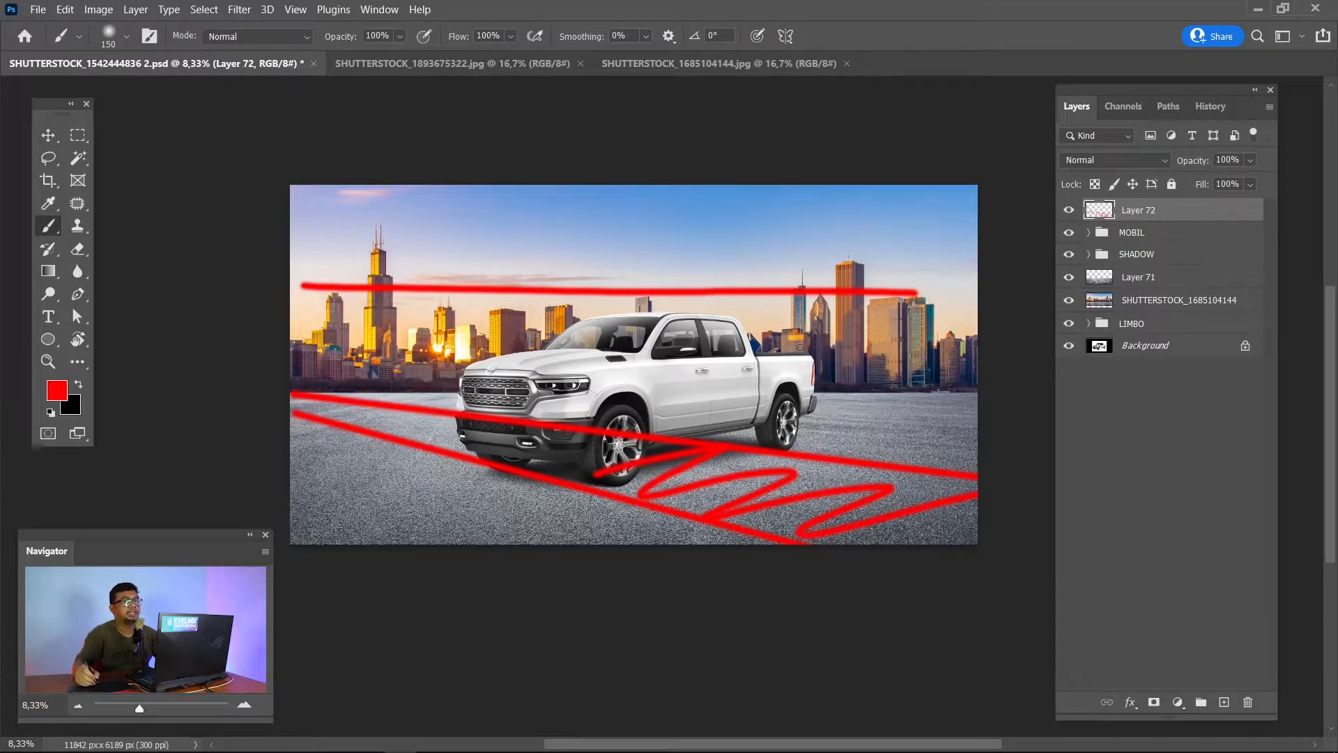
Undo all the red guide strokes on the asphalt and the line across the skyline.
{"action": "key", "text": "ctrl+z"}
{"action": "key", "text": "ctrl+z"}
{"action": "key", "text": "ctrl+z"}
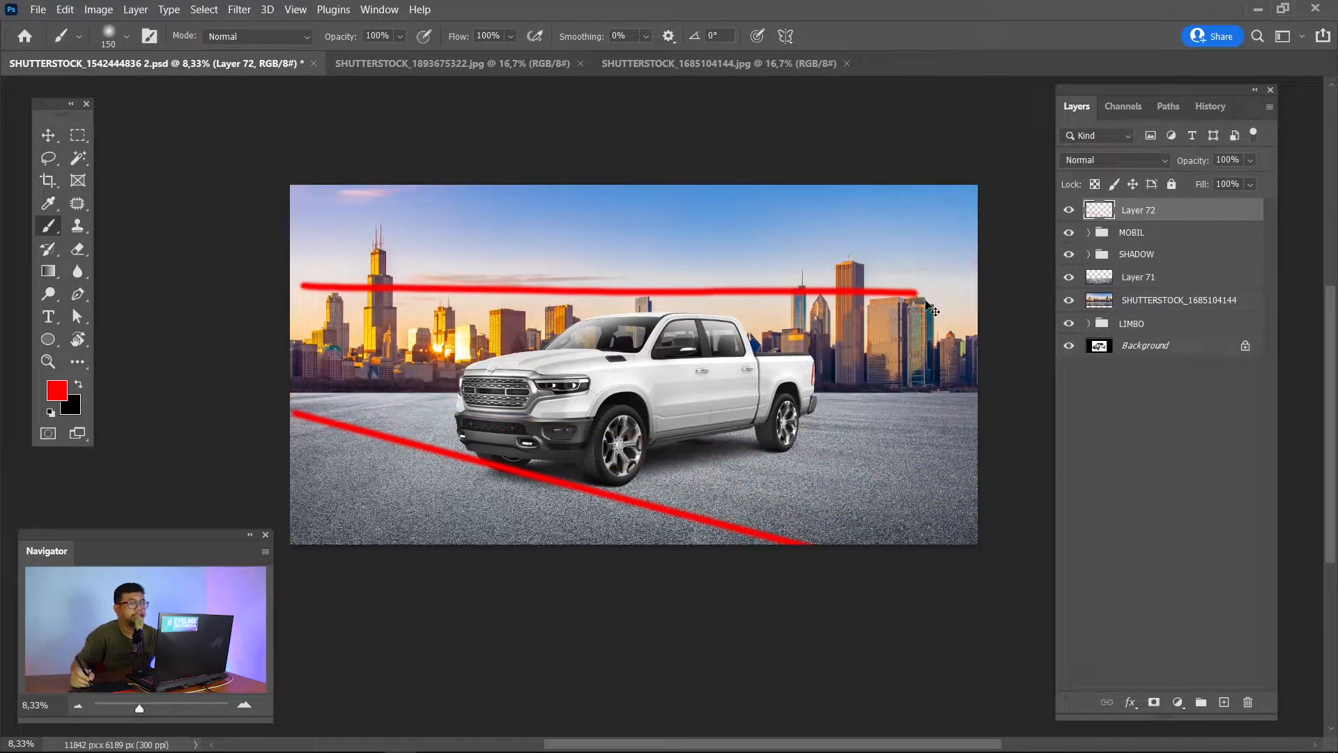
{"action": "key", "text": "ctrl+z"}
{"action": "key", "text": "ctrl+z"}
{"action": "key", "text": "ctrl+z"}
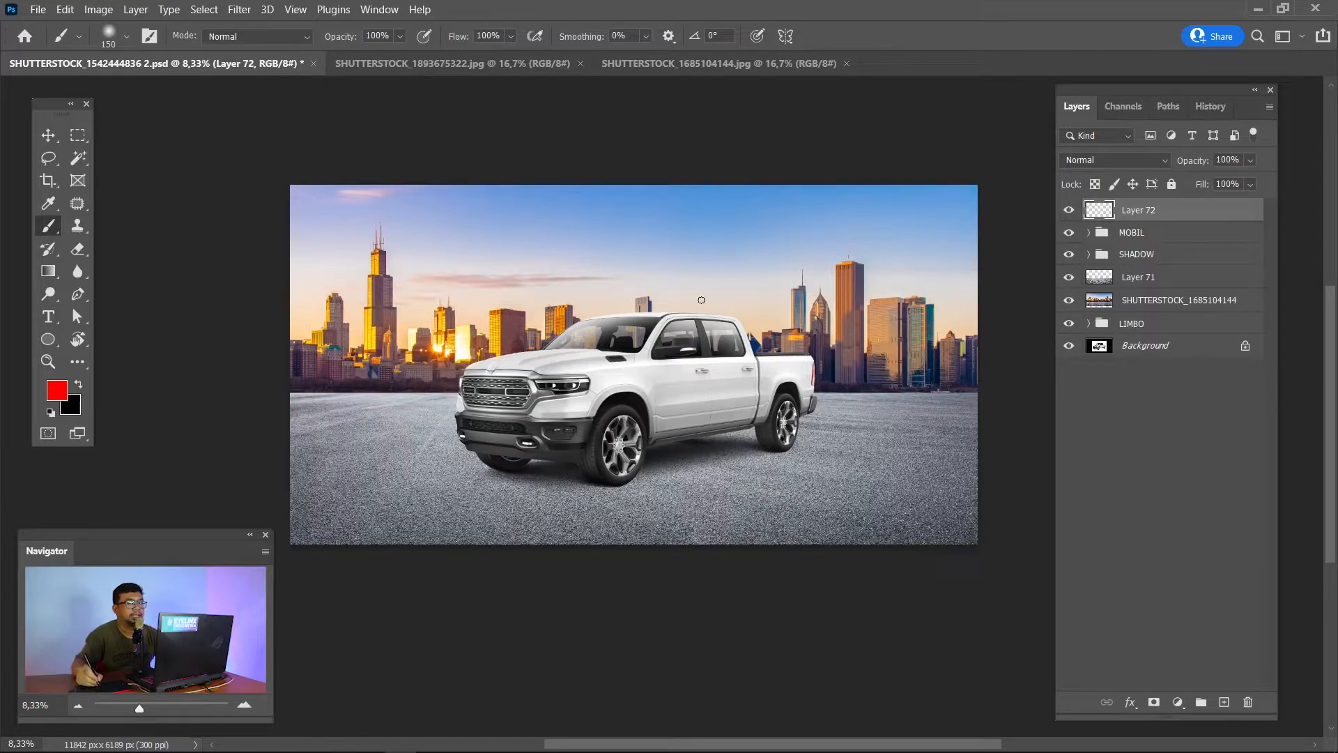
Load the All path as a selection, hide Layer 72, and fill the selection with black on a new layer above the SHADOW group.
{"action": "left_click", "coordinate": [1165, 107]}
{"action": "left_click", "coordinate": [1077, 140], "text": "ctrl"}
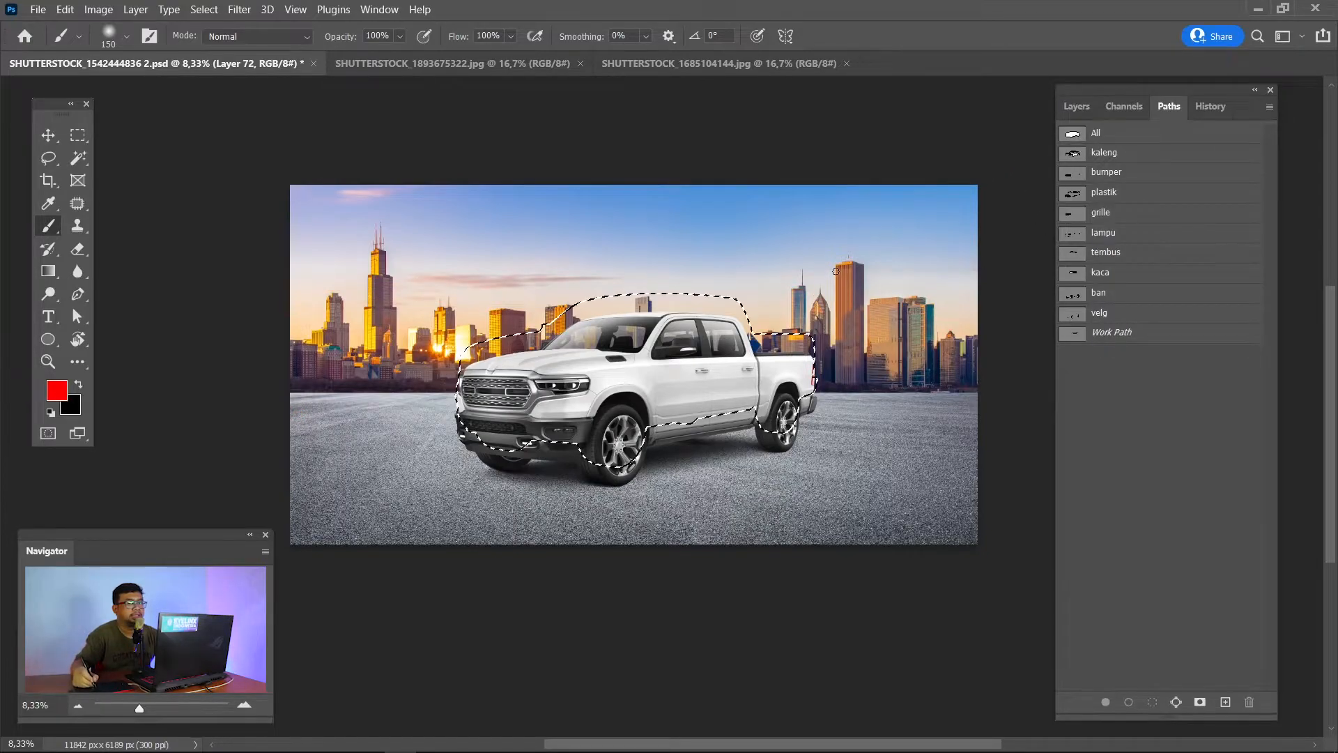
{"action": "left_click", "coordinate": [1075, 106]}
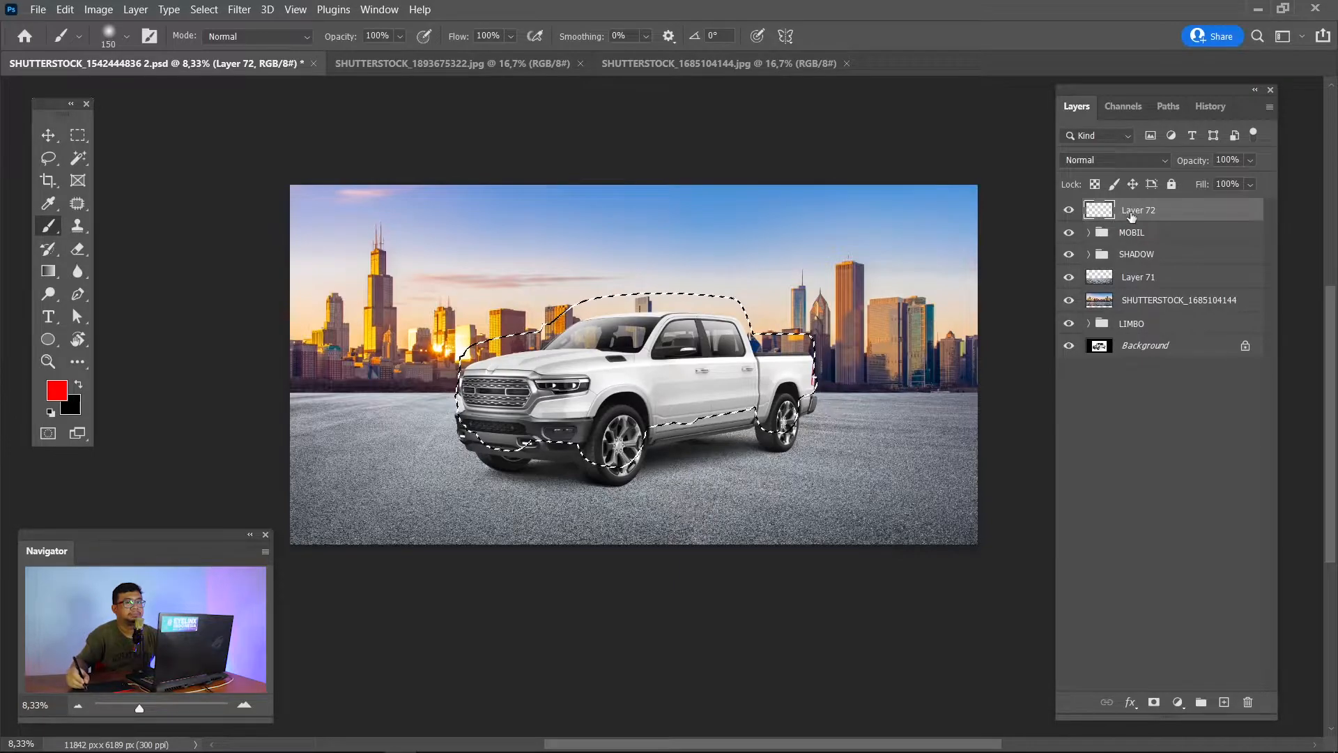
{"action": "left_click", "coordinate": [1112, 246]}
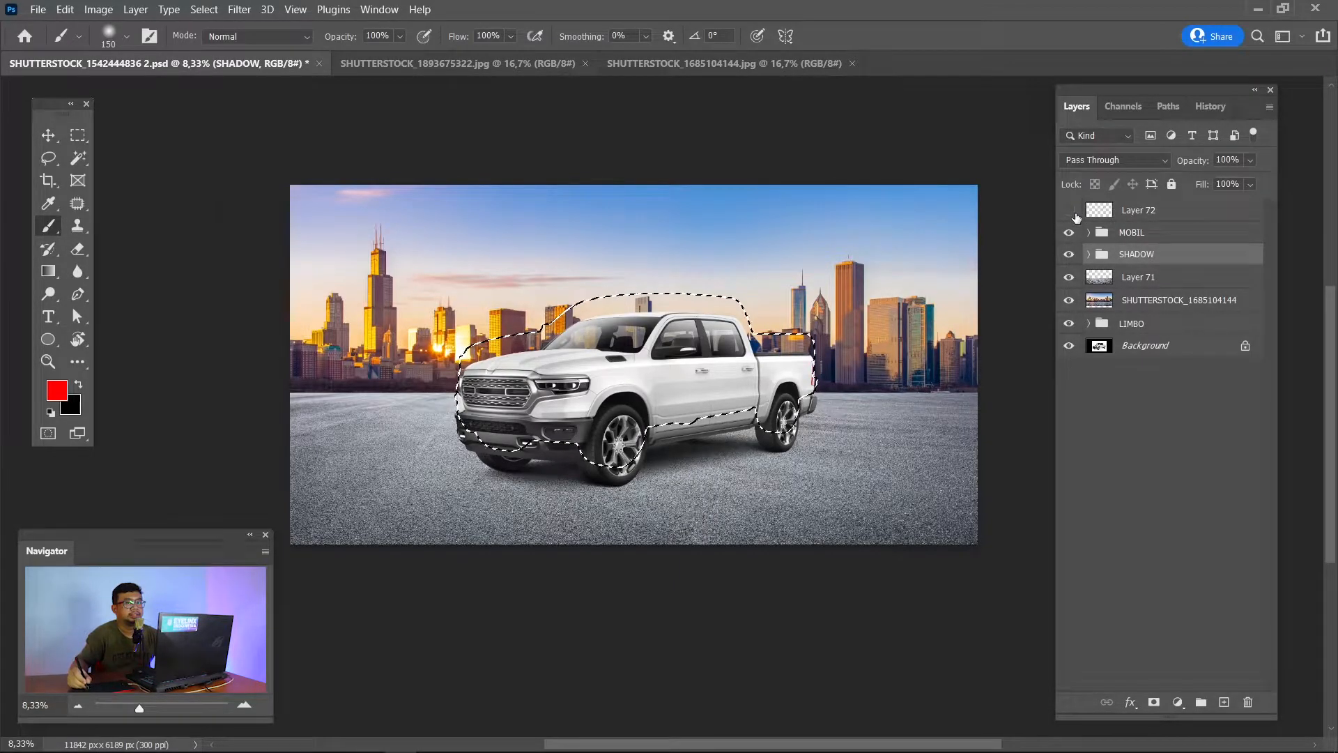
{"action": "left_click", "coordinate": [1224, 702]}
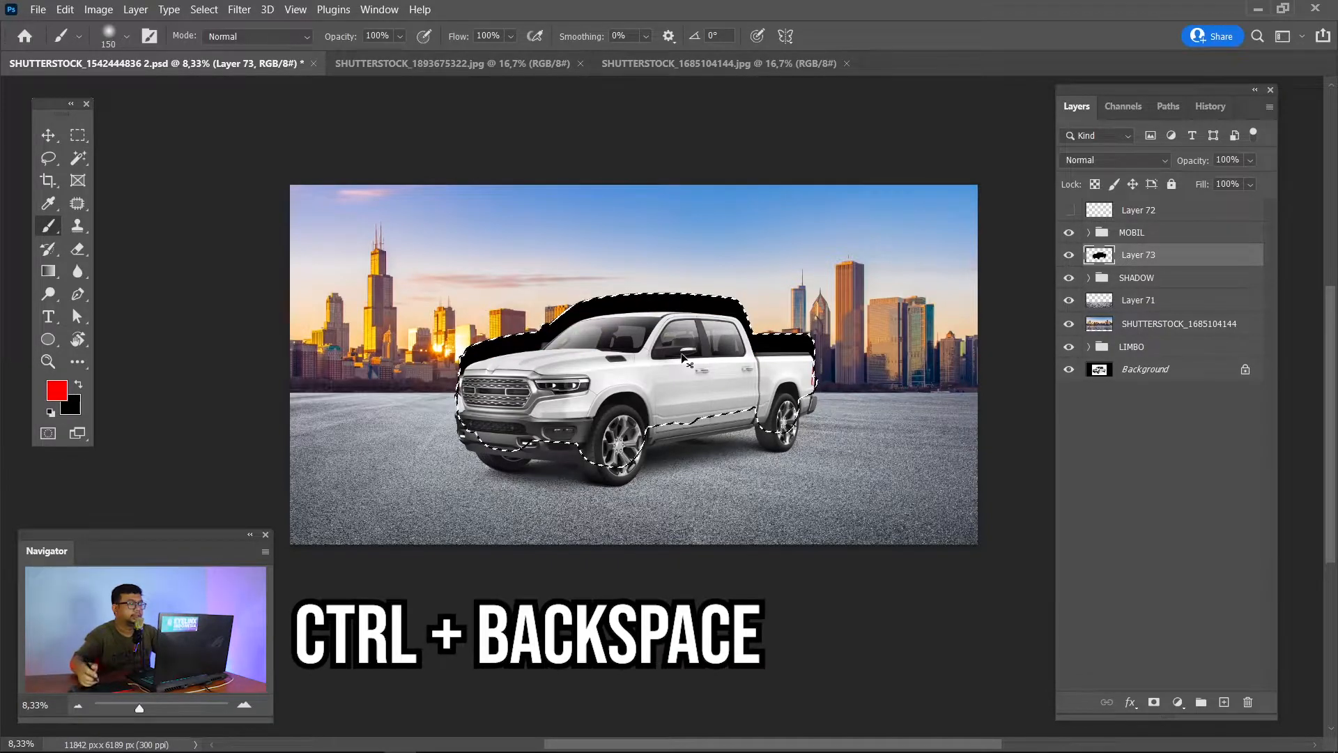
{"action": "key", "text": "ctrl+d"}
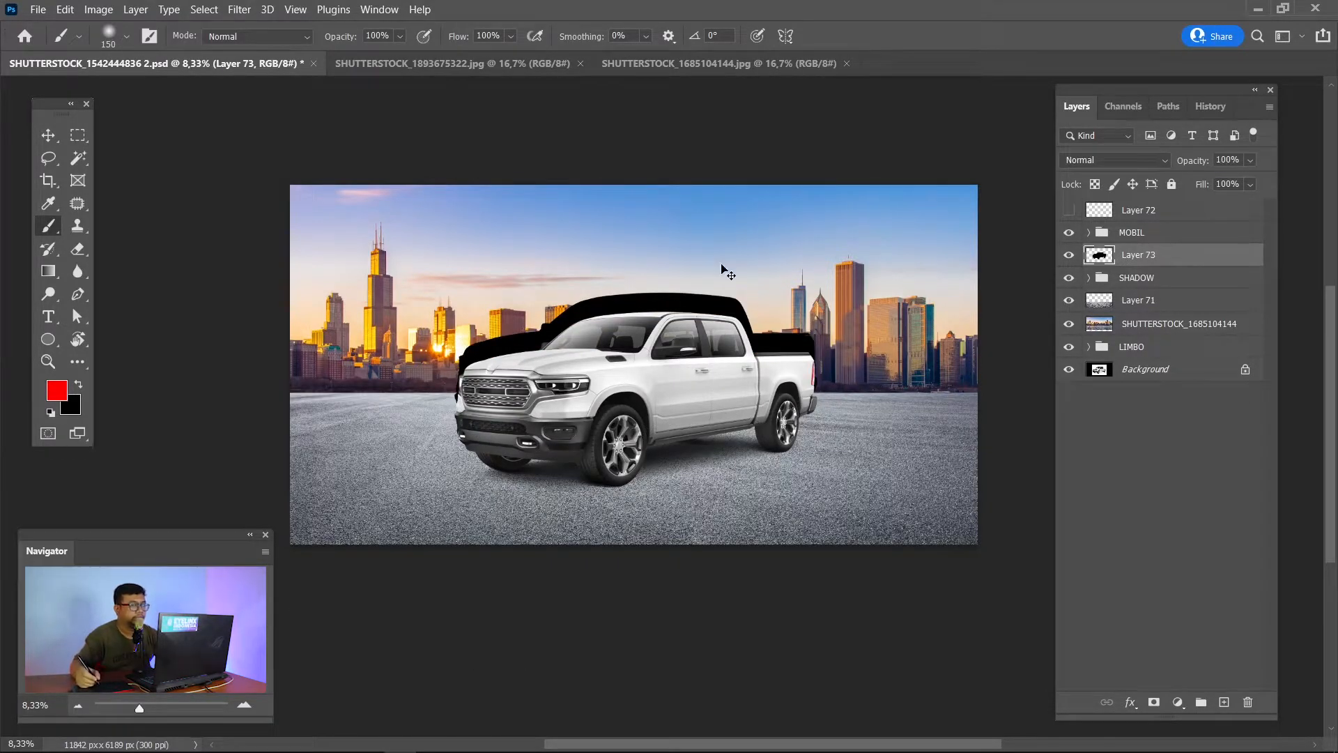
Try offsetting the black truck silhouette downward and slightly to the right behind the truck as a shadow.
{"action": "key", "text": "v"}
{"action": "mouse_move", "coordinate": [640, 352]}
{"action": "left_mouse_down"}
{"action": "mouse_move", "coordinate": [694, 369]}
{"action": "mouse_move", "coordinate": [690, 384]}
{"action": "mouse_move", "coordinate": [785, 403]}
{"action": "mouse_move", "coordinate": [712, 383]}
{"action": "mouse_move", "coordinate": [676, 394]}
{"action": "left_mouse_up"}
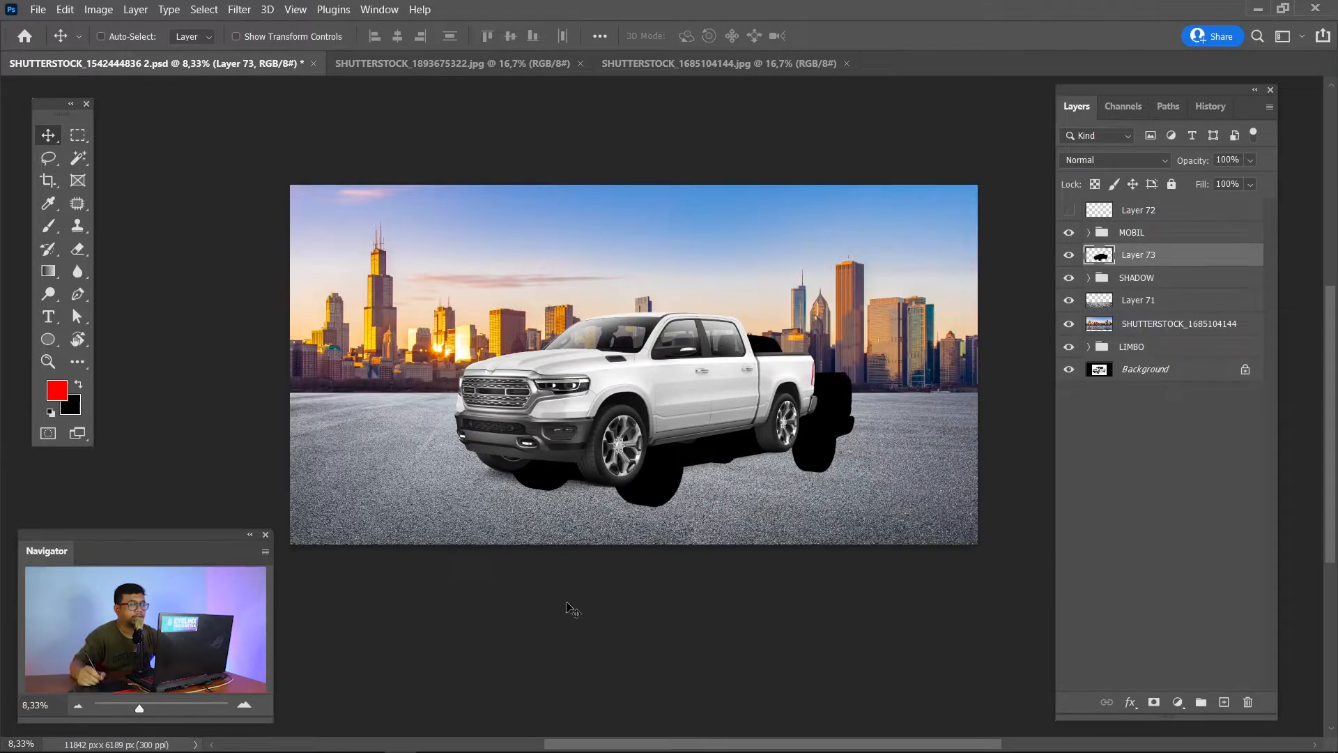
{"action": "left_click_drag", "start_coordinate": [675, 471], "coordinate": [646, 492]}
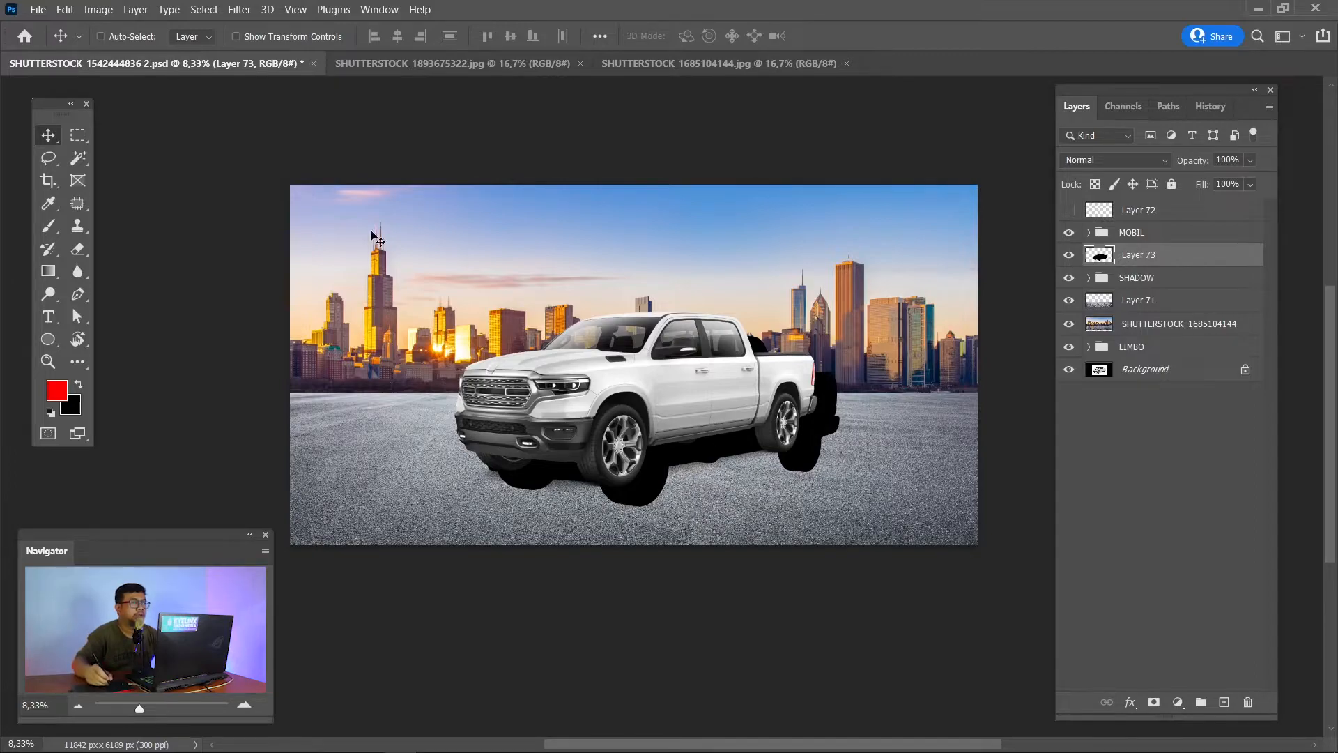
Try softening the offset silhouette with a Gaussian Blur and undo it.
{"action": "left_click", "coordinate": [239, 9]}
{"action": "mouse_move", "coordinate": [348, 217]}
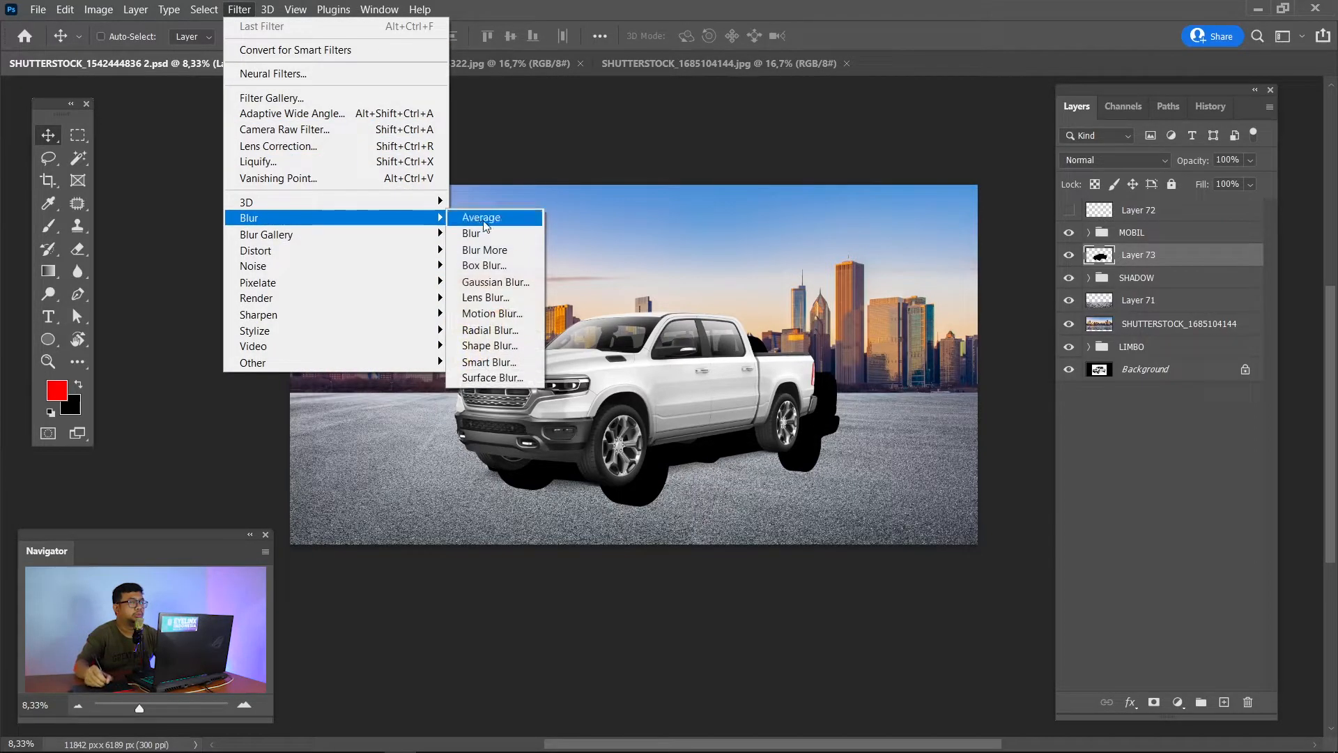
{"action": "left_click", "coordinate": [488, 281]}
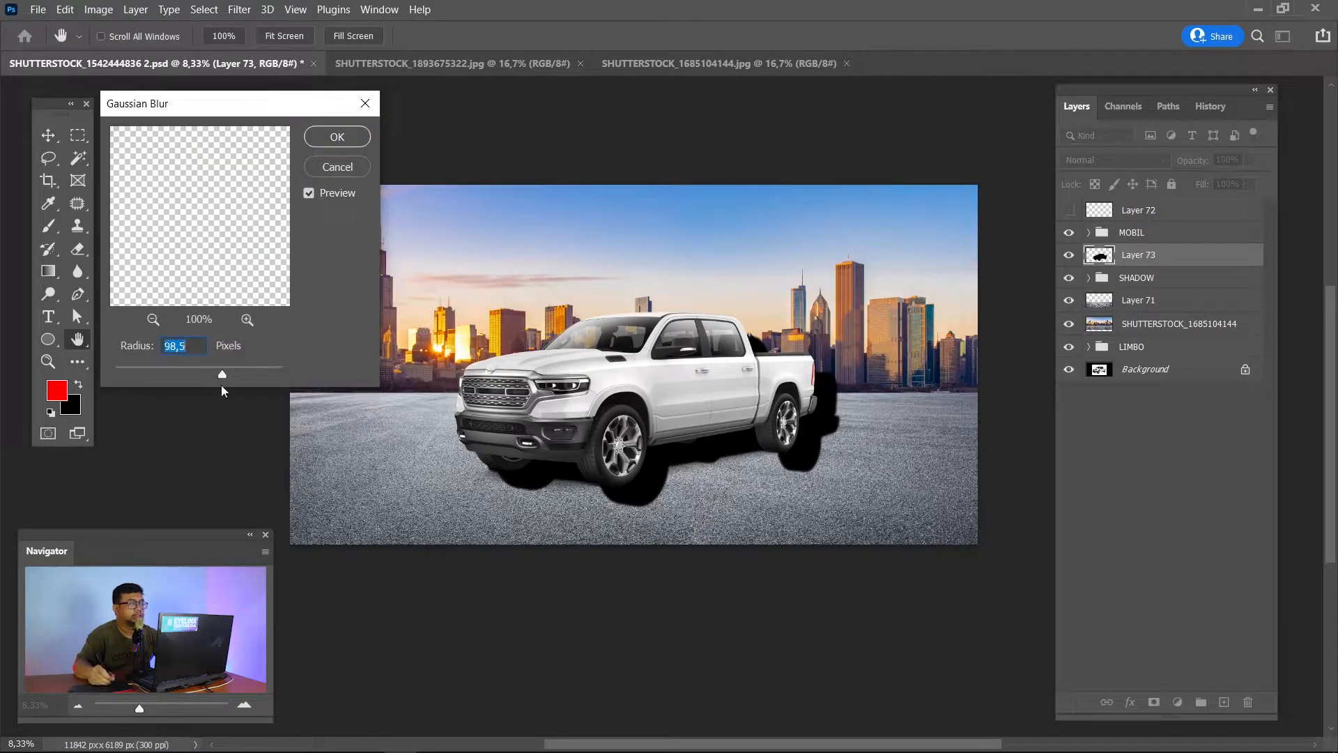
{"action": "left_click", "coordinate": [352, 138]}
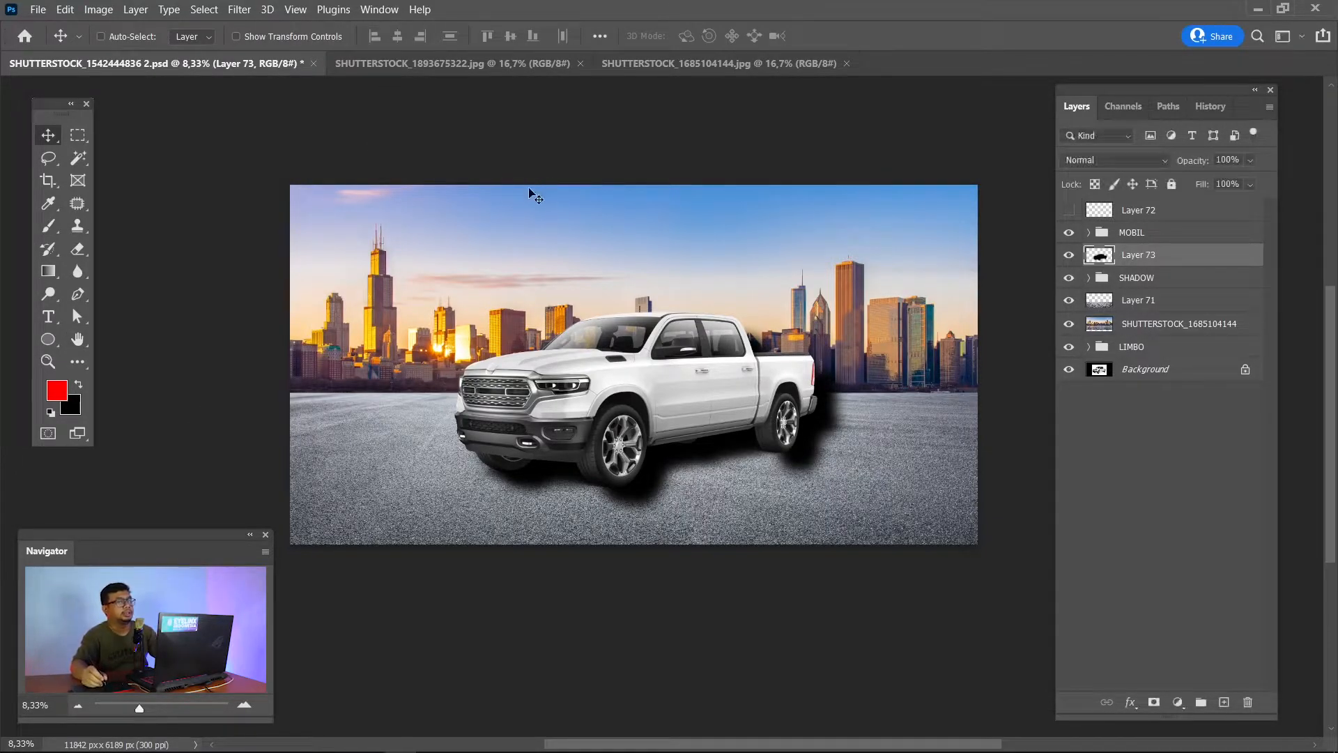
{"action": "key", "text": "ctrl+z"}
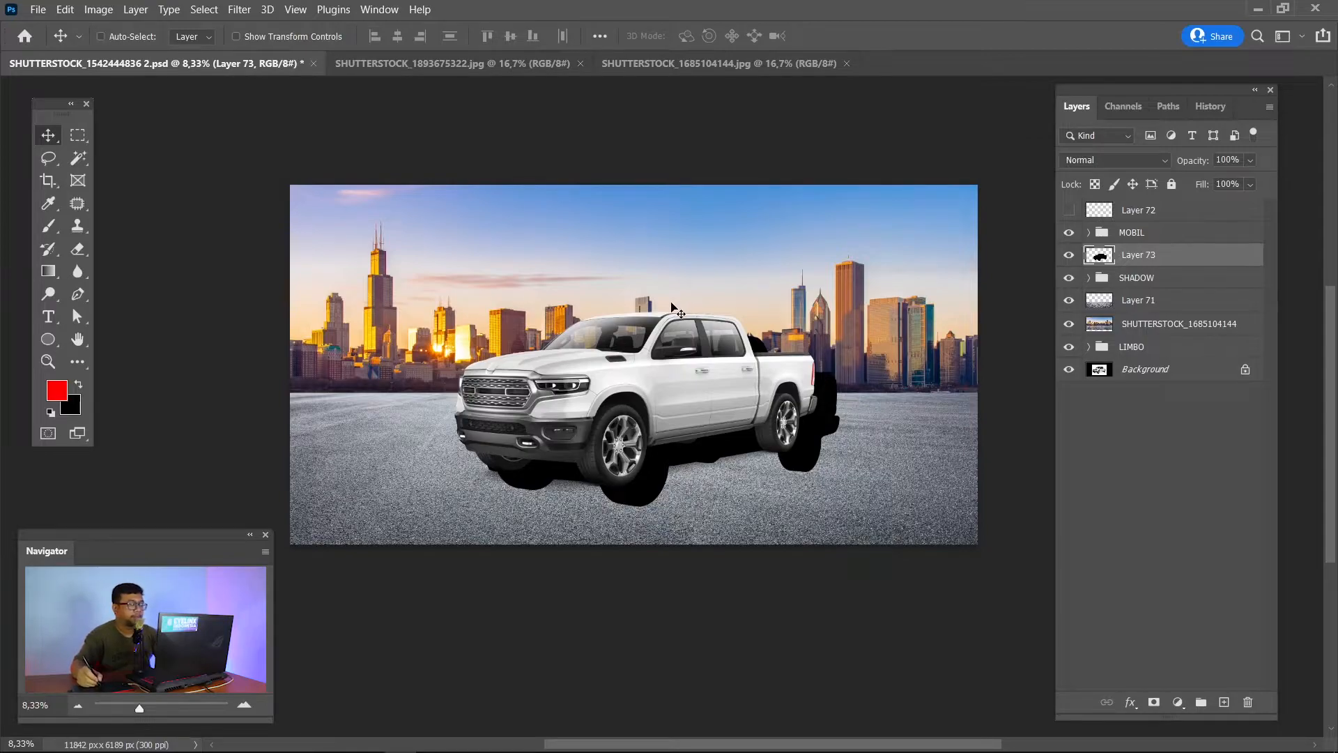
Move the silhouette back up behind the truck and free-transform it, flipping it downward to −63,03% height with a 62,45° horizontal skew.
{"action": "left_click_drag", "start_coordinate": [668, 346], "coordinate": [637, 317]}
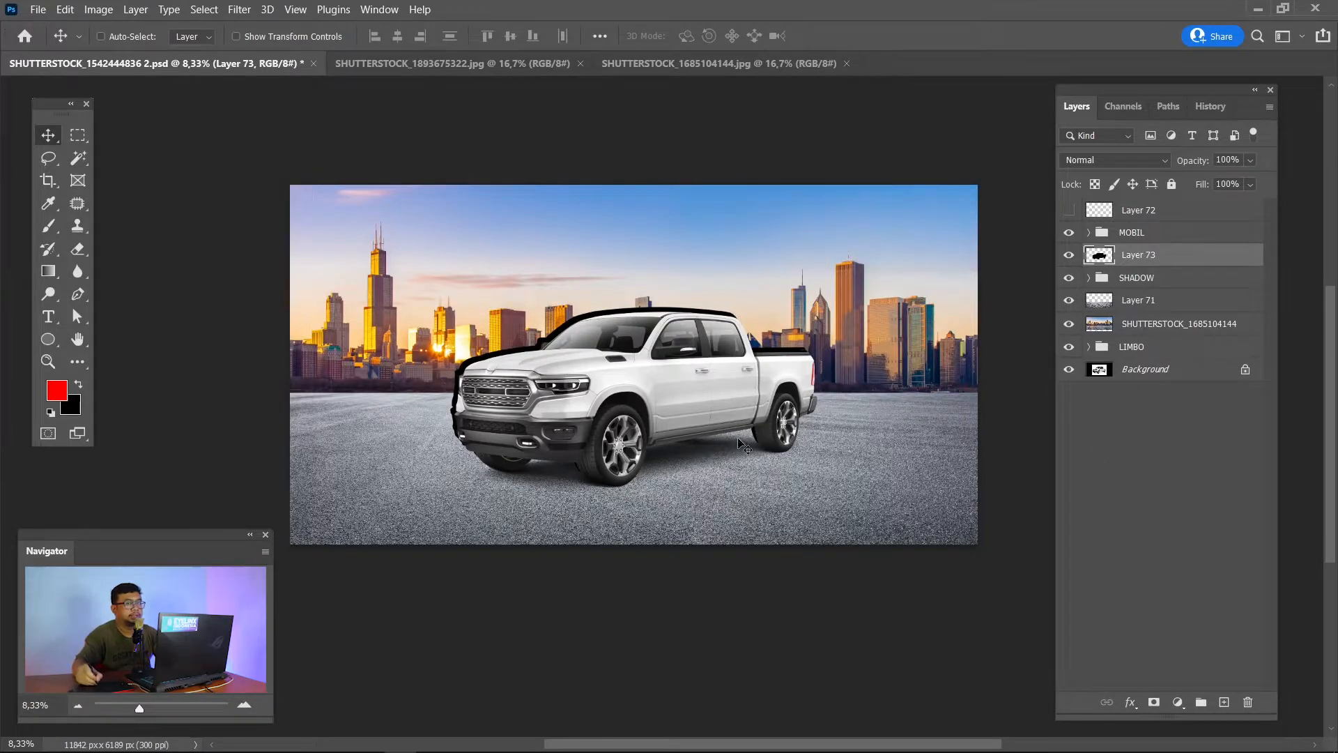
{"action": "key", "text": "ctrl+t"}
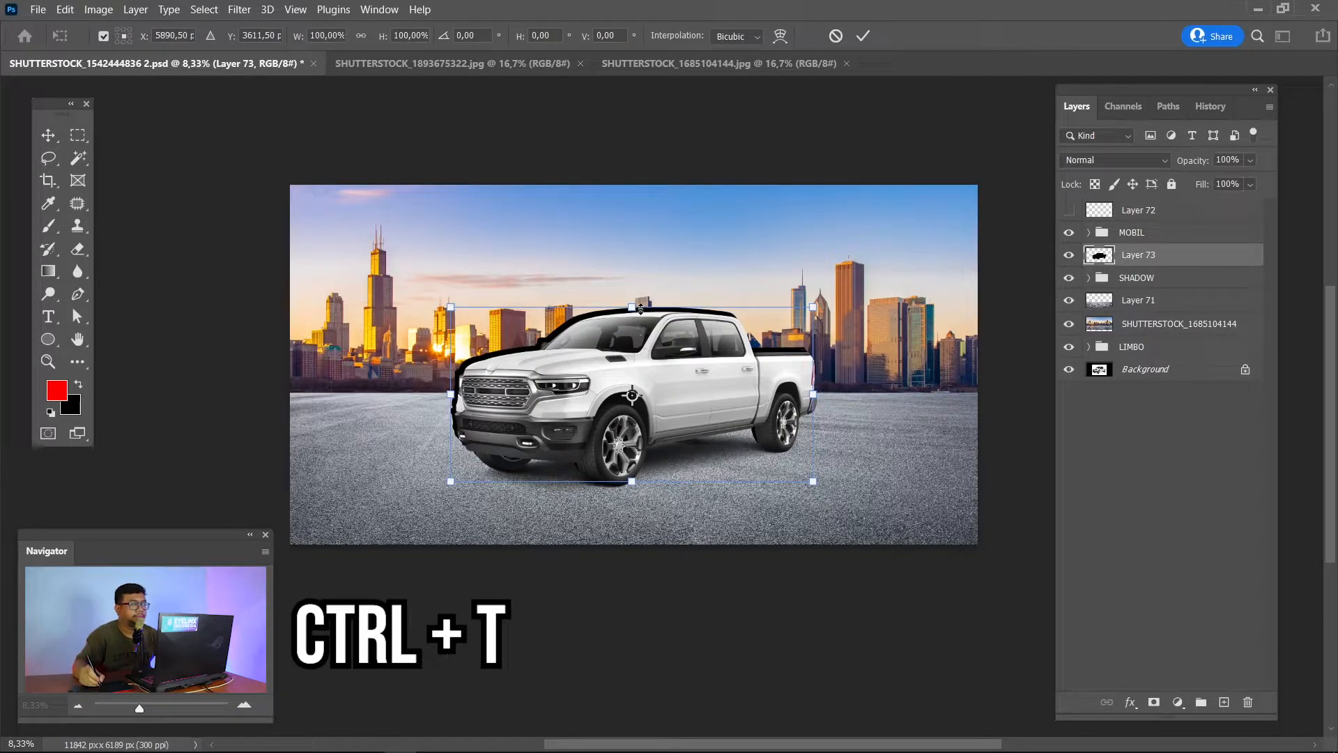
{"action": "left_click_drag", "start_coordinate": [630, 308], "coordinate": [854, 608]}
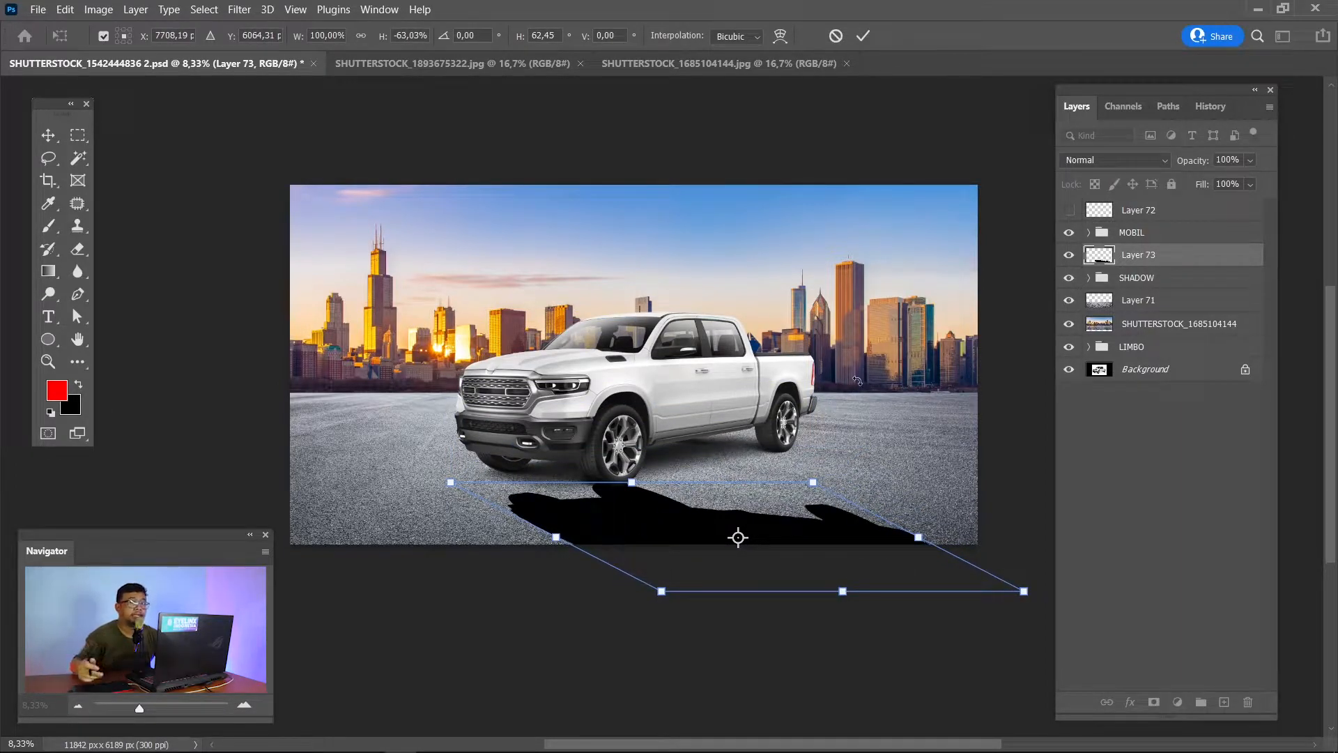
Skew the flipped silhouette's right side up to the rear wheel and fit its left side under the front bumper.
{"action": "left_click_drag", "start_coordinate": [770, 494], "coordinate": [700, 478]}
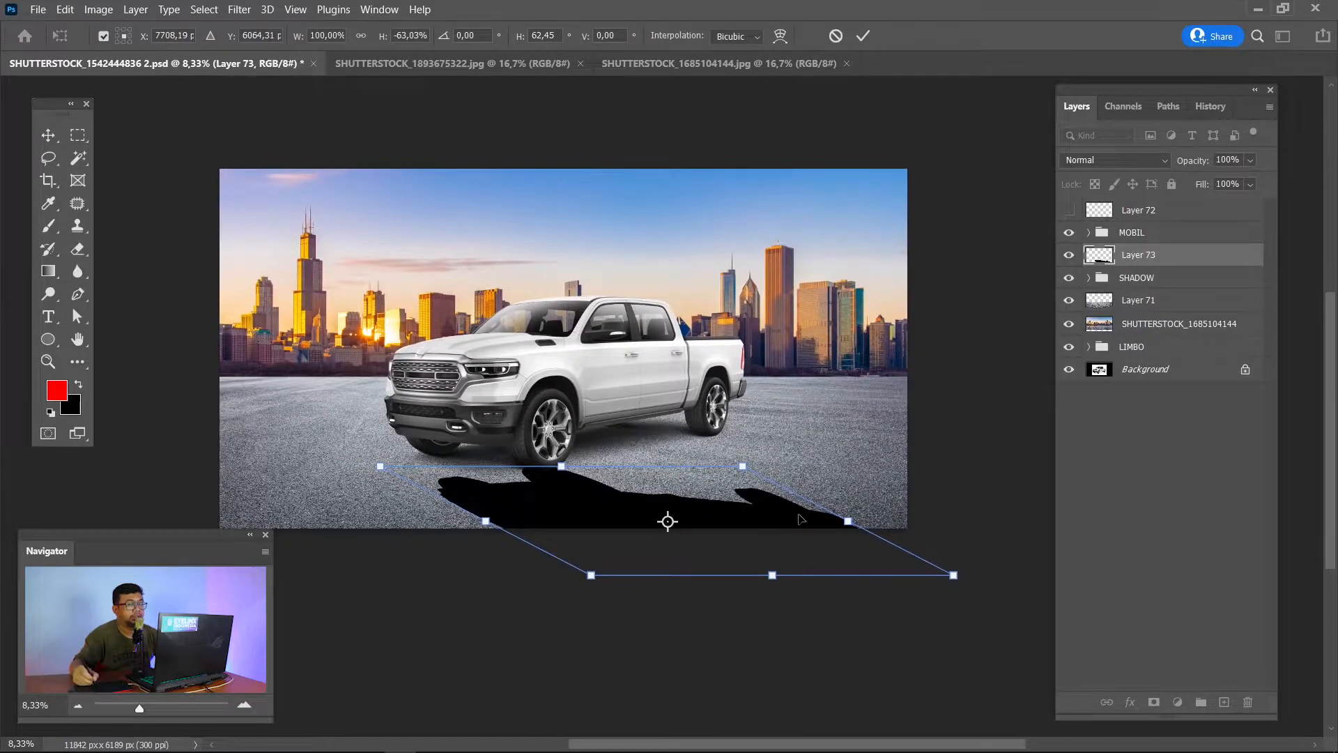
{"action": "left_click_drag", "start_coordinate": [849, 527], "coordinate": [776, 439]}
{"action": "left_click_drag", "start_coordinate": [486, 522], "coordinate": [474, 509]}
{"action": "left_click_drag", "start_coordinate": [777, 438], "coordinate": [725, 440]}
{"action": "left_click_drag", "start_coordinate": [712, 521], "coordinate": [767, 504]}
{"action": "key", "text": "ctrl+z"}
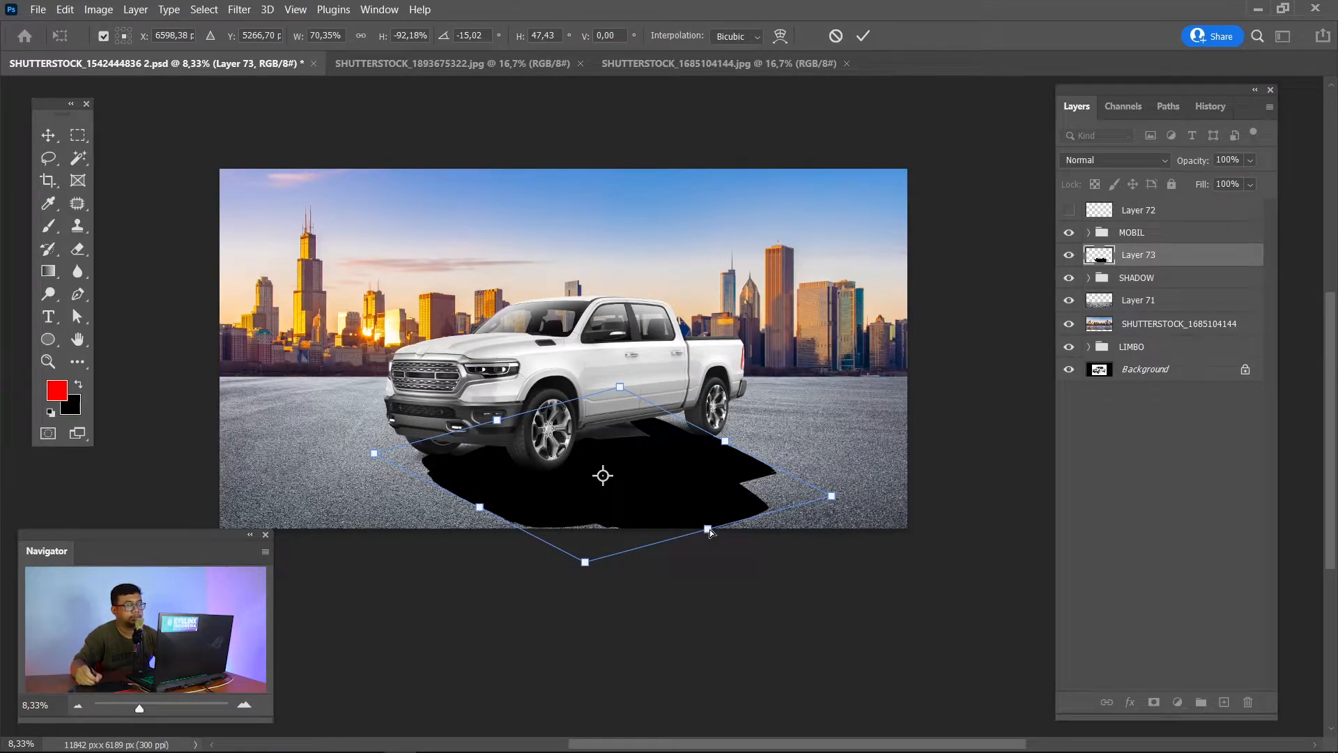
Stretch the shadow's far edge to the right and flatten its sides so it falls across the asphalt beside the truck.
{"action": "left_click_drag", "start_coordinate": [709, 532], "coordinate": [875, 501]}
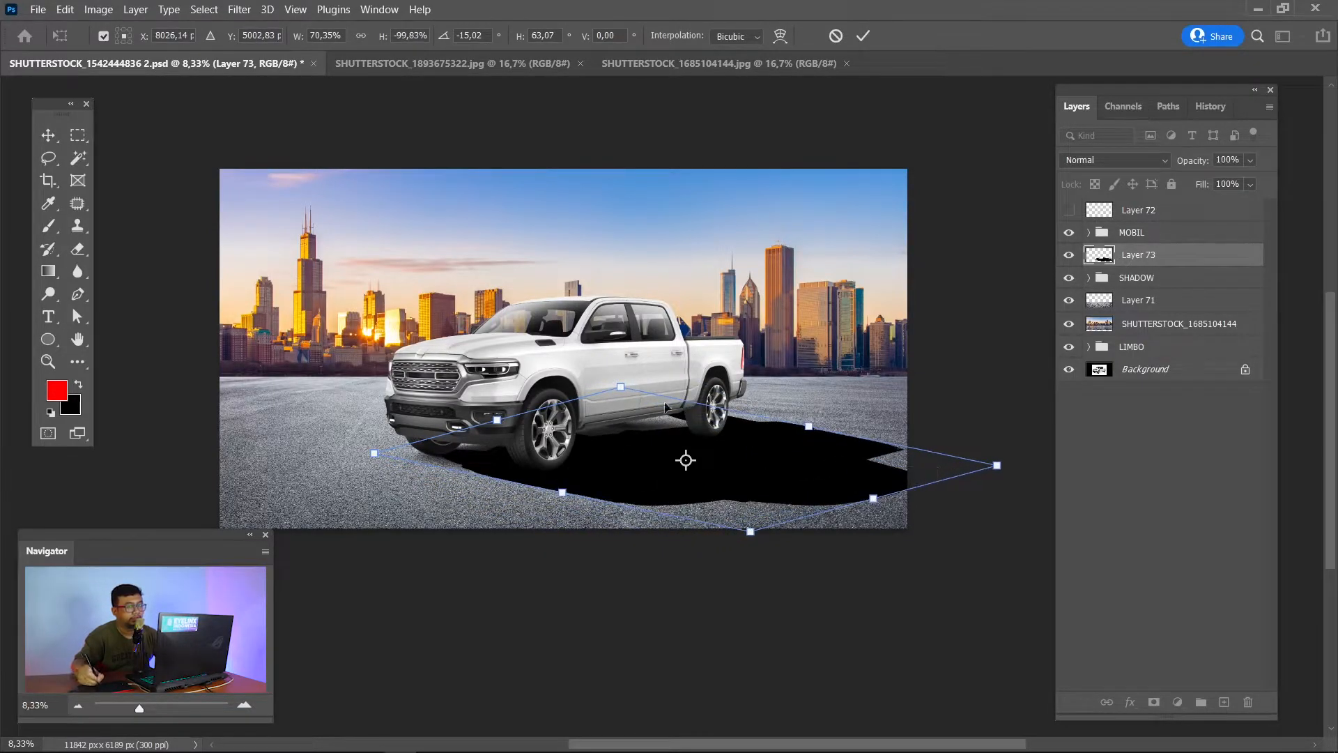
{"action": "left_click_drag", "start_coordinate": [628, 388], "coordinate": [591, 412]}
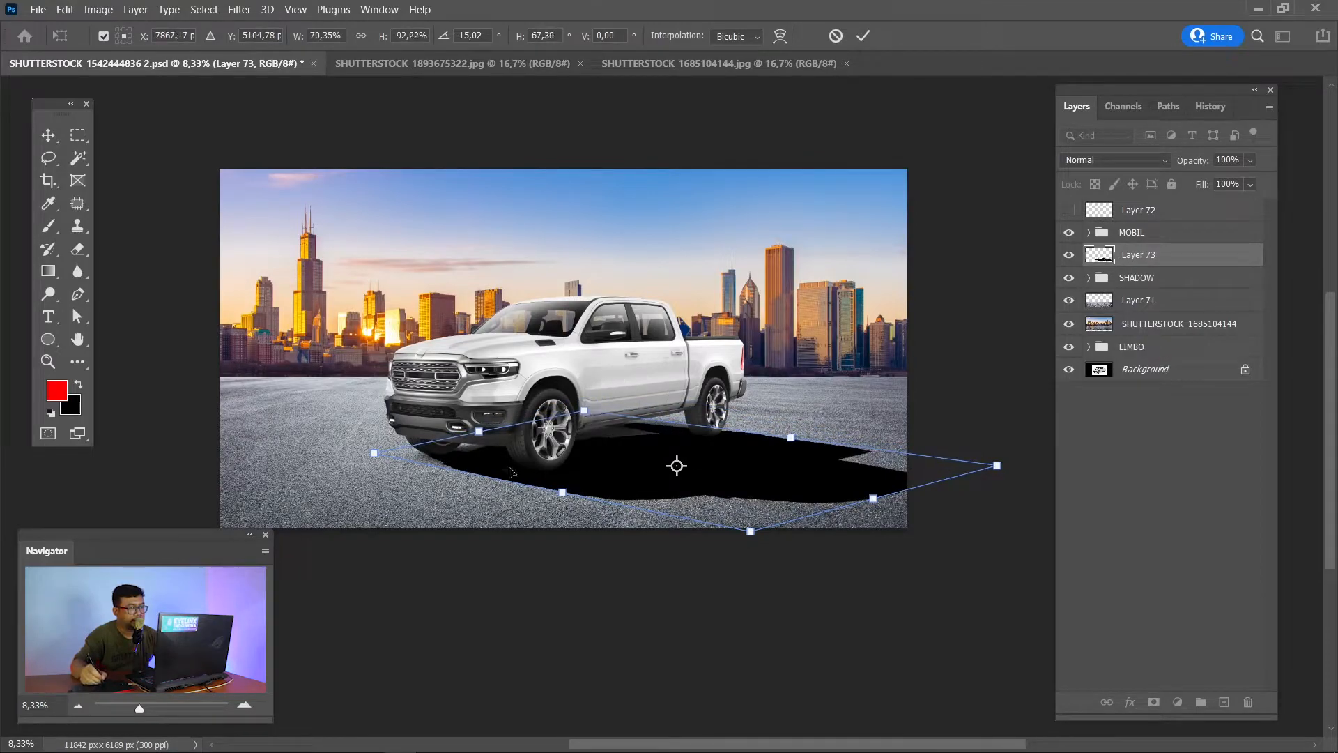
{"action": "left_click_drag", "start_coordinate": [563, 492], "coordinate": [572, 495]}
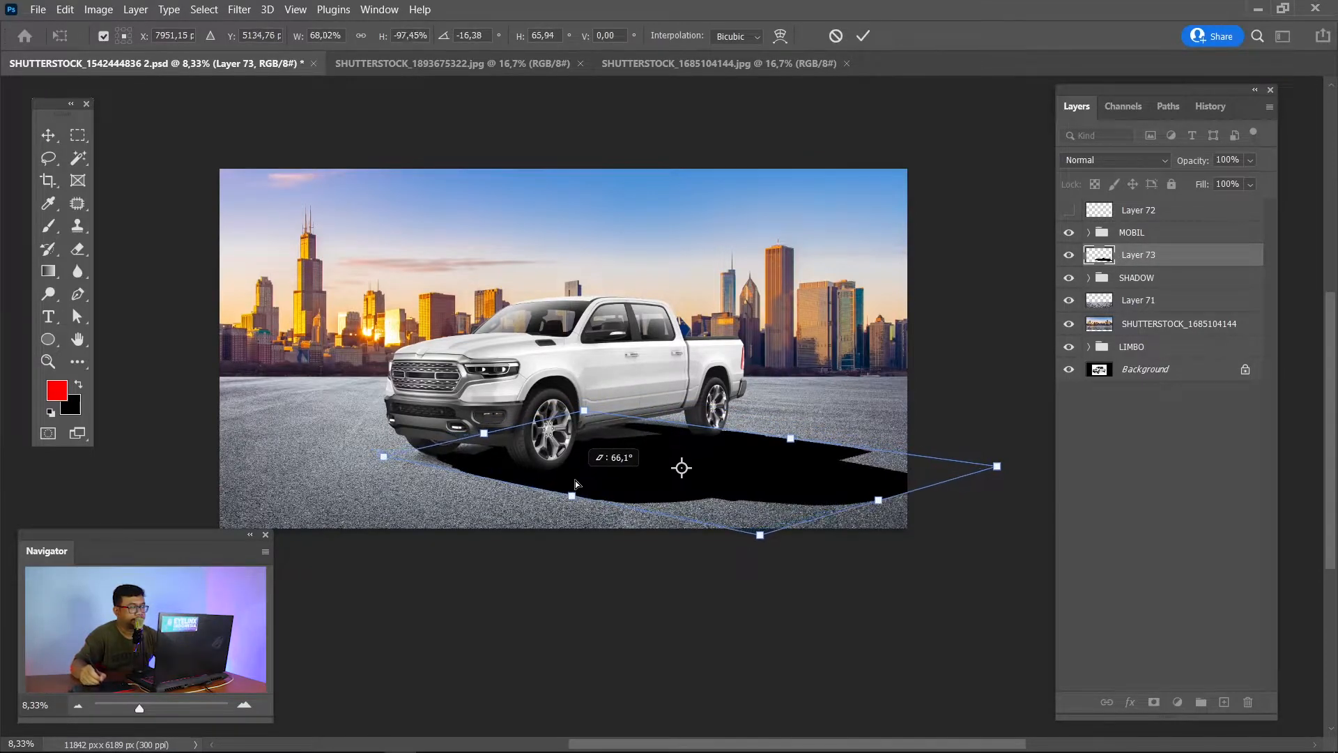
{"action": "left_click_drag", "start_coordinate": [584, 411], "coordinate": [580, 412]}
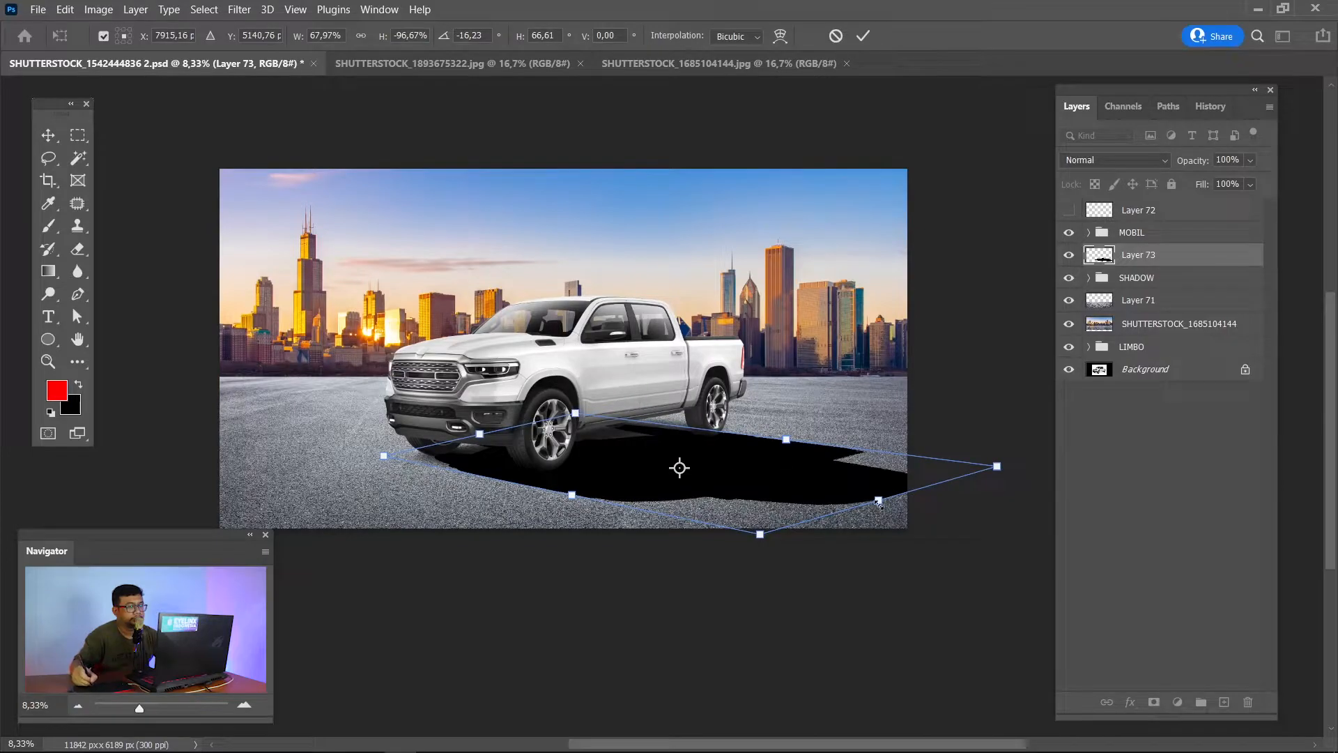
{"action": "left_click_drag", "start_coordinate": [878, 501], "coordinate": [840, 488]}
{"action": "mouse_move", "coordinate": [932, 457]}
{"action": "left_mouse_down"}
{"action": "mouse_move", "coordinate": [949, 444]}
{"action": "mouse_move", "coordinate": [932, 446]}
{"action": "left_mouse_up"}
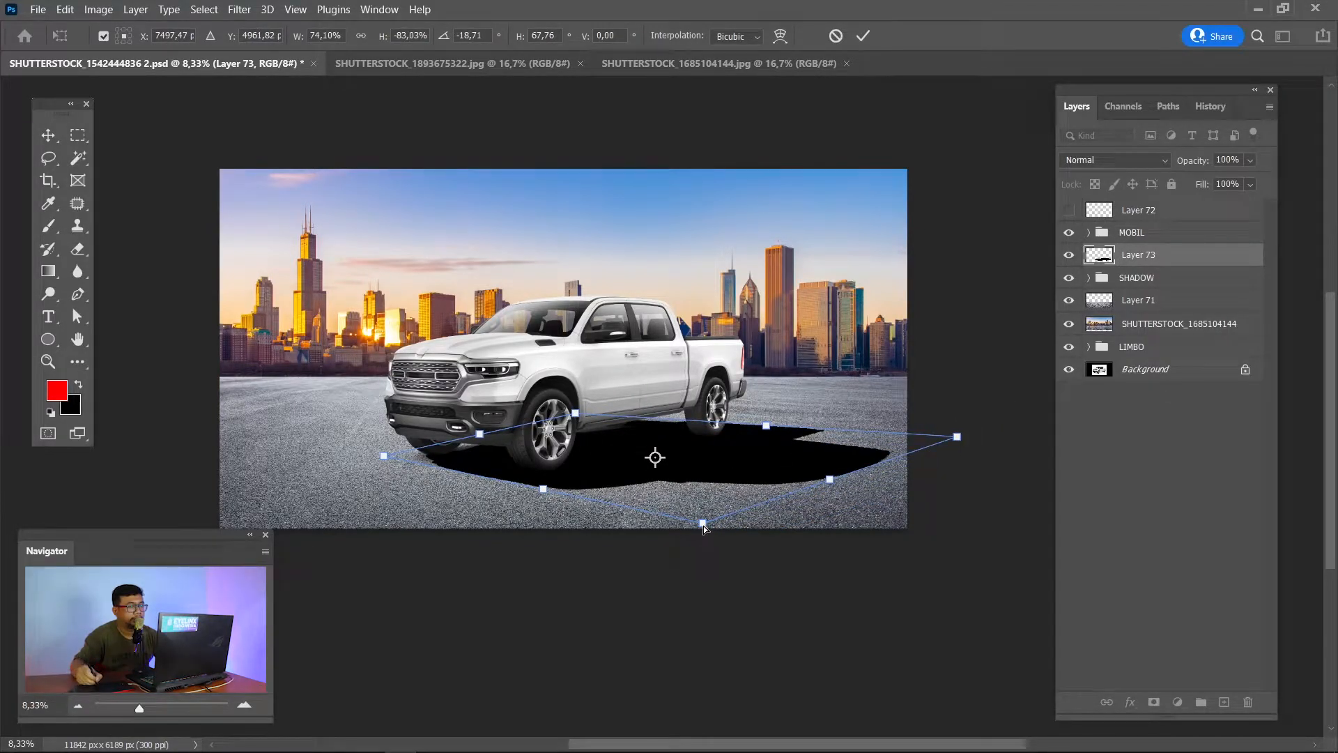
{"action": "left_click_drag", "start_coordinate": [704, 524], "coordinate": [718, 525]}
Fine-tune the shadow's near edge under the sill and front wheels, bringing the transform to −85,58% height and 66,68° horizontal skew.
{"action": "scroll", "coordinate": [666, 525], "scroll_direction": "up", "scroll_amount": 1}
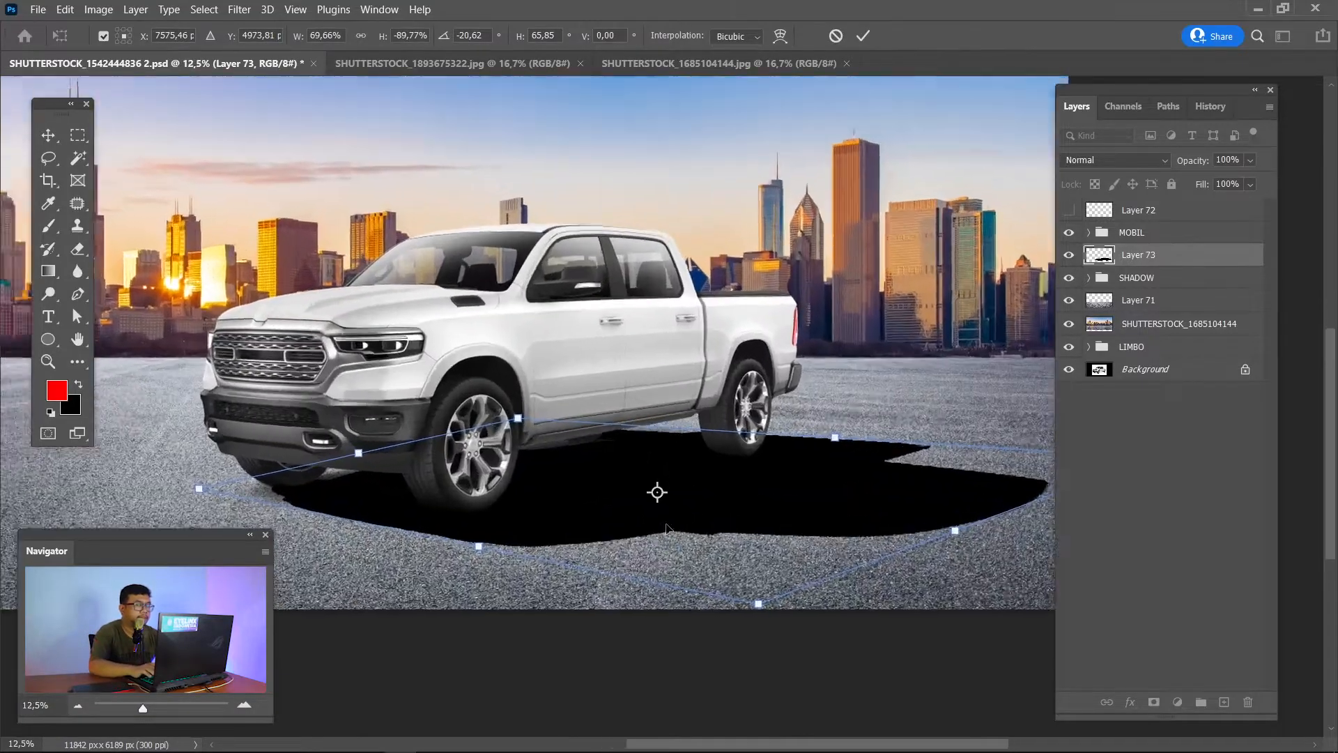
{"action": "scroll", "coordinate": [666, 527], "scroll_direction": "up", "scroll_amount": 1}
{"action": "scroll", "coordinate": [666, 527], "scroll_direction": "up", "scroll_amount": 1}
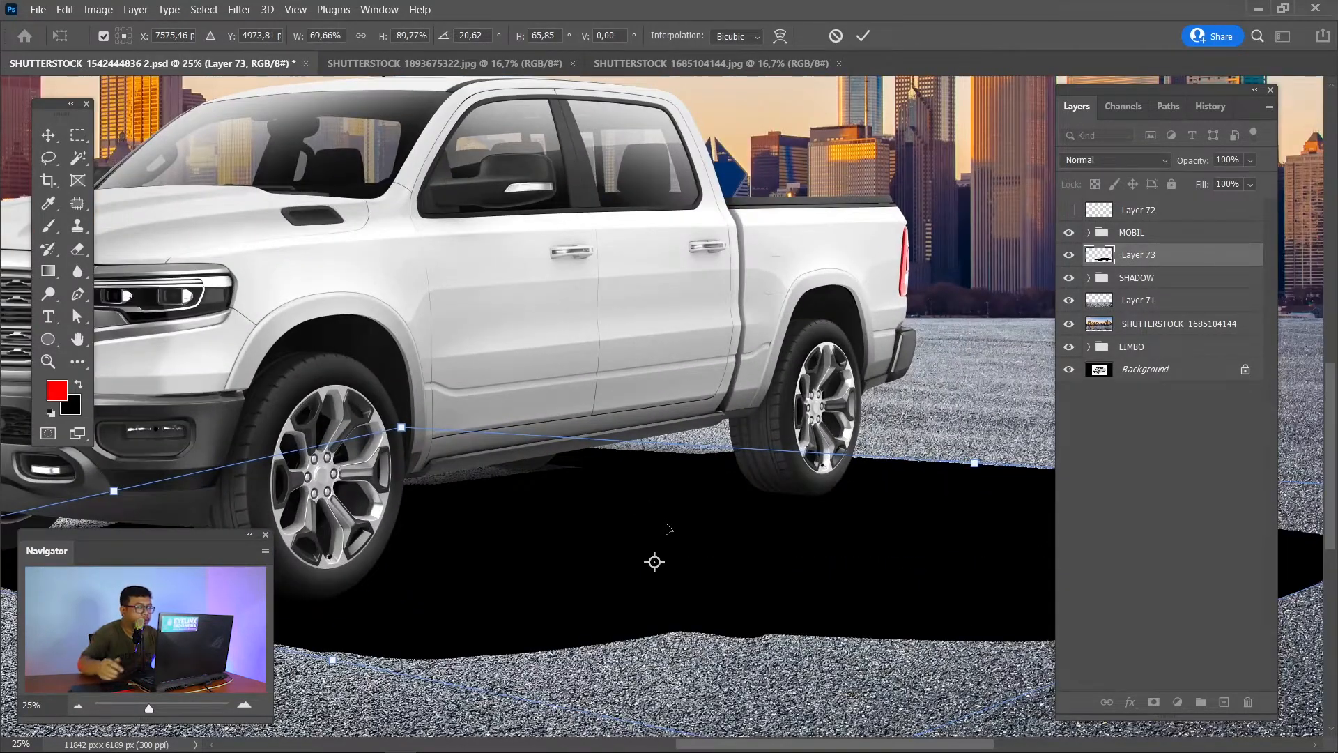
{"action": "left_click_drag", "start_coordinate": [538, 469], "coordinate": [561, 354]}
{"action": "left_click_drag", "start_coordinate": [493, 291], "coordinate": [508, 309]}
{"action": "left_click_drag", "start_coordinate": [432, 365], "coordinate": [796, 313]}
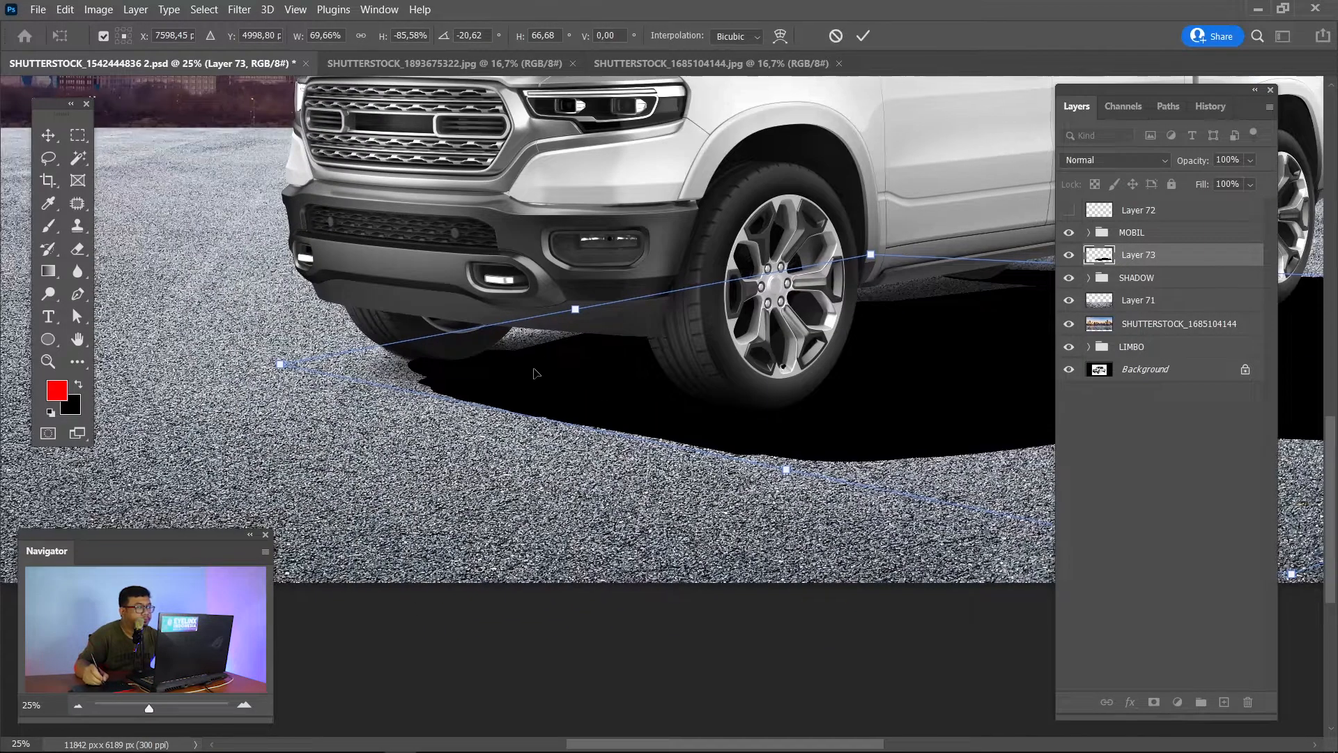
{"action": "left_click_drag", "start_coordinate": [281, 368], "coordinate": [274, 363]}
Check the shadow's edges along the sill and rear wheel up close, and apply the transform.
{"action": "left_click_drag", "start_coordinate": [1051, 493], "coordinate": [517, 435]}
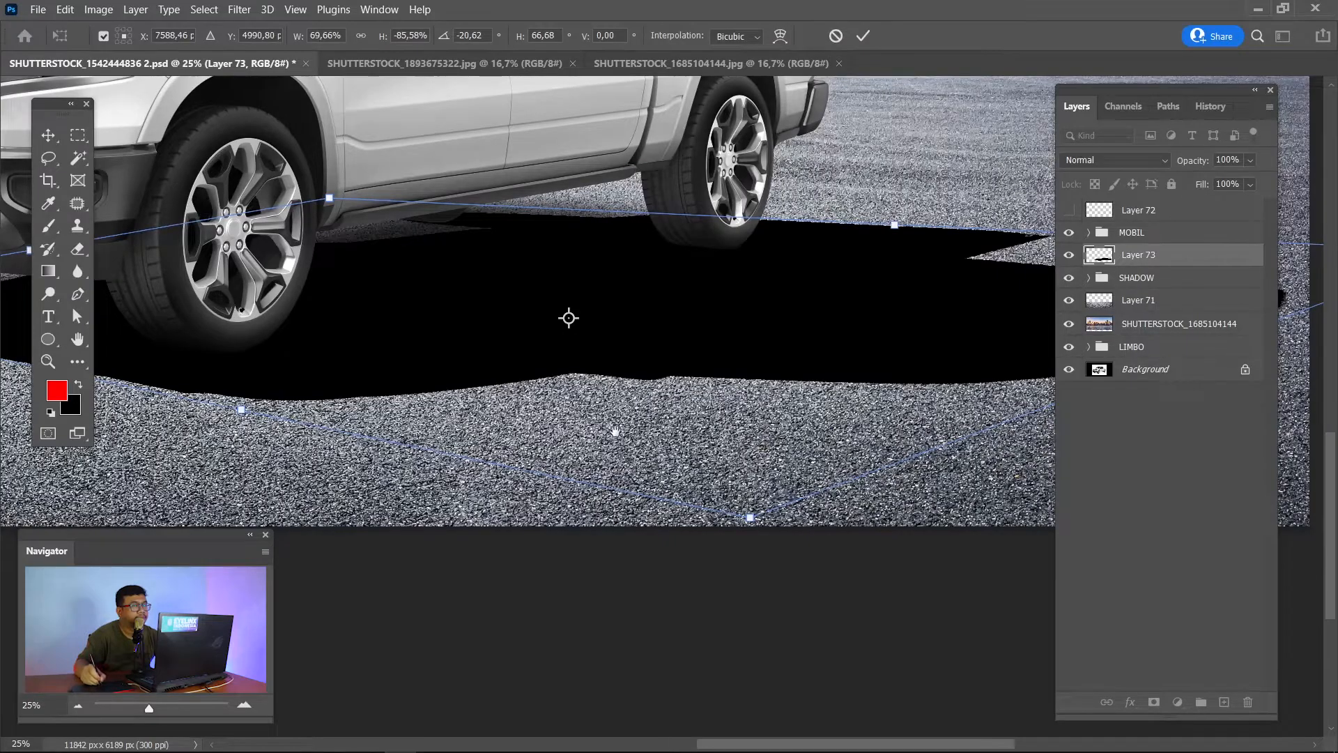
{"action": "left_click_drag", "start_coordinate": [615, 432], "coordinate": [529, 442]}
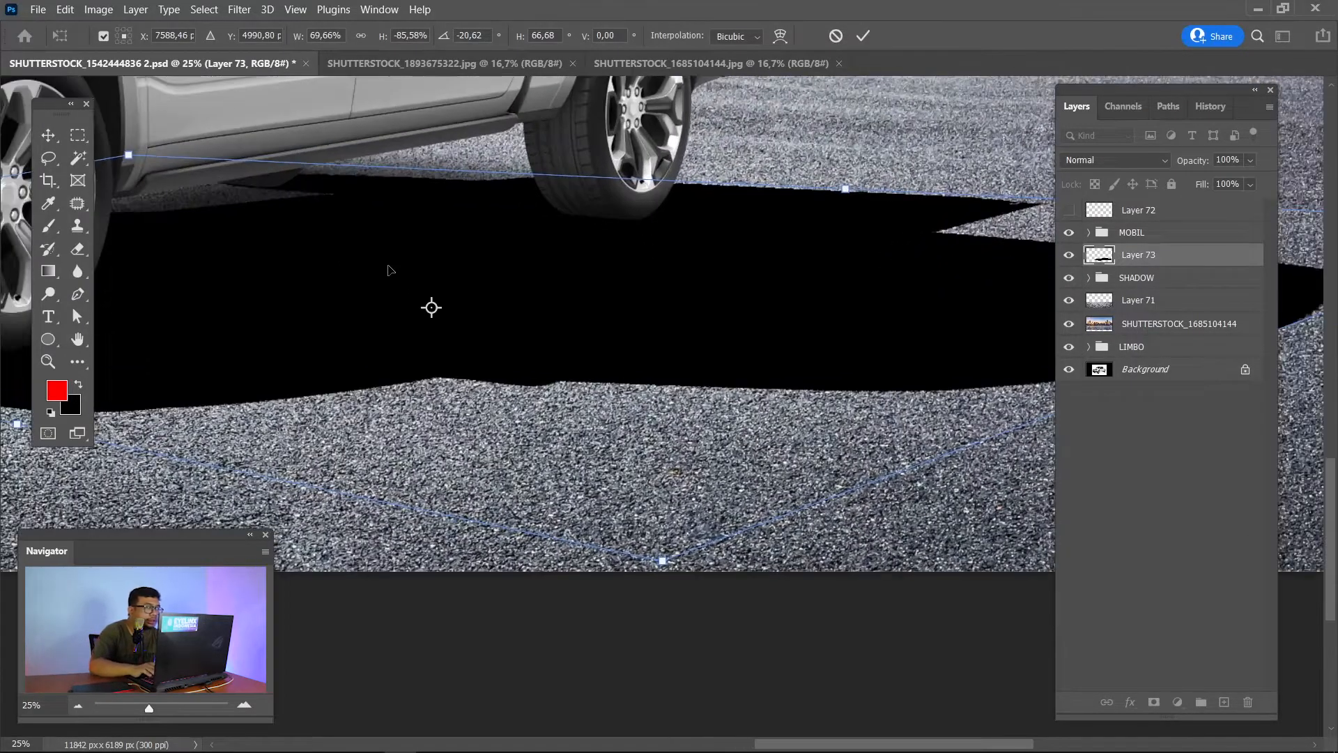
{"action": "key", "text": "ctrl+plus"}
{"action": "key", "text": "ctrl+plus"}
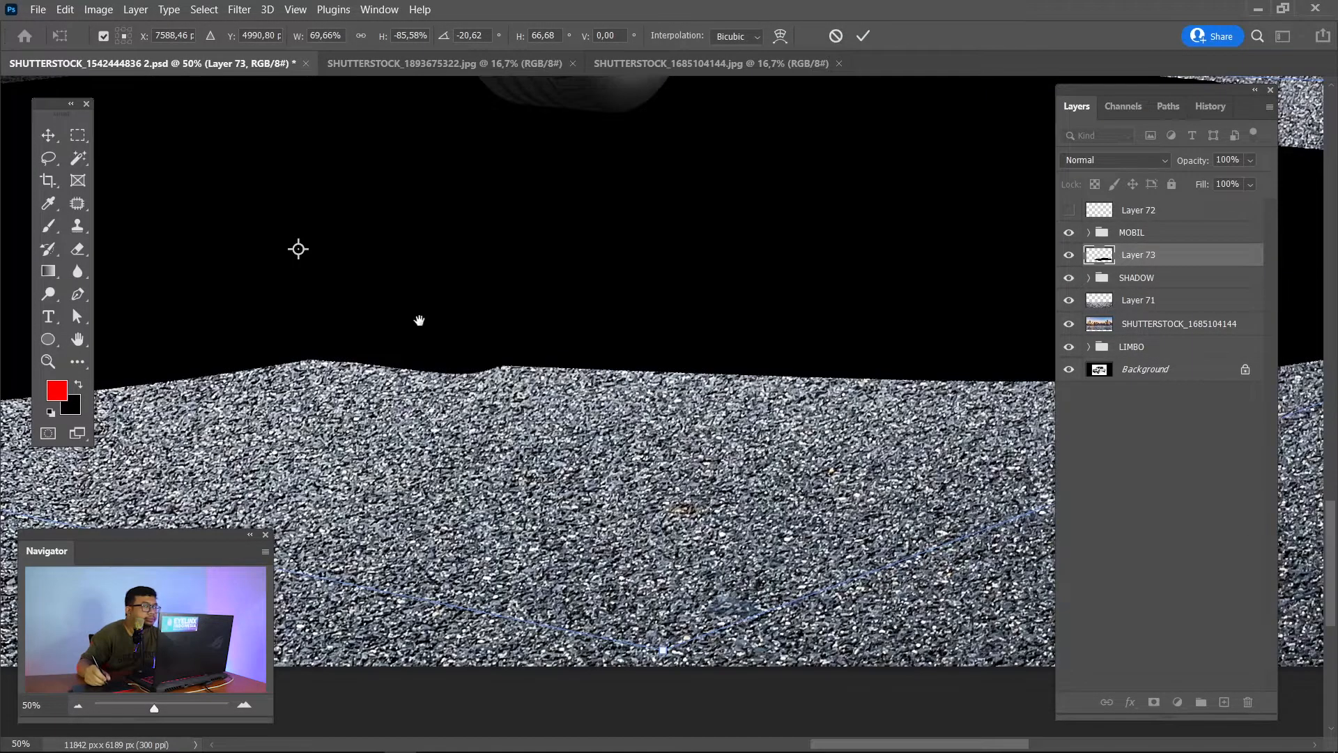
{"action": "left_click_drag", "start_coordinate": [316, 231], "coordinate": [674, 494]}
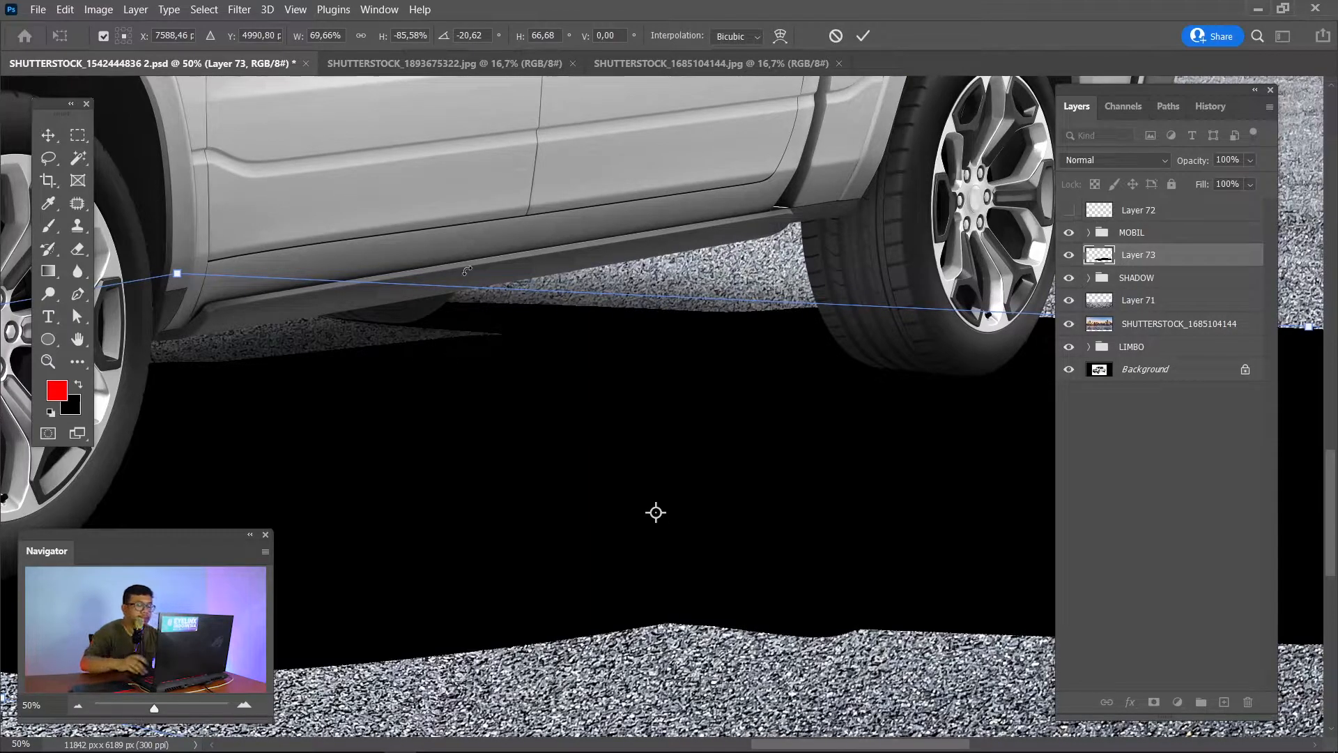
{"action": "key", "text": "ctrl+0"}
{"action": "key", "text": "Return"}
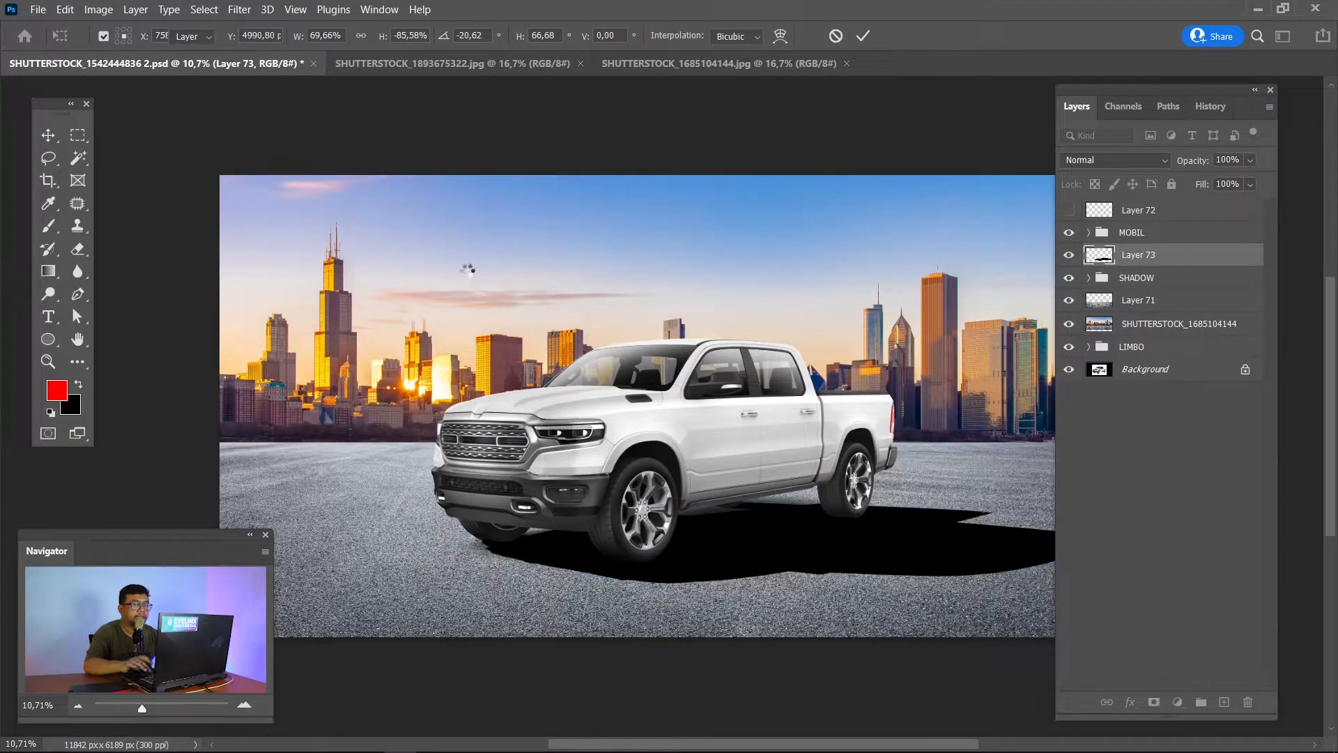
{"action": "left_click_drag", "start_coordinate": [826, 411], "coordinate": [707, 306]}
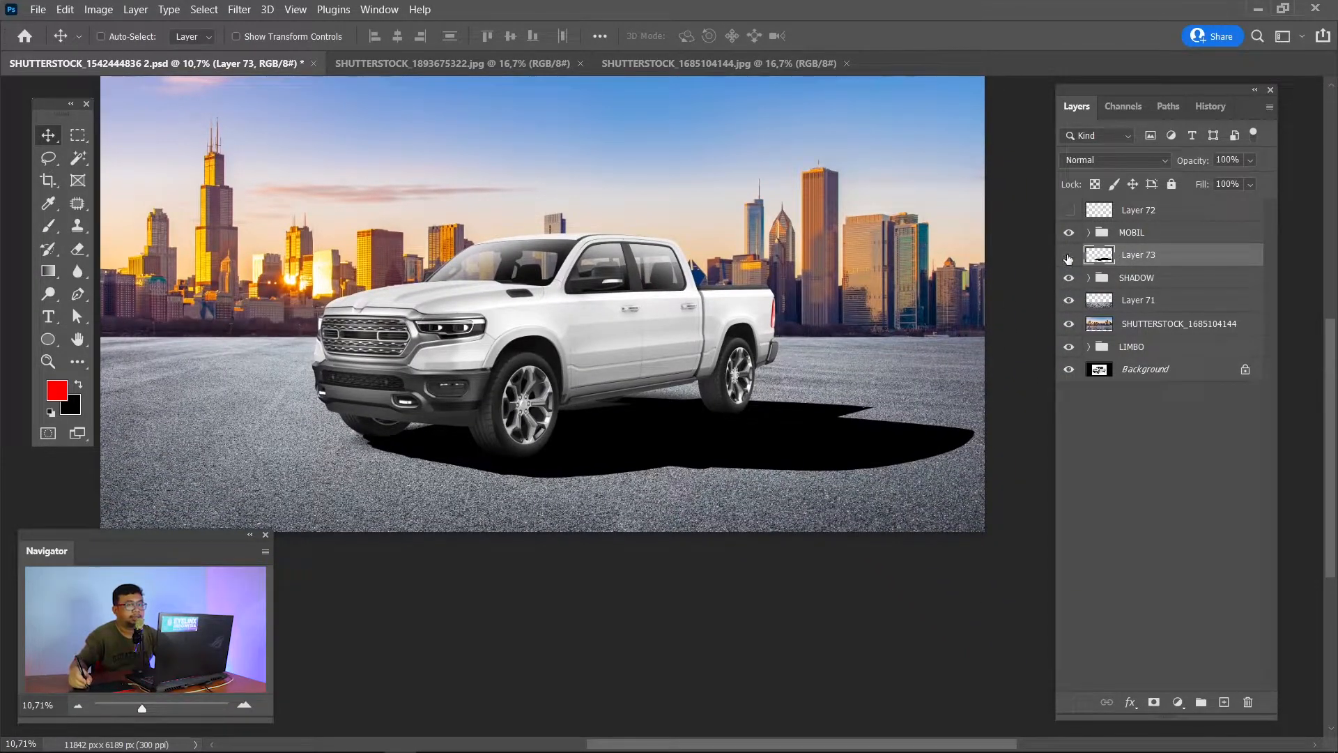
Hide the SHADOW group and examine the cast shadow's edge around the far front wheel at close range.
{"action": "left_click", "coordinate": [1068, 255]}
{"action": "left_click", "coordinate": [1068, 255]}
{"action": "left_click", "coordinate": [1068, 277]}
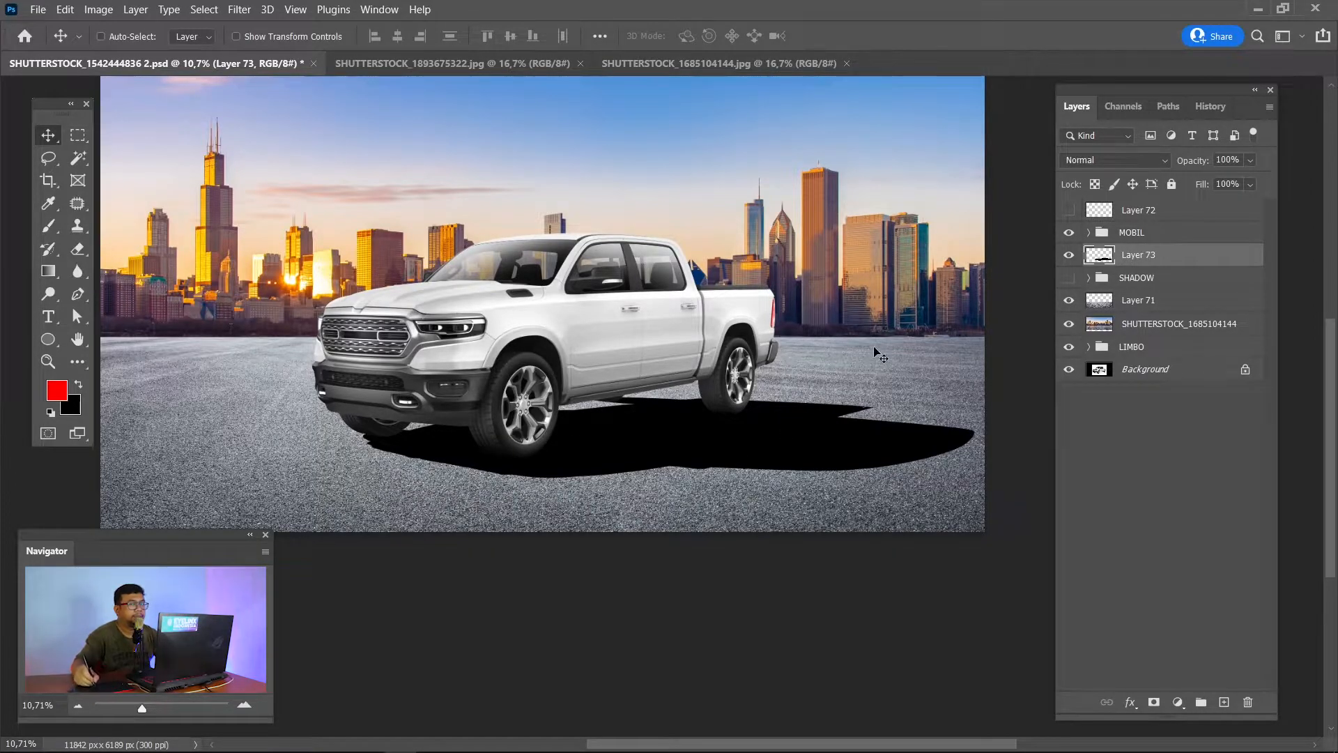
{"action": "key", "text": "z"}
{"action": "left_click_drag", "start_coordinate": [434, 479], "coordinate": [435, 449]}
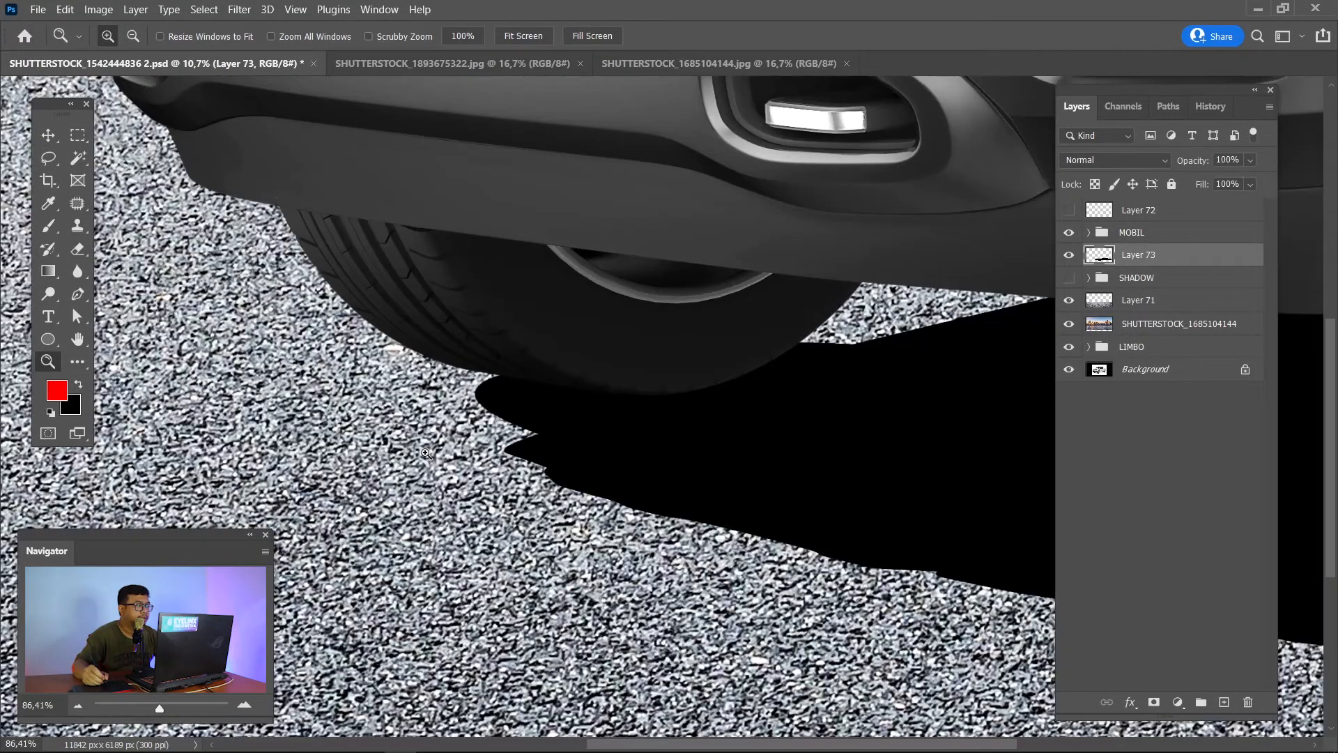
{"action": "left_click", "coordinate": [385, 437], "text": "alt"}
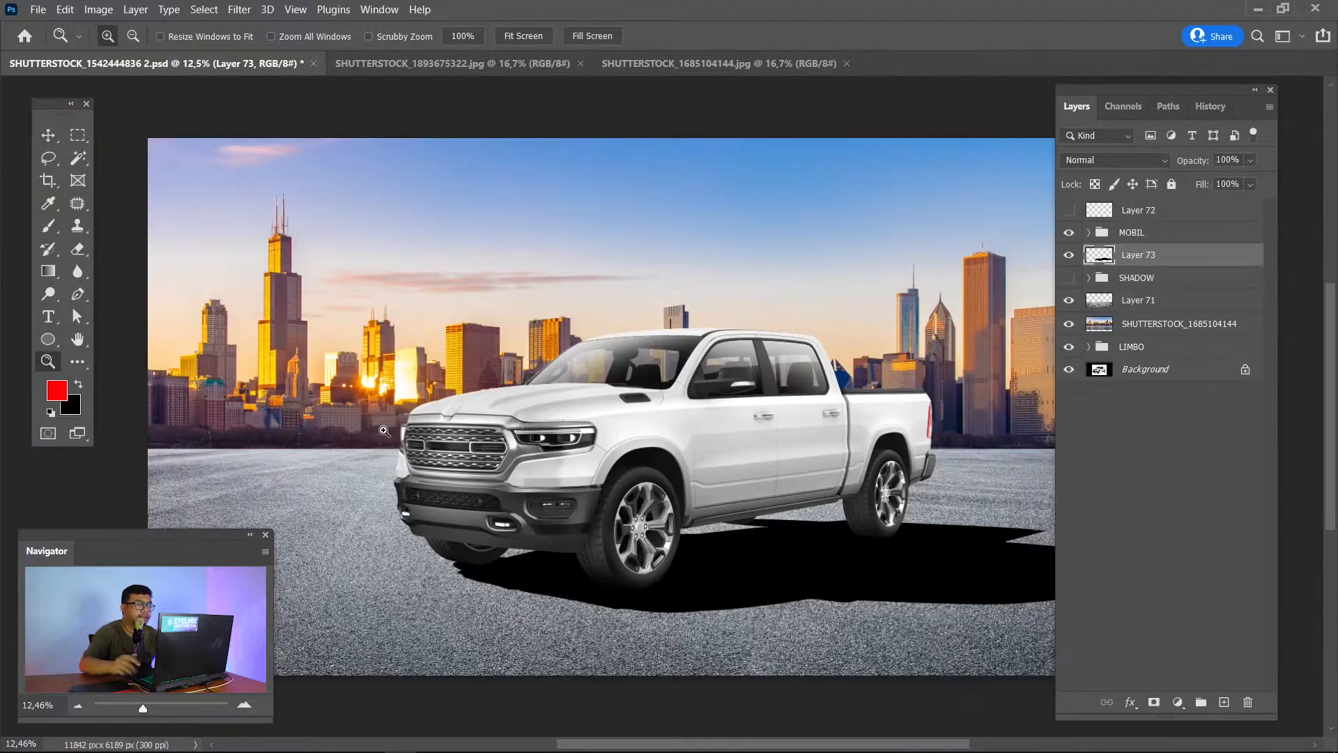
Compare the truck with and without the cast shadow, and check the SHADOW group's effect on the asphalt under the sill.
{"action": "left_click_drag", "start_coordinate": [766, 425], "coordinate": [637, 341]}
{"action": "left_click", "coordinate": [1068, 254]}
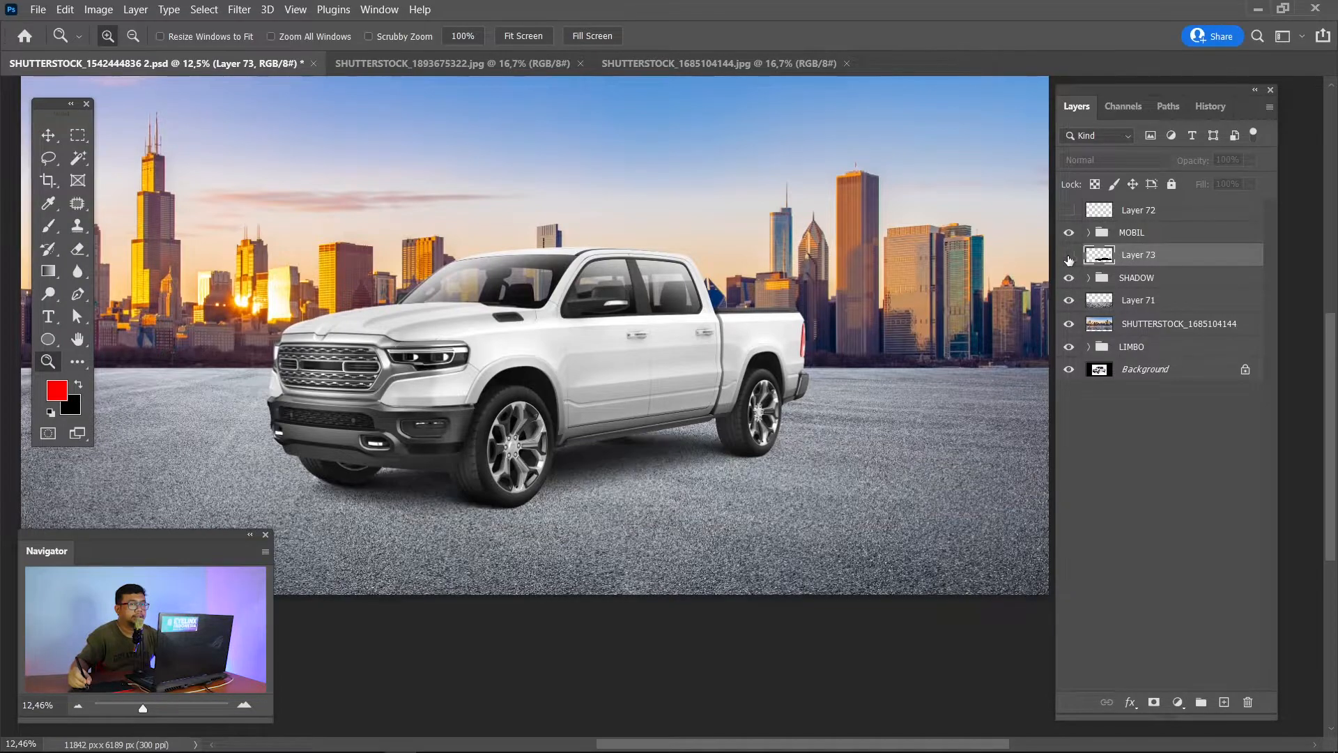
{"action": "left_click", "coordinate": [1069, 255]}
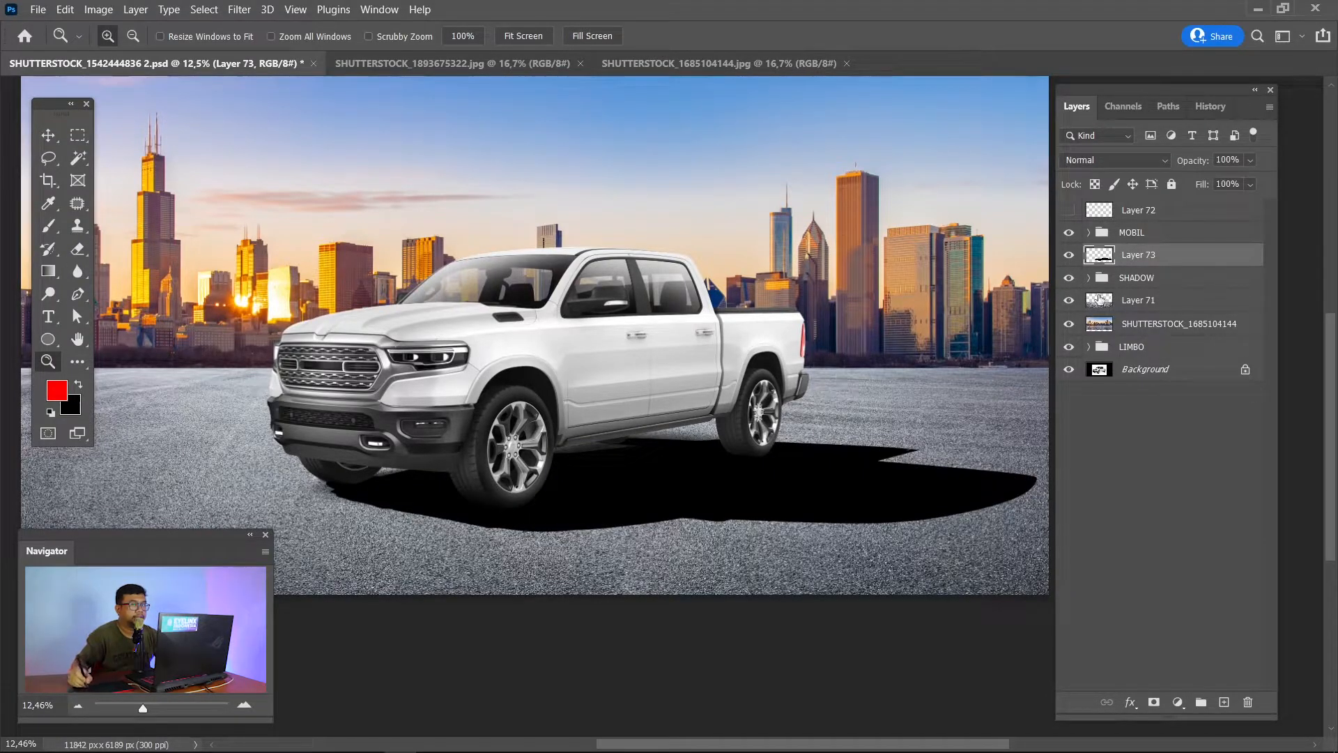
{"action": "left_click_drag", "start_coordinate": [510, 393], "coordinate": [690, 492]}
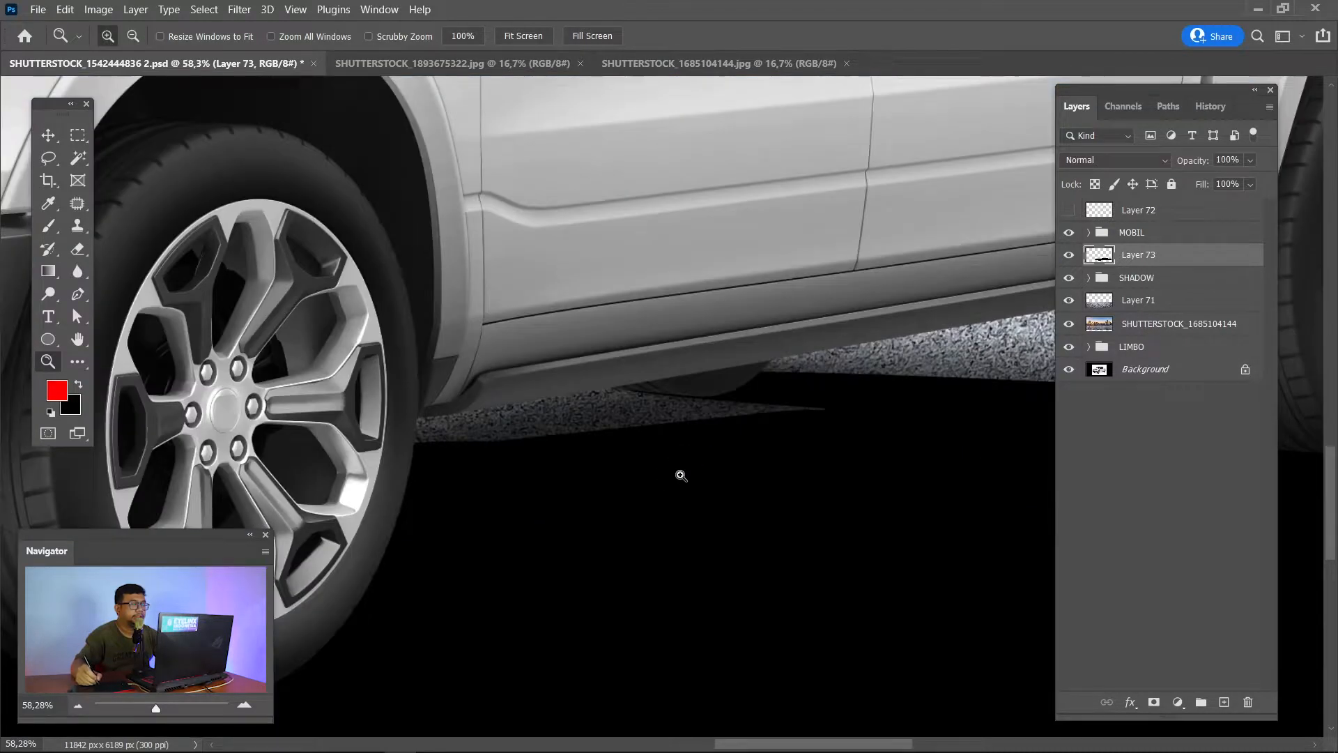
{"action": "left_click", "coordinate": [1067, 279]}
{"action": "left_click", "coordinate": [1068, 280]}
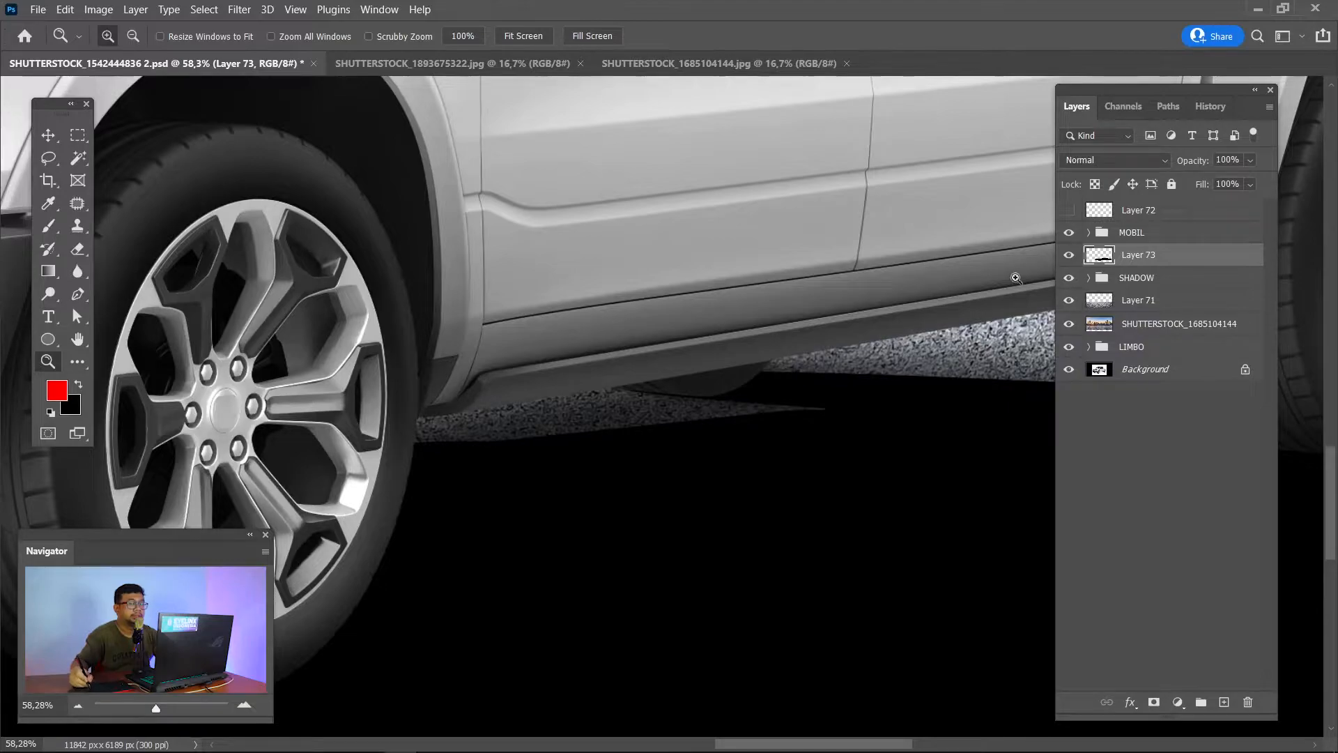
{"action": "key", "text": "ctrl+0"}
{"action": "key", "text": "ctrl+minus"}
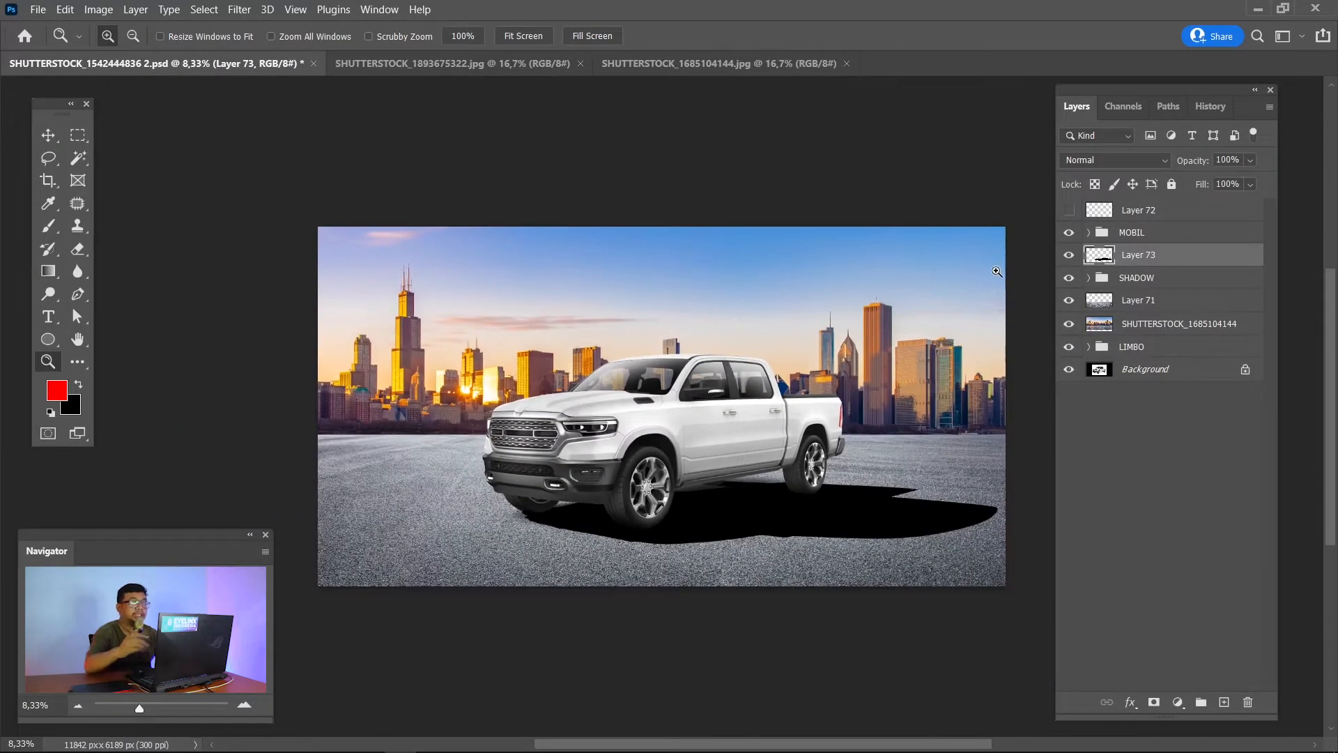
Hide the SHADOW group and add an inverted, fully black layer mask to the cast shadow on Layer 73.
{"action": "left_click", "coordinate": [1069, 279]}
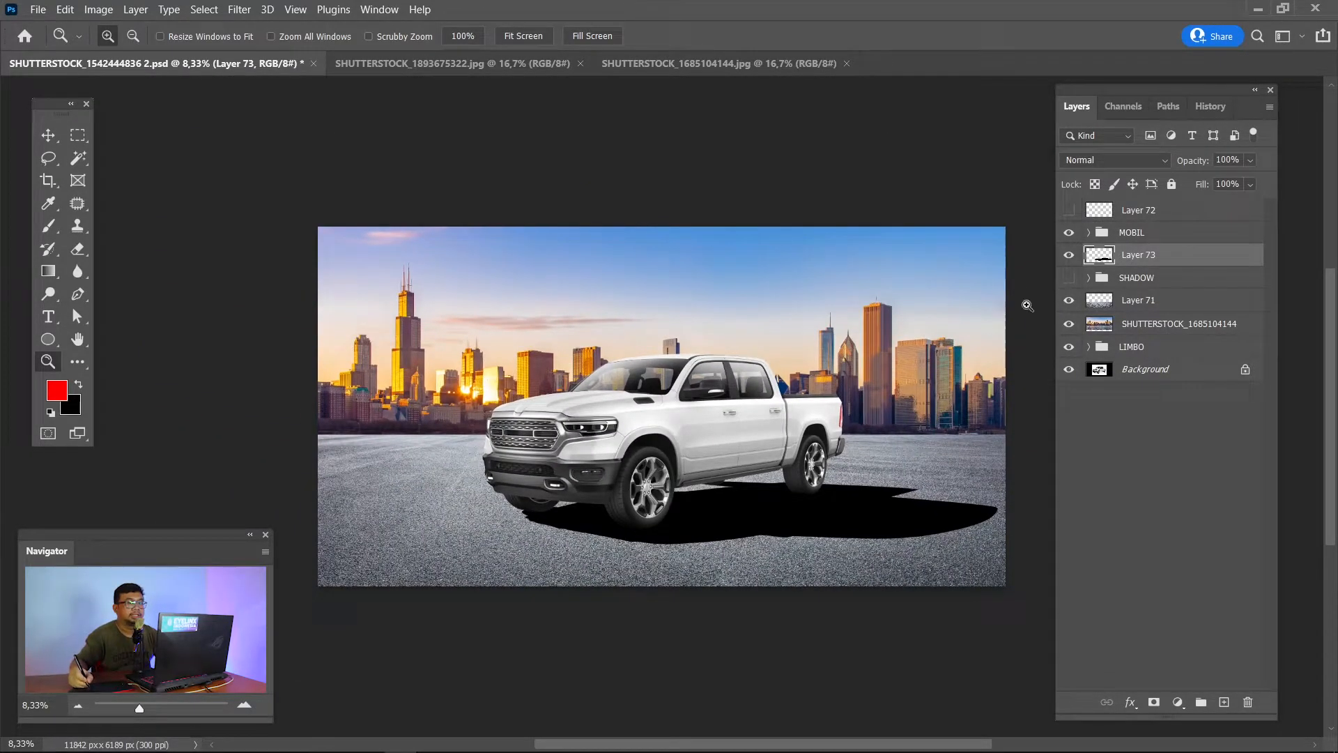
{"action": "left_click_drag", "start_coordinate": [639, 520], "coordinate": [575, 472]}
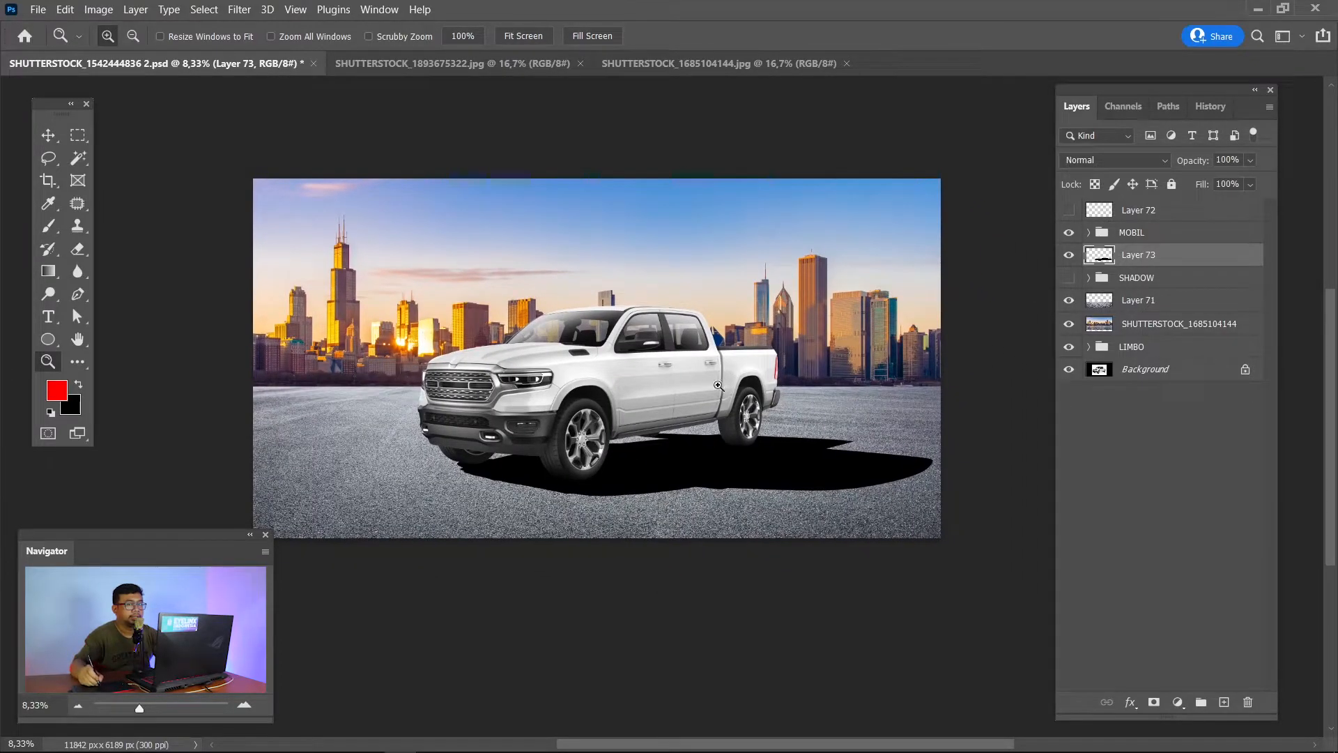
{"action": "left_click", "coordinate": [1154, 702]}
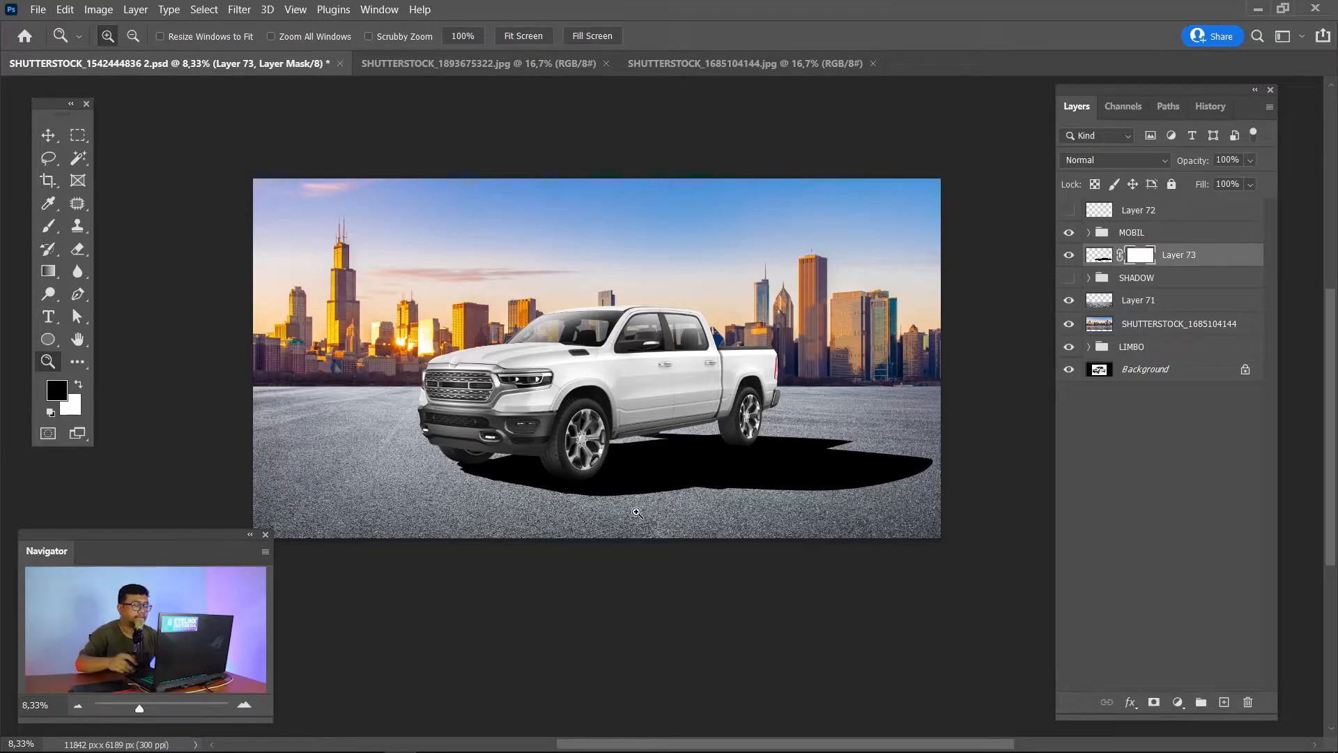
{"action": "key", "text": "x"}
{"action": "key", "text": "ctrl+i"}
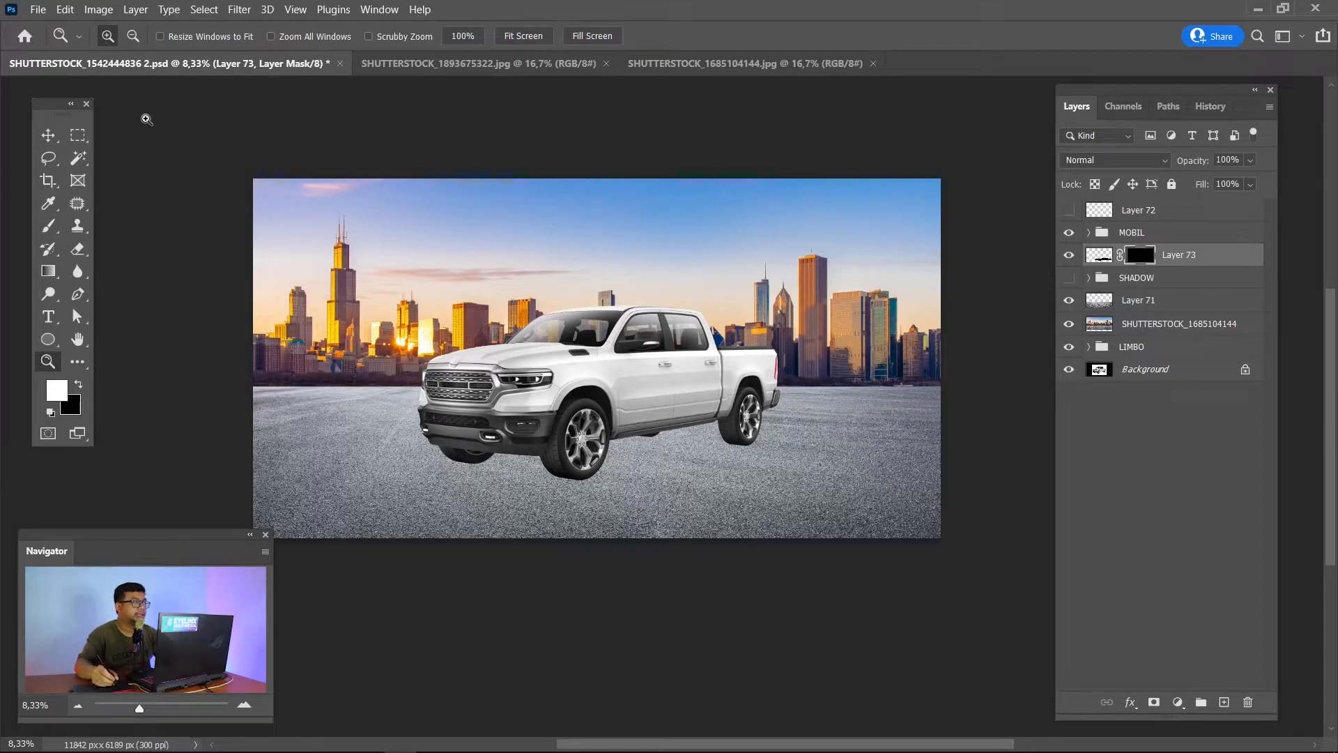
Paint white on Layer 73's mask with a soft 4700 px brush at 35% opacity and 42% flow to partly reveal the cast shadow.
{"action": "key", "text": "b"}
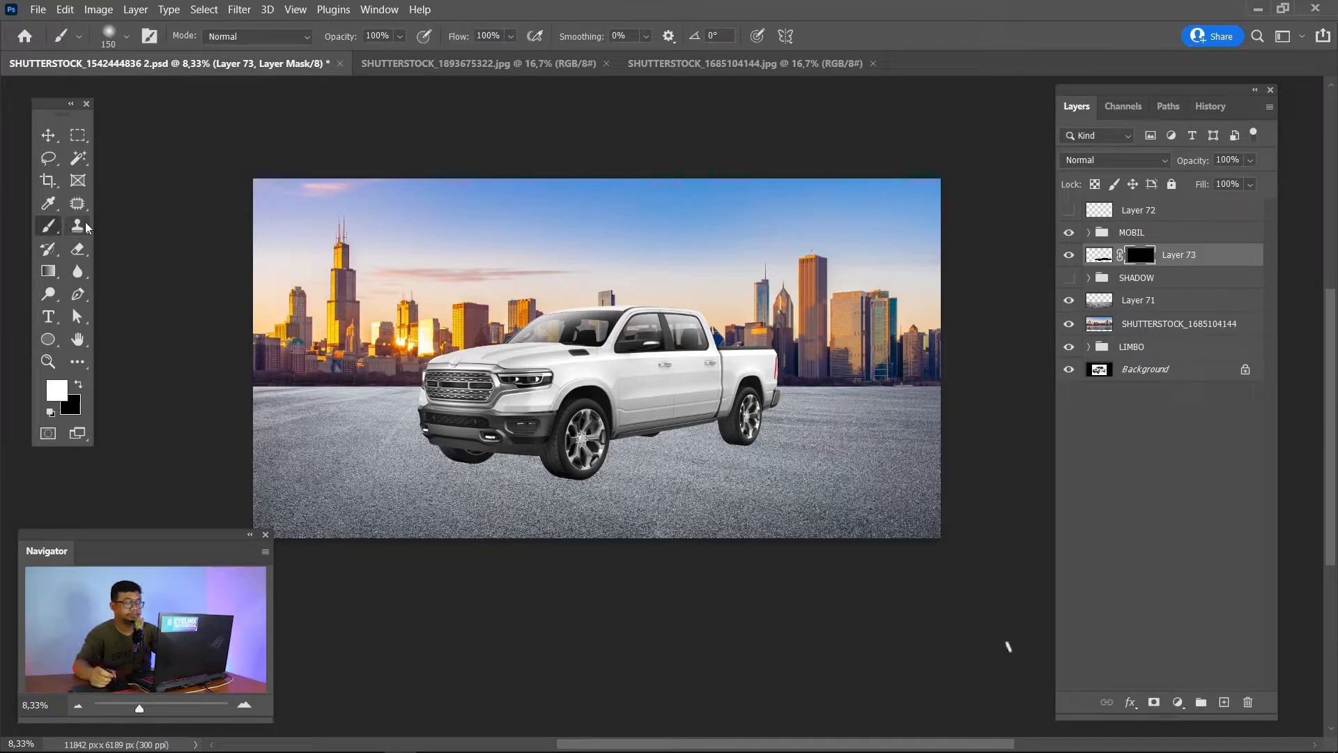
{"action": "key", "text": "bracketright"}
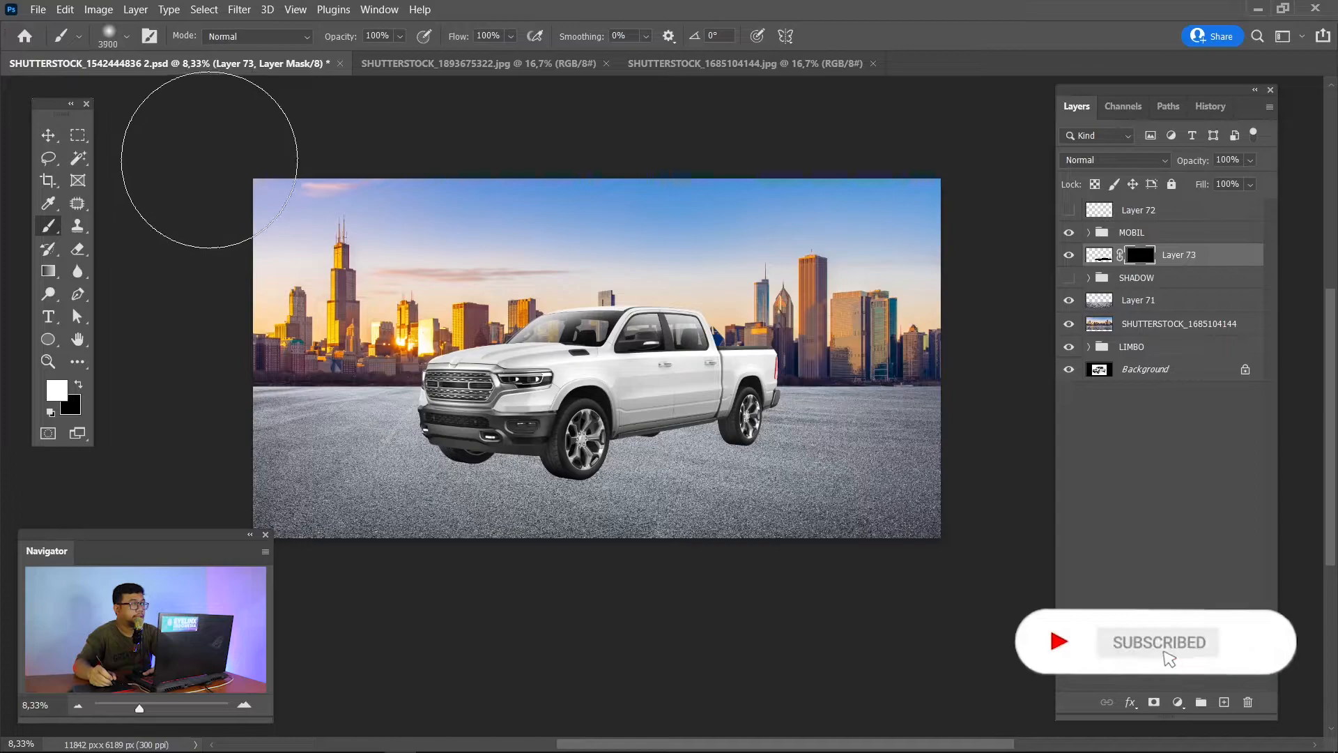
{"action": "key", "text": "bracketright"}
{"action": "key", "text": "bracketright"}
{"action": "key", "text": "bracketright"}
{"action": "key", "text": "bracketright"}
{"action": "key", "text": "bracketright"}
{"action": "key", "text": "bracketright"}
{"action": "key", "text": "bracketright"}
{"action": "key", "text": "bracketright"}
{"action": "left_click", "coordinate": [401, 36]}
{"action": "left_click", "coordinate": [366, 56]}
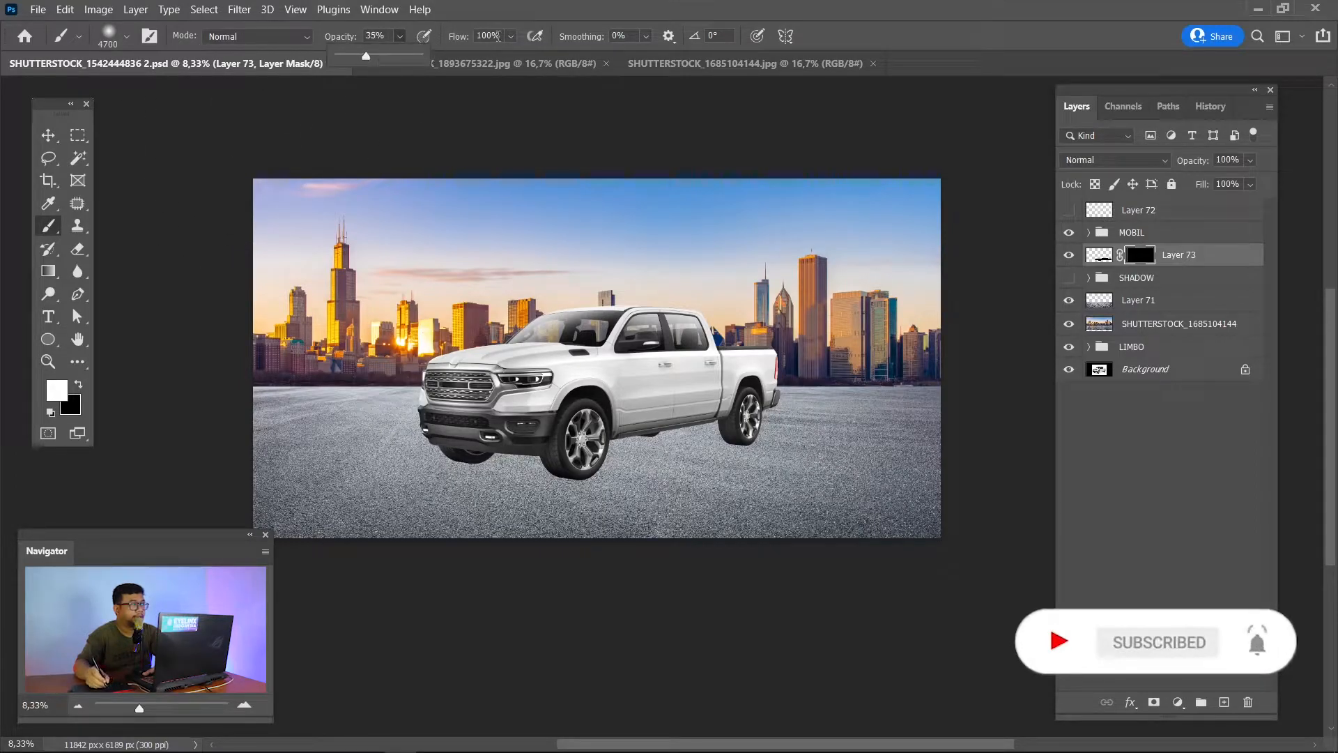
{"action": "left_click", "coordinate": [510, 36]}
{"action": "left_click", "coordinate": [484, 56]}
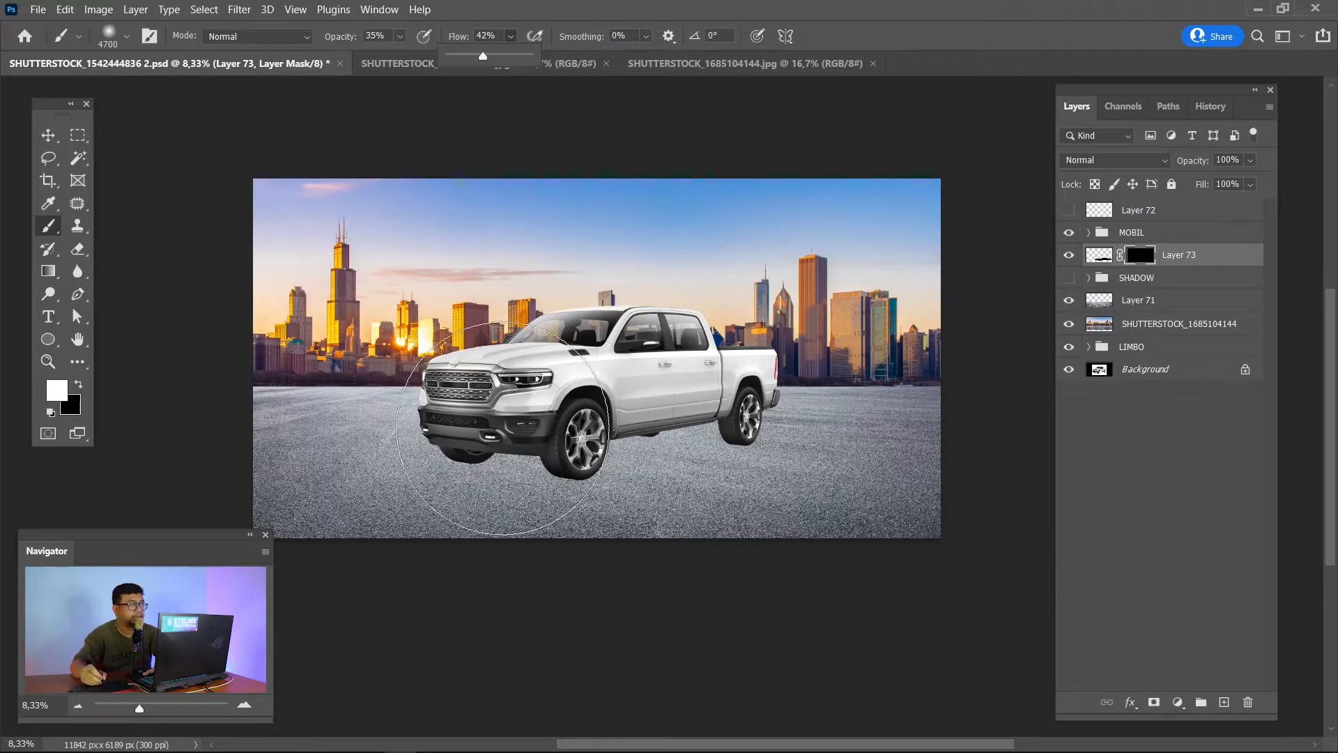
{"action": "mouse_move", "coordinate": [380, 465]}
{"action": "left_mouse_down"}
{"action": "mouse_move", "coordinate": [989, 395]}
{"action": "mouse_move", "coordinate": [1064, 372]}
{"action": "mouse_move", "coordinate": [332, 484]}
{"action": "mouse_move", "coordinate": [830, 337]}
{"action": "mouse_move", "coordinate": [977, 272]}
{"action": "mouse_move", "coordinate": [390, 462]}
{"action": "mouse_move", "coordinate": [893, 355]}
{"action": "mouse_move", "coordinate": [959, 317]}
{"action": "mouse_move", "coordinate": [888, 317]}
{"action": "mouse_move", "coordinate": [426, 476]}
{"action": "mouse_move", "coordinate": [980, 346]}
{"action": "mouse_move", "coordinate": [536, 542]}
{"action": "mouse_move", "coordinate": [641, 579]}
{"action": "mouse_move", "coordinate": [1019, 523]}
{"action": "mouse_move", "coordinate": [674, 498]}
{"action": "mouse_move", "coordinate": [372, 434]}
{"action": "mouse_move", "coordinate": [970, 297]}
{"action": "mouse_move", "coordinate": [441, 452]}
{"action": "mouse_move", "coordinate": [791, 364]}
{"action": "mouse_move", "coordinate": [1012, 261]}
{"action": "left_mouse_up"}
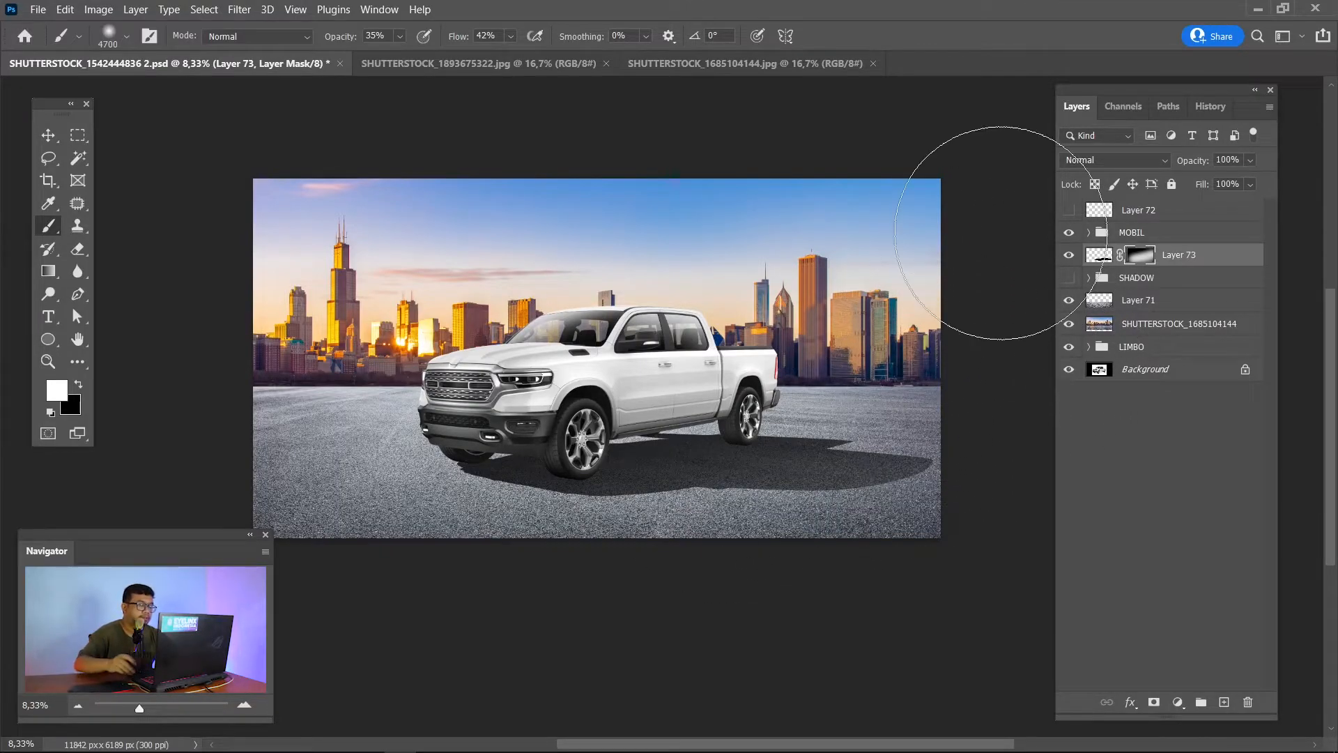
Show the SHADOW group again and mask it with a selection loaded from Layer 73's cast shadow outline.
{"action": "key", "text": "ctrl+plus"}
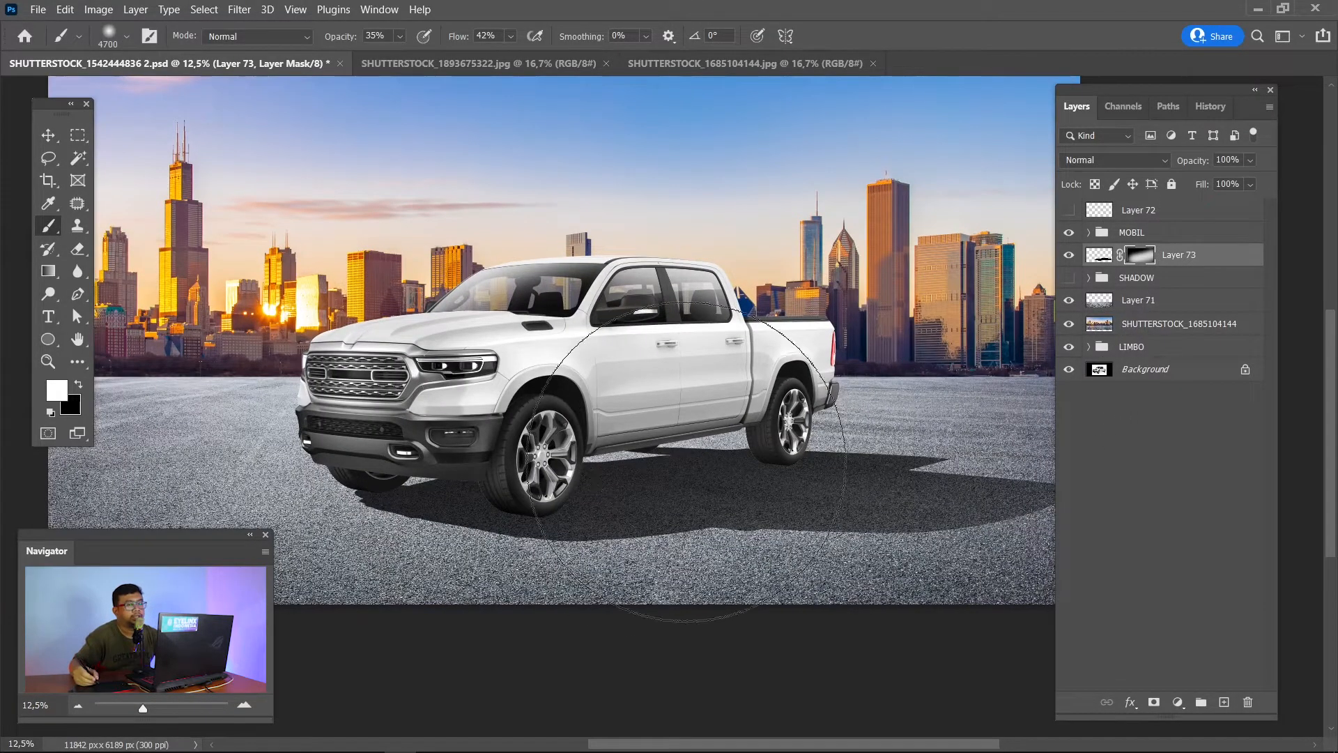
{"action": "key", "text": "v"}
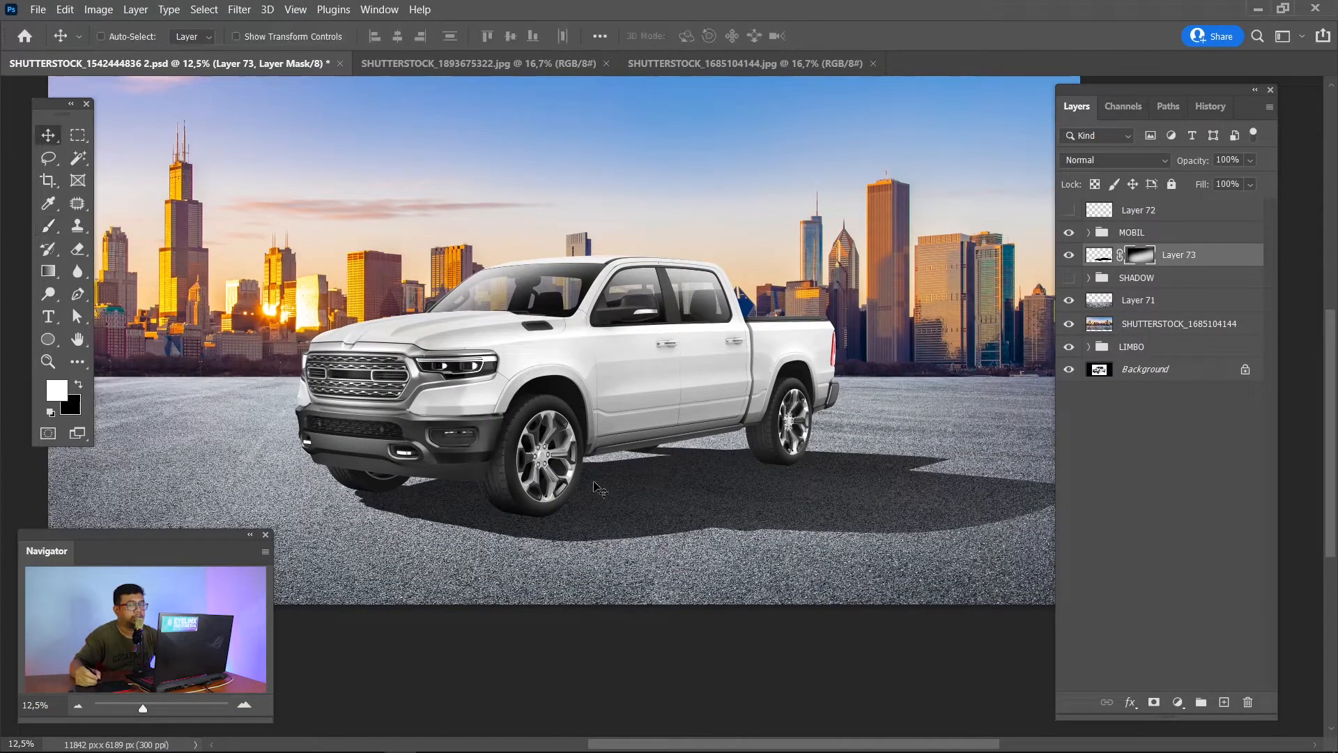
{"action": "left_click", "coordinate": [1069, 279]}
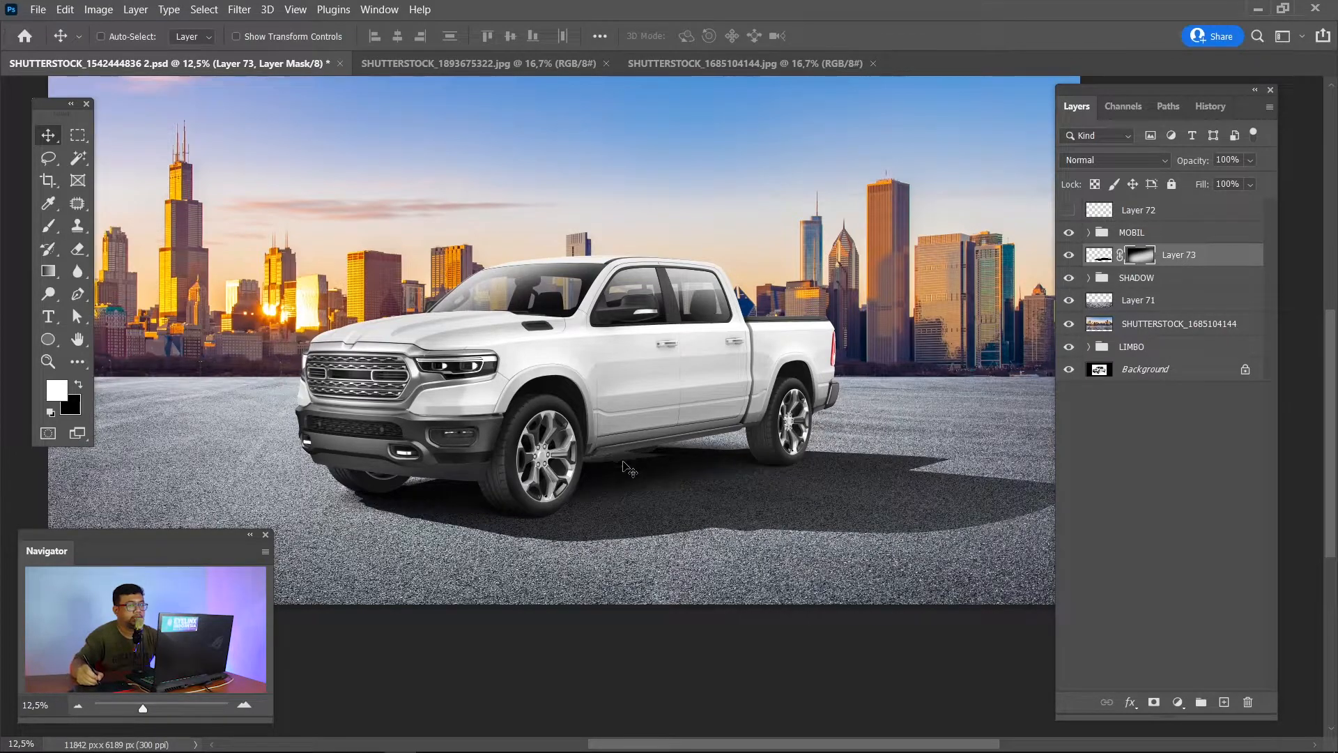
{"action": "key", "text": "ctrl"}
{"action": "left_click", "coordinate": [1099, 255], "text": "ctrl"}
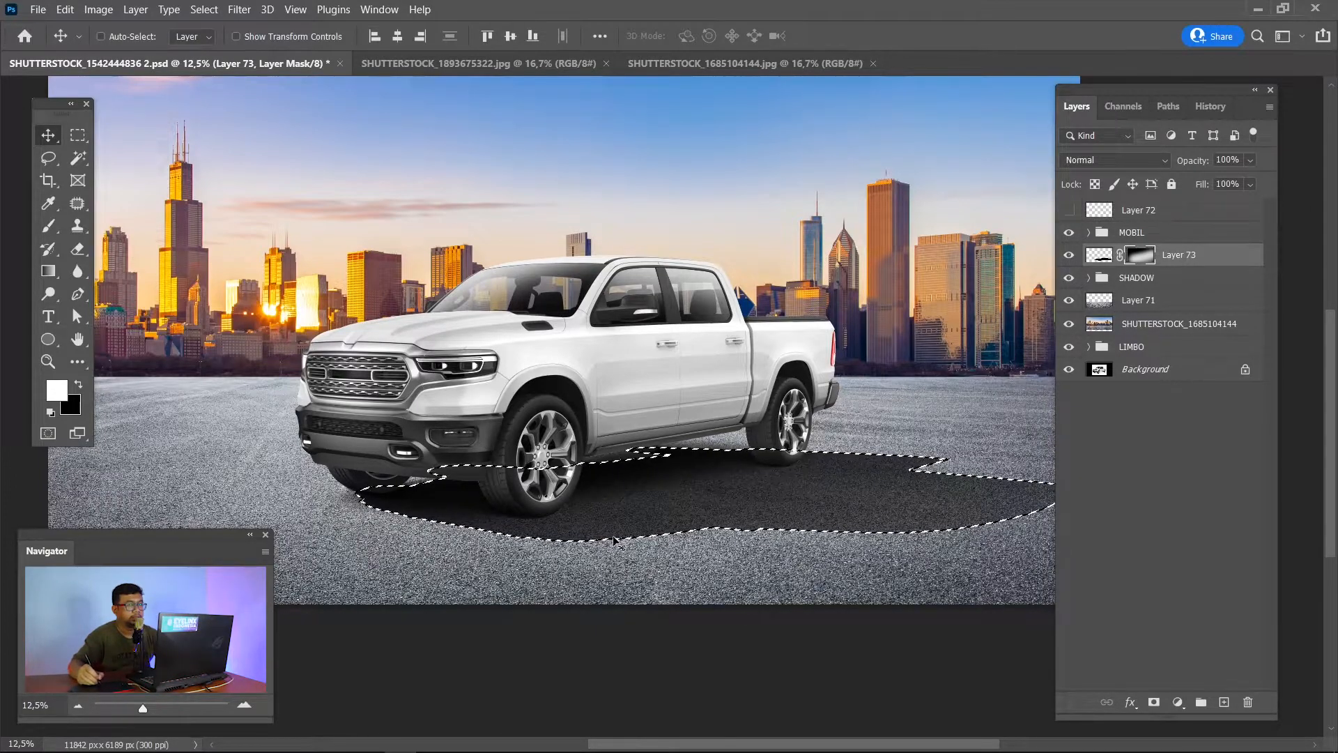
{"action": "left_click", "coordinate": [1134, 280]}
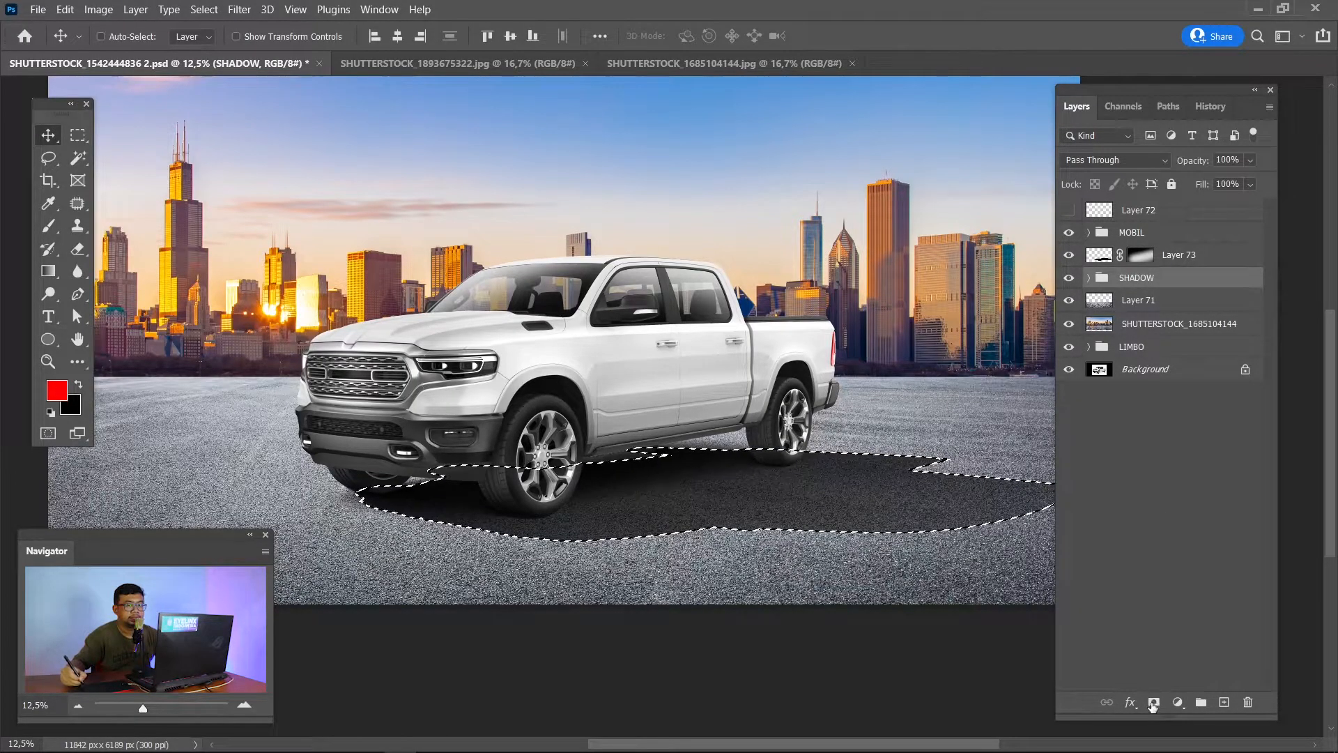
{"action": "left_click", "coordinate": [1154, 703]}
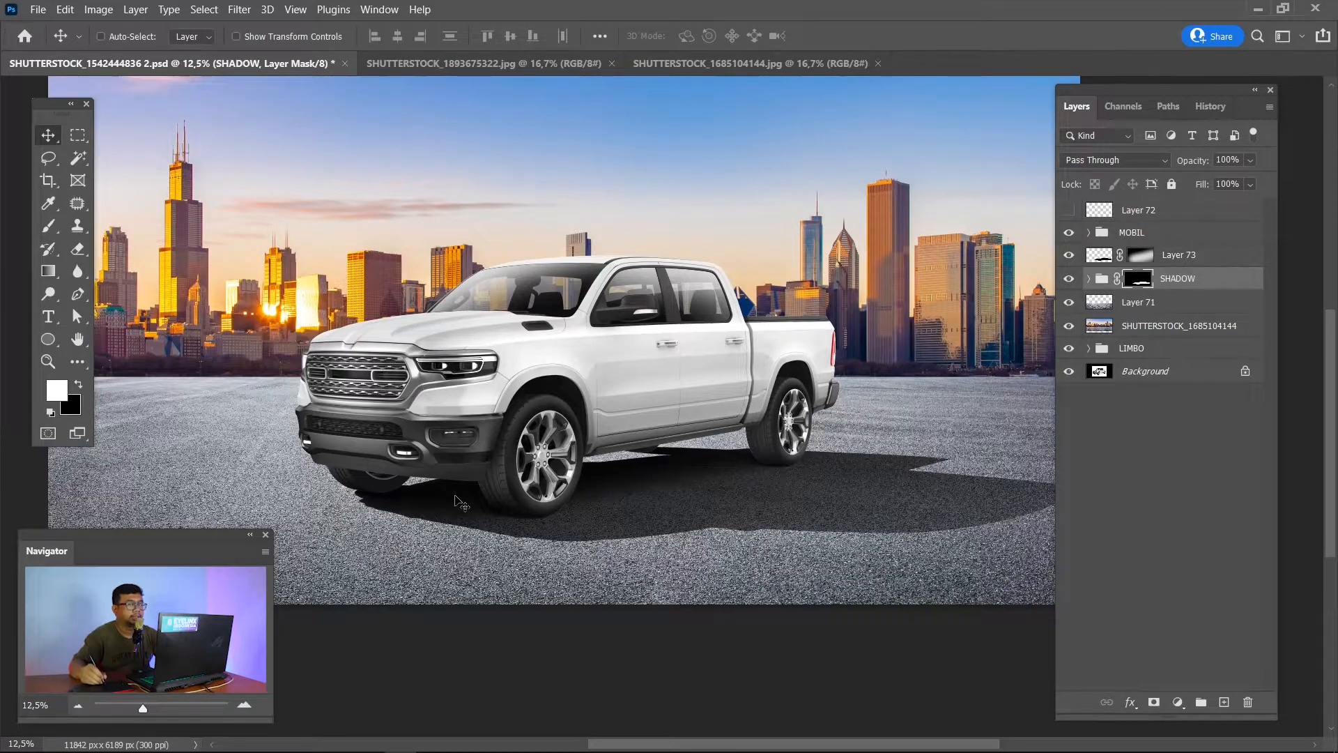
Set up a black 1300 px brush for retouching the SHADOW group's mask.
{"action": "left_click_drag", "start_coordinate": [591, 487], "coordinate": [631, 474]}
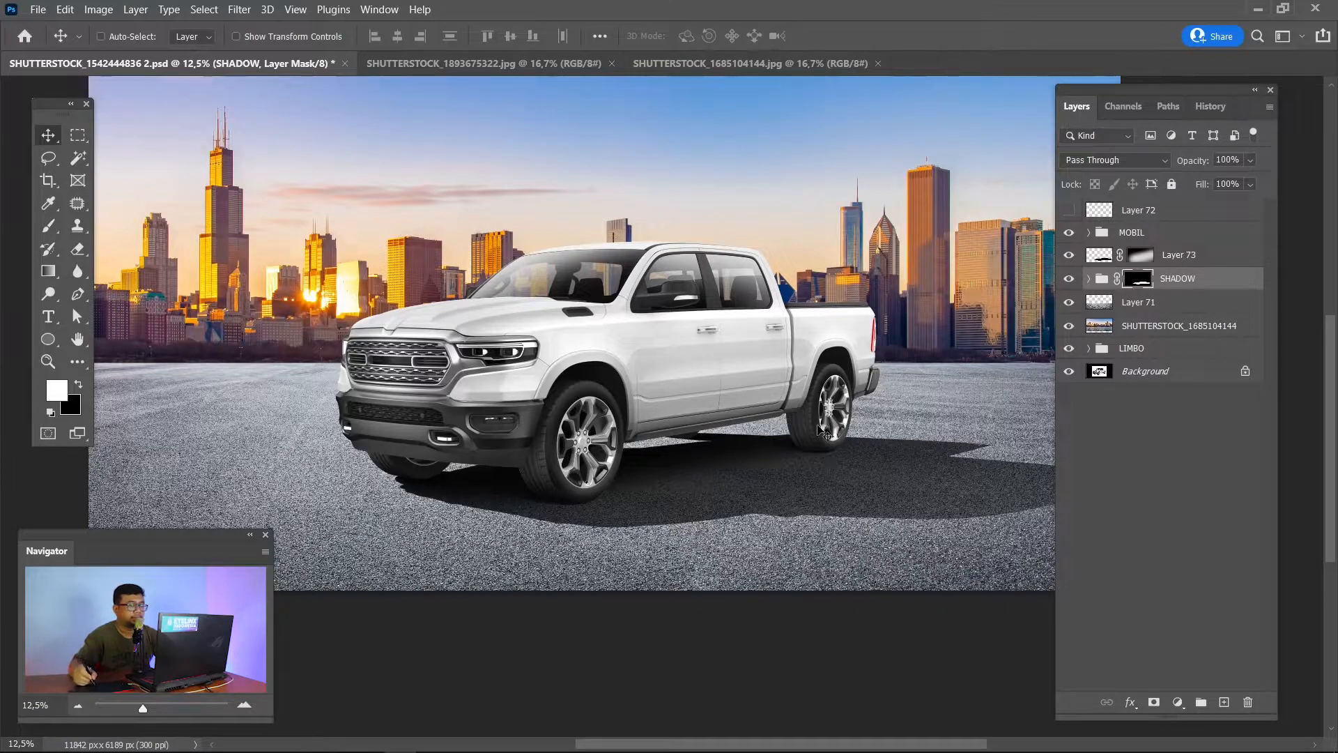
{"action": "key", "text": "b"}
{"action": "key", "text": "x"}
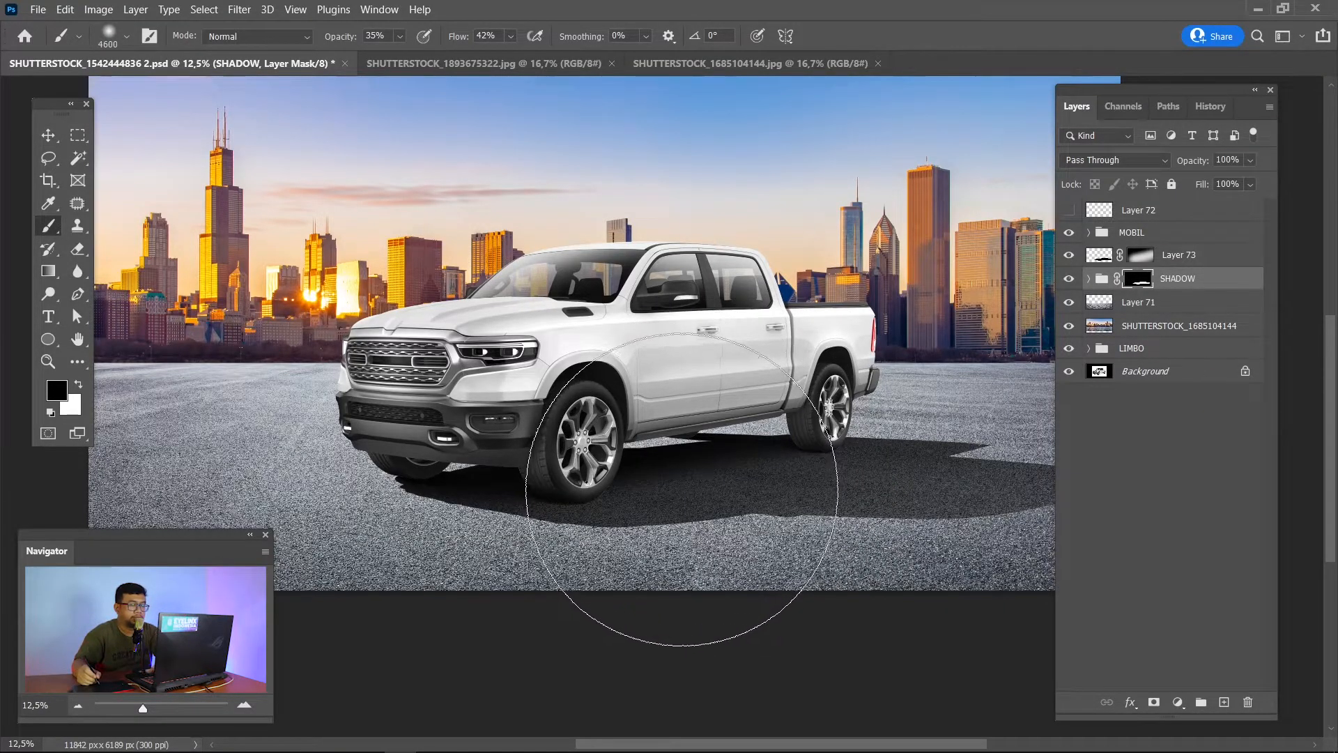
{"action": "key", "text": "bracketleft"}
{"action": "key", "text": "bracketleft"}
{"action": "key", "text": "bracketleft"}
{"action": "key", "text": "bracketleft"}
{"action": "key", "text": "bracketleft"}
{"action": "key", "text": "bracketleft"}
{"action": "key", "text": "bracketleft"}
{"action": "key", "text": "bracketleft"}
{"action": "key", "text": "bracketleft"}
{"action": "key", "text": "bracketleft"}
{"action": "key", "text": "bracketleft"}
{"action": "key", "text": "bracketleft"}
{"action": "key", "text": "bracketleft"}
{"action": "key", "text": "bracketleft"}
{"action": "key", "text": "bracketleft"}
{"action": "key", "text": "bracketleft"}
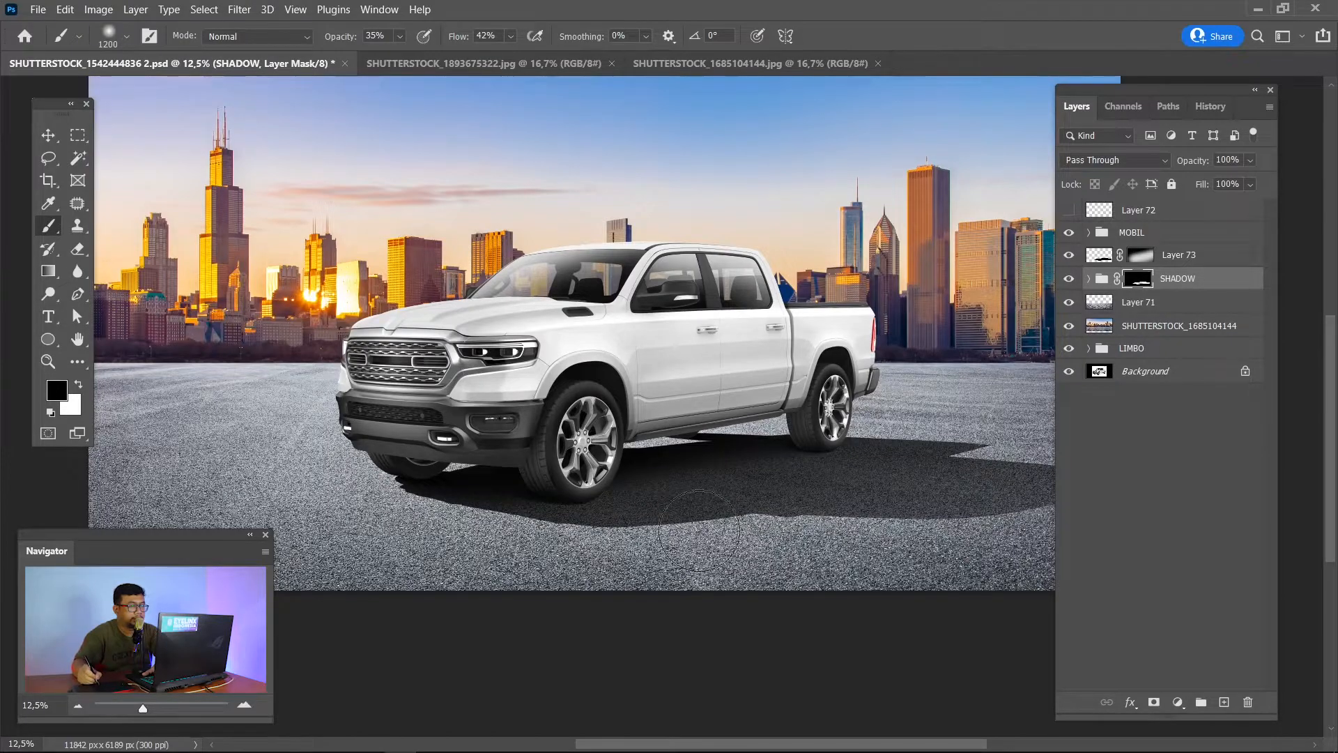
{"action": "key", "text": "bracketright"}
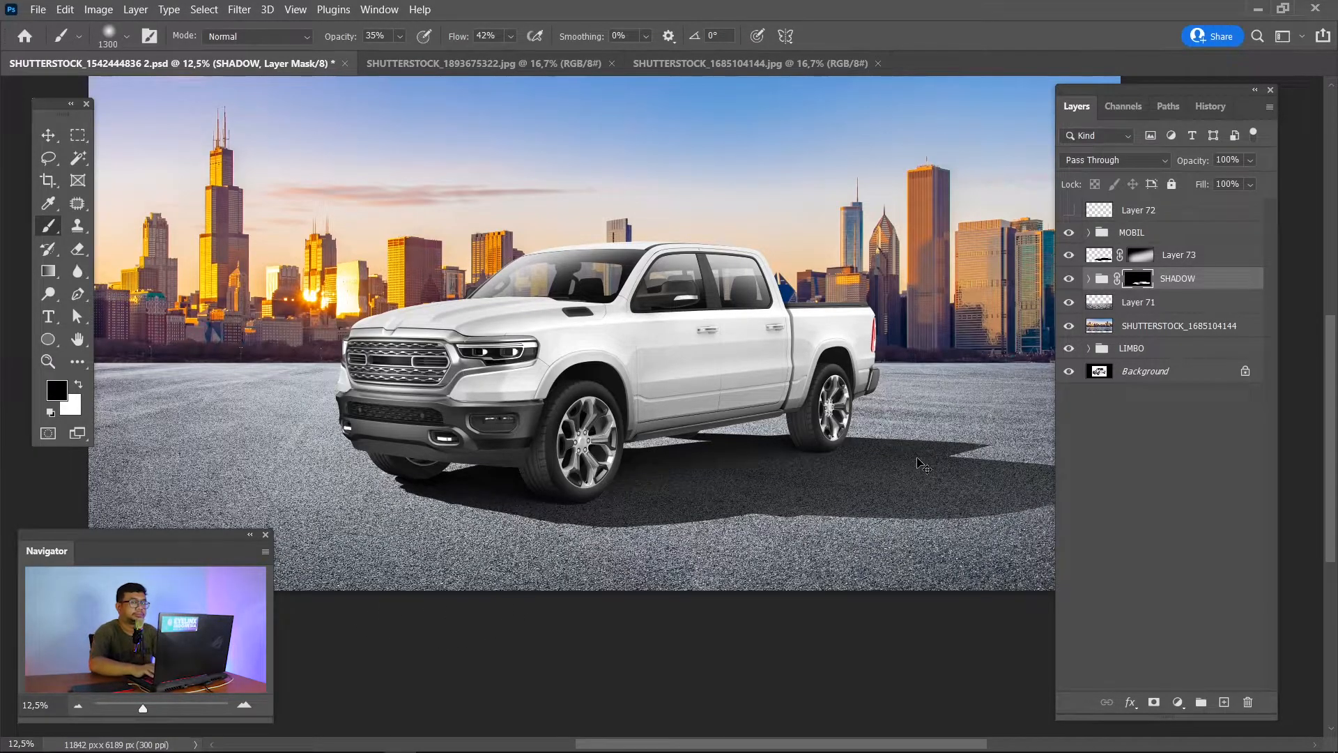
Soften the cast shadow's edge on Layer 73 with a Gaussian Blur of 6.2 pixels radius.
{"action": "key", "text": "ctrl+plus"}
{"action": "key", "text": "ctrl+plus"}
{"action": "key", "text": "ctrl+plus"}
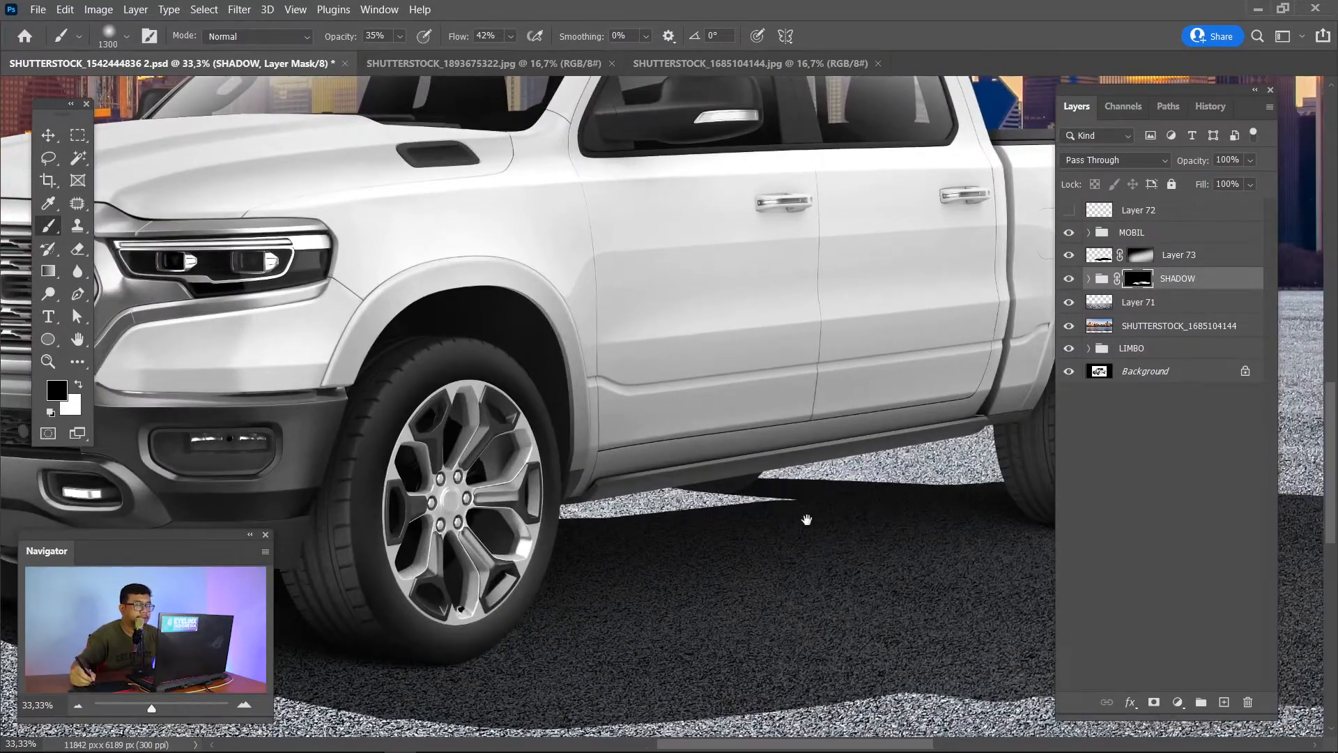
{"action": "left_click_drag", "start_coordinate": [806, 520], "coordinate": [750, 323]}
{"action": "key", "text": "ctrl+plus"}
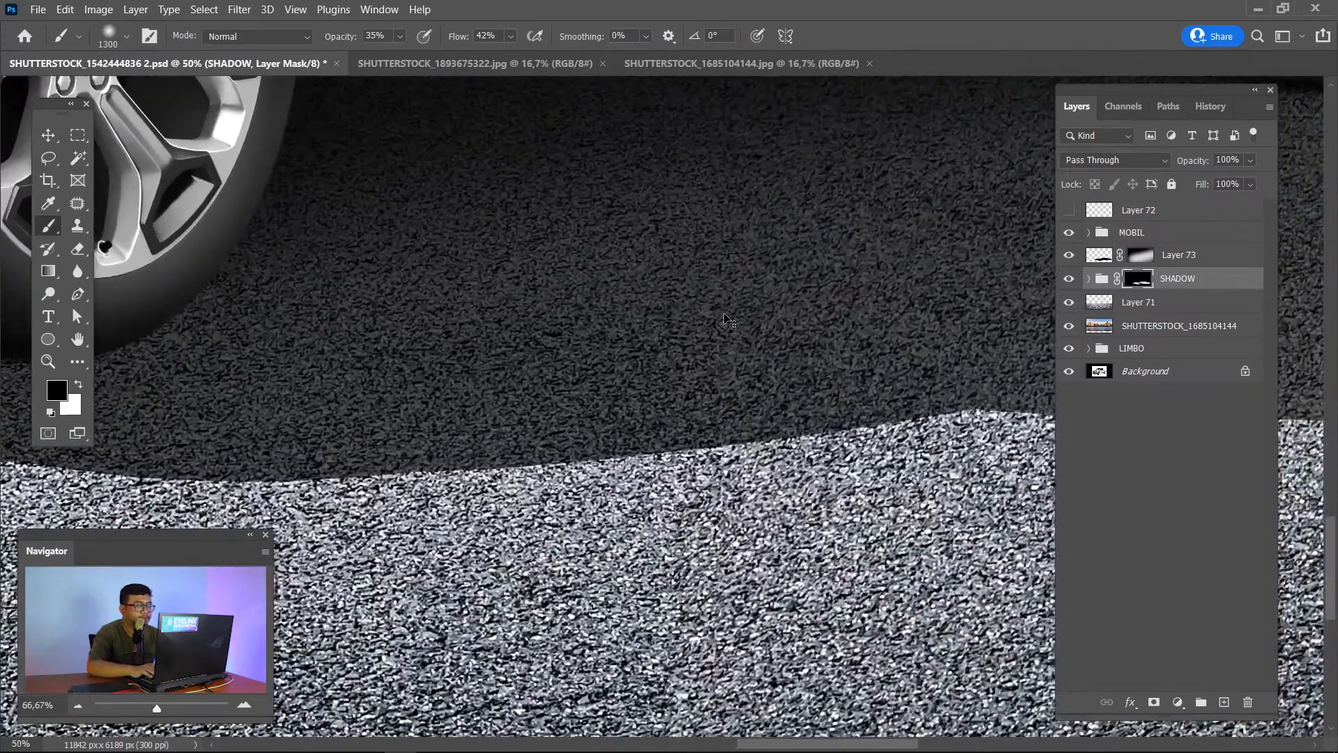
{"action": "key", "text": "ctrl+plus"}
{"action": "key", "text": "ctrl+plus"}
{"action": "key", "text": "ctrl+plus"}
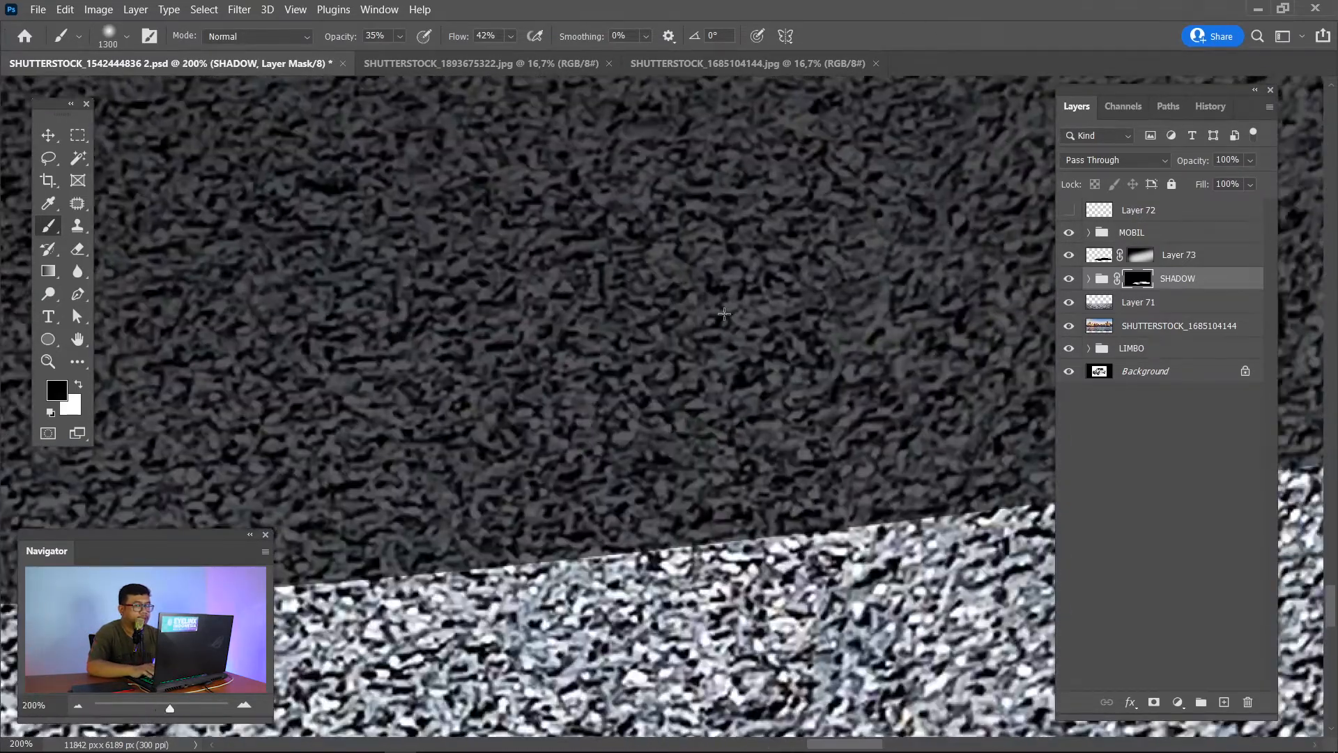
{"action": "scroll", "coordinate": [548, 396], "scroll_direction": "down", "scroll_amount": 3}
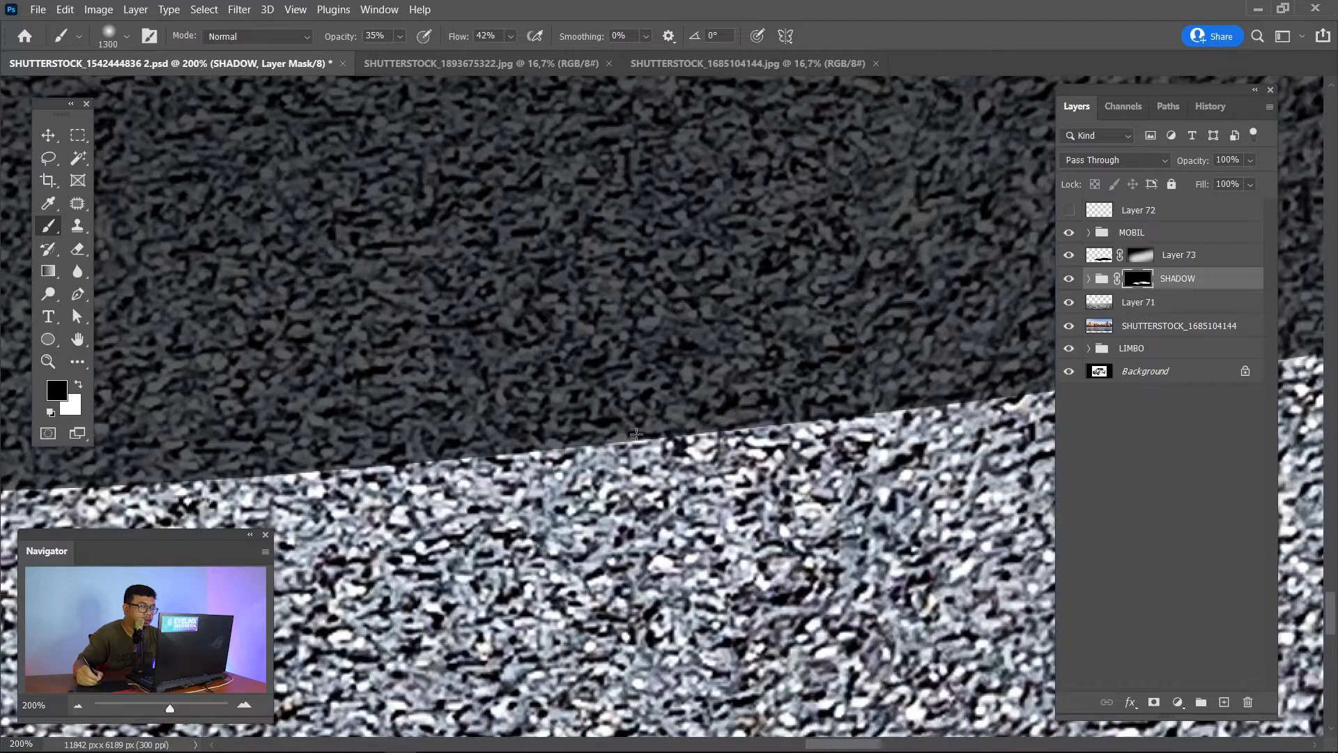
{"action": "left_click", "coordinate": [1102, 260]}
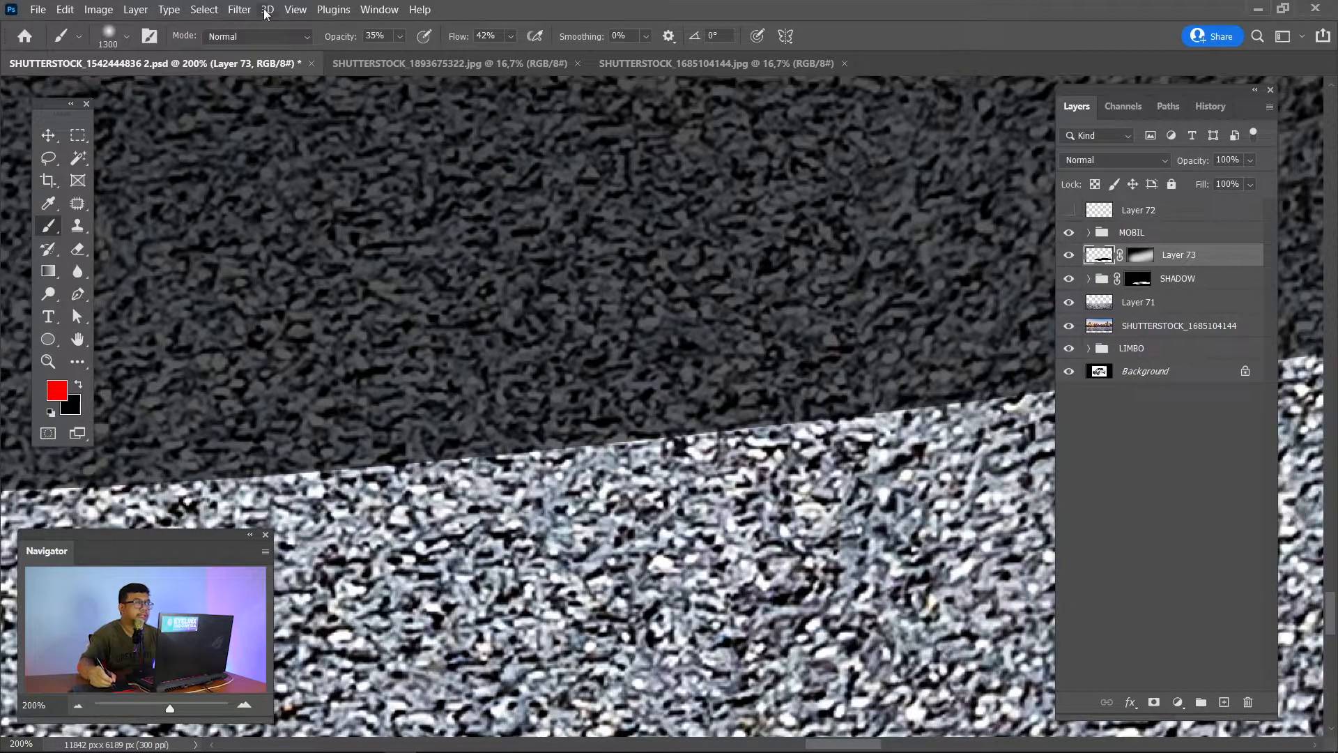
{"action": "left_click", "coordinate": [238, 10]}
{"action": "mouse_move", "coordinate": [296, 225]}
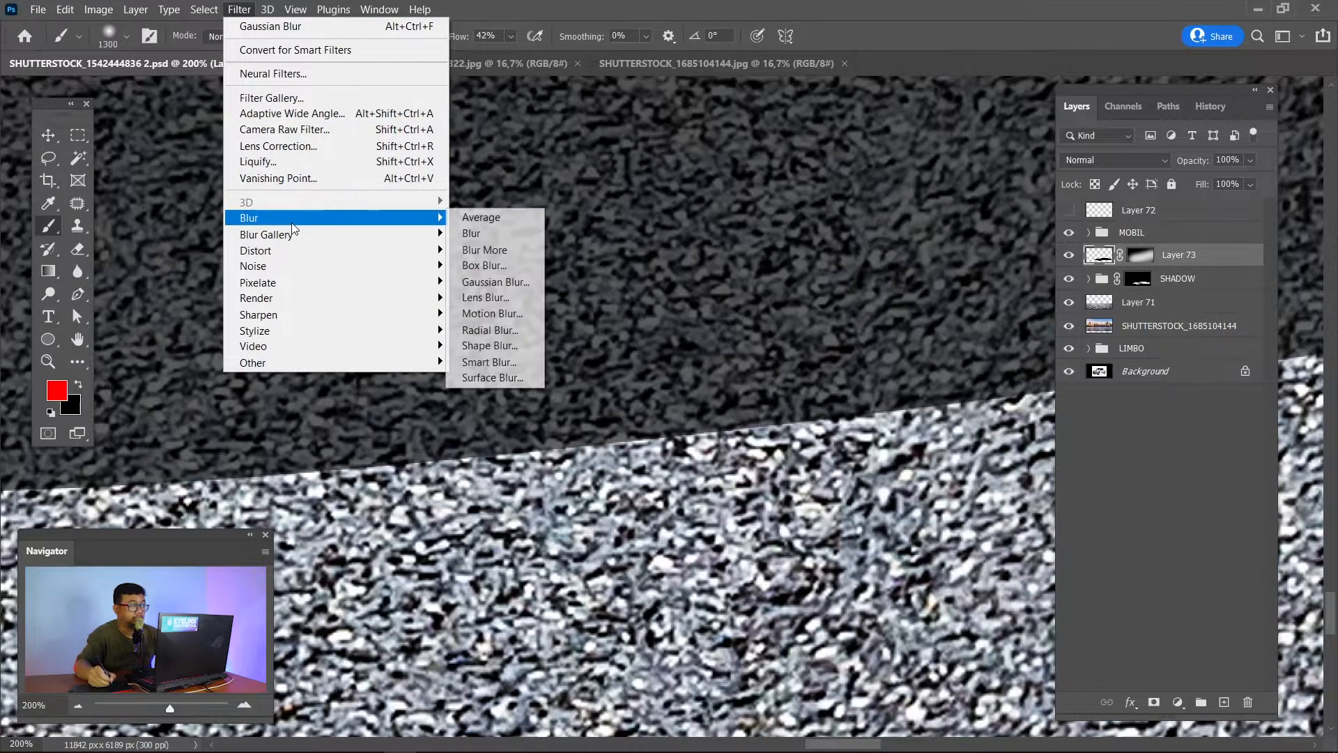
{"action": "left_click", "coordinate": [496, 281]}
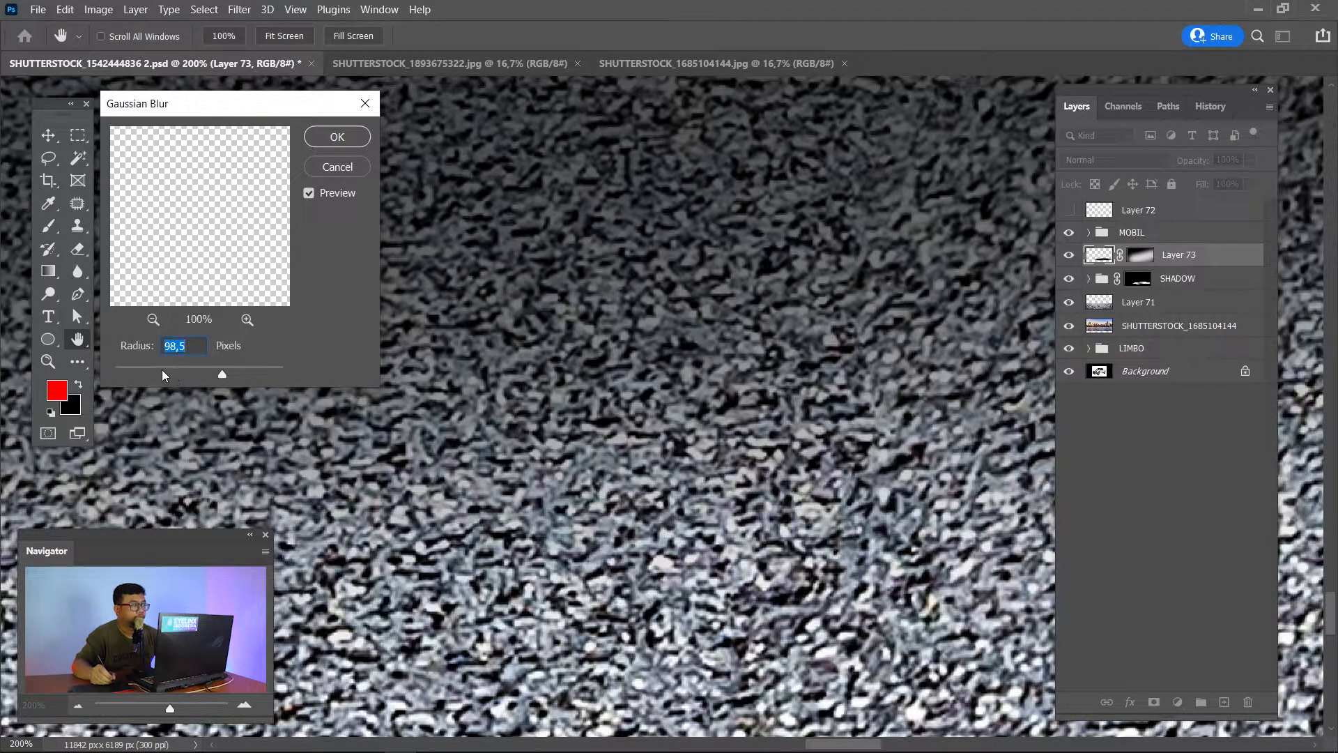
{"action": "left_click_drag", "start_coordinate": [162, 369], "coordinate": [156, 369]}
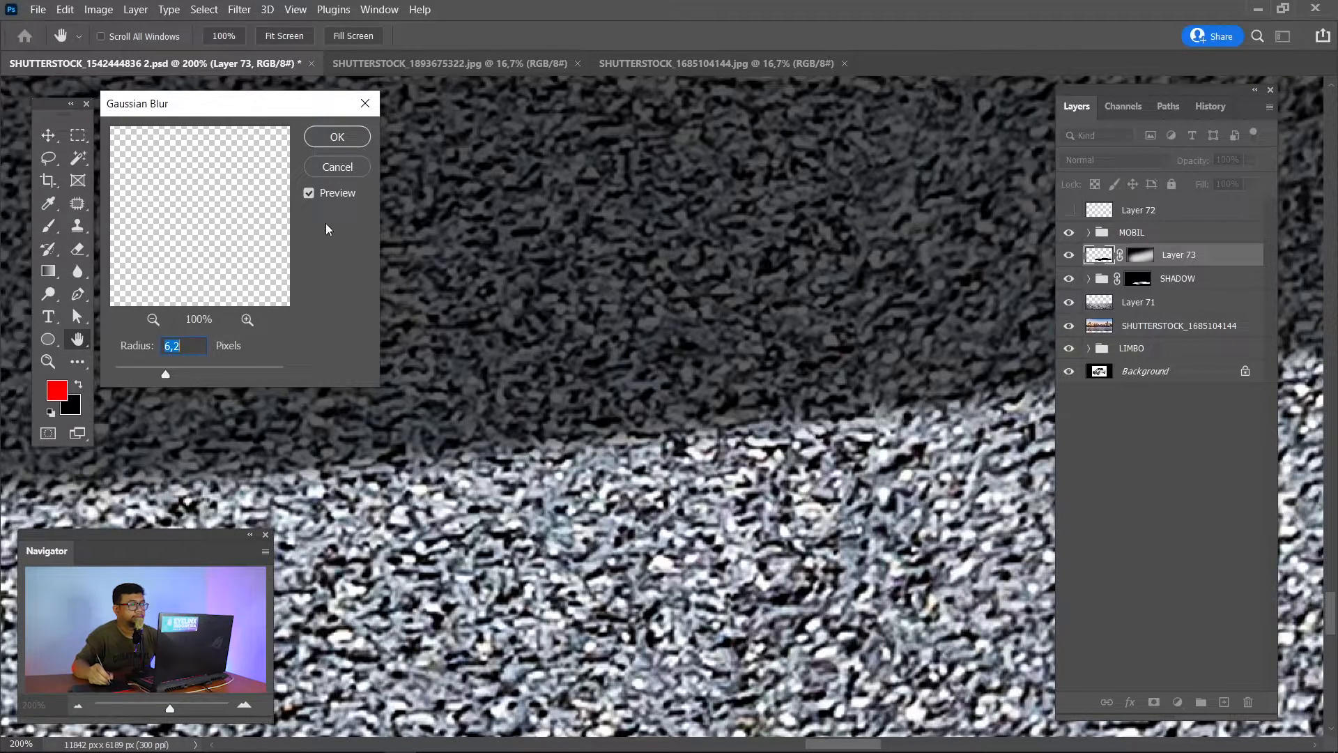
{"action": "left_click", "coordinate": [361, 136]}
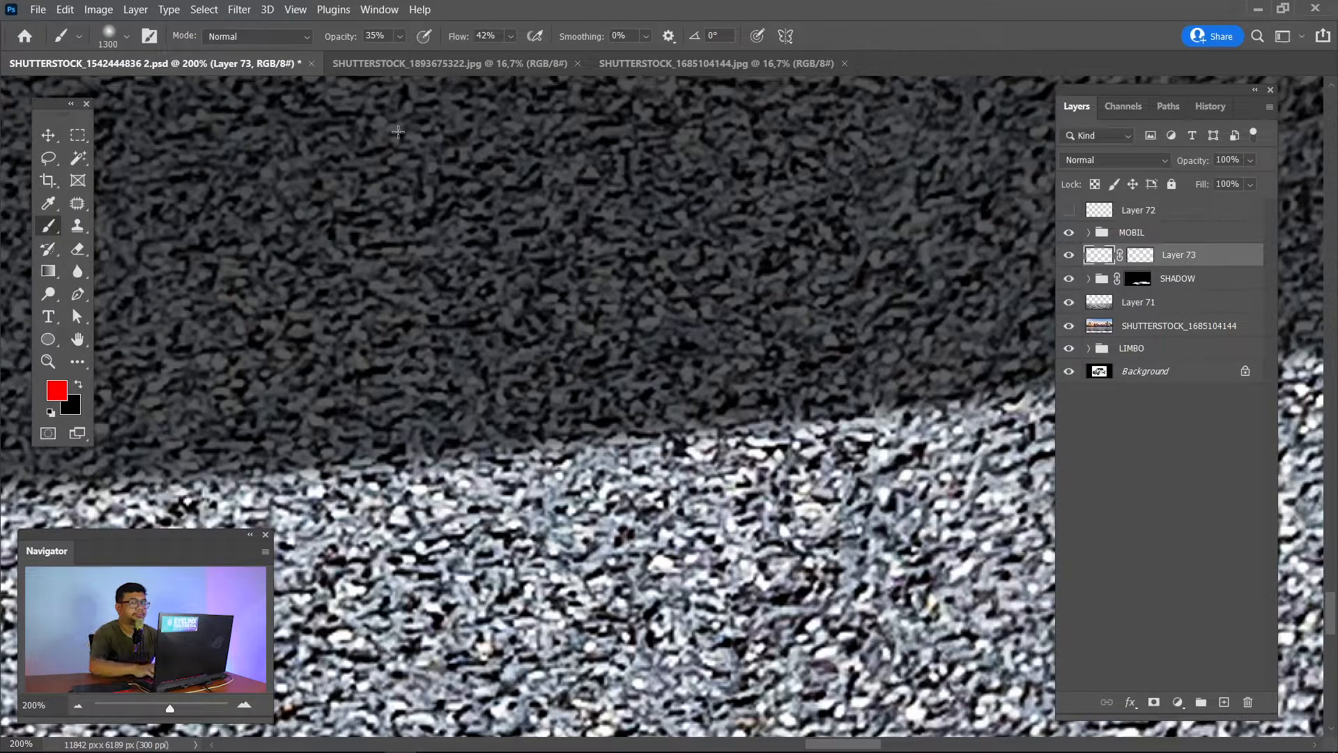
Examine the whole composite and toggle Layer 71's visibility to check the asphalt against the skyline.
{"action": "key", "text": "ctrl+minus"}
{"action": "key", "text": "0"}
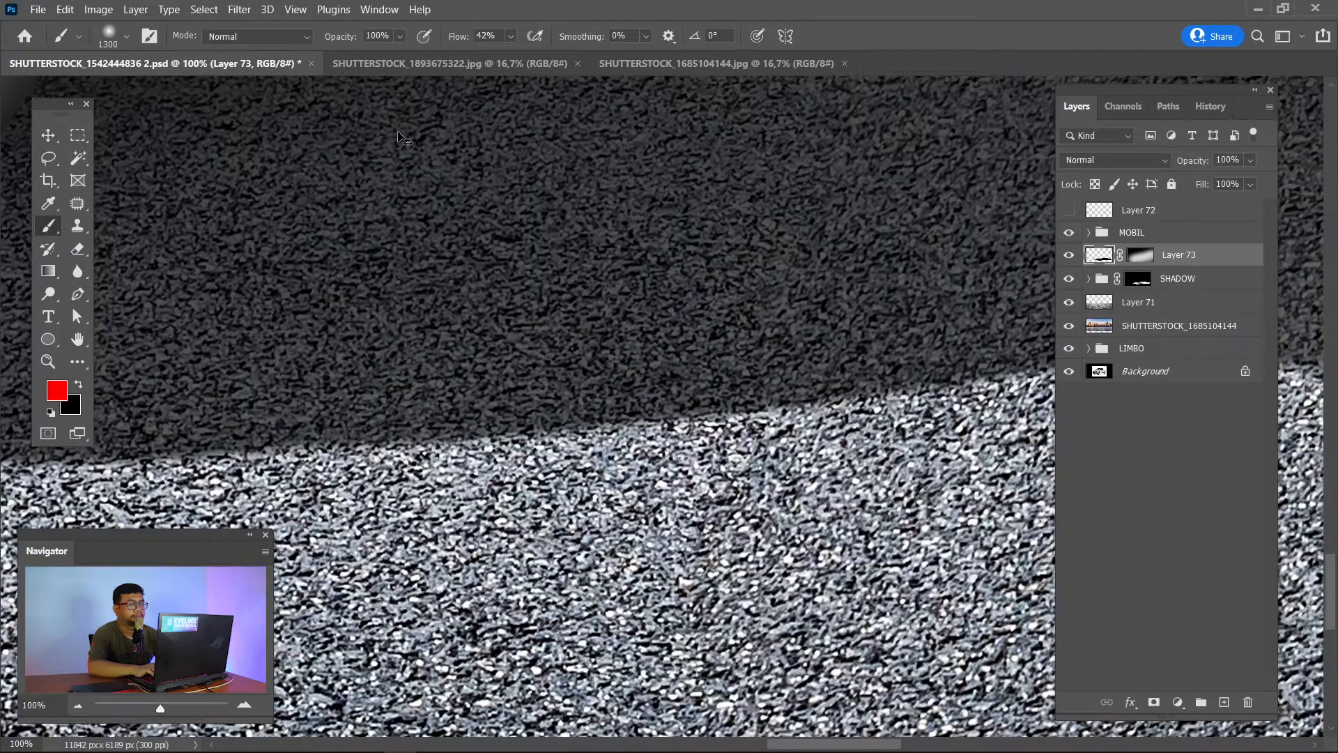
{"action": "key", "text": "ctrl+0"}
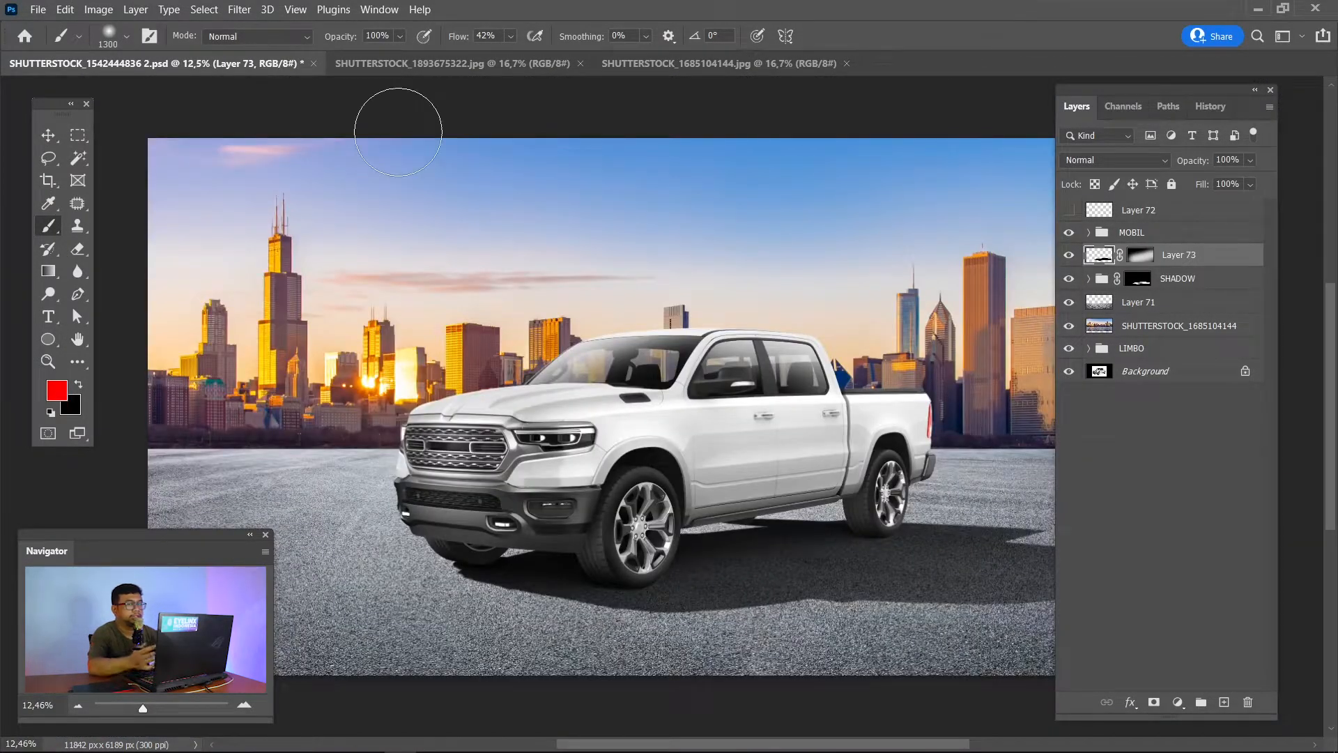
{"action": "key", "text": "ctrl+minus"}
{"action": "key", "text": "ctrl+plus"}
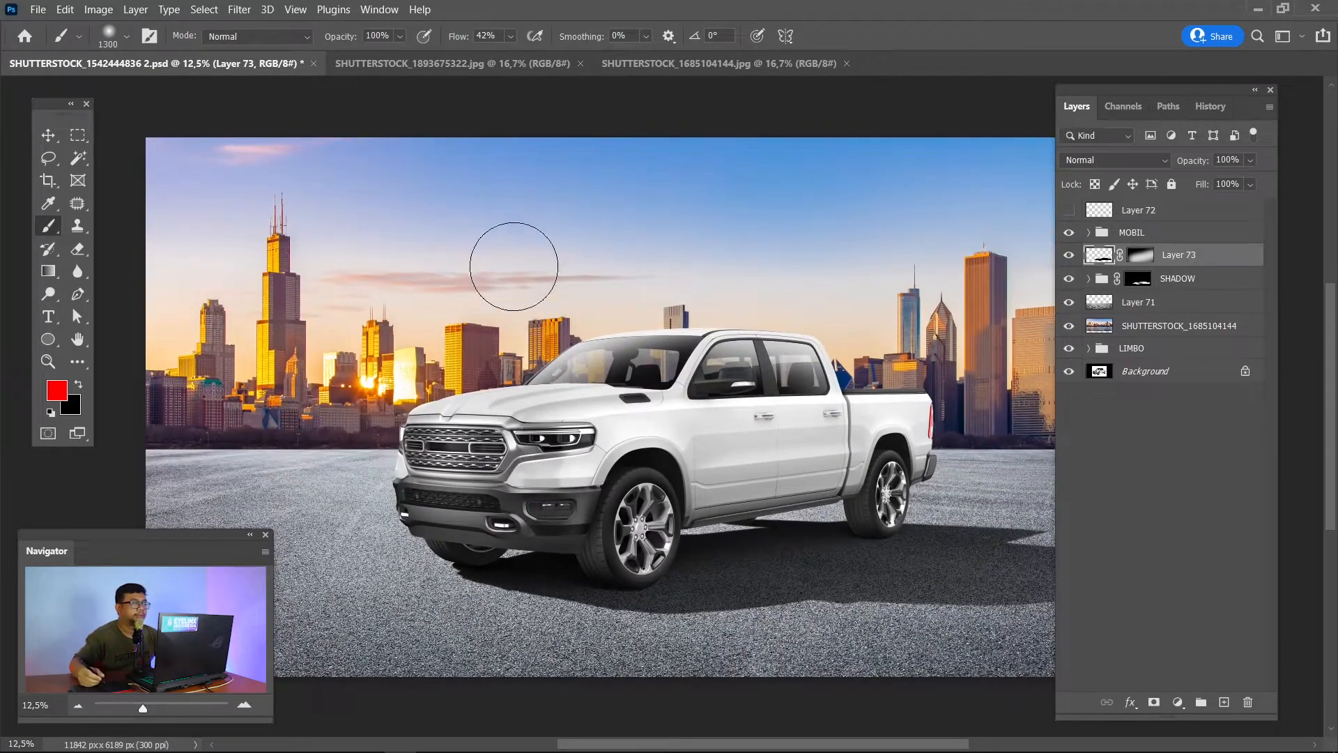
{"action": "left_click_drag", "start_coordinate": [456, 317], "coordinate": [520, 278]}
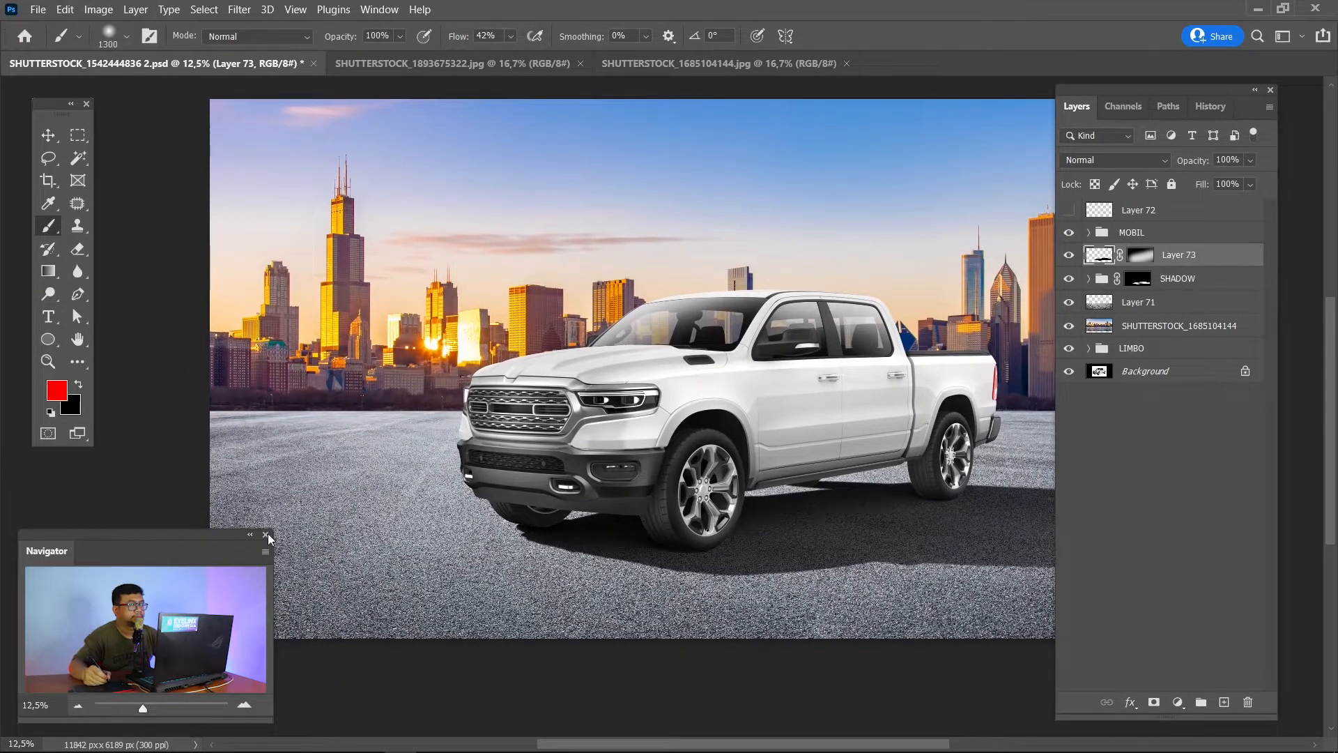
{"action": "left_click_drag", "start_coordinate": [720, 317], "coordinate": [747, 293]}
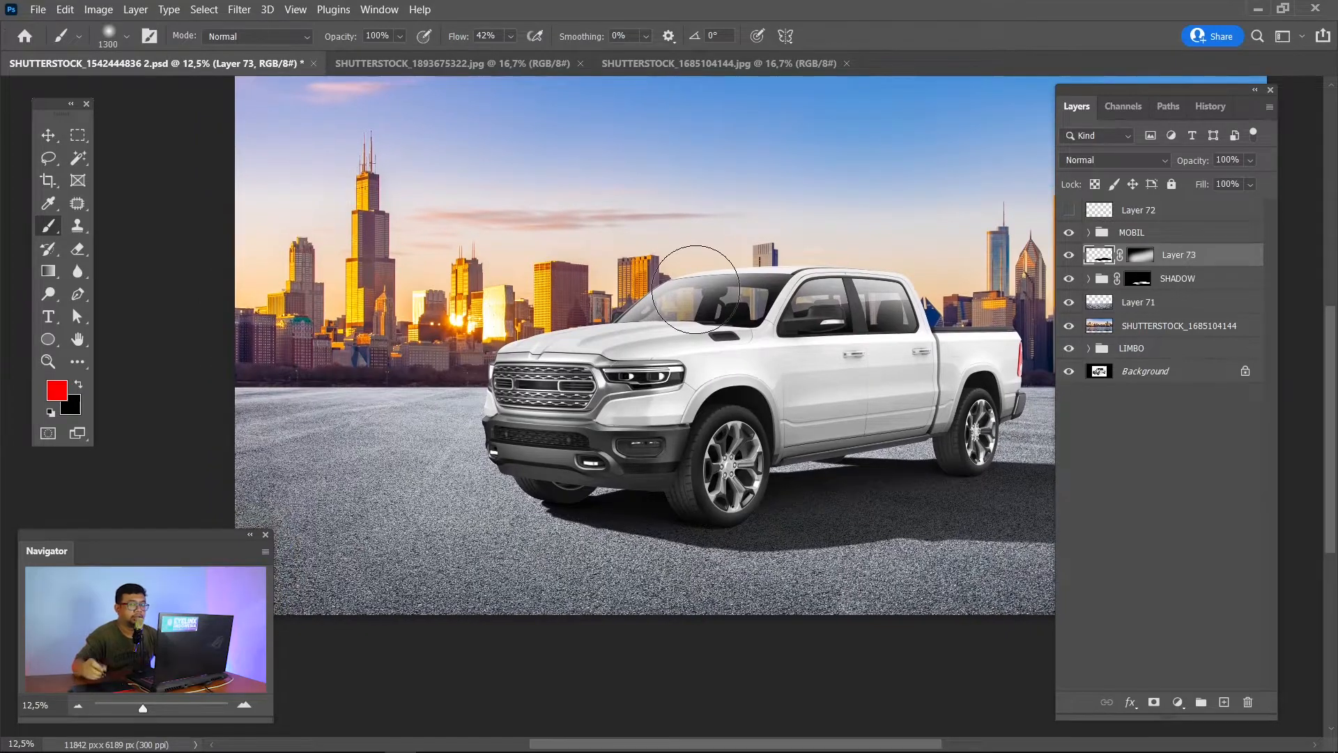
{"action": "key", "text": "ctrl+minus"}
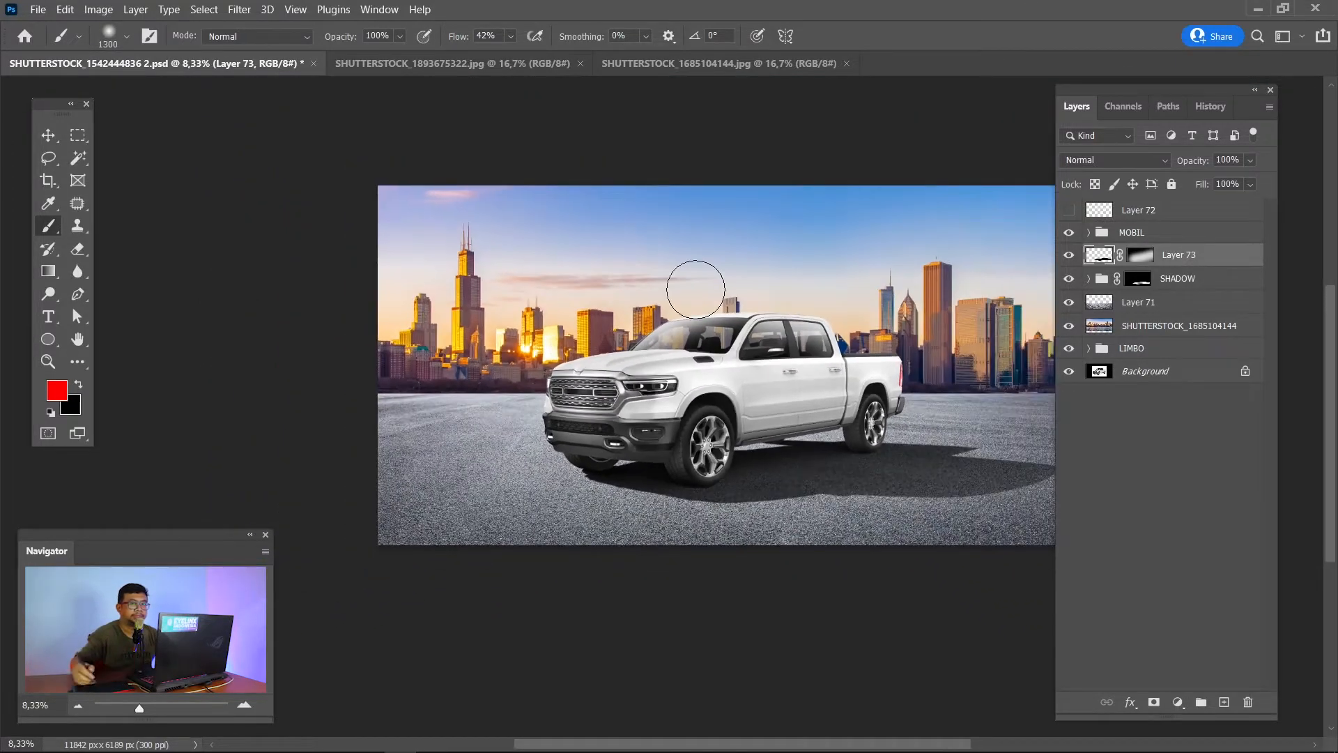
{"action": "left_click", "coordinate": [1069, 305]}
{"action": "left_click", "coordinate": [1070, 305]}
{"action": "left_click", "coordinate": [1068, 305]}
{"action": "left_click", "coordinate": [1068, 306]}
Add a Color Balance adjustment clipped to Layer 71, with midtones at Cyan-Red +84 and Yellow-Blue -89.
{"action": "left_click", "coordinate": [1144, 304]}
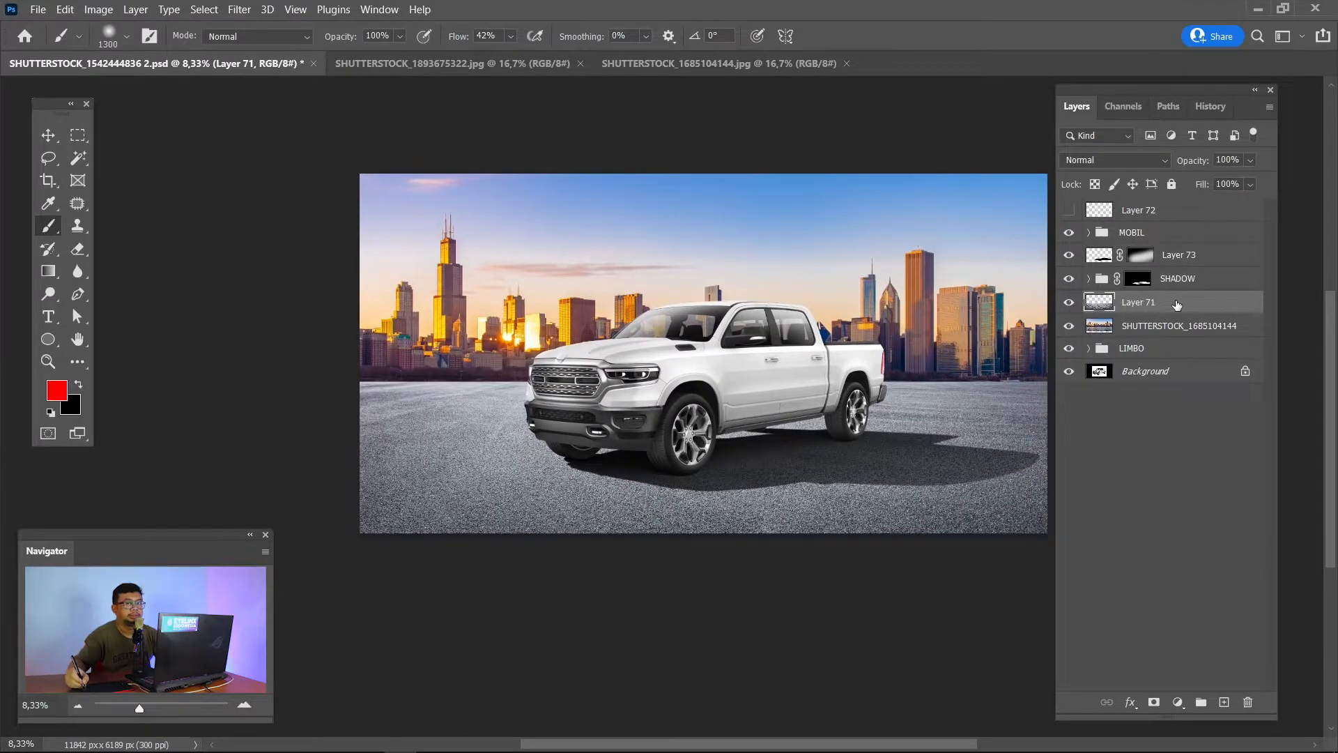
{"action": "left_click", "coordinate": [1178, 703]}
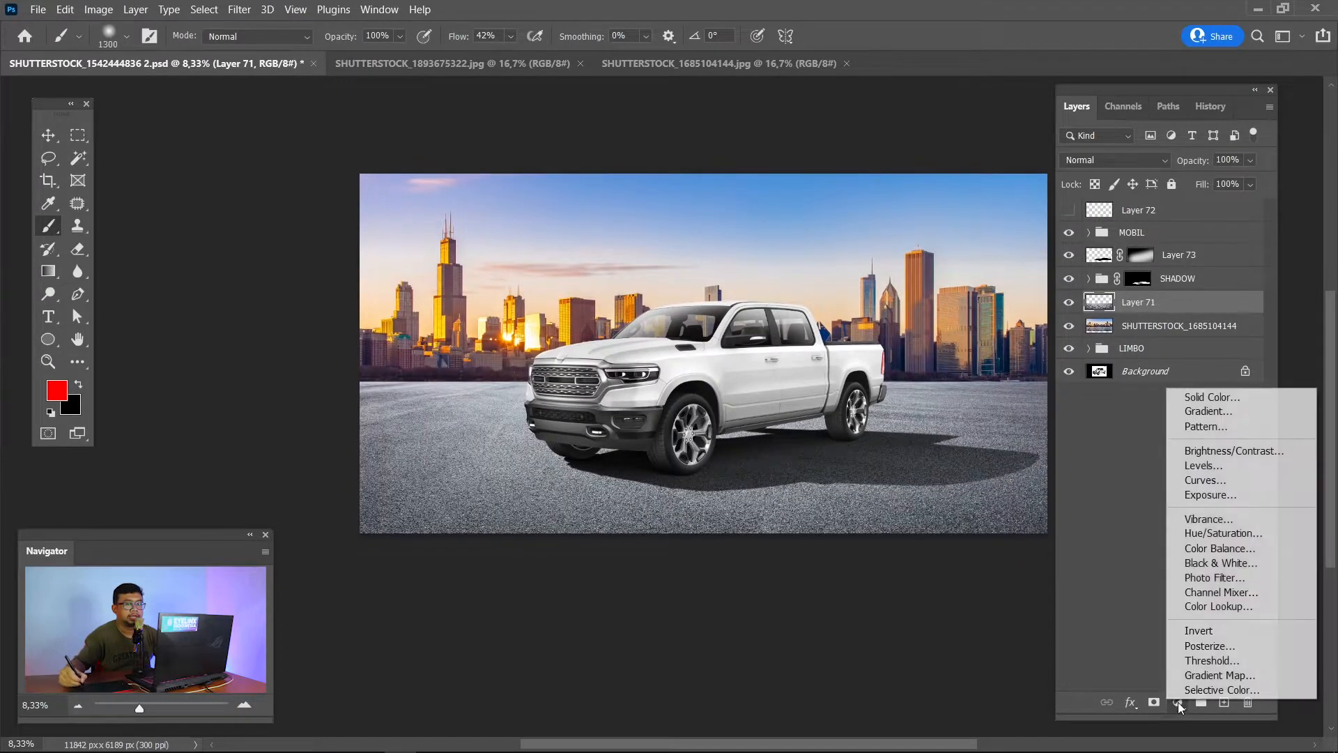
{"action": "left_click", "coordinate": [1213, 548]}
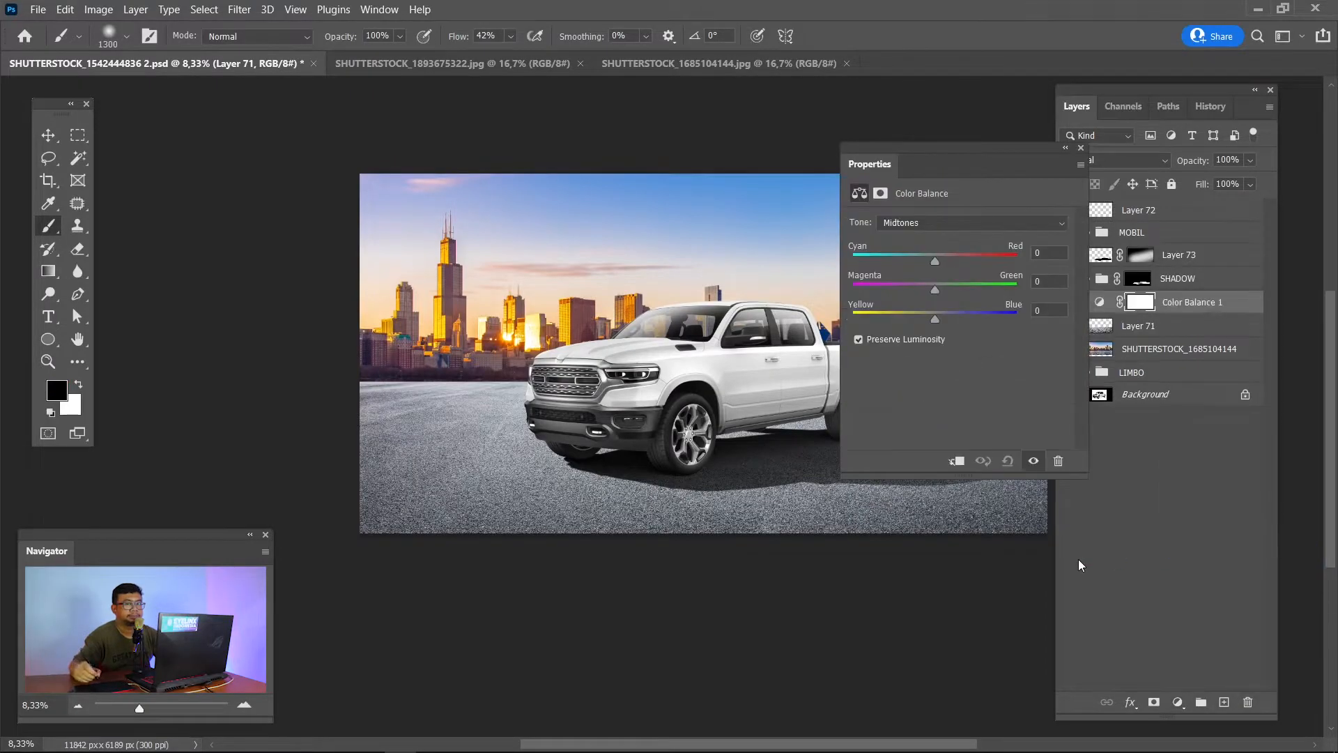
{"action": "right_click", "coordinate": [1227, 304]}
{"action": "left_click", "coordinate": [1103, 358]}
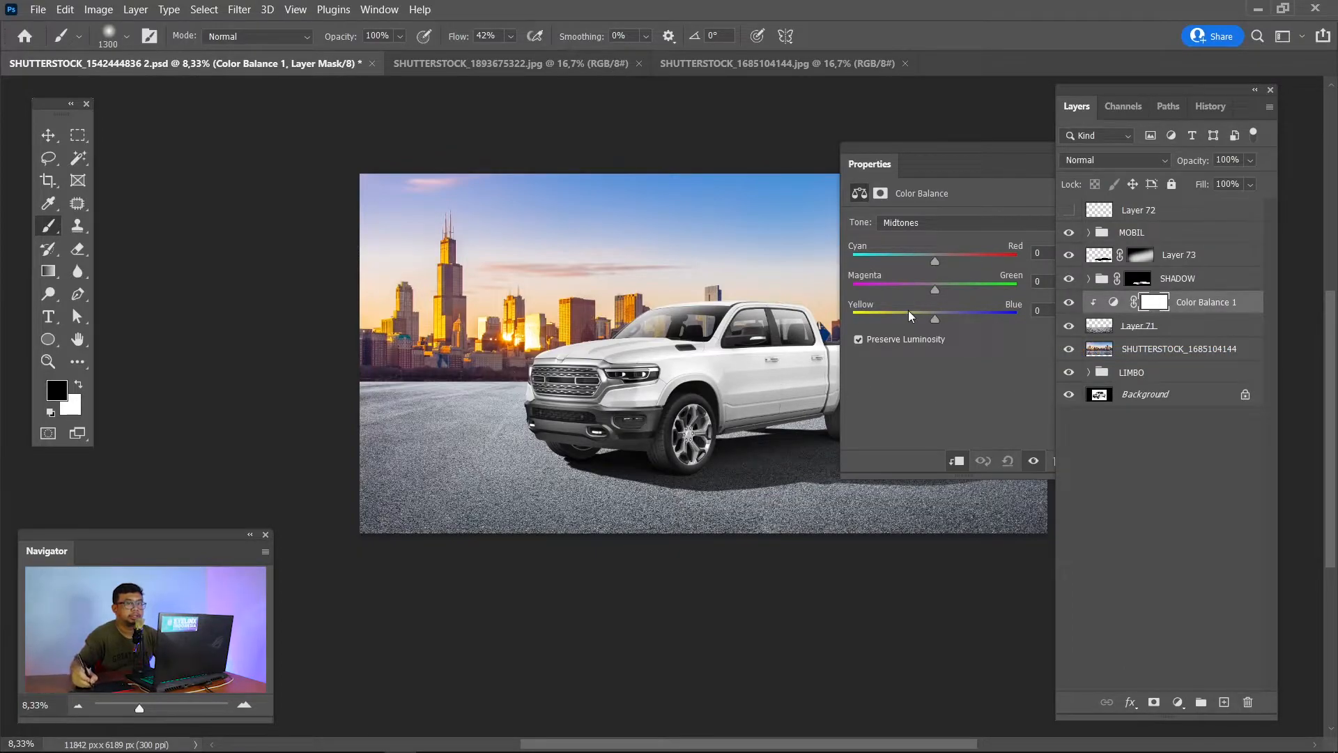
{"action": "left_click_drag", "start_coordinate": [917, 314], "coordinate": [886, 316]}
{"action": "left_click_drag", "start_coordinate": [969, 257], "coordinate": [992, 258]}
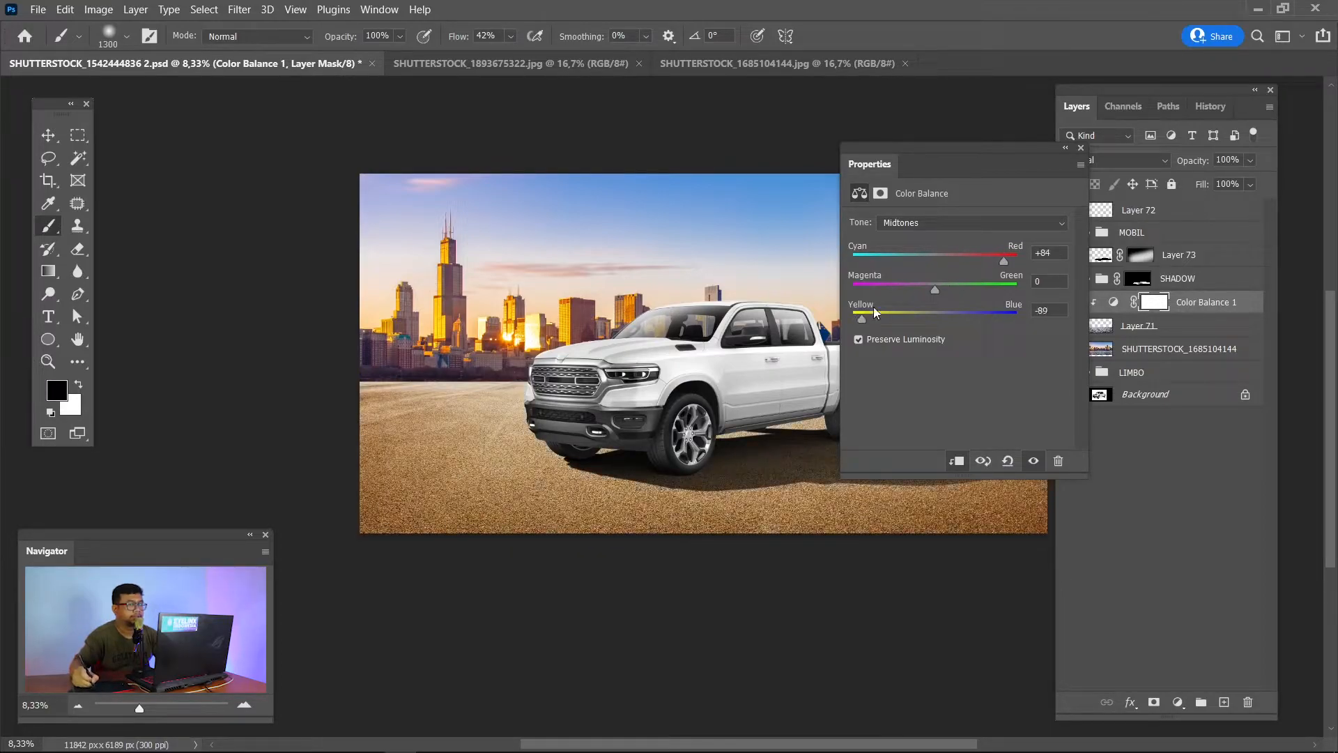
{"action": "left_click", "coordinate": [1081, 148]}
Compare the asphalt with and without the Color Balance adjustment.
{"action": "left_click", "coordinate": [1069, 303]}
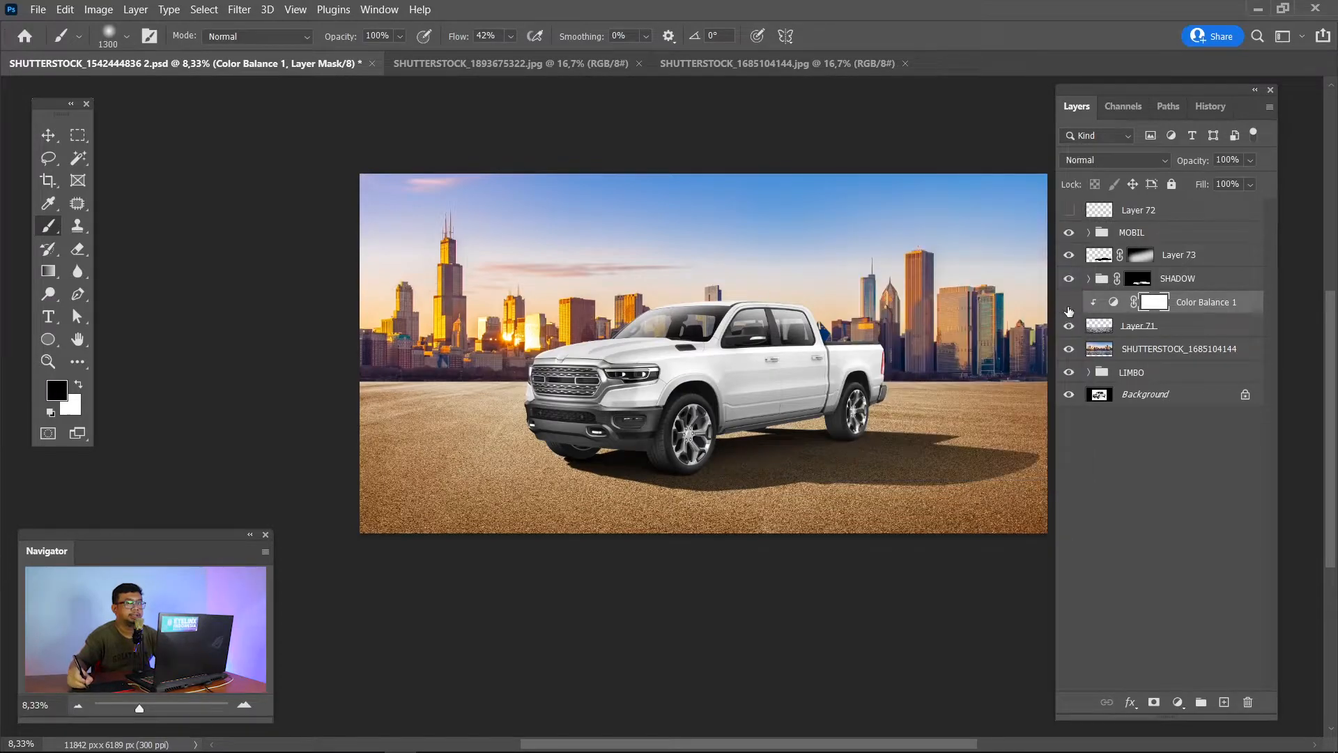
{"action": "left_click", "coordinate": [1069, 304]}
{"action": "left_click", "coordinate": [1070, 304]}
{"action": "left_click", "coordinate": [1069, 305]}
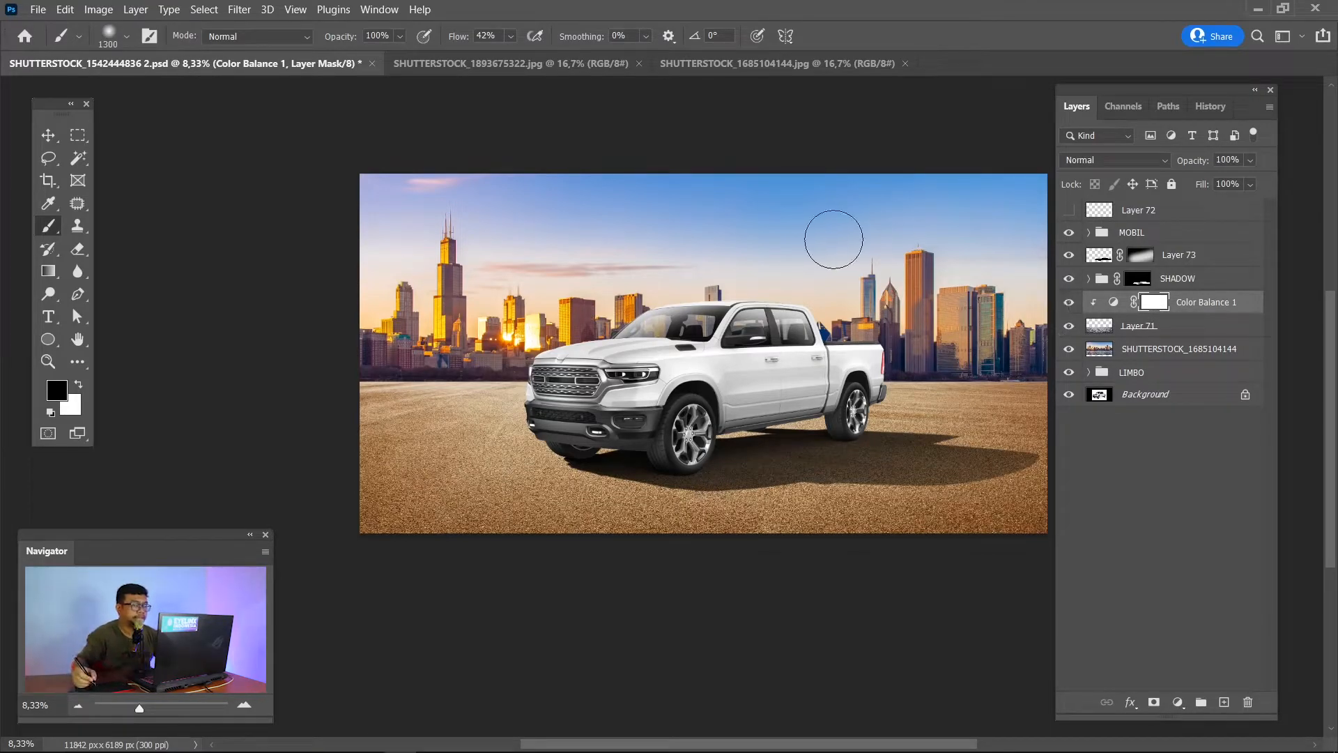
Invert the Color Balance adjustment's mask to black and make white the foreground color.
{"action": "key", "text": "v"}
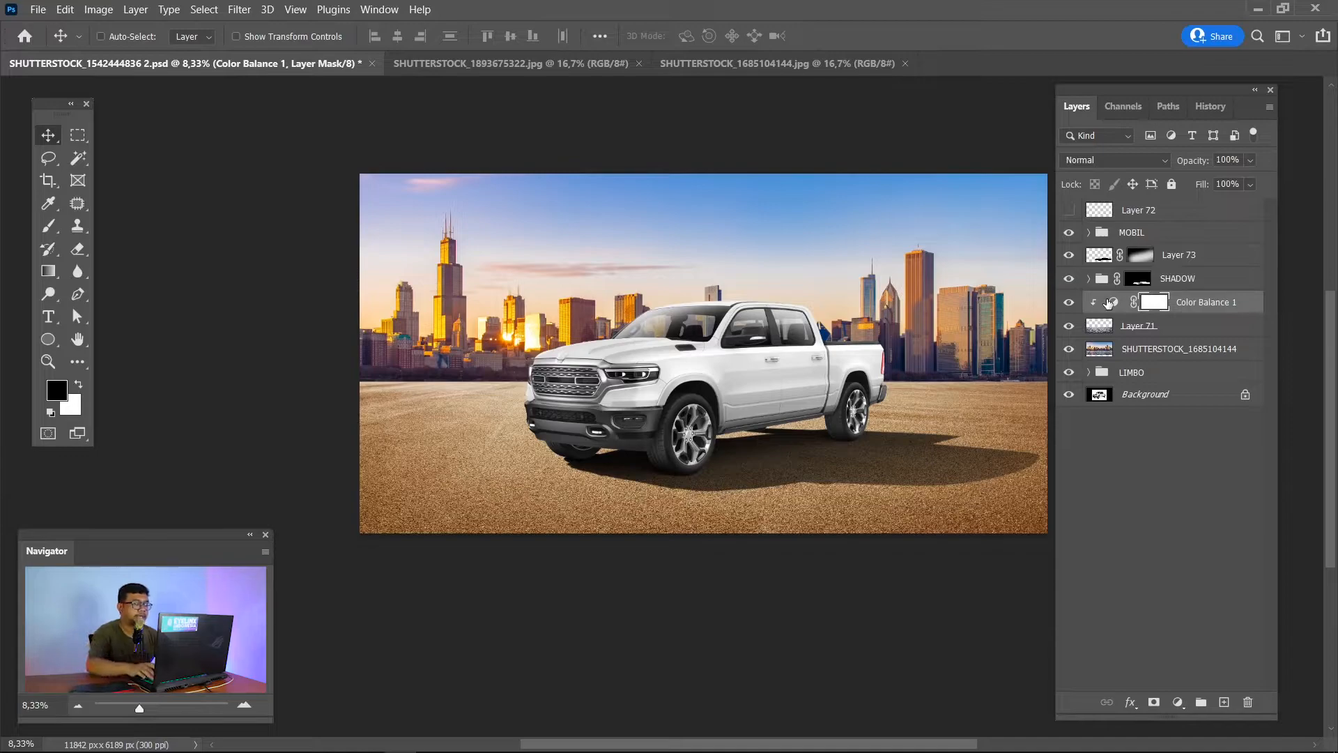
{"action": "key", "text": "x"}
{"action": "key", "text": "ctrl+i"}
{"action": "key", "text": "ctrl+minus"}
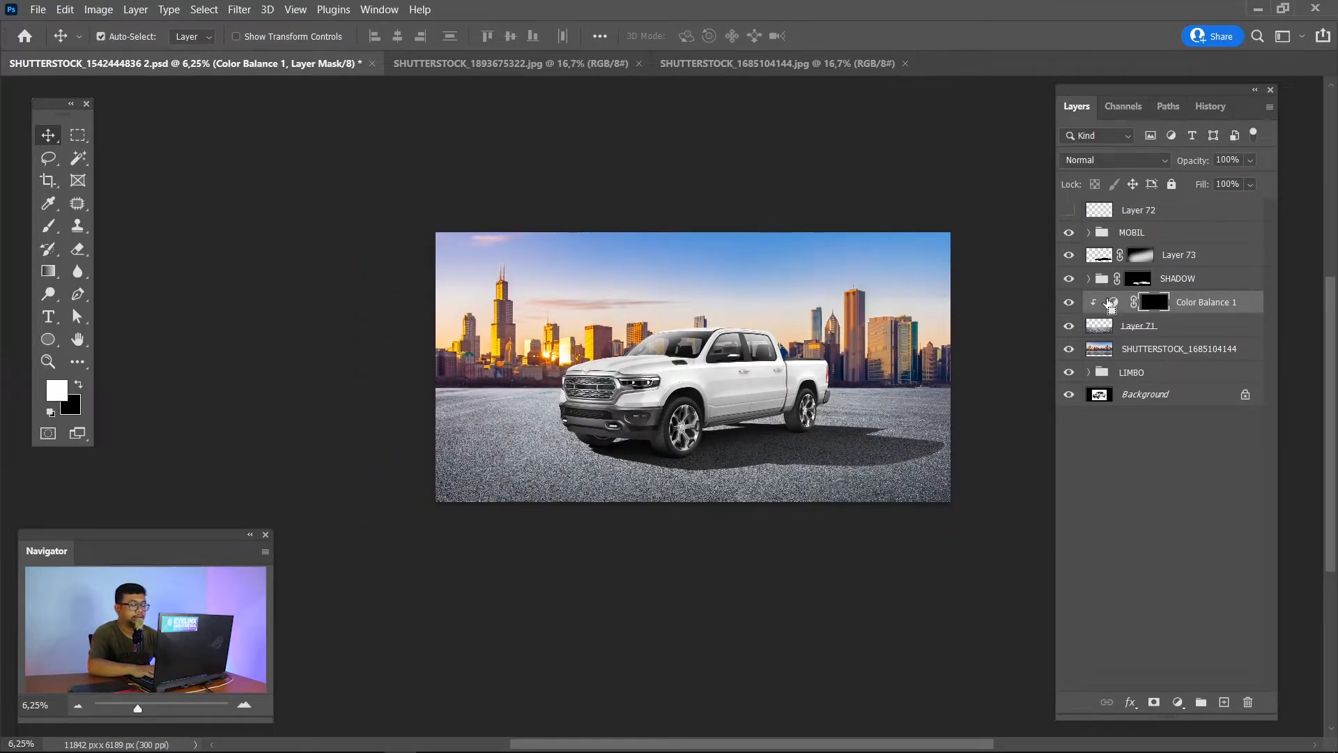
{"action": "key", "text": "ctrl+minus"}
Paint white on the Color Balance mask with a 5000 px brush at 42% flow to reveal the warm tint on the asphalt.
{"action": "key", "text": "b"}
{"action": "key", "text": "bracketright"}
{"action": "key", "text": "bracketright"}
{"action": "key", "text": "bracketright"}
{"action": "key", "text": "bracketright"}
{"action": "key", "text": "bracketright"}
{"action": "key", "text": "bracketright"}
{"action": "key", "text": "bracketright"}
{"action": "key", "text": "bracketright"}
{"action": "key", "text": "bracketright"}
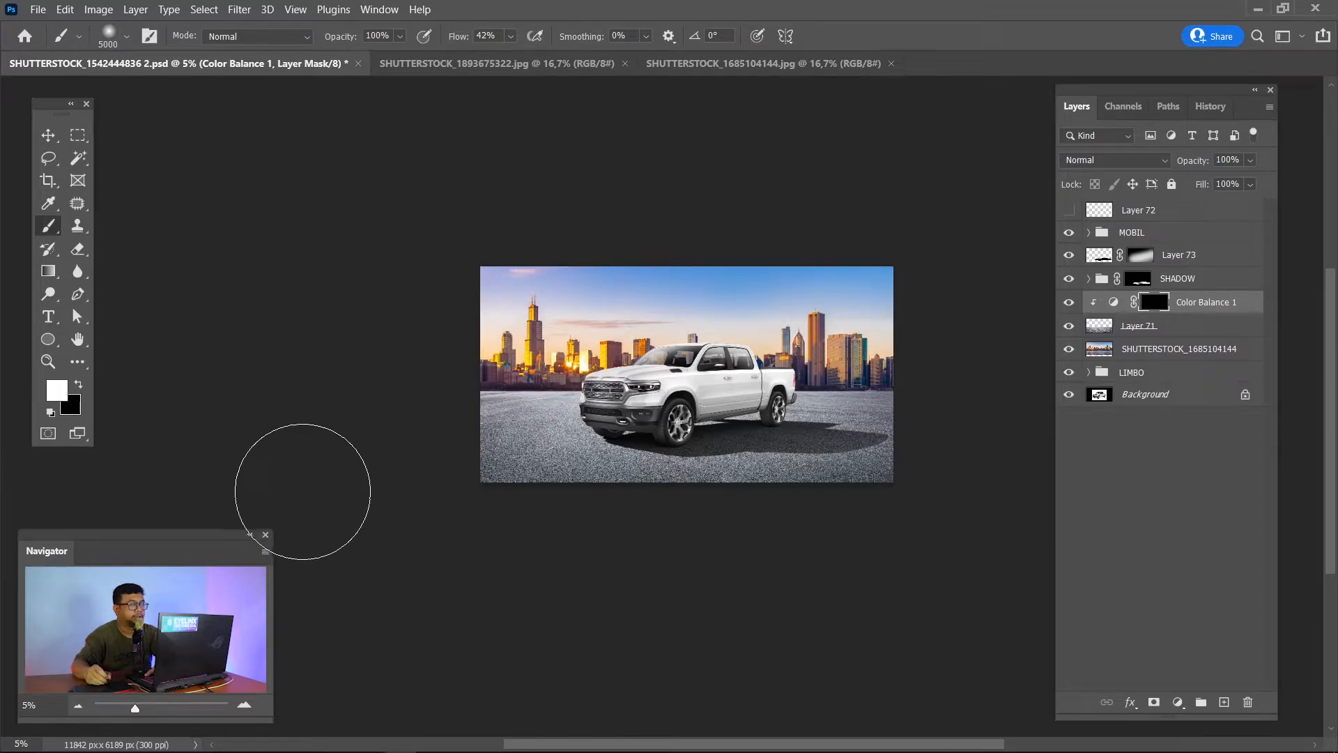
{"action": "left_click_drag", "start_coordinate": [311, 487], "coordinate": [954, 330]}
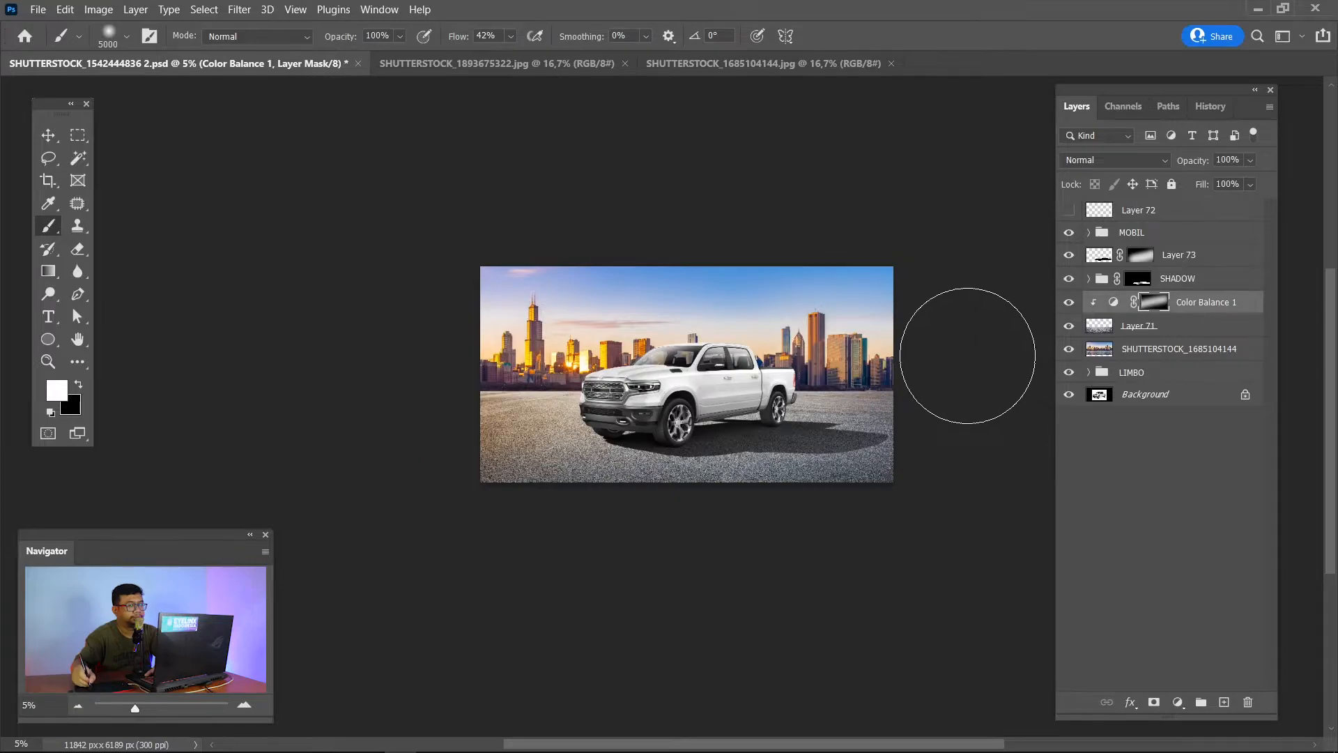
Lower the brush to 29% opacity and 25% flow and paint more white on the Color Balance mask over the asphalt.
{"action": "left_click", "coordinate": [400, 37]}
{"action": "left_click", "coordinate": [362, 55]}
{"action": "left_click", "coordinate": [510, 36]}
{"action": "left_click", "coordinate": [502, 55]}
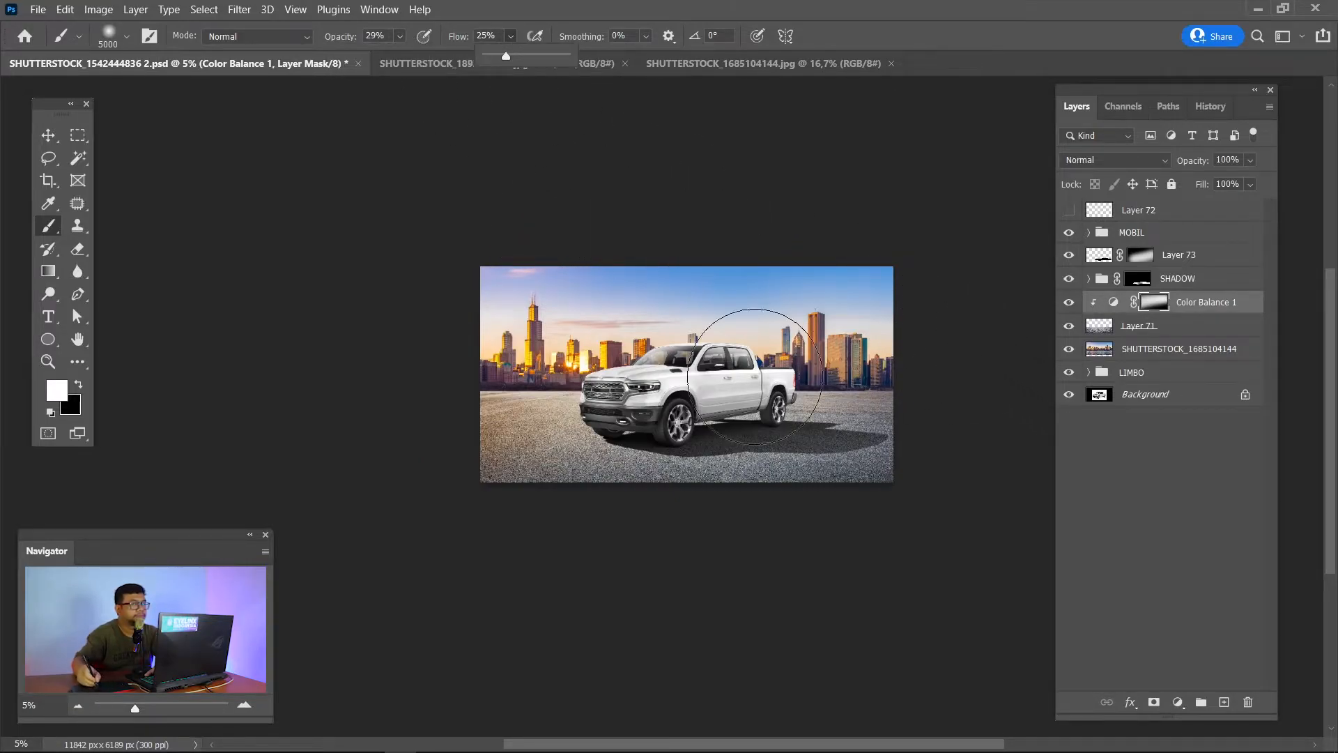
{"action": "left_click", "coordinate": [648, 471]}
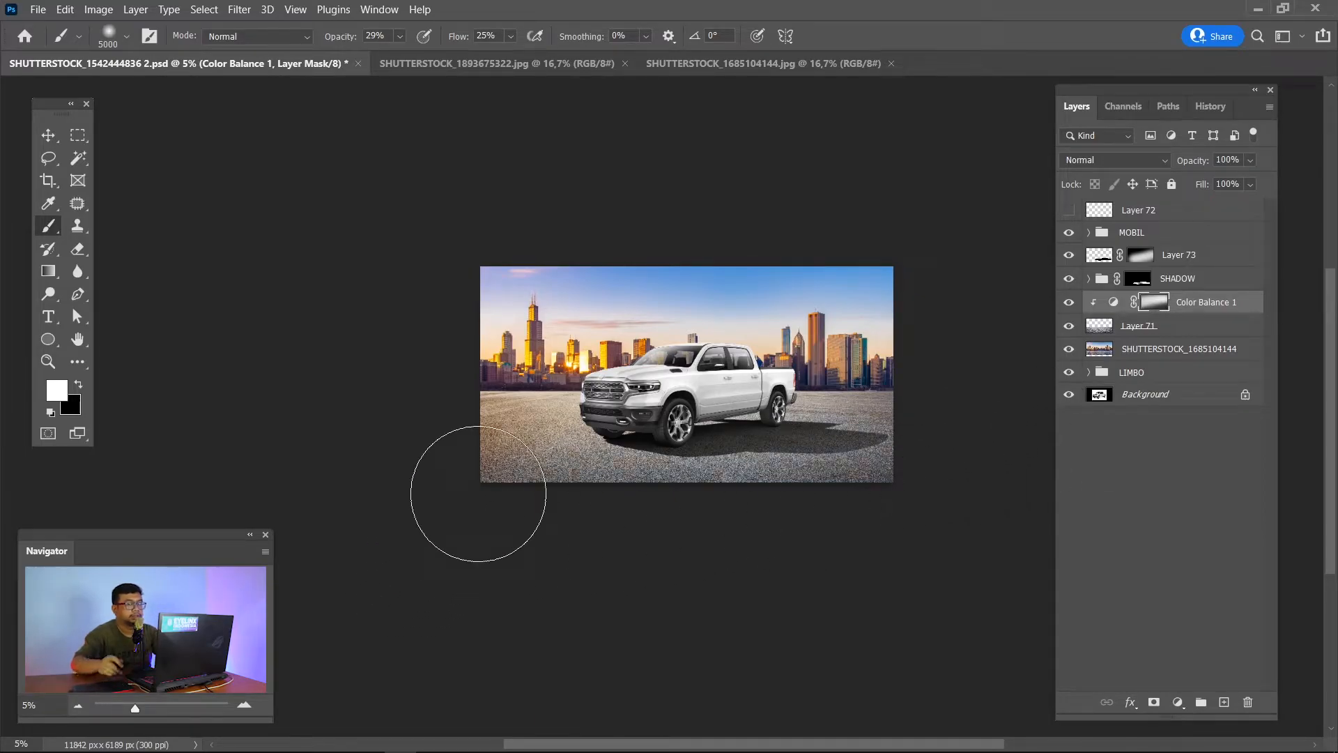
Add a Brightness/Contrast adjustment above Color Balance 1, clip it to Layer 71 and set its brightness to 46.
{"action": "key", "text": "ctrl+plus"}
{"action": "key", "text": "ctrl+plus"}
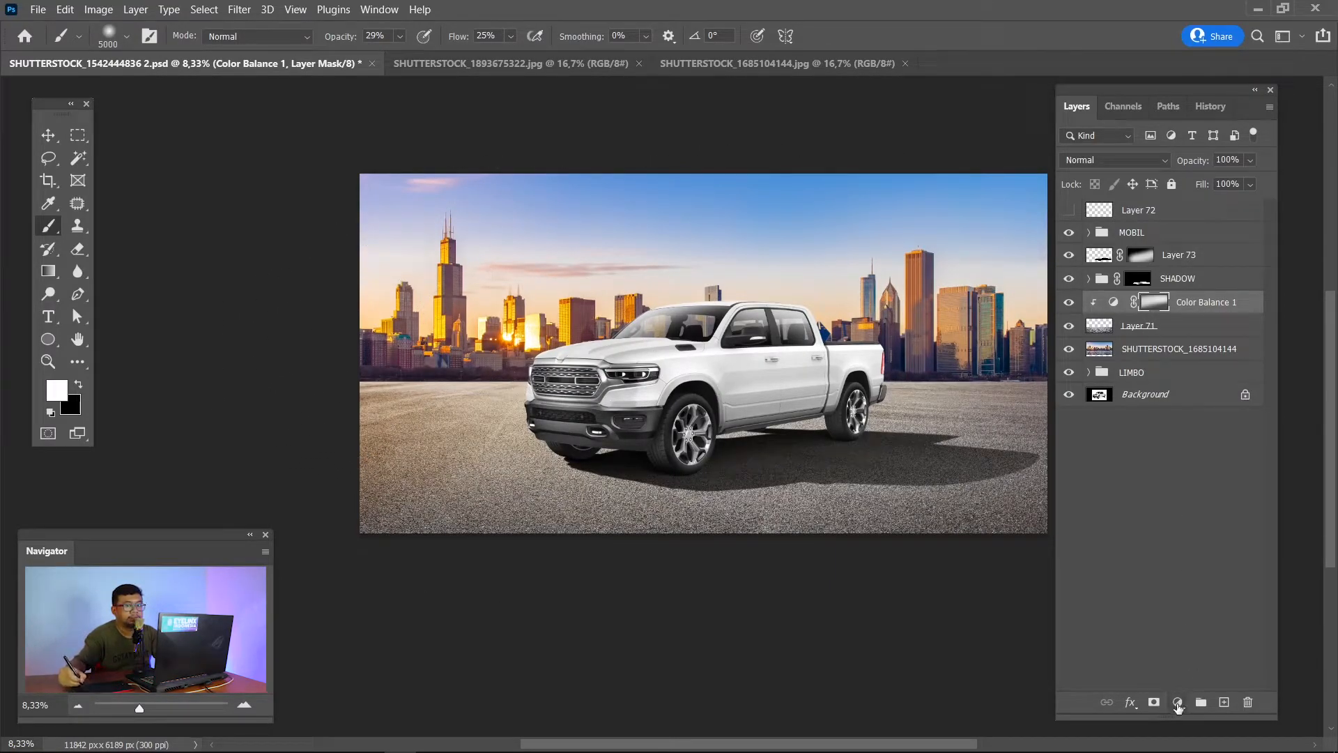
{"action": "left_click", "coordinate": [1178, 703]}
{"action": "left_click", "coordinate": [1230, 467]}
{"action": "right_click", "coordinate": [1238, 307]}
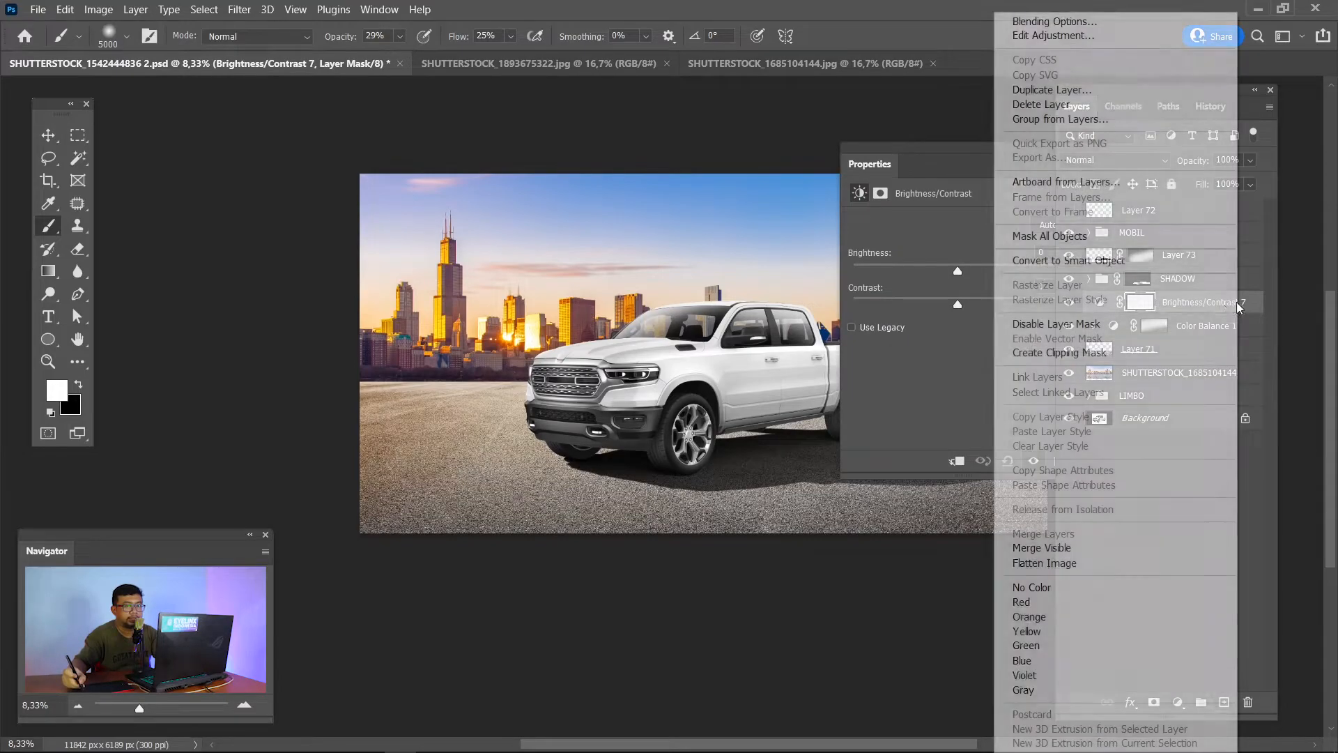
{"action": "left_click", "coordinate": [1060, 352]}
{"action": "left_click_drag", "start_coordinate": [980, 272], "coordinate": [993, 265]}
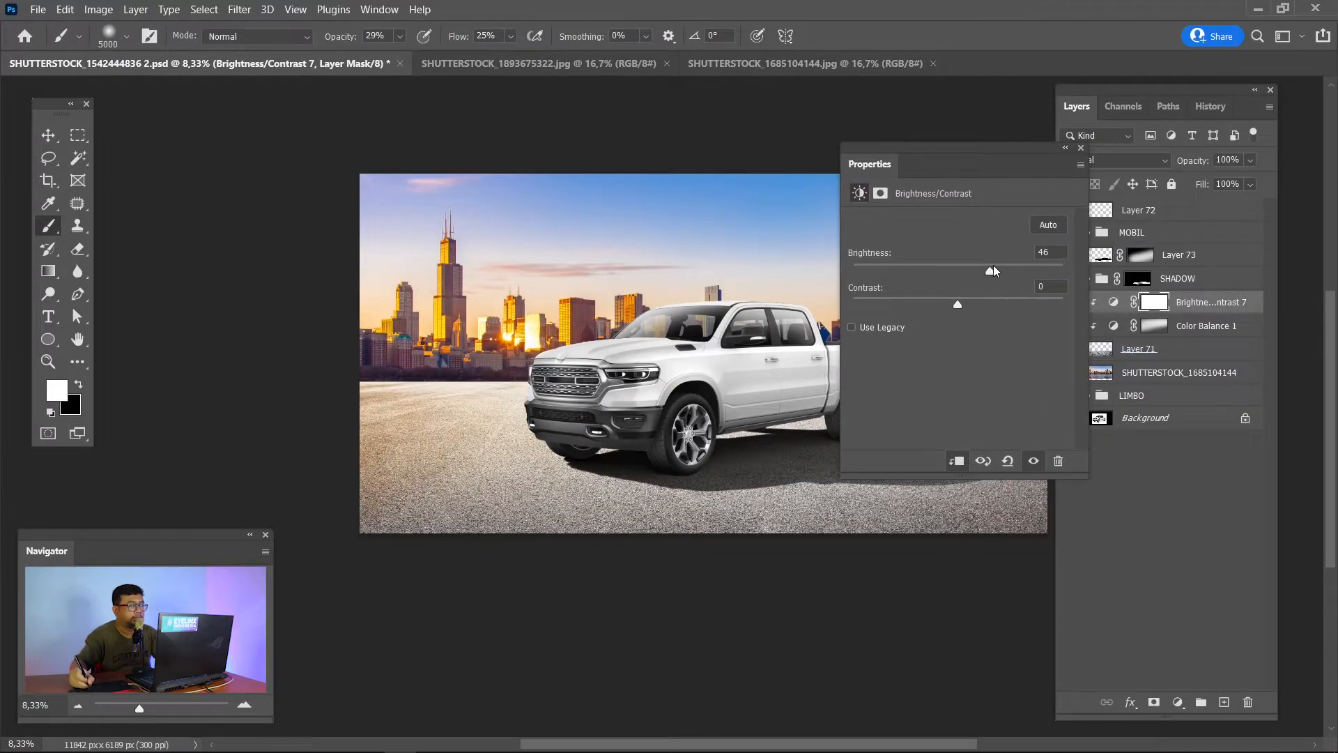
{"action": "left_click", "coordinate": [1081, 147]}
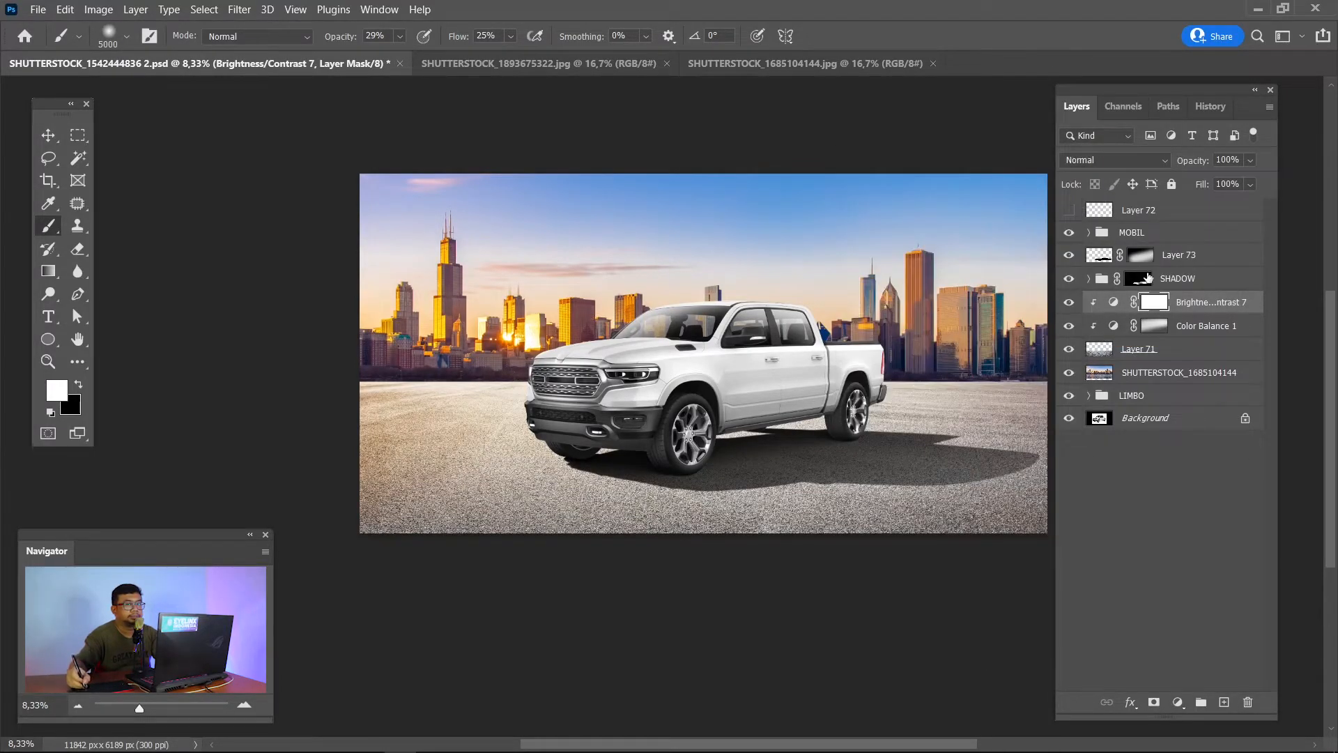
Invert the Brightness/Contrast mask to black and paint white near the sun side to brighten the asphalt there.
{"action": "key", "text": "ctrl+i"}
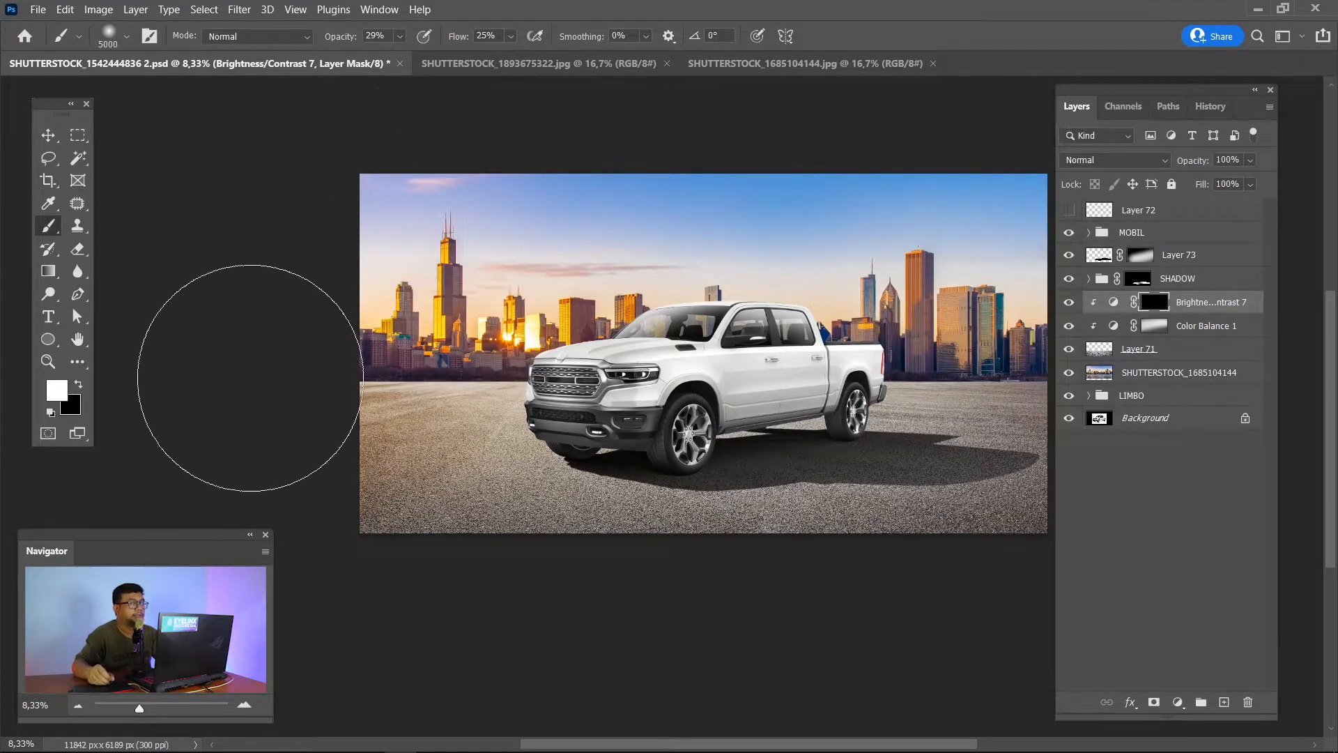
{"action": "left_click_drag", "start_coordinate": [593, 300], "coordinate": [593, 295]}
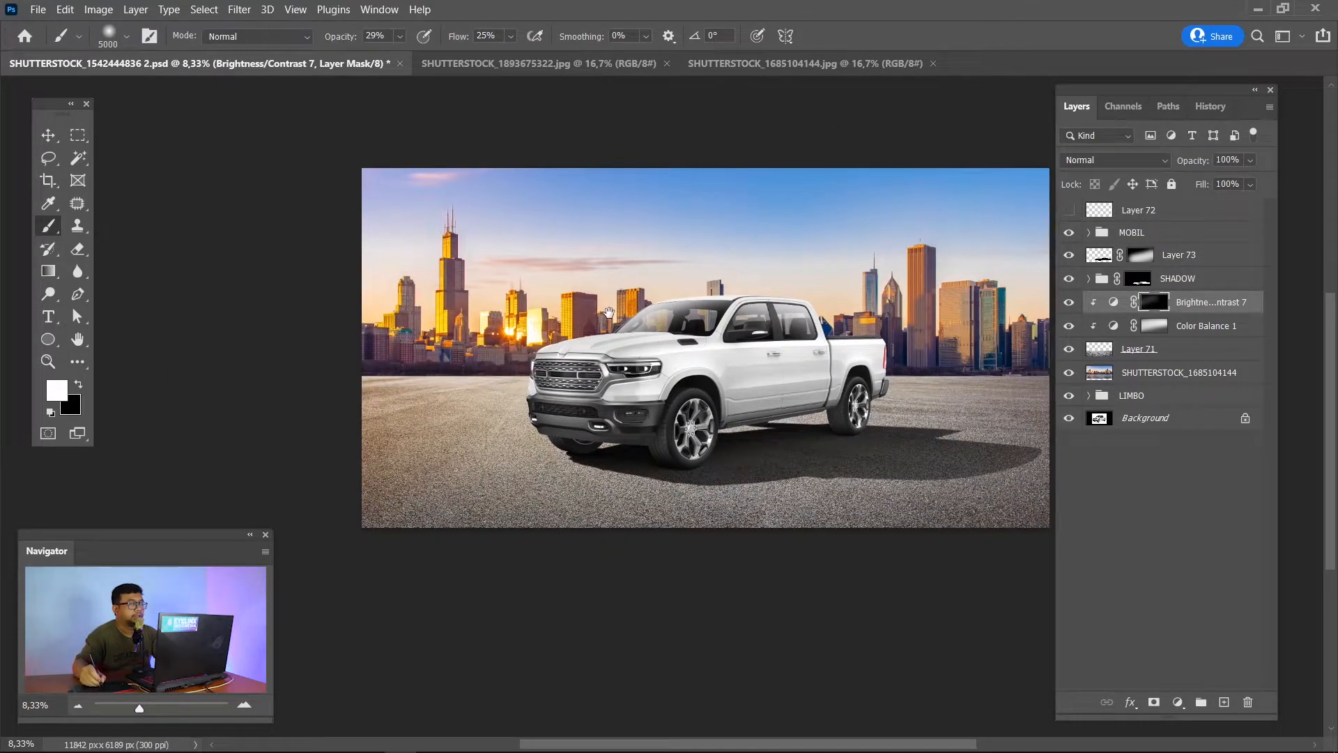
{"action": "left_click", "coordinate": [328, 357]}
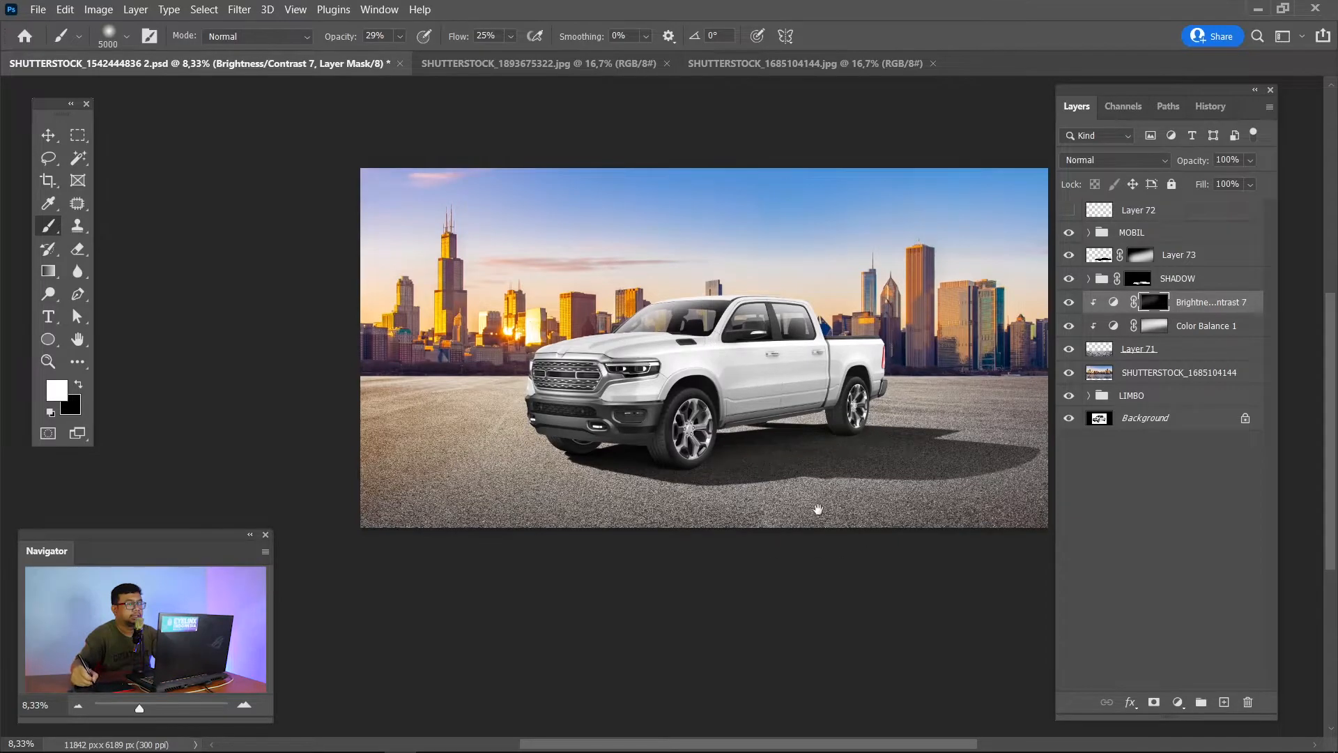
Add a Brightness/Contrast adjustment above Color Balance 1, clipped to Layer 71, and lower its brightness to -87.
{"action": "left_click_drag", "start_coordinate": [816, 510], "coordinate": [480, 401]}
{"action": "key", "text": "ctrl+minus"}
{"action": "key", "text": "ctrl+minus"}
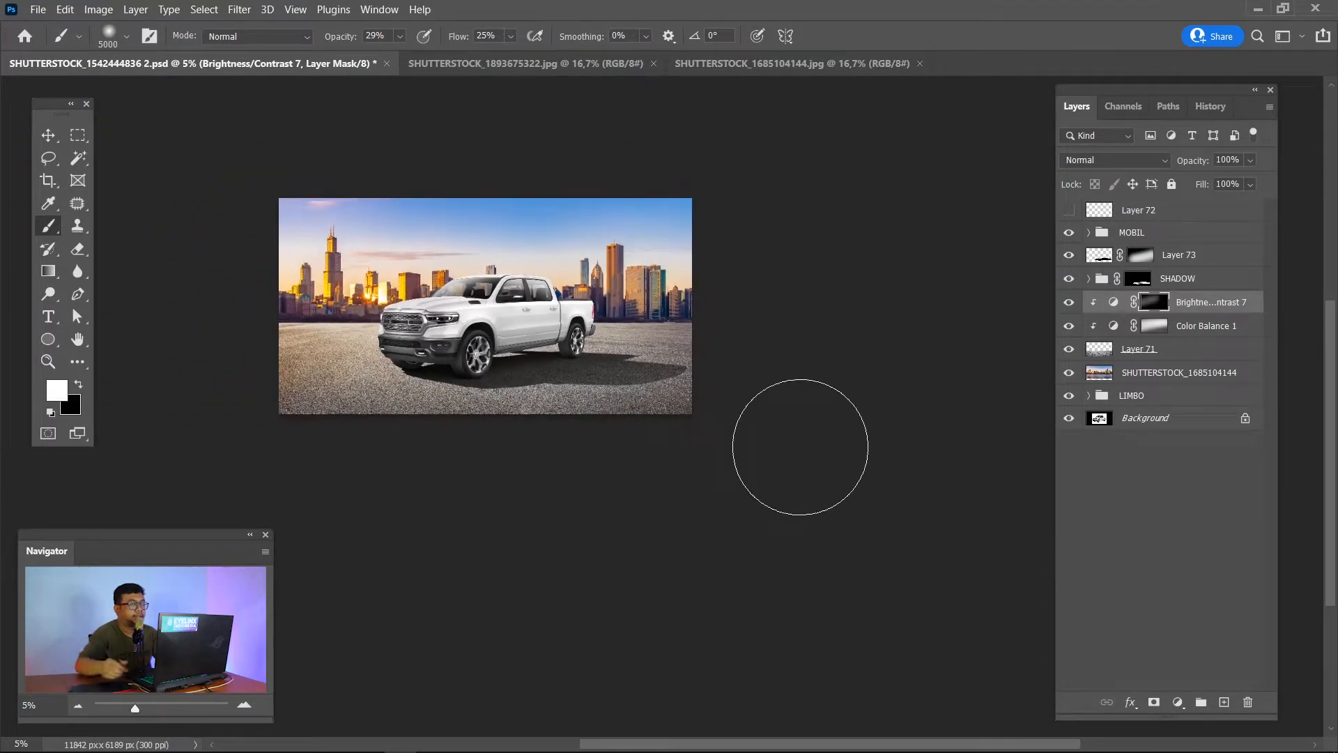
{"action": "key", "text": "v"}
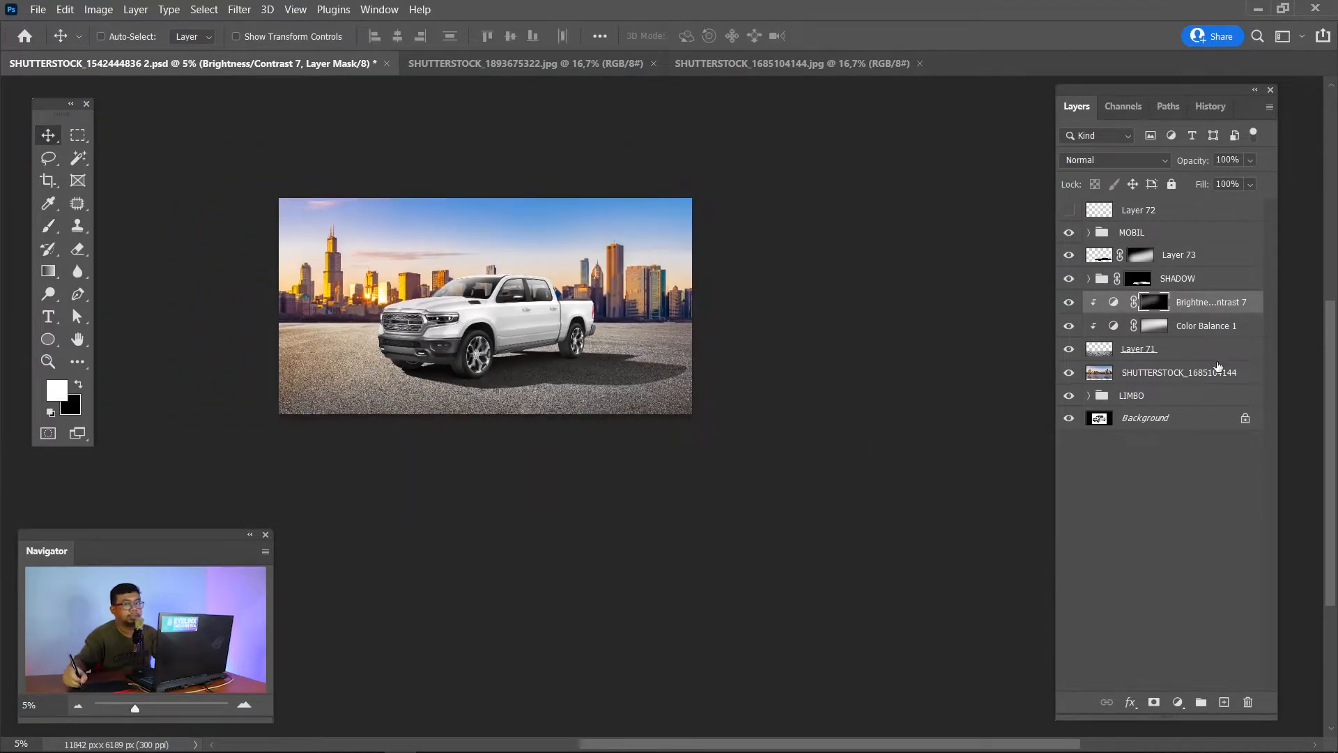
{"action": "left_click", "coordinate": [1220, 328]}
{"action": "left_click", "coordinate": [1177, 701]}
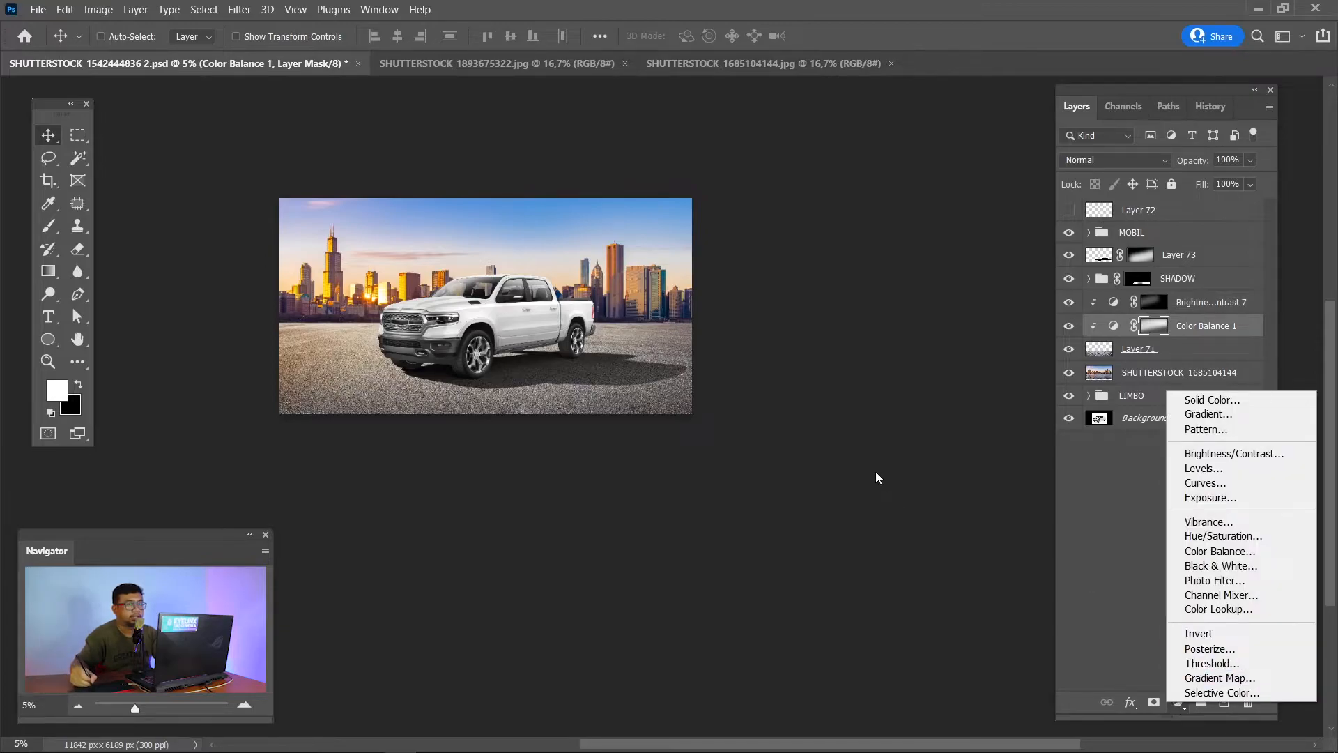
{"action": "left_click", "coordinate": [1234, 454]}
{"action": "left_click_drag", "start_coordinate": [957, 265], "coordinate": [904, 268]}
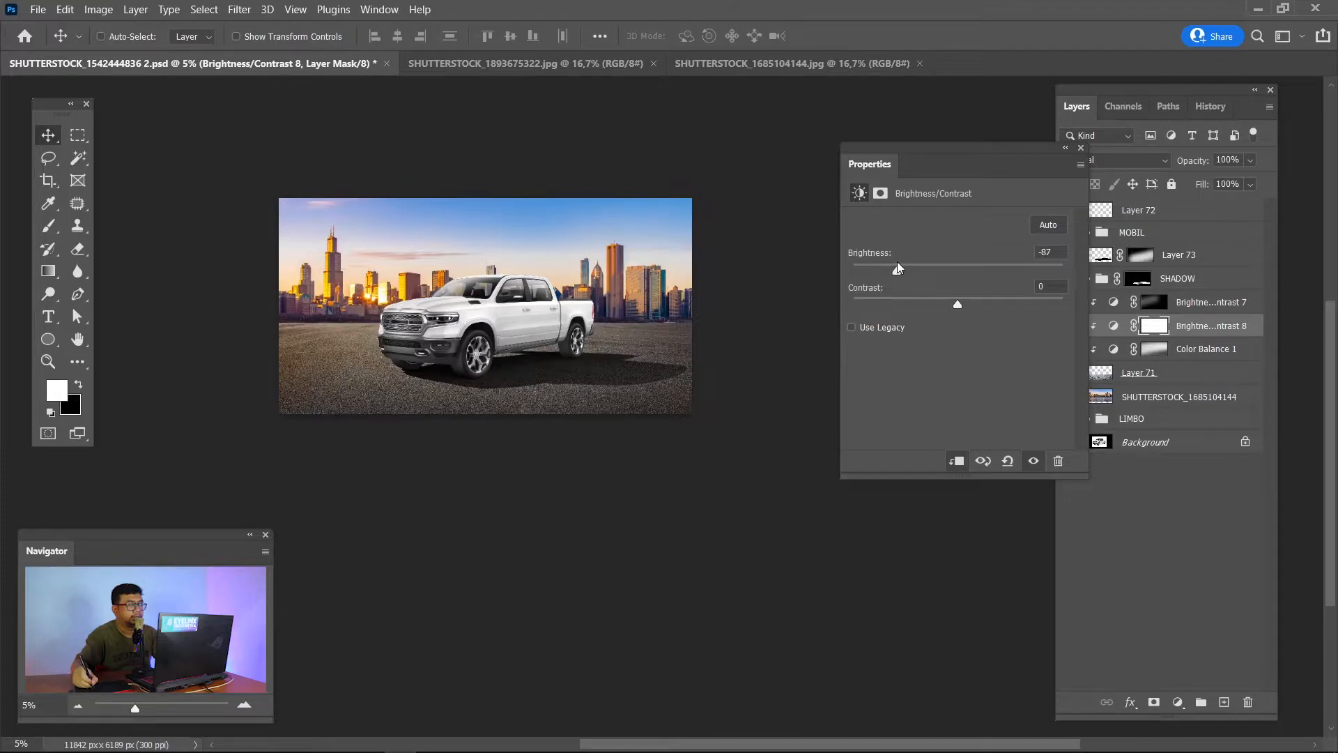
{"action": "left_click", "coordinate": [1081, 148]}
Paint black on the new Brightness/Contrast mask at 100% opacity and flow over the distant asphalt, keeping the darkening in the foreground.
{"action": "key", "text": "ctrl+plus"}
{"action": "key", "text": "ctrl+plus"}
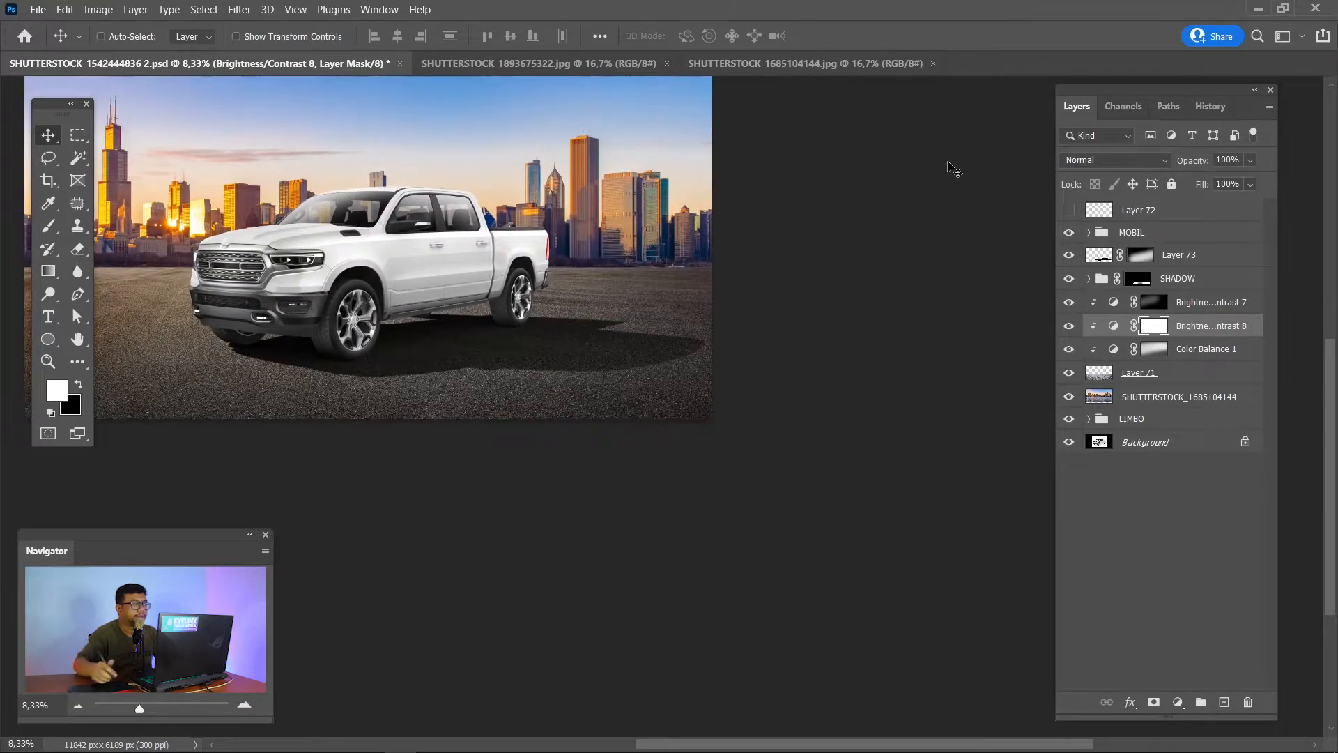
{"action": "left_click_drag", "start_coordinate": [607, 355], "coordinate": [824, 380]}
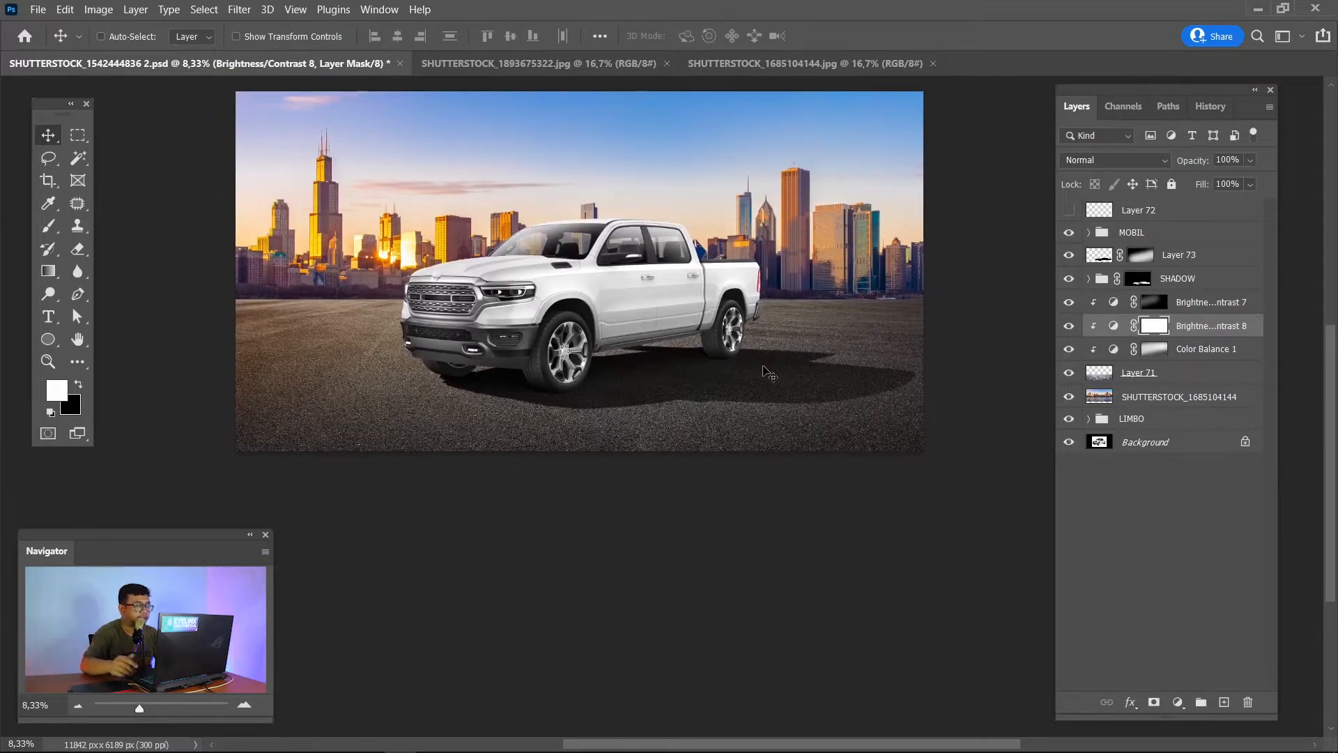
{"action": "key", "text": "b"}
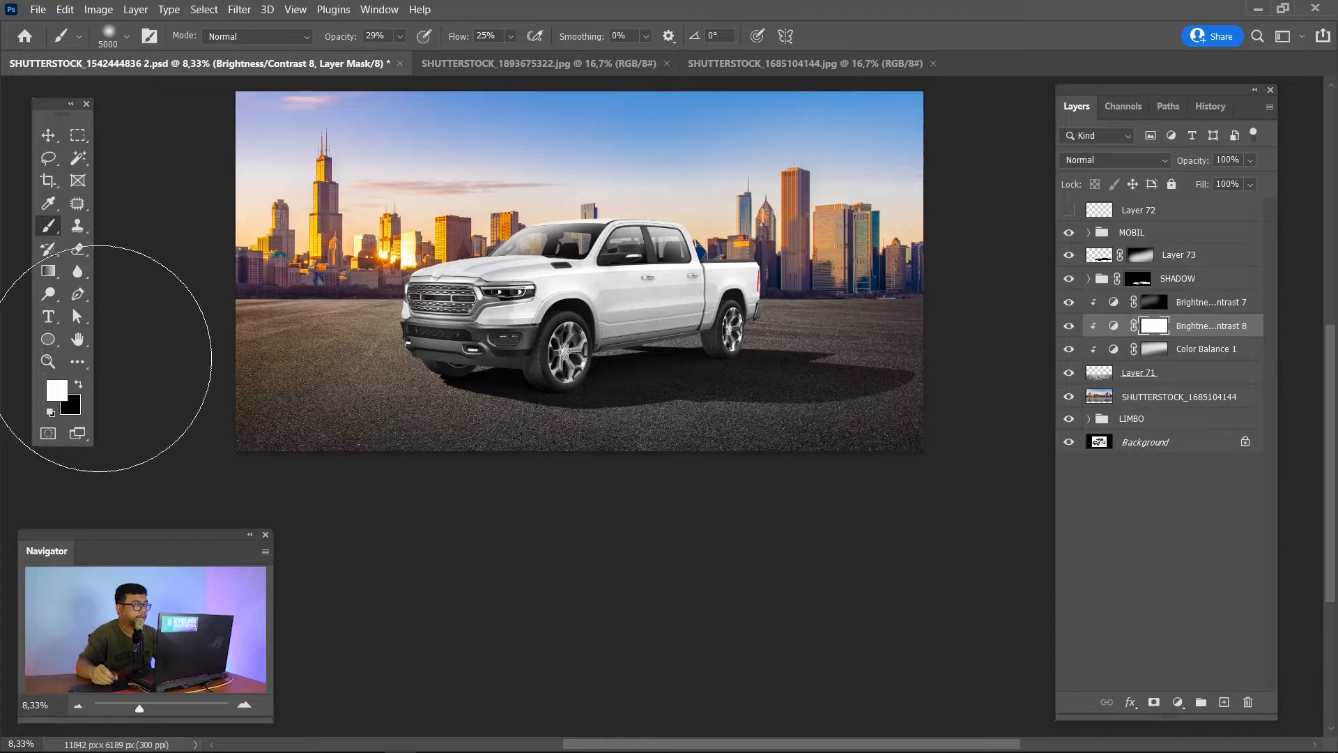
{"action": "key", "text": "x"}
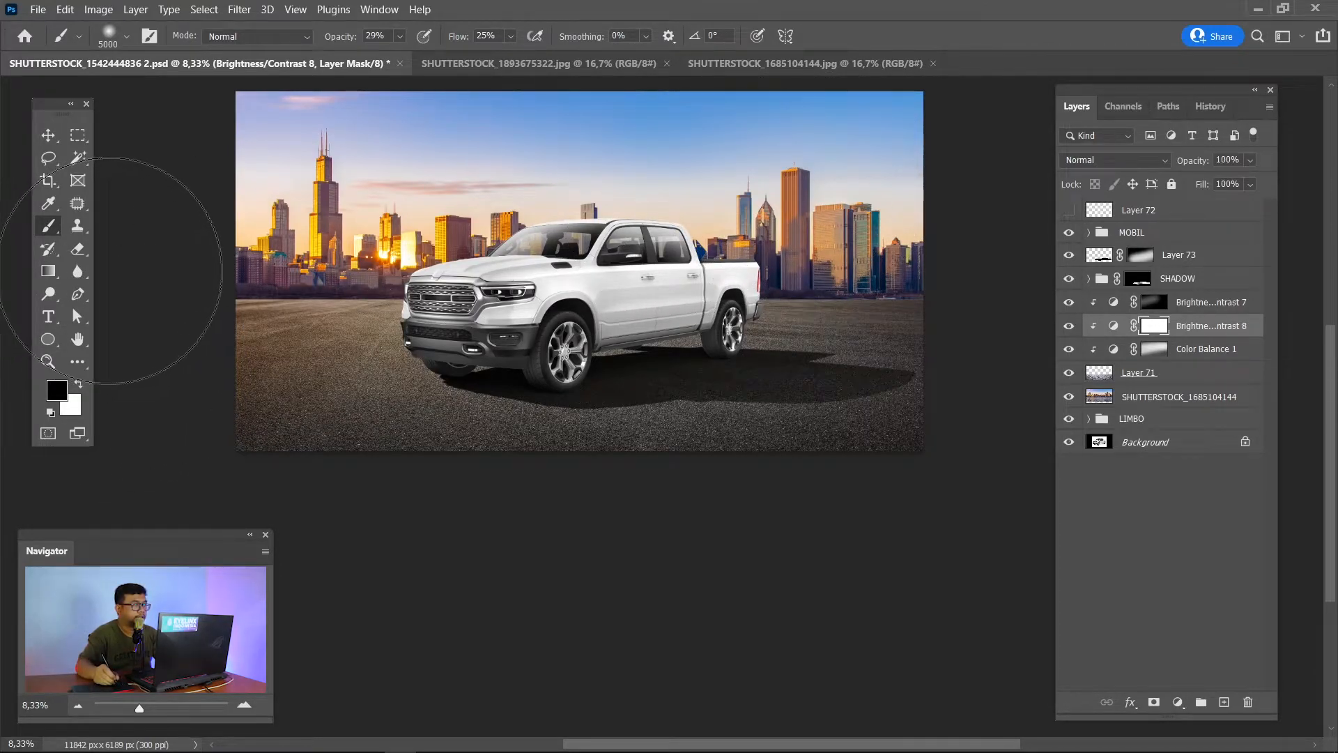
{"action": "left_click_drag", "start_coordinate": [345, 40], "coordinate": [356, 42]}
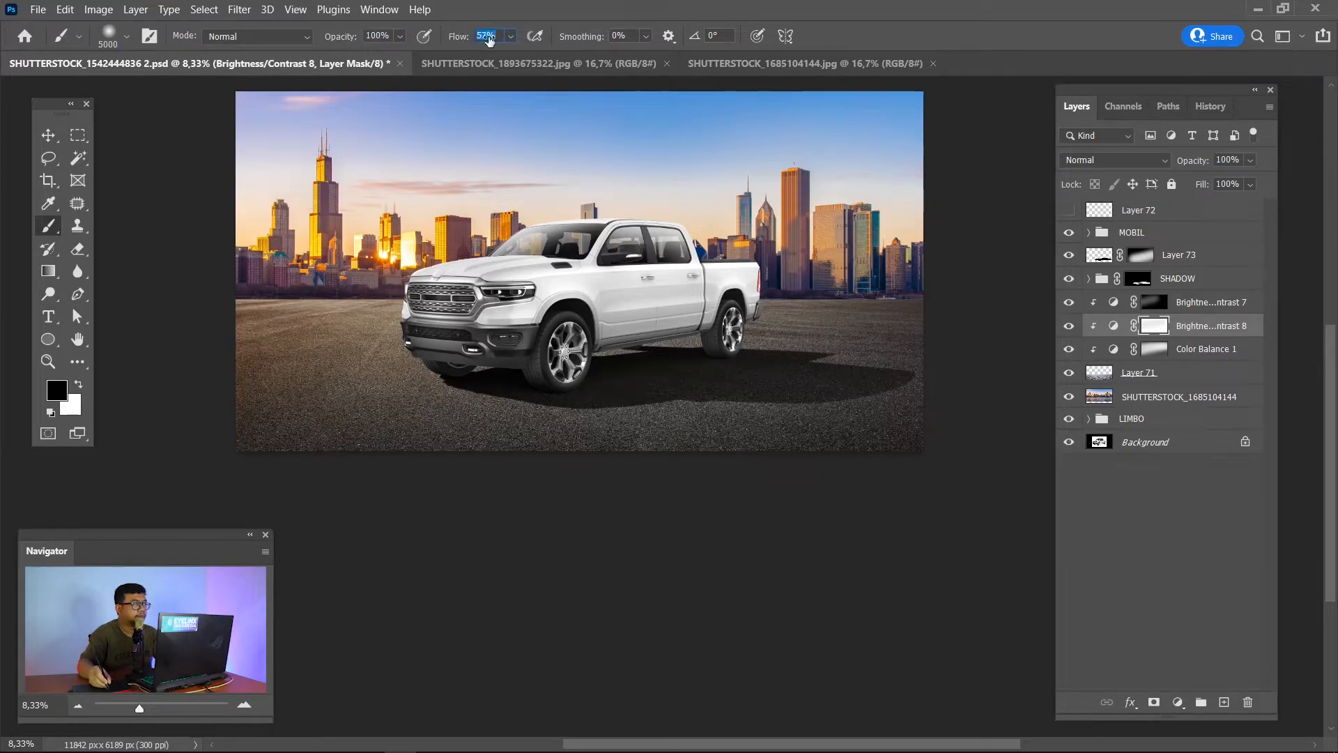
{"action": "type", "text": "100"}
{"action": "key", "text": "Return"}
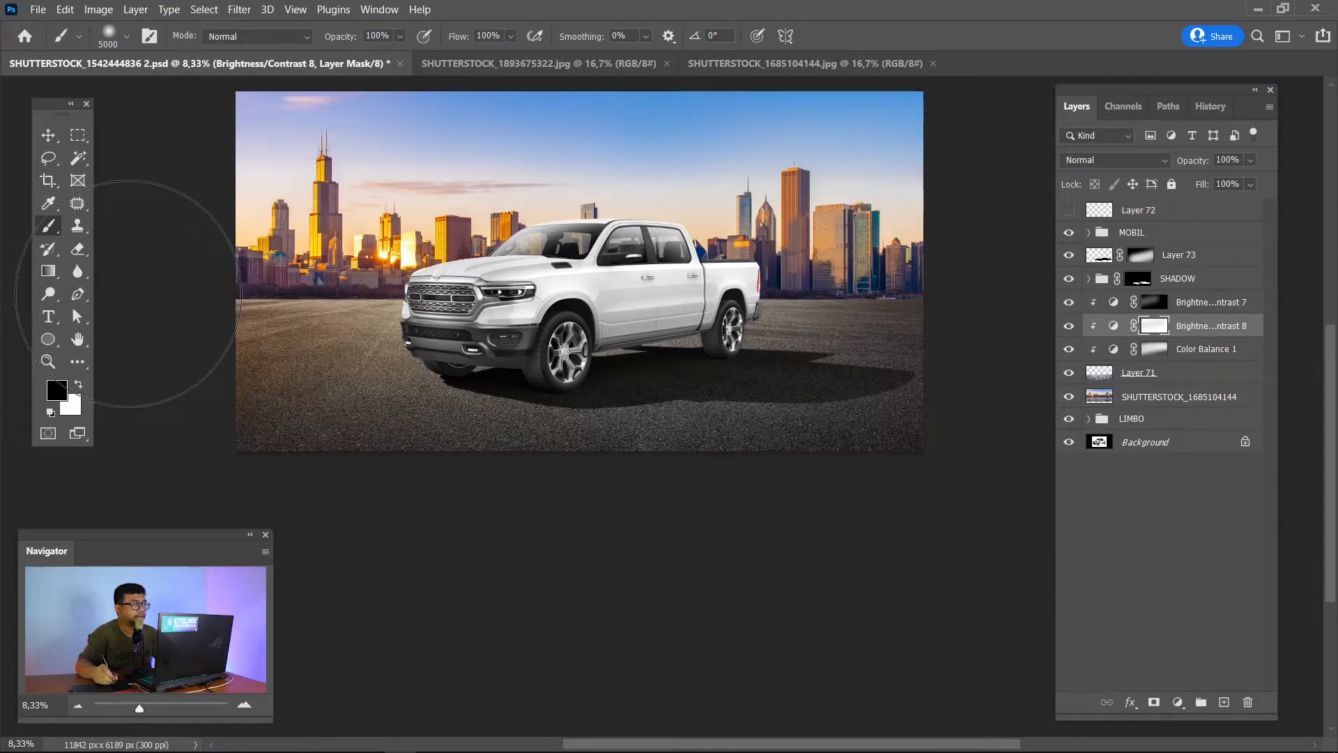
{"action": "left_click_drag", "start_coordinate": [129, 294], "coordinate": [126, 295]}
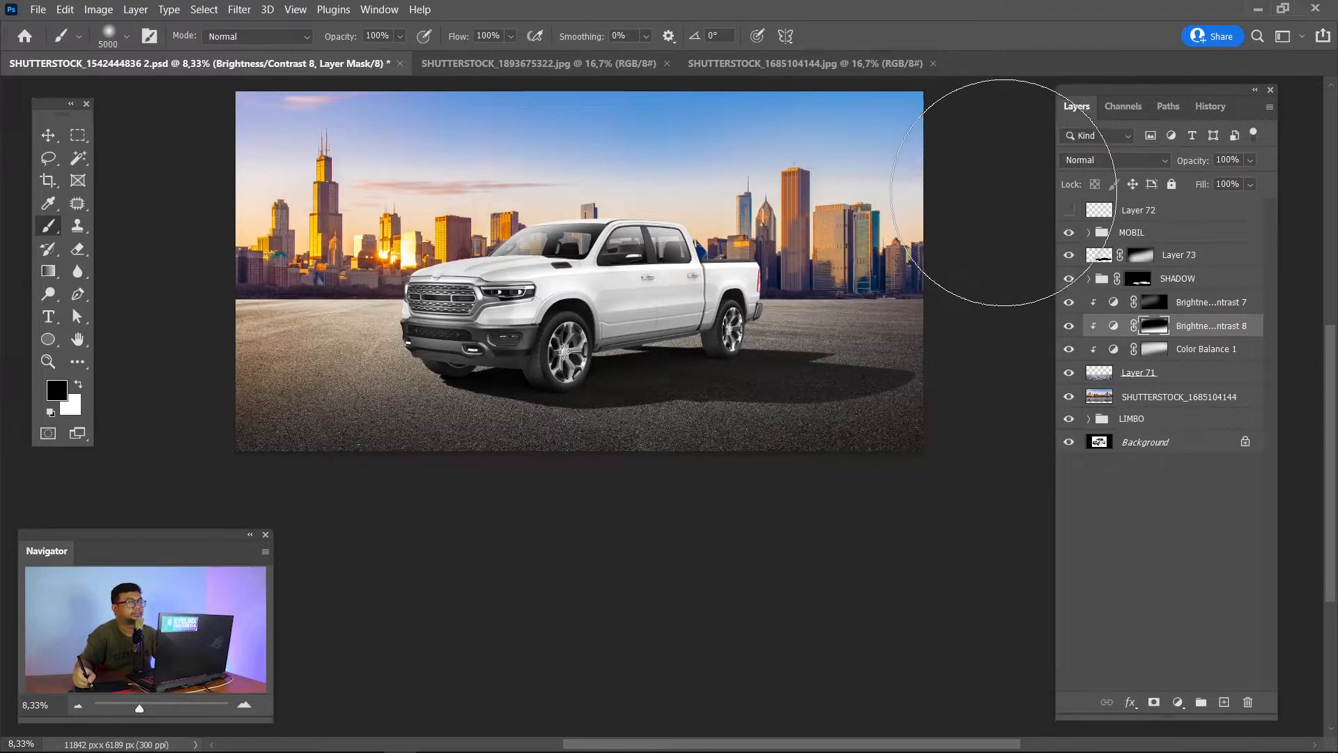
{"action": "left_click_drag", "start_coordinate": [617, 380], "coordinate": [738, 380]}
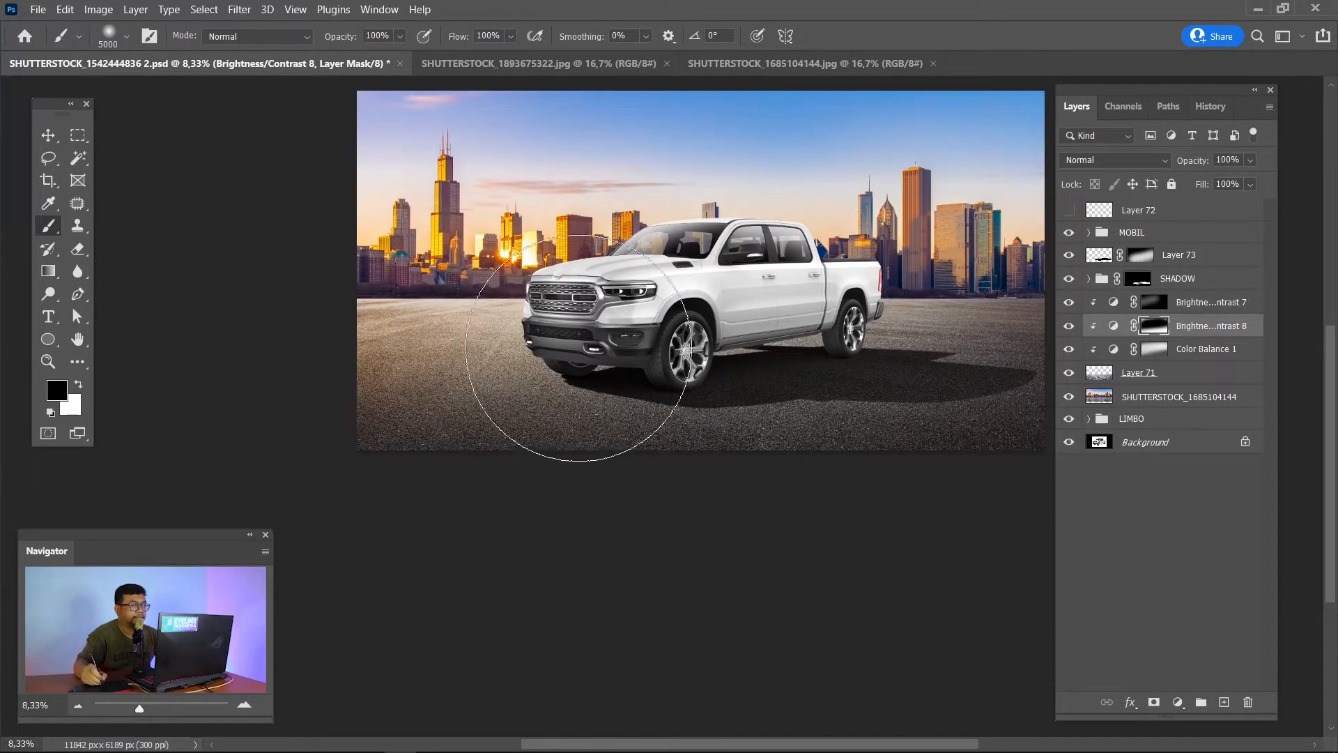
{"action": "left_click_drag", "start_coordinate": [639, 469], "coordinate": [560, 484]}
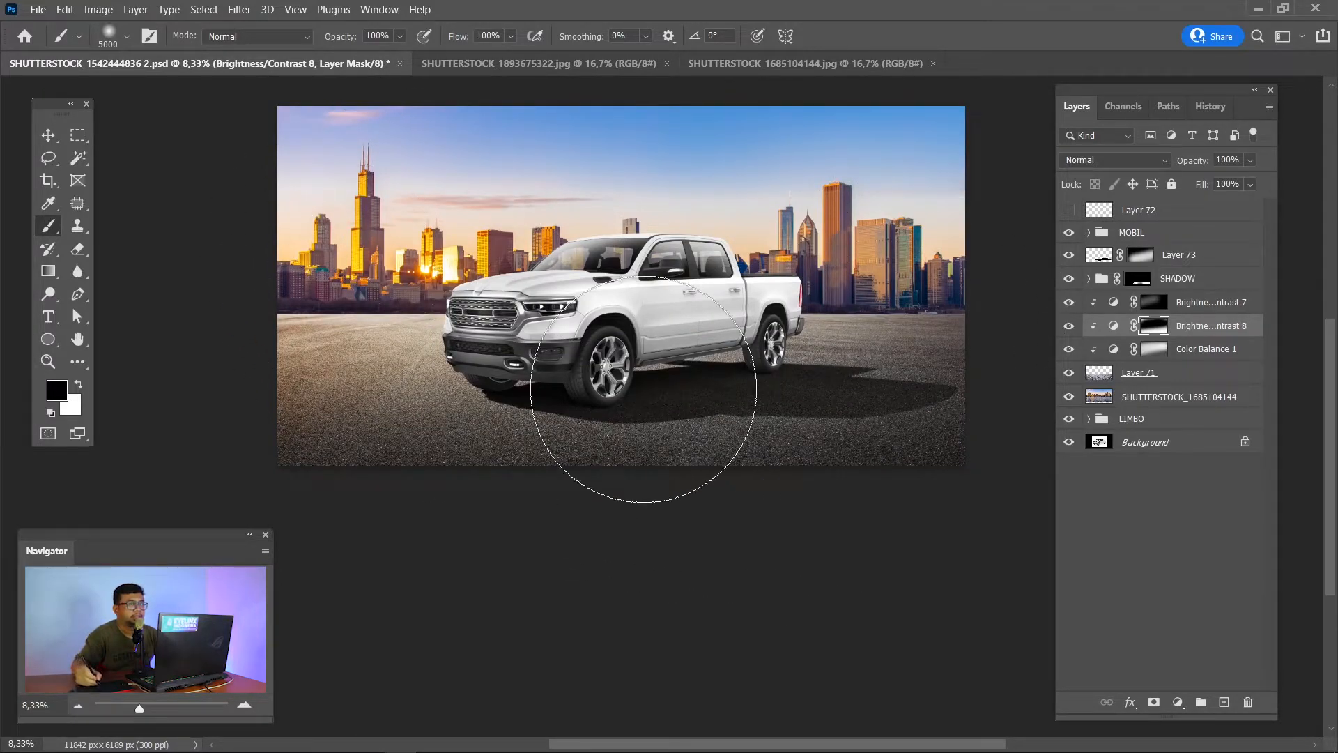
Paint white on the Color Balance 1 mask across the foreground asphalt at 30% opacity and 39% flow.
{"action": "left_click", "coordinate": [1151, 352]}
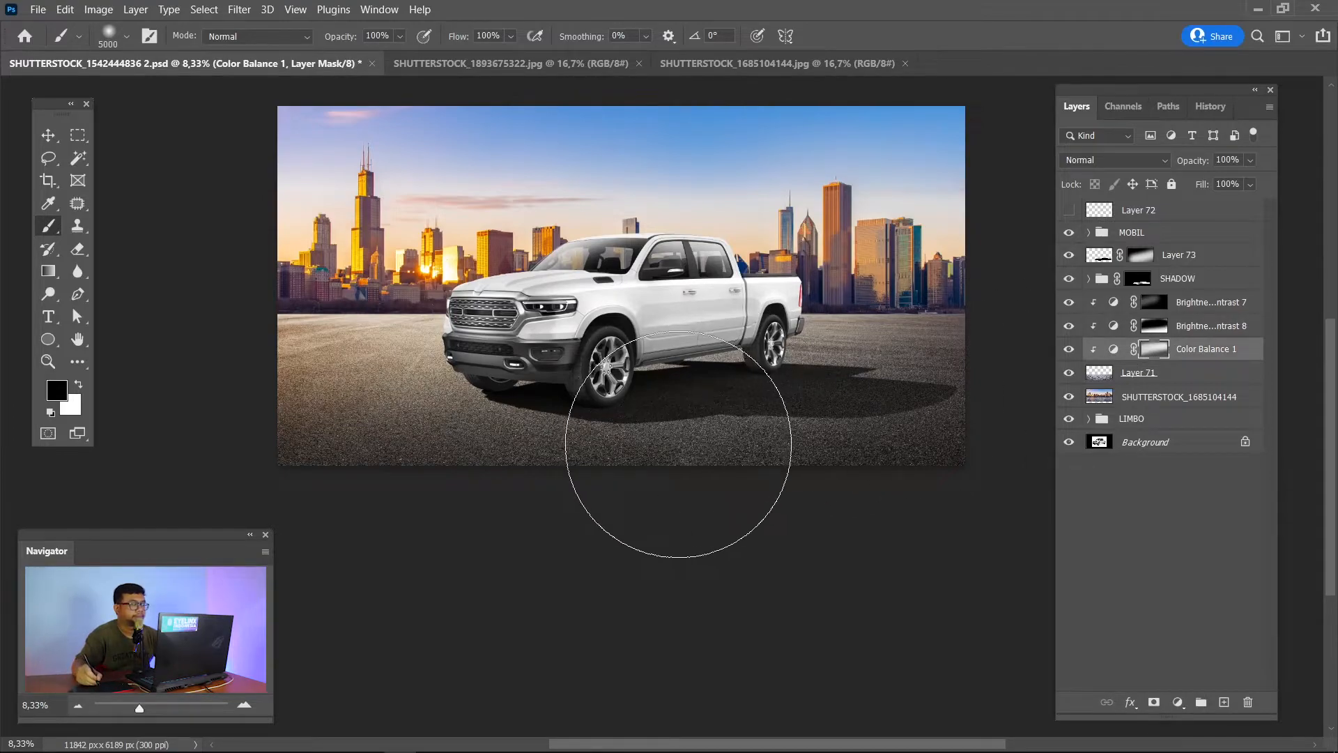
{"action": "key", "text": "x"}
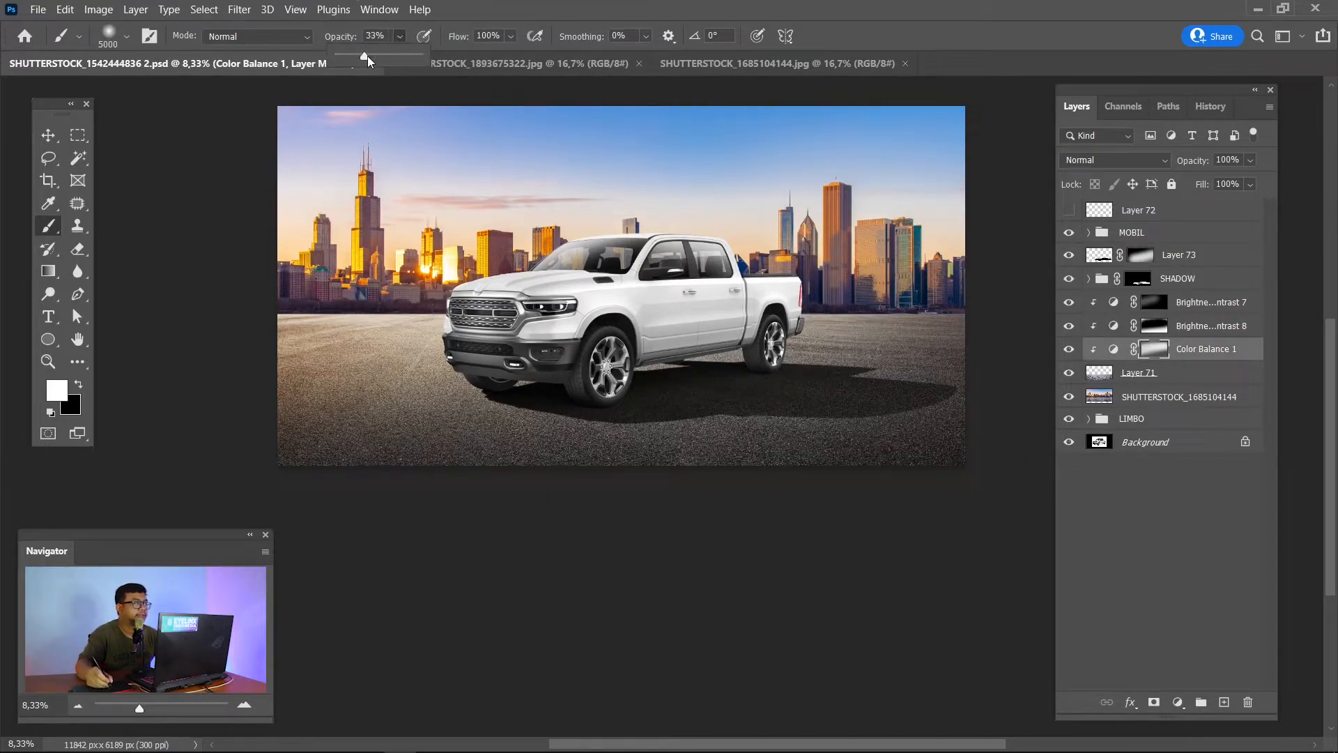
{"action": "left_click", "coordinate": [511, 36]}
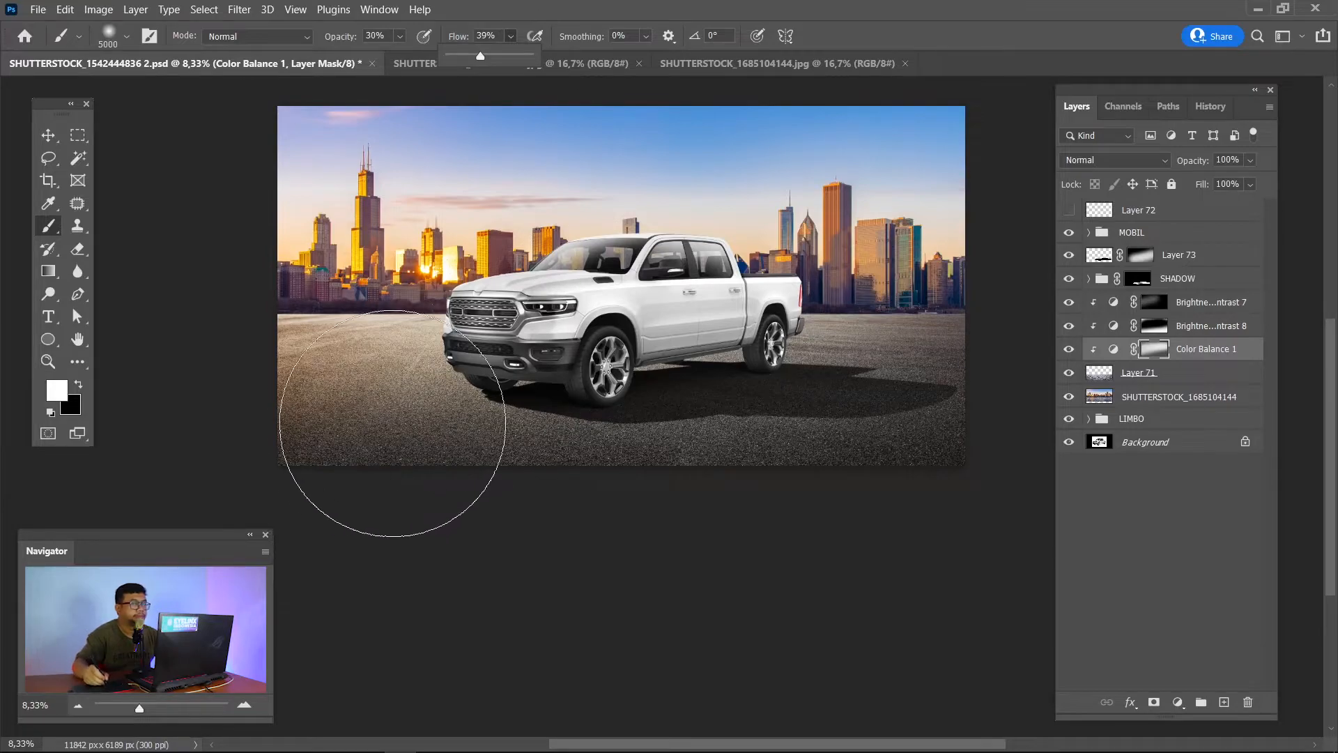
{"action": "left_click_drag", "start_coordinate": [391, 426], "coordinate": [1031, 433]}
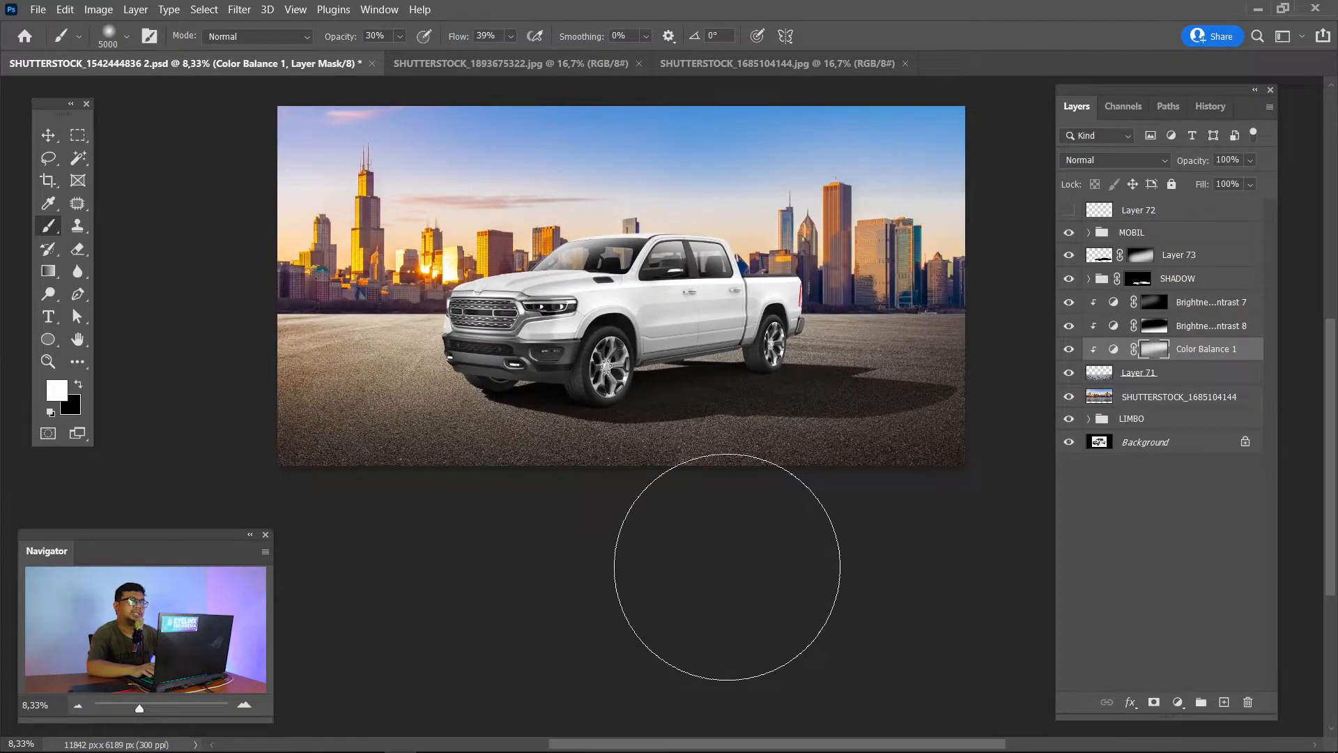
{"action": "key", "text": "space"}
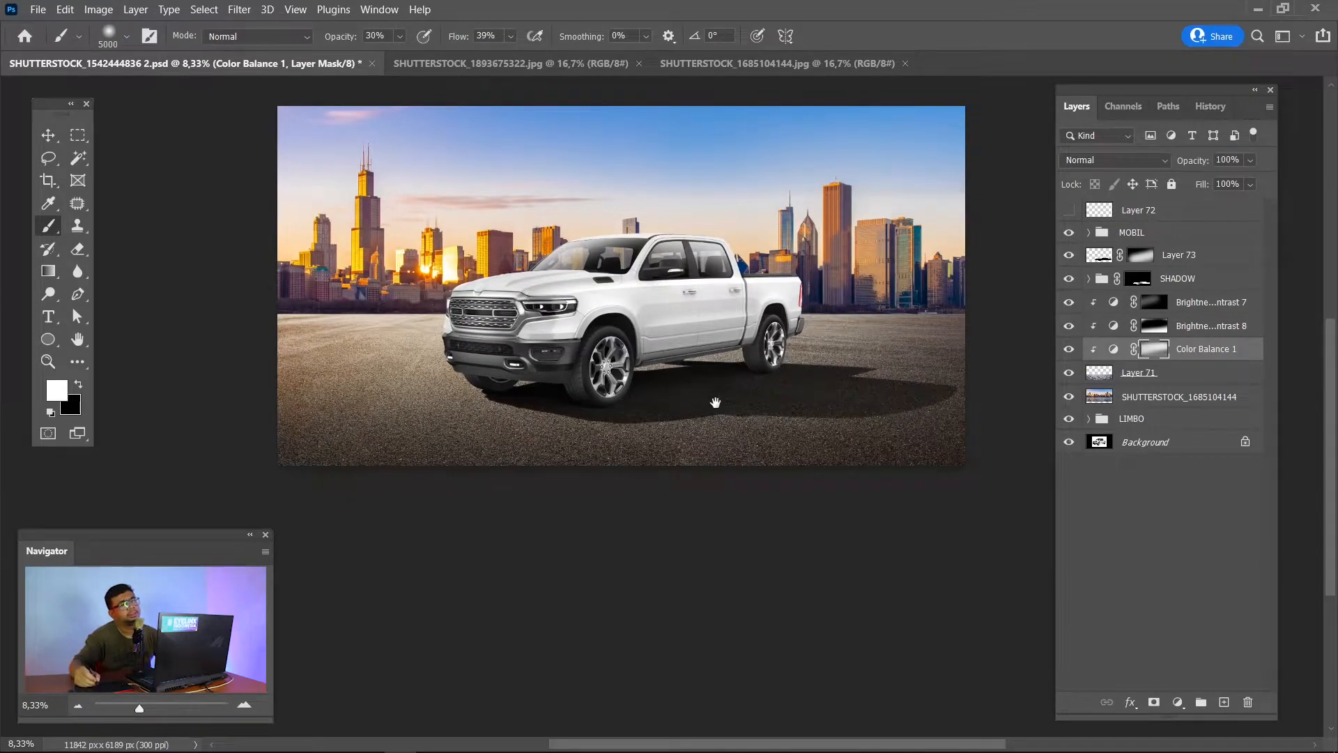
{"action": "left_click_drag", "start_coordinate": [718, 401], "coordinate": [738, 422]}
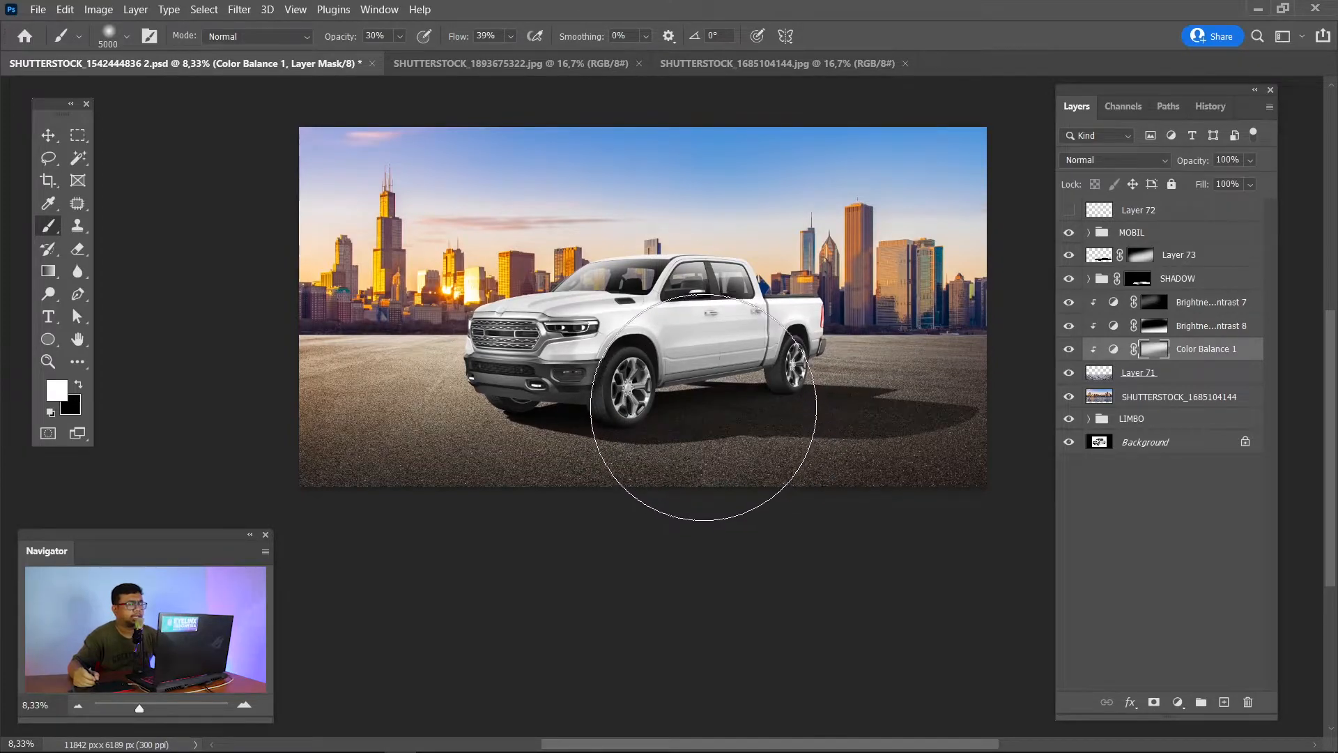
{"action": "key", "text": "v"}
{"action": "left_click", "coordinate": [1067, 237]}
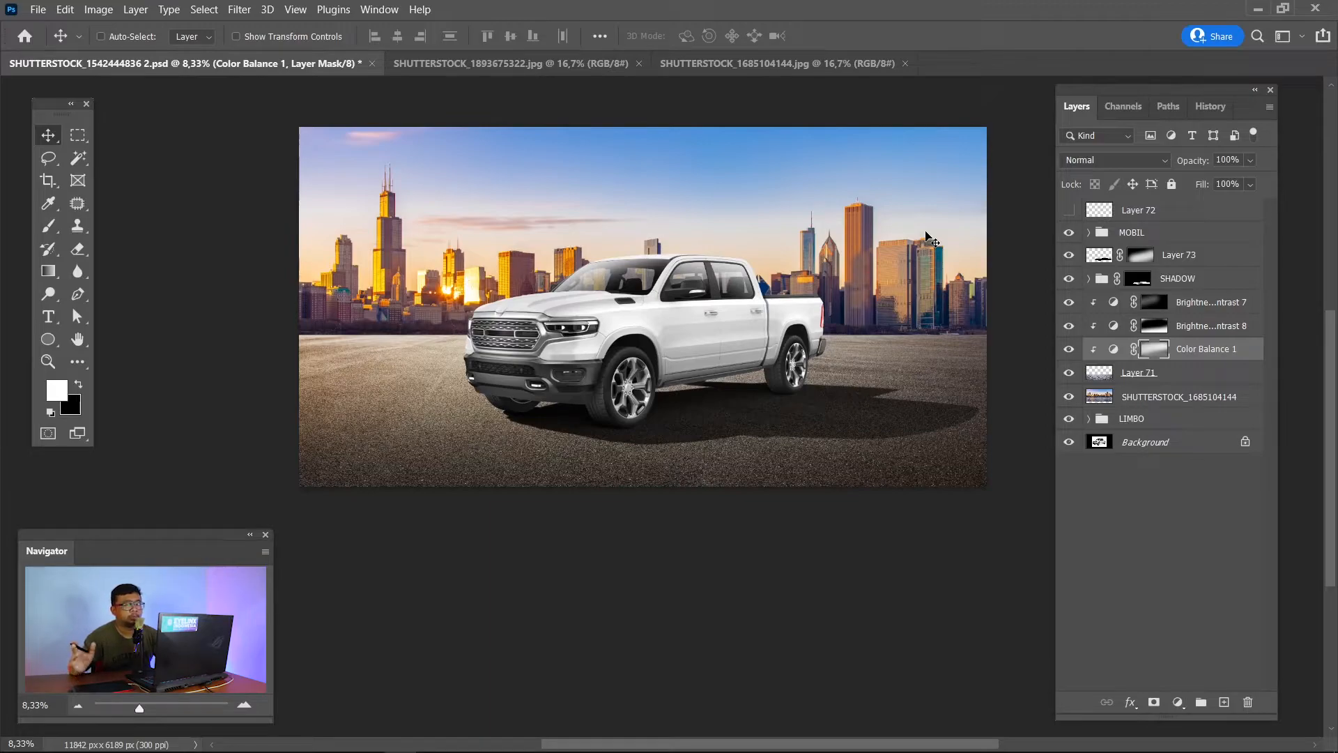
Draw a closed Pen path around the truck's shaded side, from headlight to tailgate, and convert it into a selection.
{"action": "key", "text": "p"}
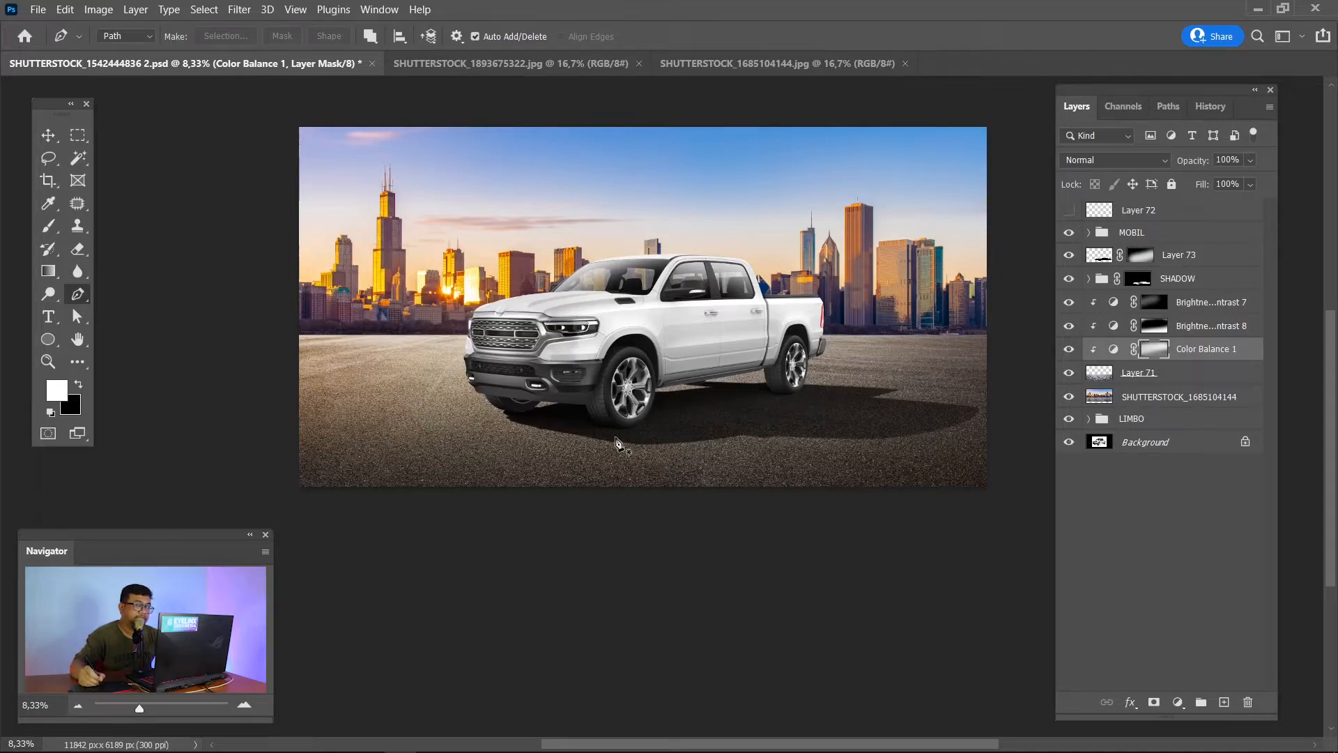
{"action": "left_click", "coordinate": [734, 242]}
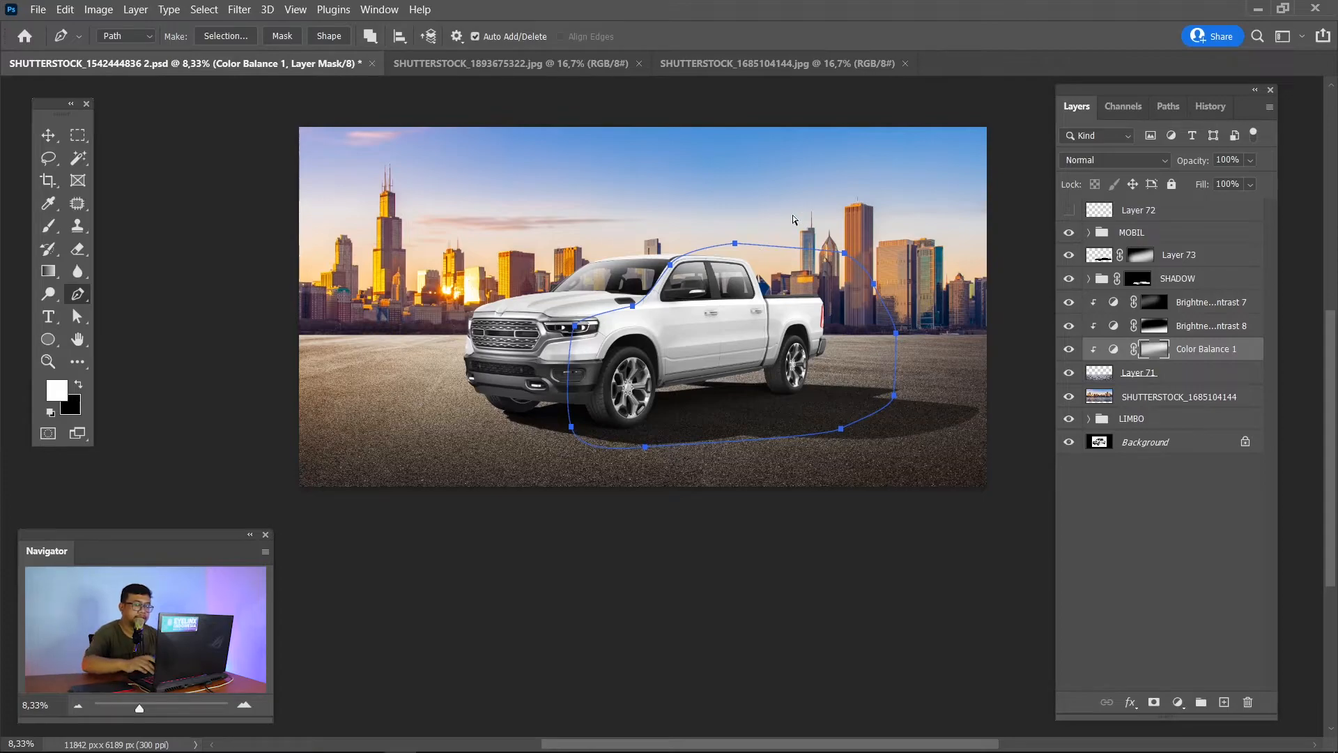
{"action": "key", "text": "ctrl+plus"}
{"action": "key", "text": "ctrl+Return"}
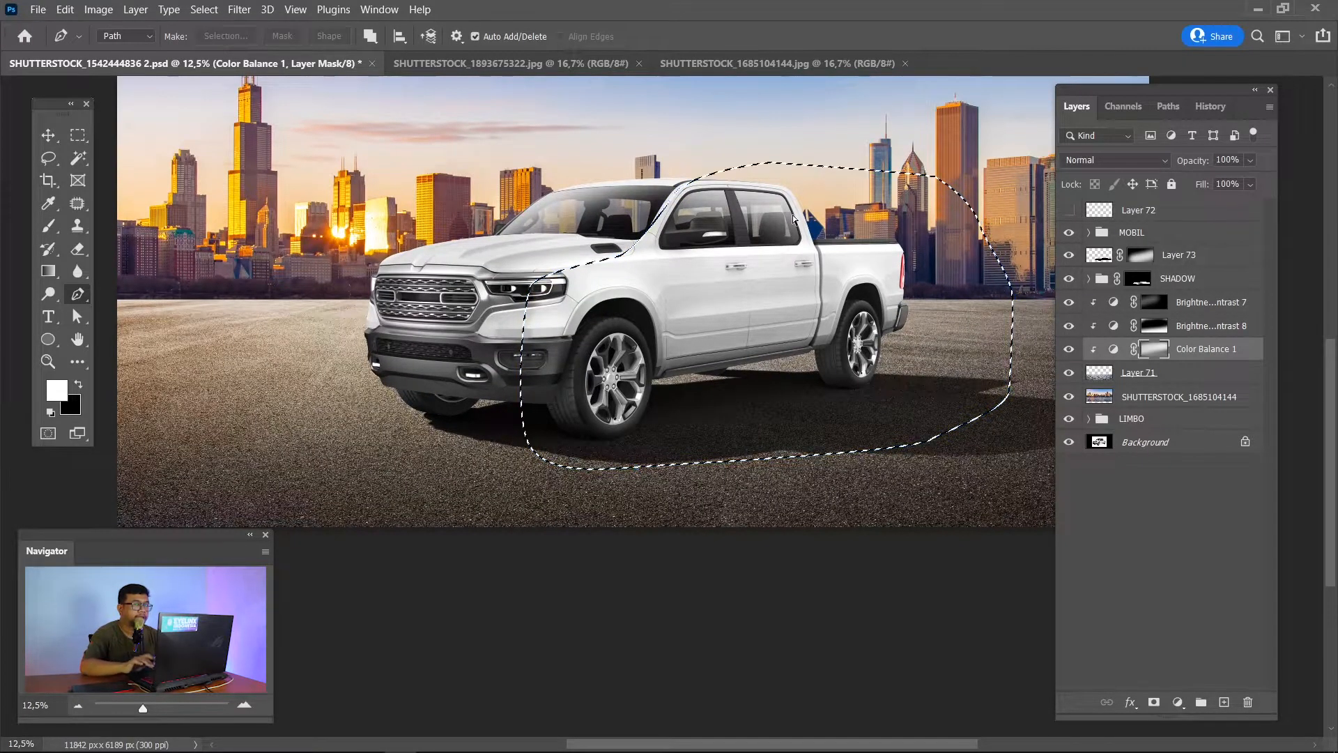
Feather the selection around the truck's side by 10 pixels.
{"action": "key", "text": "m"}
{"action": "right_click", "coordinate": [744, 268]}
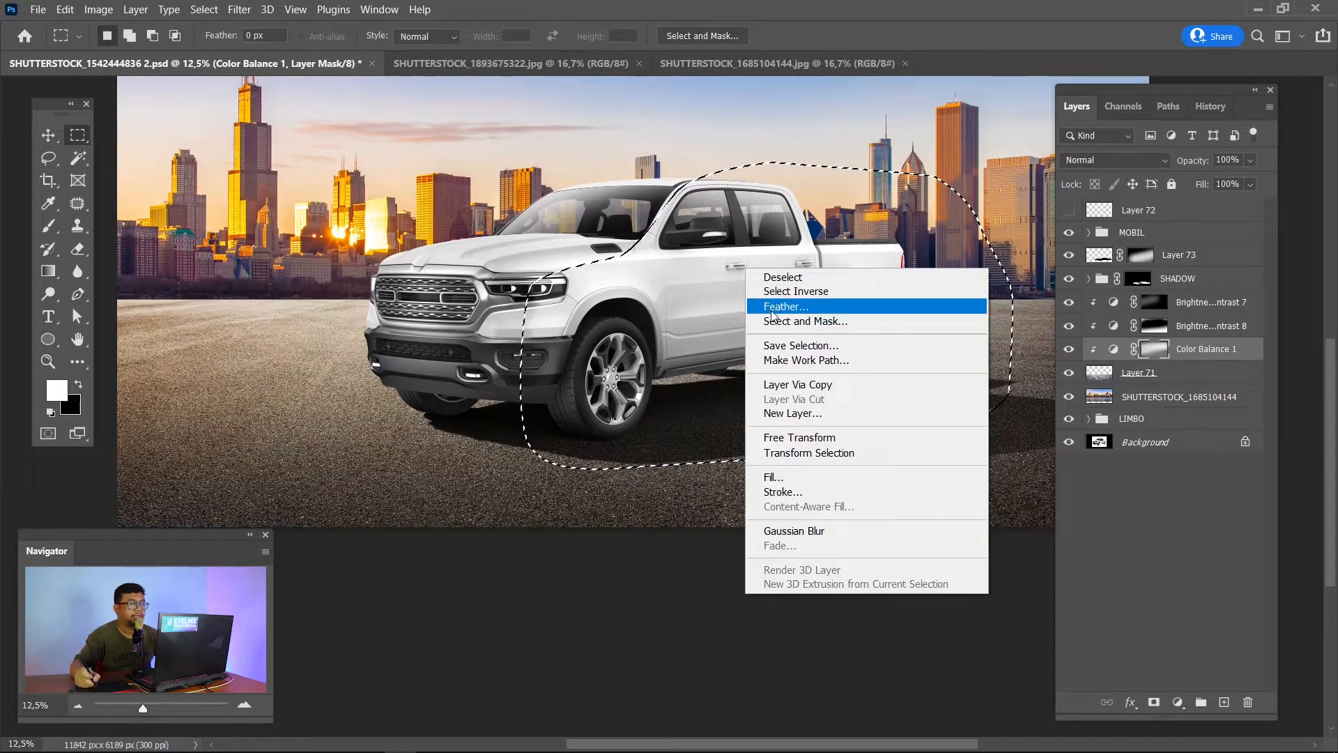
{"action": "left_click", "coordinate": [774, 302]}
{"action": "type", "text": "20"}
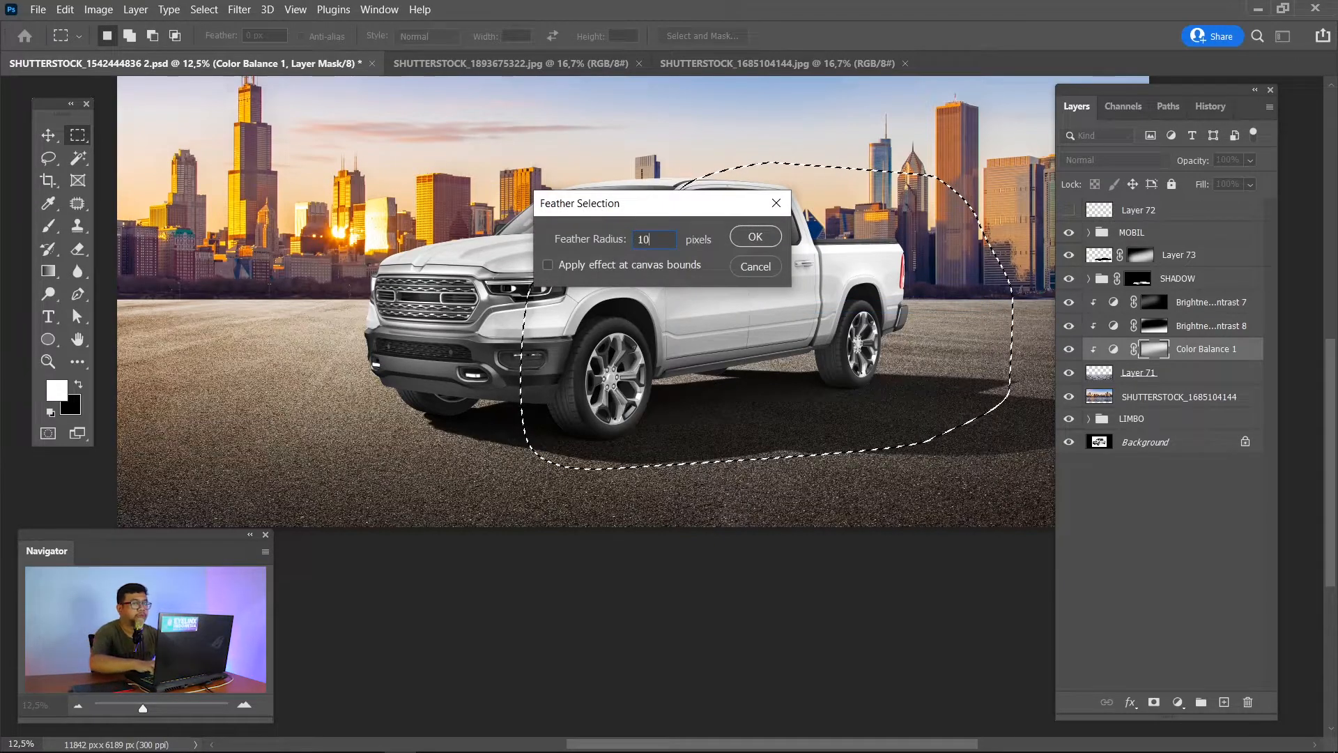
{"action": "key", "text": "Return"}
Create a new layer above the MOBIL group, fill the selection with black and deselect.
{"action": "left_click", "coordinate": [1161, 235]}
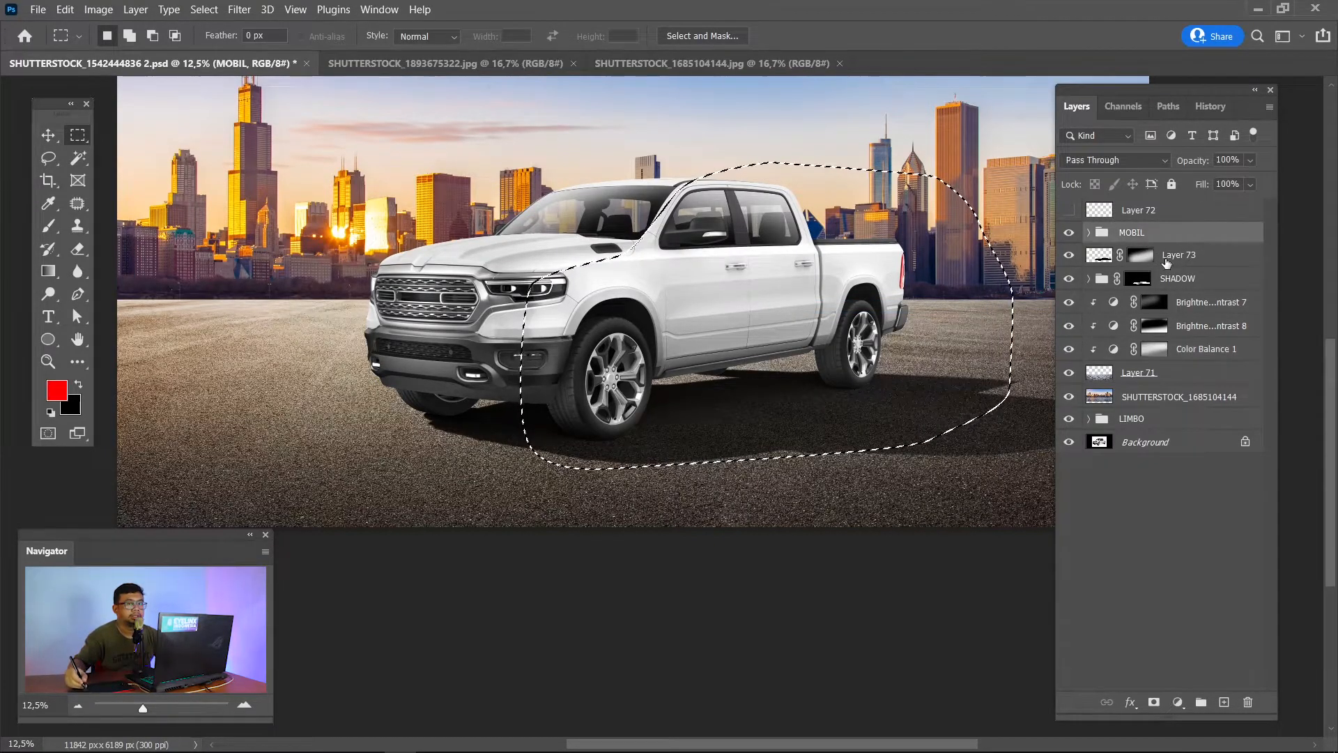
{"action": "left_click", "coordinate": [1224, 703]}
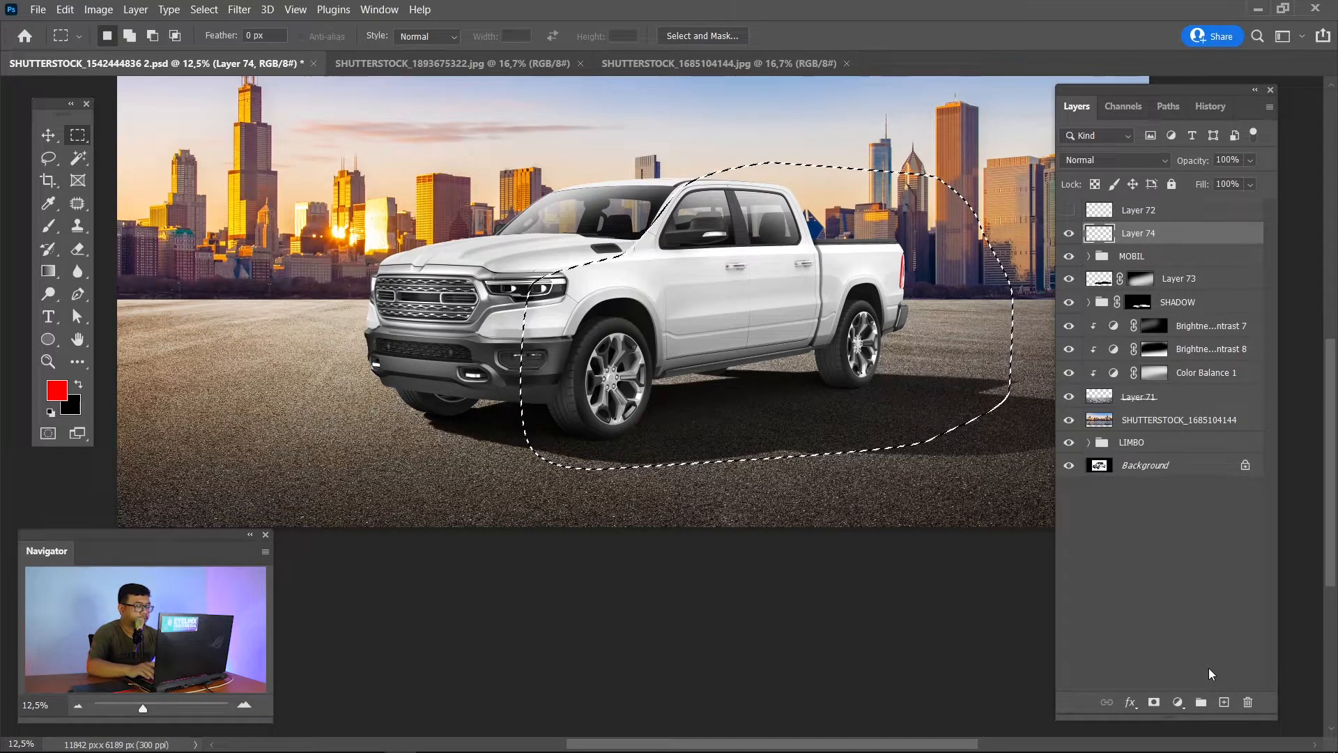
{"action": "key", "text": "ctrl+BackSpace"}
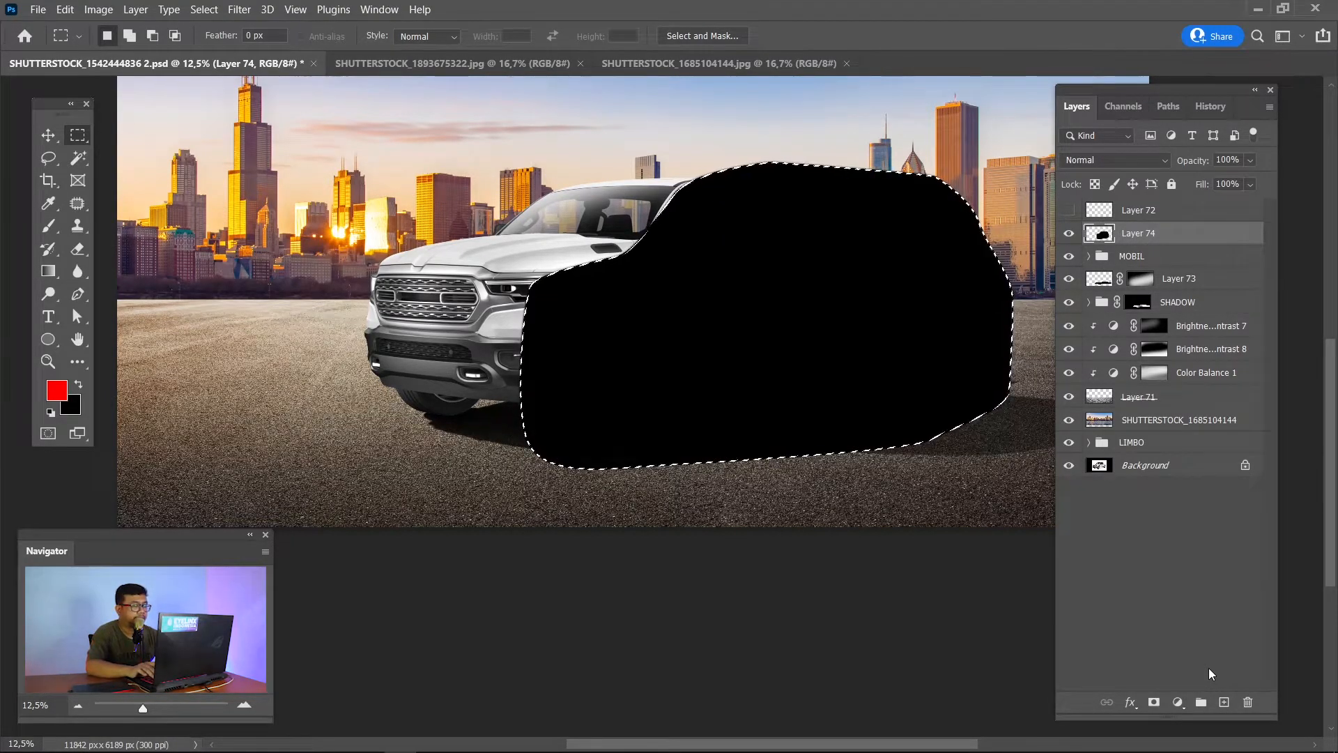
{"action": "key", "text": "ctrl+d"}
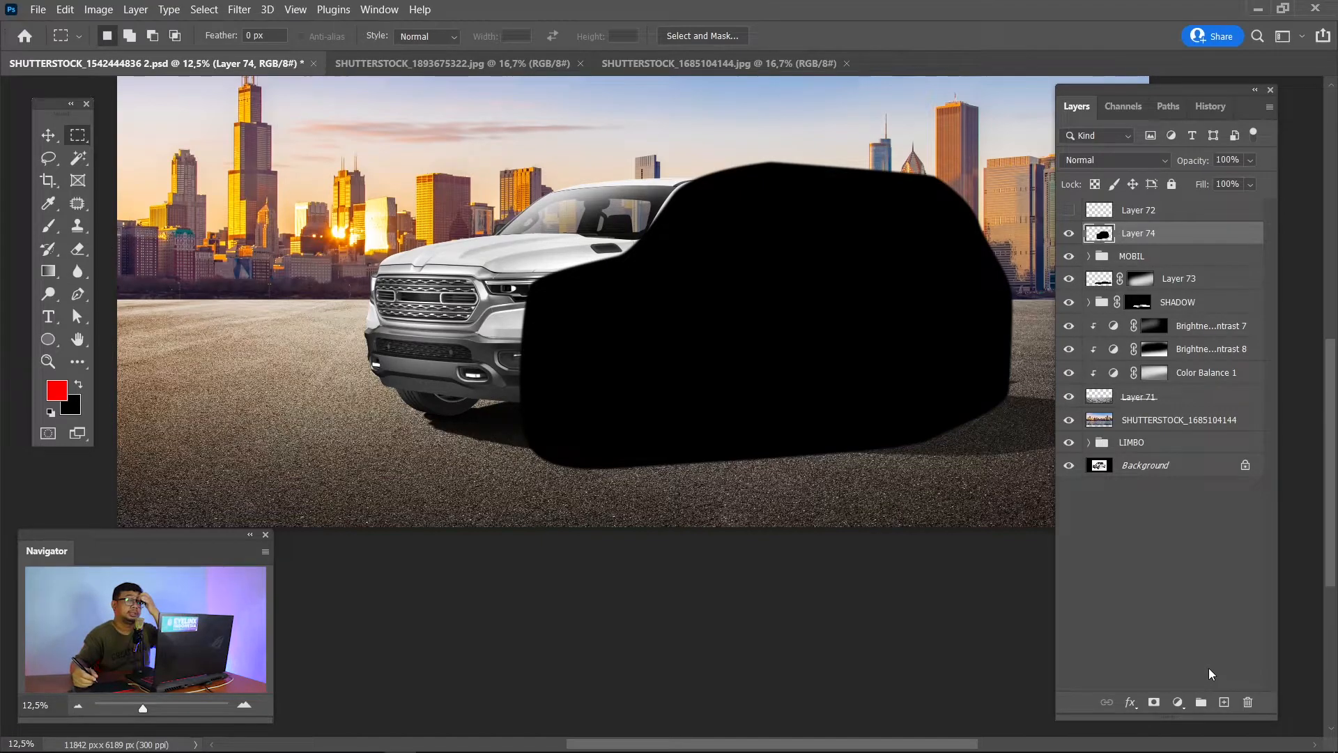
Clip the black layer to the MOBIL group and reduce its opacity to 34%.
{"action": "right_click", "coordinate": [1193, 235]}
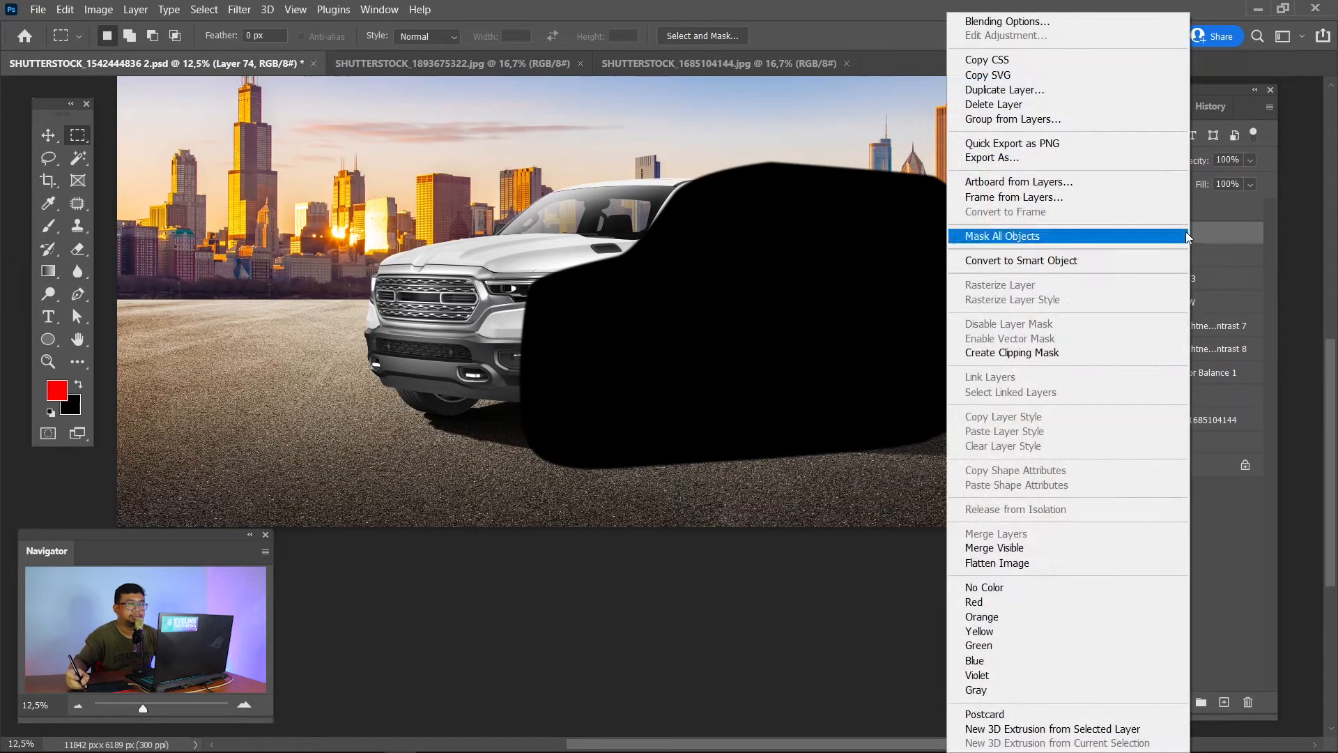
{"action": "left_click", "coordinate": [1085, 356]}
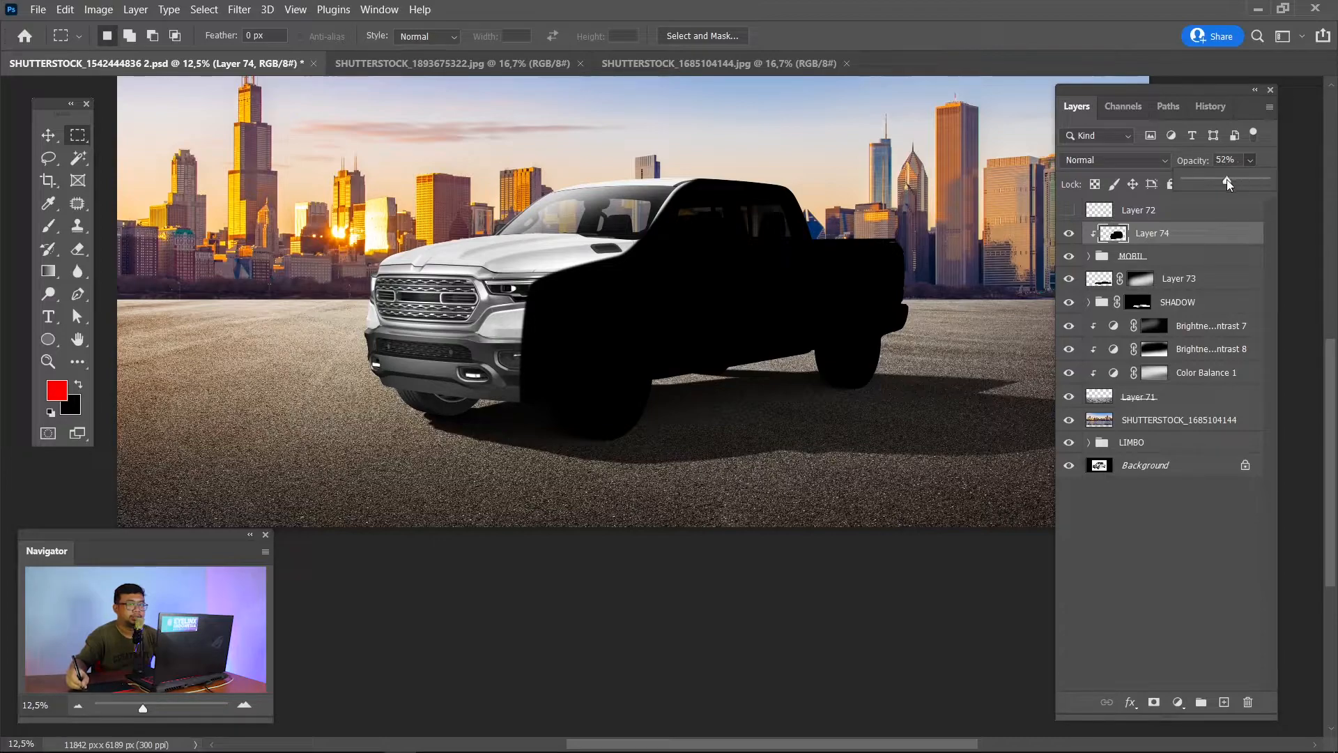
{"action": "left_click_drag", "start_coordinate": [1226, 179], "coordinate": [1213, 178]}
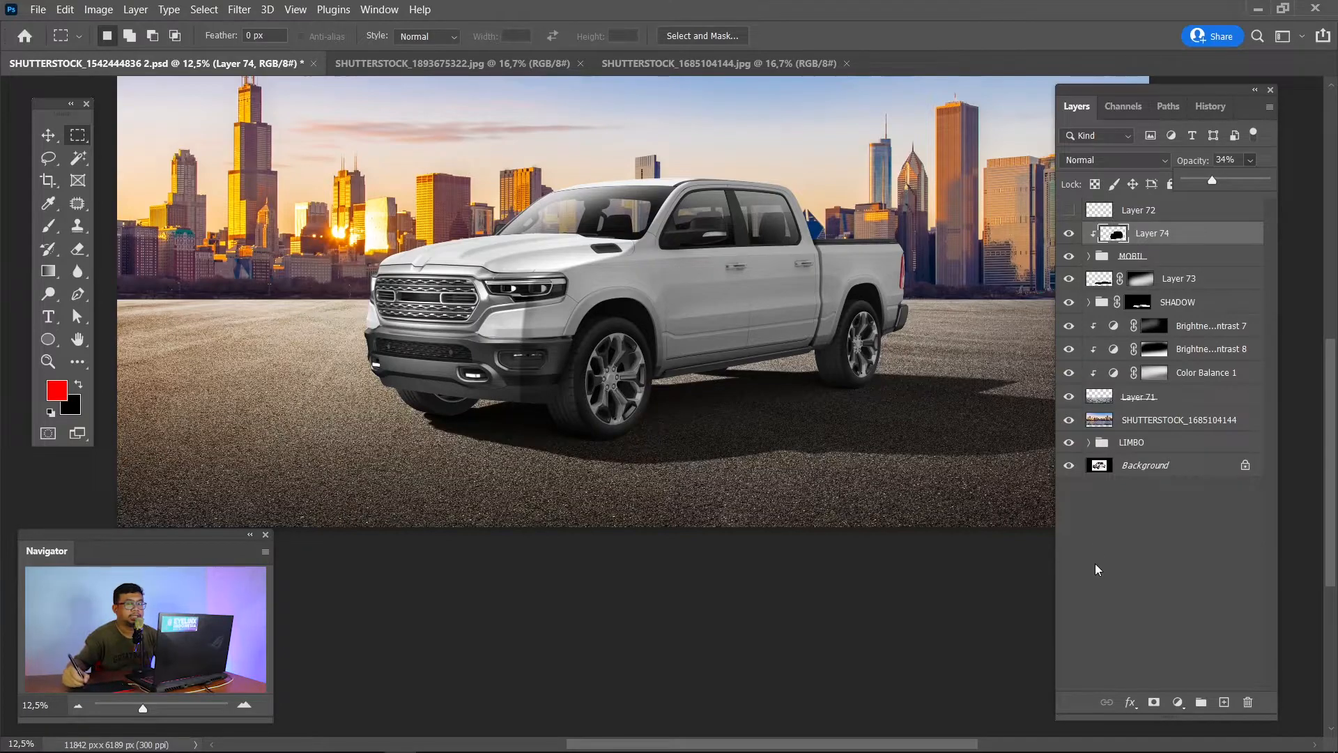
Add a layer mask to Layer 74 and set up a black Brush with 100% opacity and 100% flow.
{"action": "left_click", "coordinate": [1154, 702]}
{"action": "key", "text": "b"}
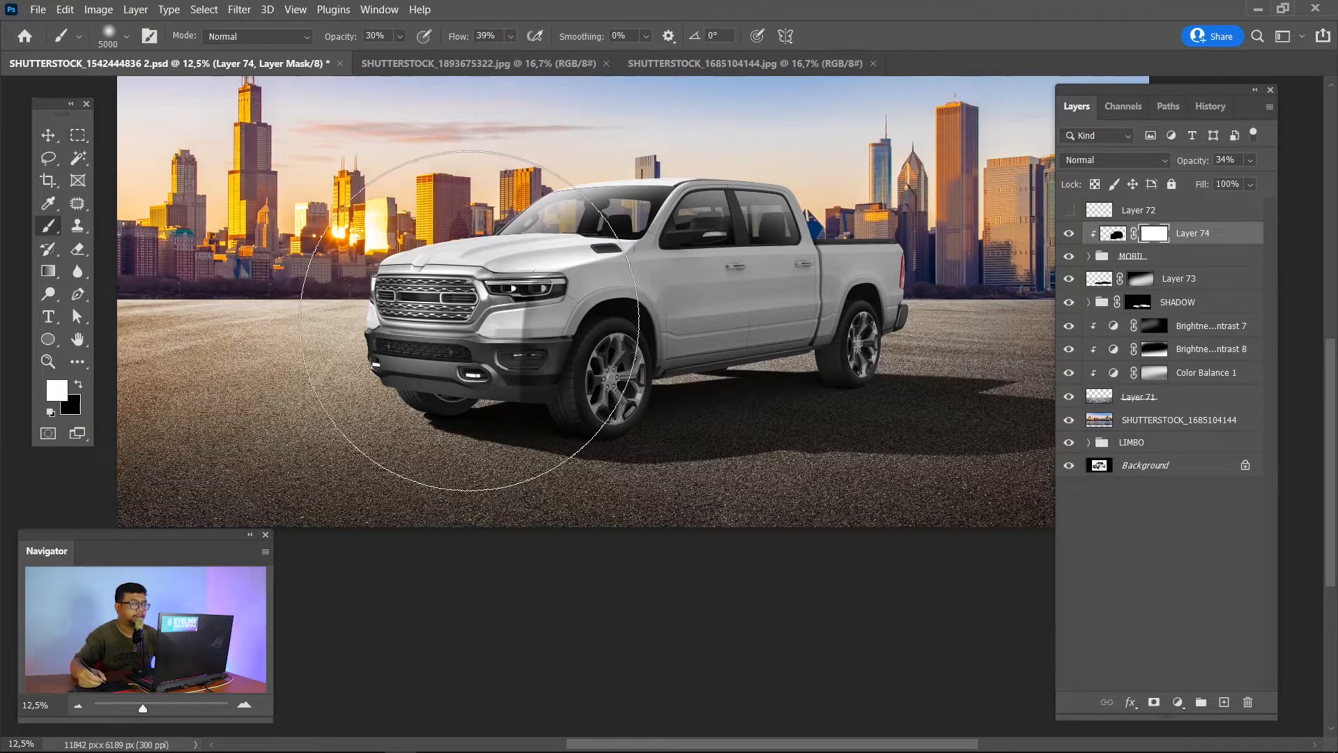
{"action": "key", "text": "x"}
{"action": "key", "text": "bracketleft"}
{"action": "key", "text": "bracketleft"}
{"action": "key", "text": "bracketleft"}
{"action": "key", "text": "bracketleft"}
{"action": "key", "text": "bracketleft"}
{"action": "key", "text": "bracketleft"}
{"action": "key", "text": "bracketleft"}
{"action": "key", "text": "bracketleft"}
{"action": "key", "text": "bracketleft"}
{"action": "key", "text": "bracketleft"}
{"action": "key", "text": "bracketleft"}
{"action": "key", "text": "bracketleft"}
{"action": "key", "text": "bracketleft"}
{"action": "key", "text": "bracketleft"}
{"action": "key", "text": "bracketleft"}
{"action": "key", "text": "bracketleft"}
{"action": "key", "text": "bracketleft"}
{"action": "key", "text": "bracketleft"}
{"action": "key", "text": "bracketleft"}
{"action": "key", "text": "bracketleft"}
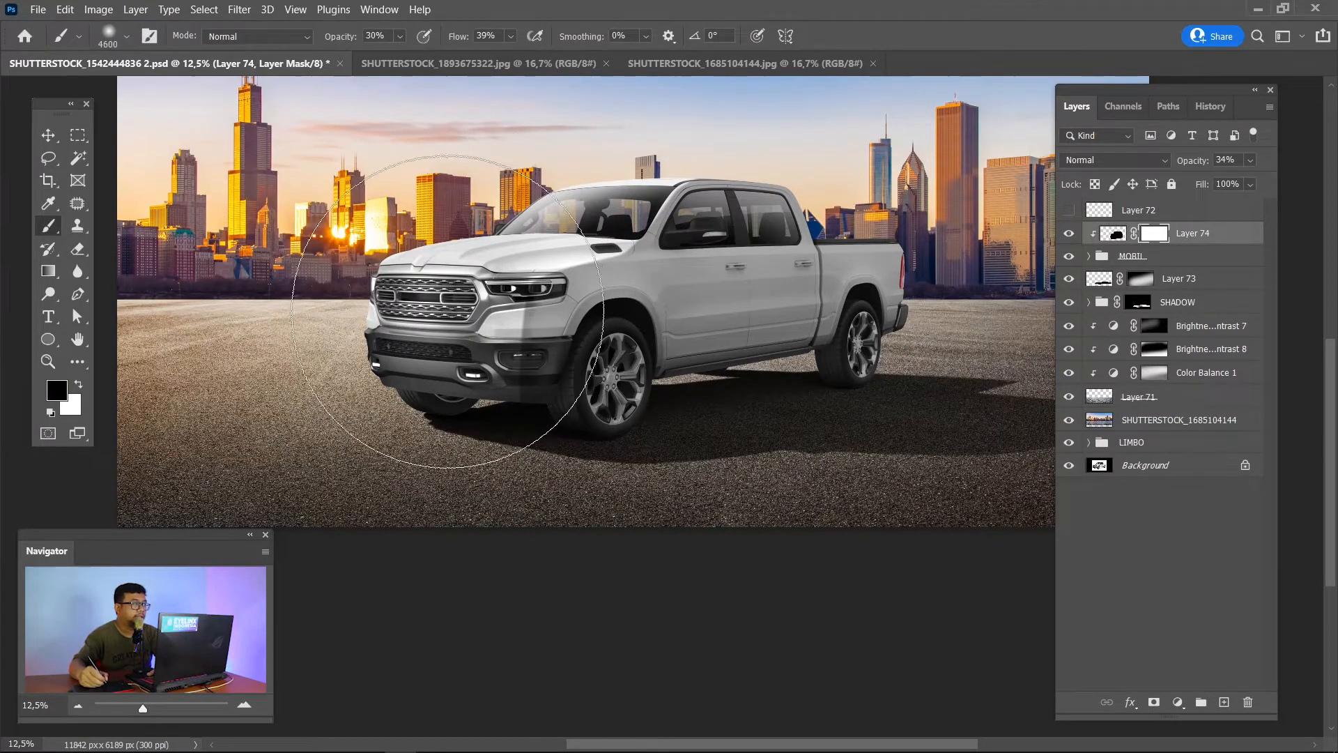
{"action": "left_click_drag", "start_coordinate": [336, 40], "coordinate": [509, 42]}
Paint black on Layer 74's mask to remove the shading around the hood vent and front bumper, using brush sizes from 250 to 1000 px.
{"action": "key", "text": "bracketleft"}
{"action": "key", "text": "bracketleft"}
{"action": "key", "text": "bracketleft"}
{"action": "key", "text": "bracketleft"}
{"action": "key", "text": "bracketleft"}
{"action": "key", "text": "bracketleft"}
{"action": "key", "text": "bracketleft"}
{"action": "key", "text": "bracketleft"}
{"action": "key", "text": "bracketleft"}
{"action": "key", "text": "bracketleft"}
{"action": "key", "text": "bracketleft"}
{"action": "key", "text": "bracketleft"}
{"action": "key", "text": "bracketleft"}
{"action": "key", "text": "bracketleft"}
{"action": "key", "text": "bracketleft"}
{"action": "key", "text": "bracketleft"}
{"action": "key", "text": "bracketleft"}
{"action": "key", "text": "bracketleft"}
{"action": "key", "text": "bracketleft"}
{"action": "key", "text": "bracketleft"}
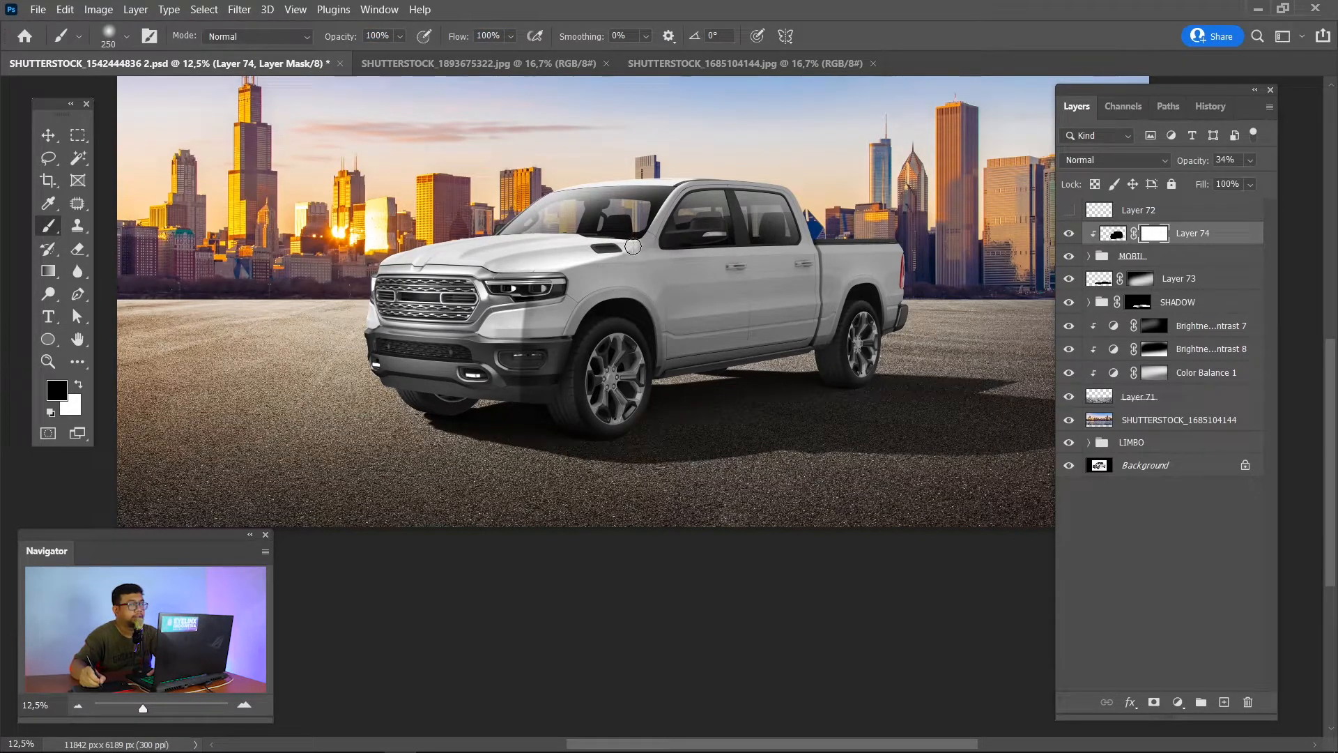
{"action": "key", "text": "bracketright"}
{"action": "key", "text": "bracketright"}
{"action": "key", "text": "bracketright"}
{"action": "key", "text": "bracketright"}
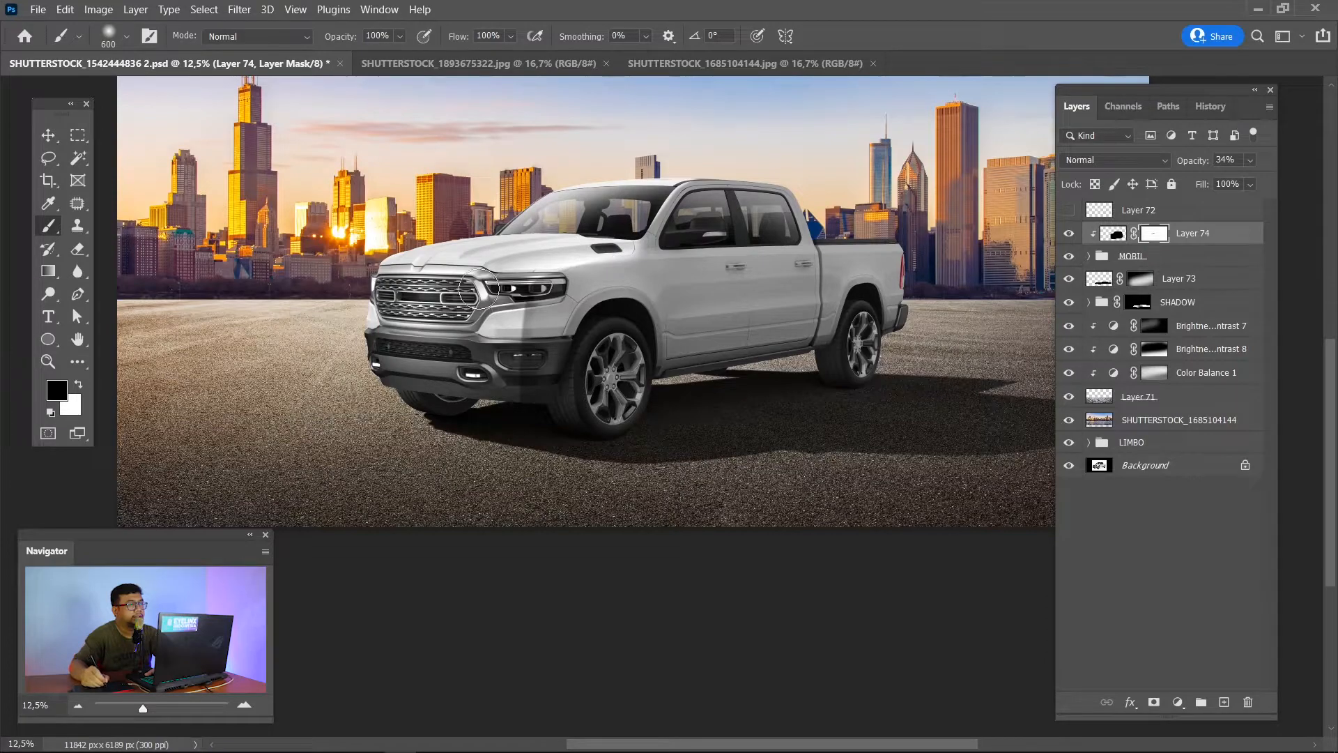
{"action": "key", "text": "bracketright"}
{"action": "key", "text": "bracketright"}
{"action": "key", "text": "bracketright"}
{"action": "key", "text": "bracketright"}
{"action": "mouse_move", "coordinate": [492, 289]}
{"action": "left_mouse_down"}
{"action": "mouse_move", "coordinate": [547, 286]}
{"action": "mouse_move", "coordinate": [538, 422]}
{"action": "left_mouse_up"}
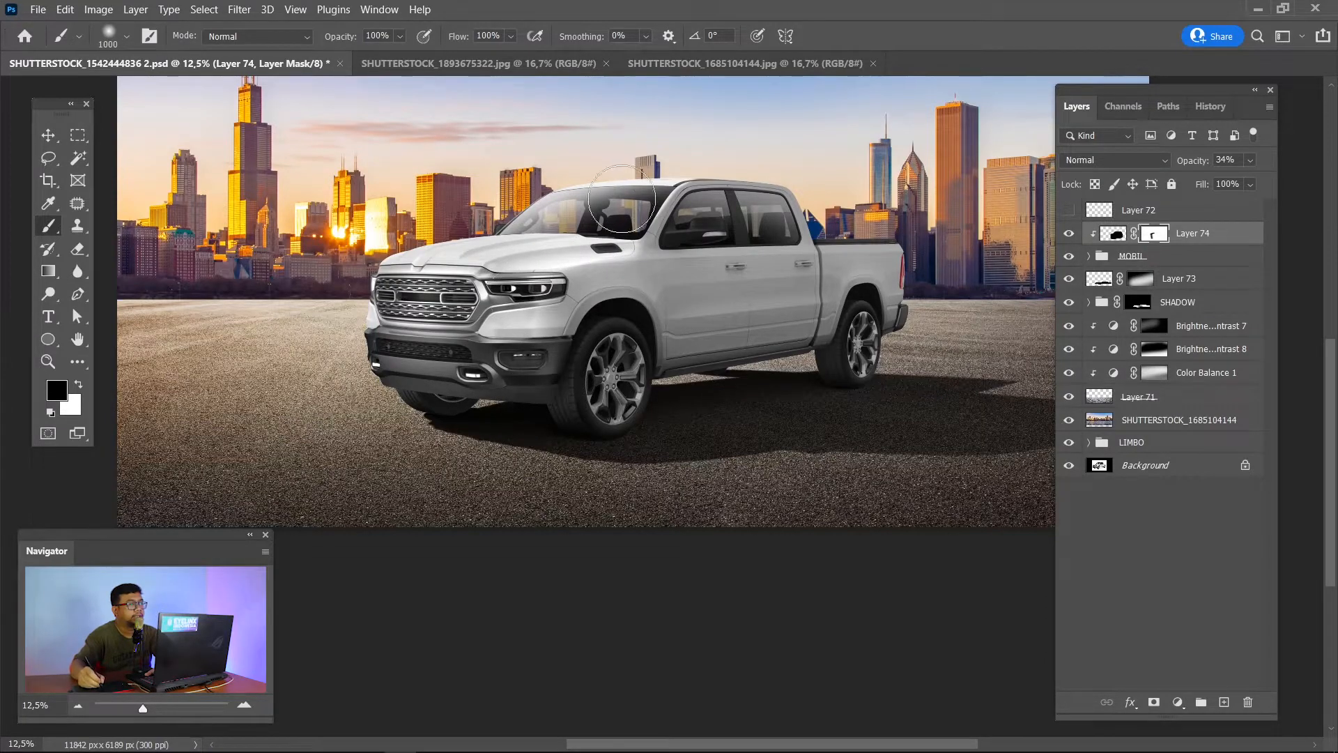
Mask the shading off the windshield and roof edge, and off the cargo bed's upper rail with a 250 px brush.
{"action": "mouse_move", "coordinate": [605, 221]}
{"action": "left_mouse_down"}
{"action": "mouse_move", "coordinate": [723, 147]}
{"action": "mouse_move", "coordinate": [777, 182]}
{"action": "left_mouse_up"}
{"action": "key", "text": "bracketleft"}
{"action": "key", "text": "bracketleft"}
{"action": "key", "text": "bracketleft"}
{"action": "key", "text": "bracketleft"}
{"action": "key", "text": "bracketleft"}
{"action": "key", "text": "bracketleft"}
{"action": "key", "text": "bracketleft"}
{"action": "key", "text": "bracketleft"}
{"action": "key", "text": "bracketleft"}
{"action": "left_click_drag", "start_coordinate": [823, 239], "coordinate": [976, 237]}
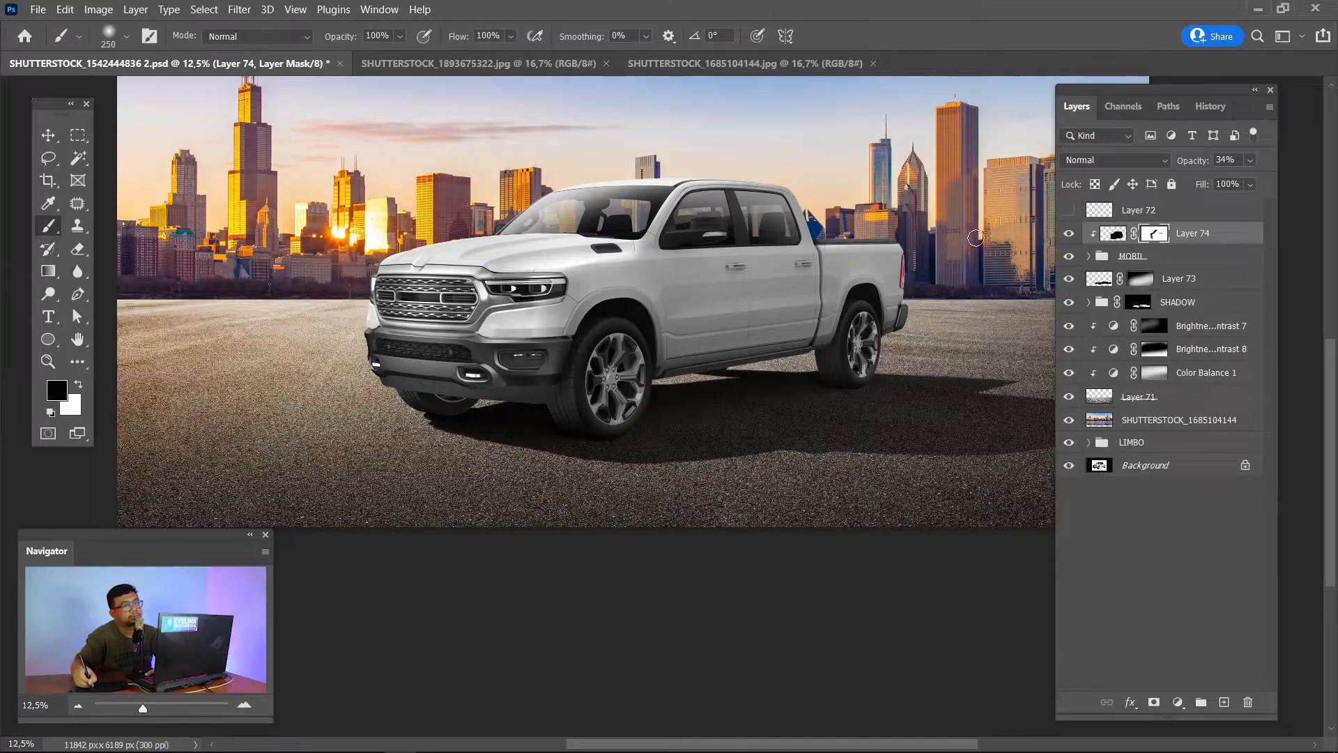
Refine Layer 74's mask along the rear cab edge, bed rail and hood, and around the front bumper corner with an 1100 px brush.
{"action": "key", "text": "ctrl+plus"}
{"action": "key", "text": "ctrl+plus"}
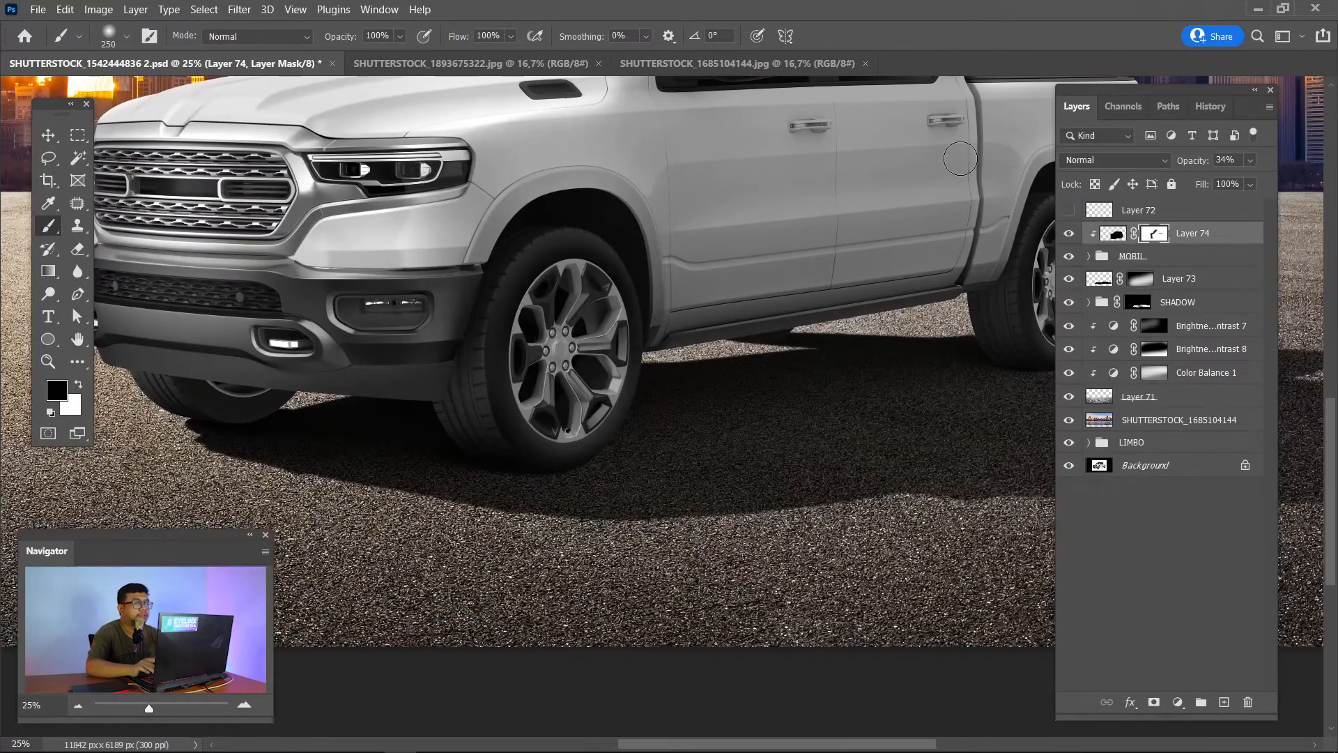
{"action": "left_click_drag", "start_coordinate": [676, 283], "coordinate": [670, 321]}
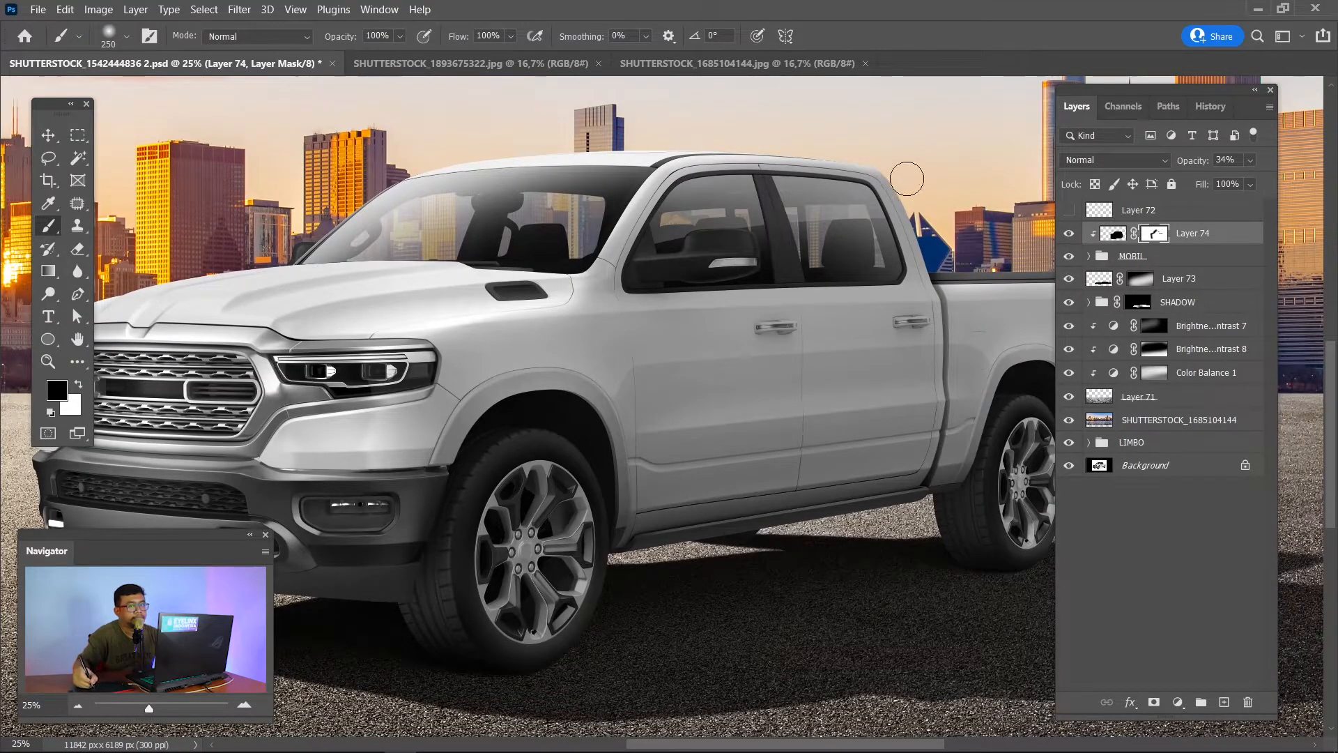
{"action": "left_click_drag", "start_coordinate": [911, 198], "coordinate": [828, 196]}
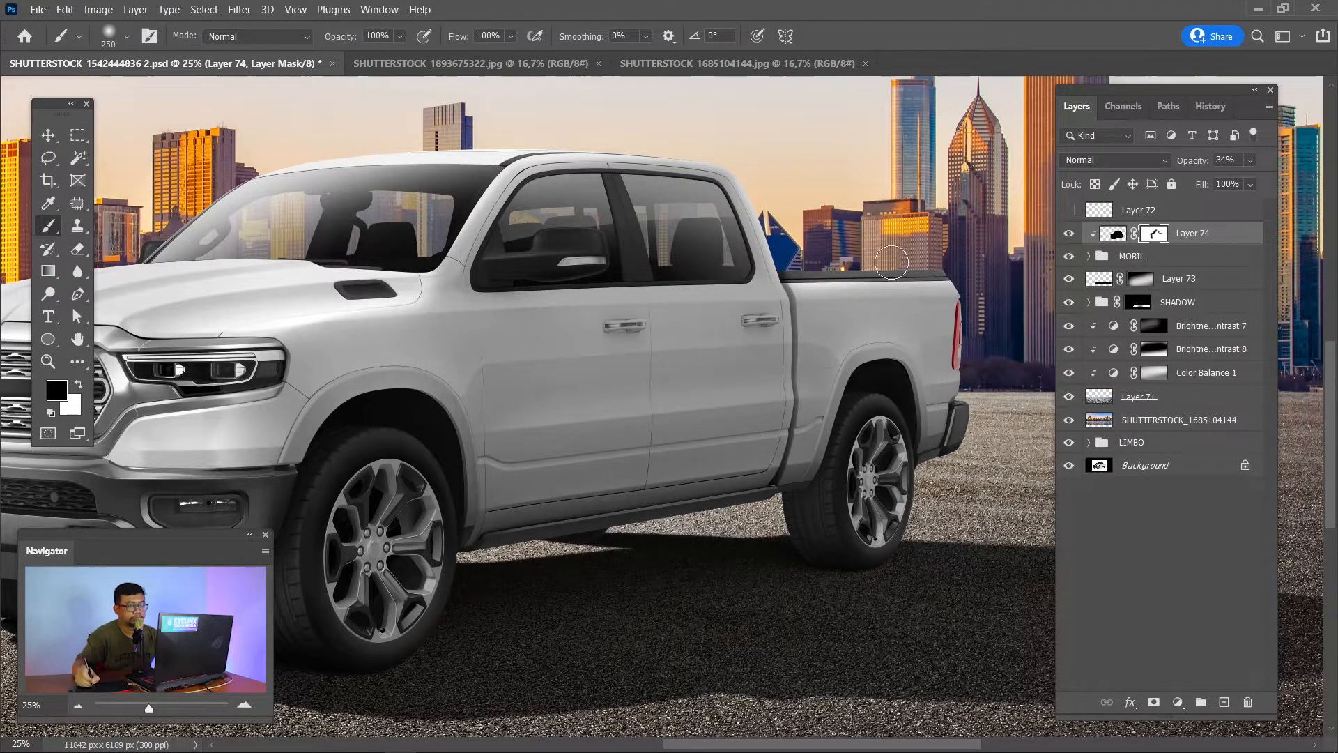
{"action": "left_click_drag", "start_coordinate": [639, 266], "coordinate": [909, 203]}
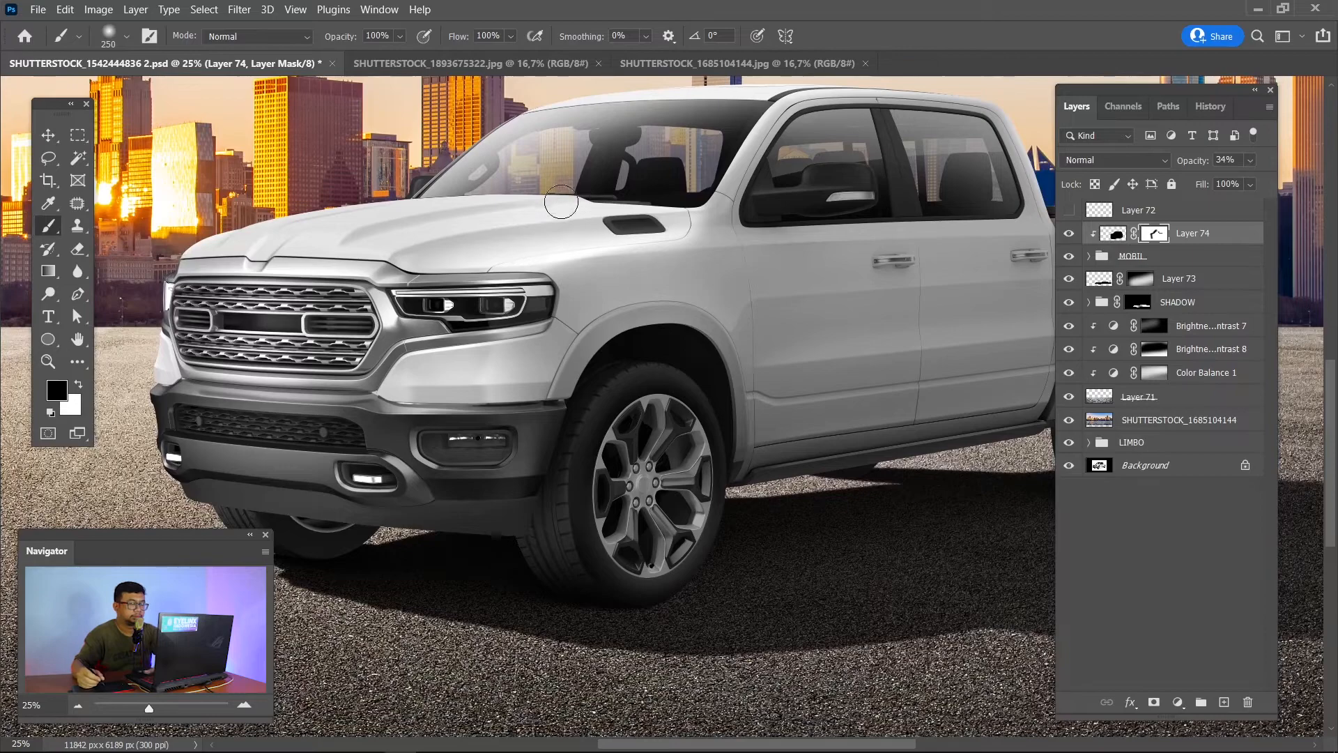
{"action": "key", "text": "bracketright"}
{"action": "key", "text": "bracketright"}
{"action": "key", "text": "bracketright"}
{"action": "key", "text": "bracketright"}
{"action": "key", "text": "bracketright"}
{"action": "key", "text": "bracketright"}
{"action": "key", "text": "bracketright"}
{"action": "key", "text": "bracketright"}
{"action": "key", "text": "bracketright"}
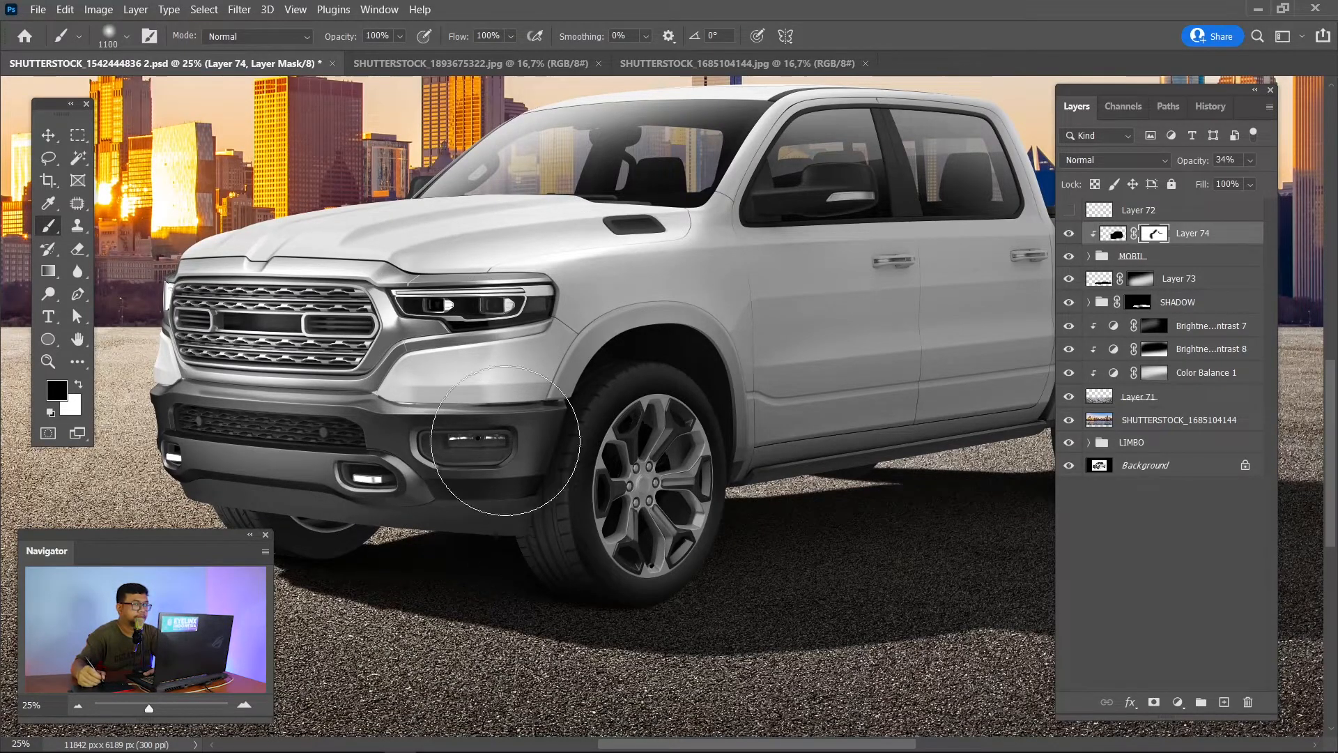
Set Layer 74's opacity to 45% and check the shading across the whole truck.
{"action": "left_click_drag", "start_coordinate": [1188, 163], "coordinate": [1196, 167]}
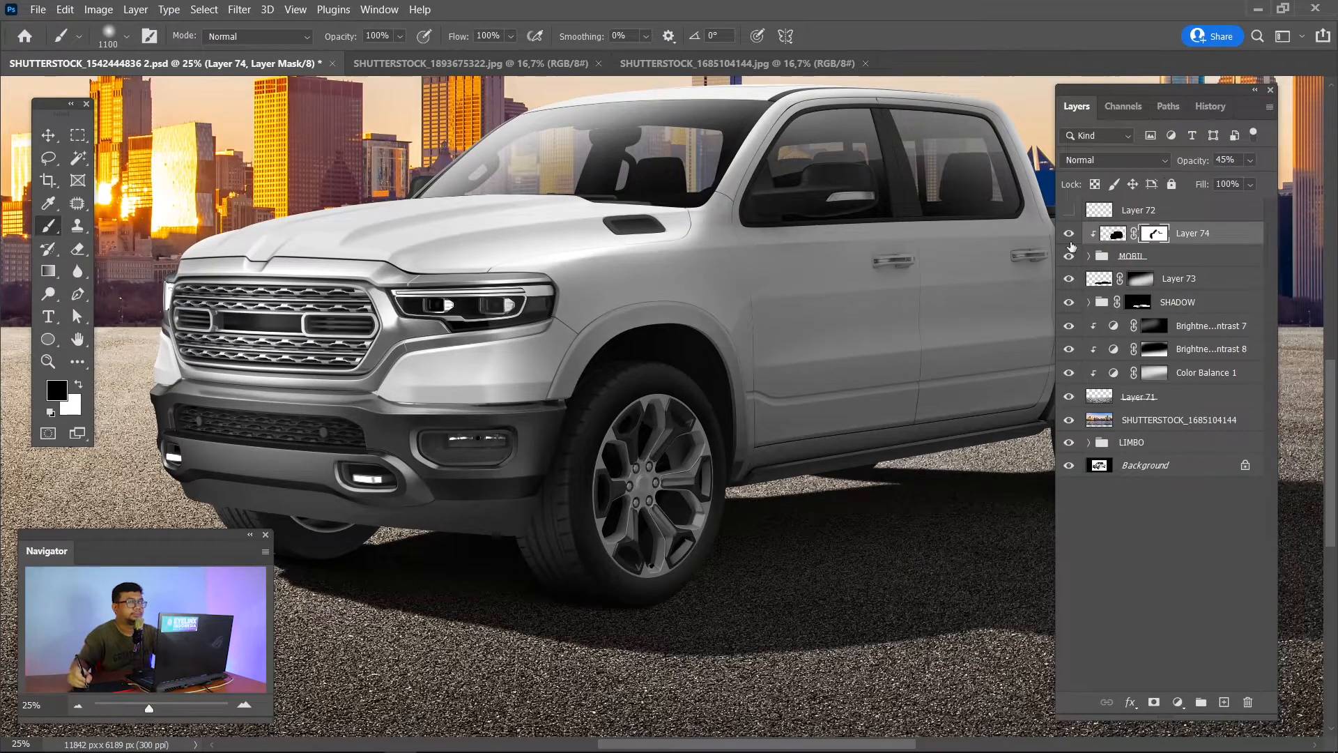
{"action": "left_click_drag", "start_coordinate": [725, 383], "coordinate": [891, 269]}
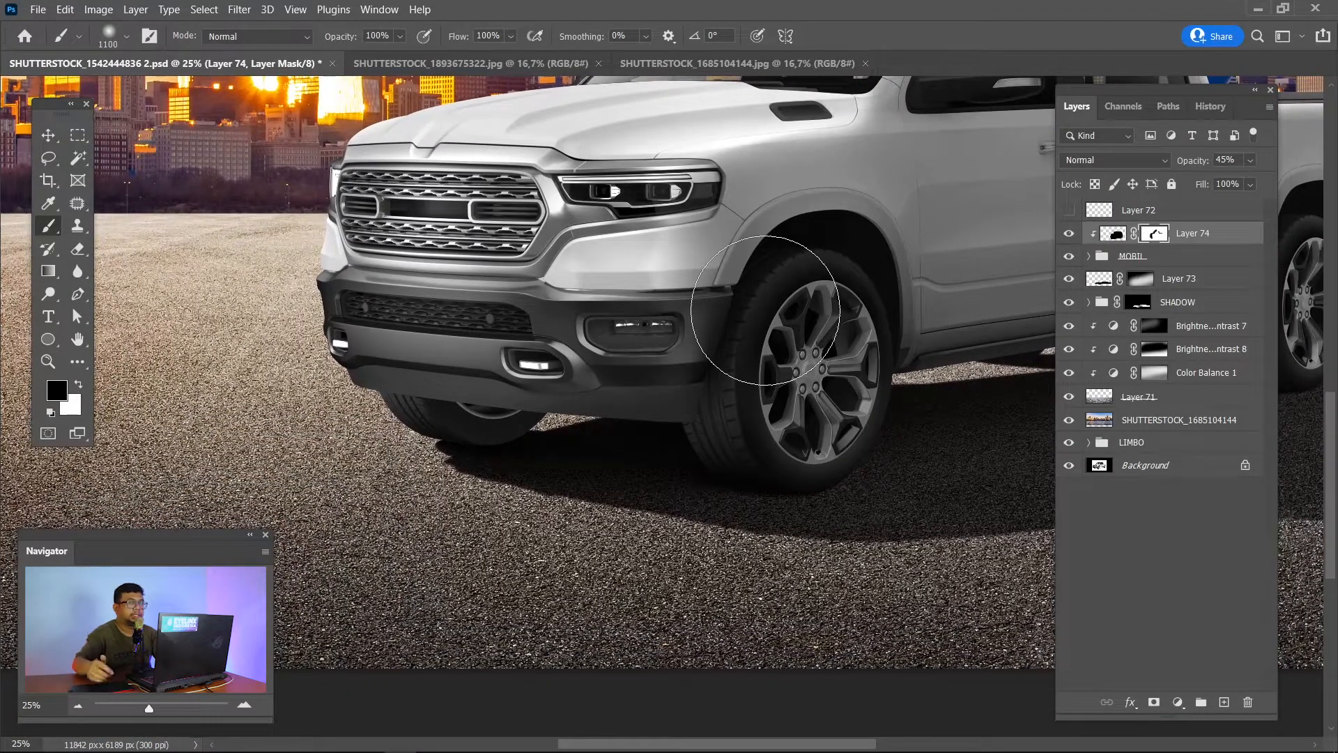
{"action": "key", "text": "ctrl+minus"}
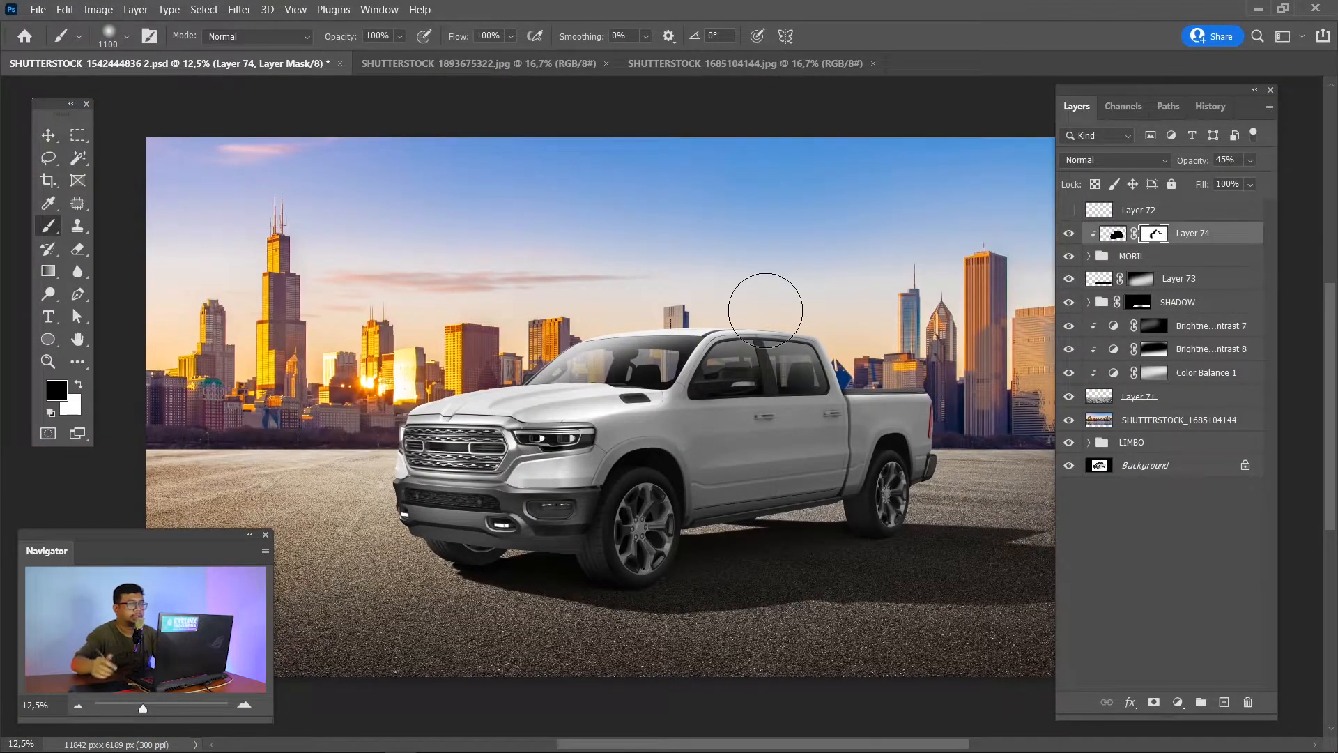
{"action": "left_click_drag", "start_coordinate": [686, 540], "coordinate": [752, 478]}
Draw a closed Pen path around the far front wheel, following the bumper's lower edge and enclosing the tire's inner side.
{"action": "key", "text": "ctrl+plus"}
{"action": "key", "text": "z"}
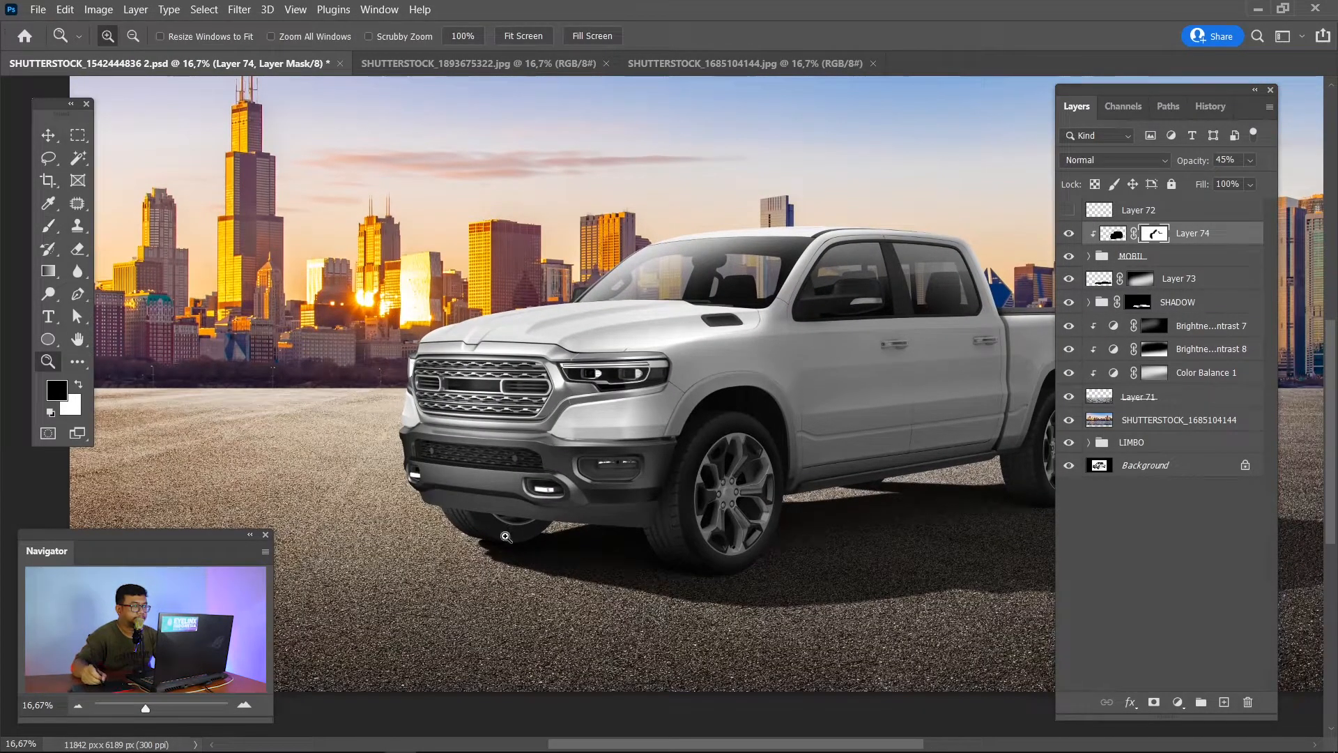
{"action": "key", "text": "b"}
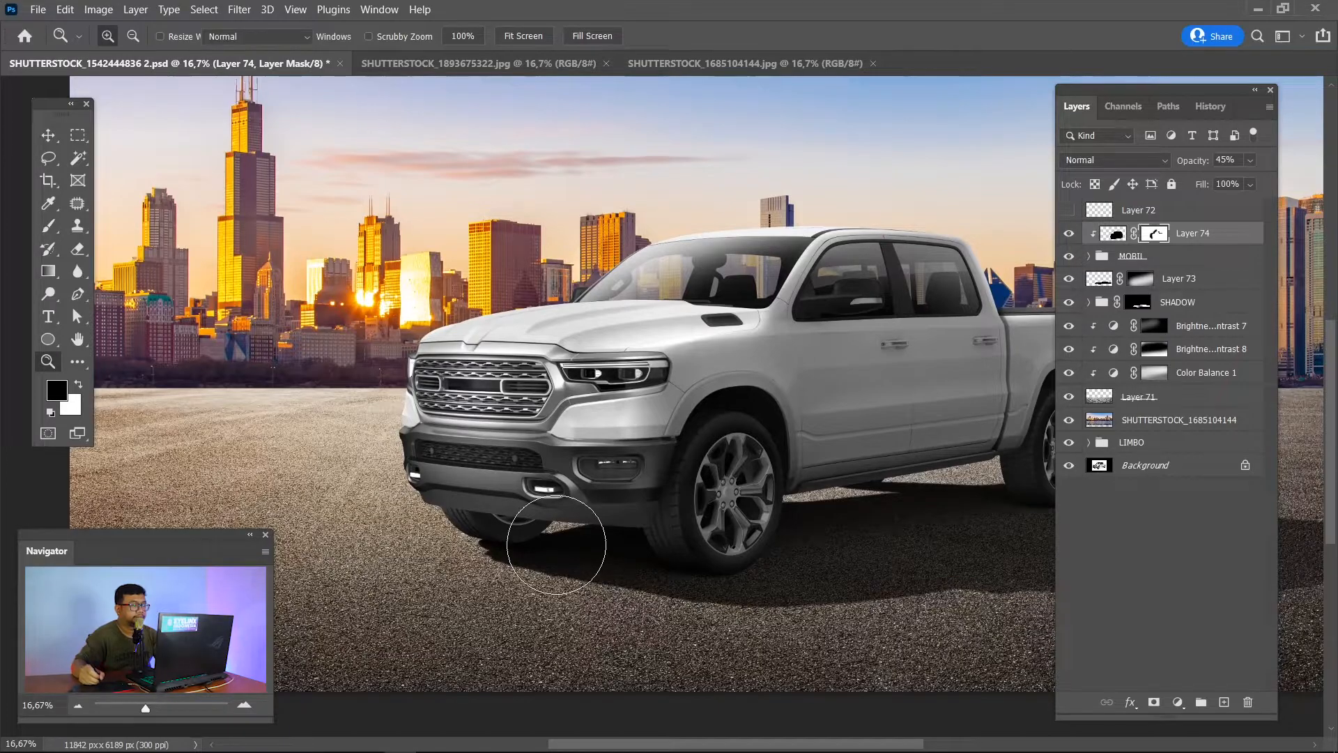
{"action": "key", "text": "z"}
{"action": "left_click_drag", "start_coordinate": [434, 467], "coordinate": [585, 570]}
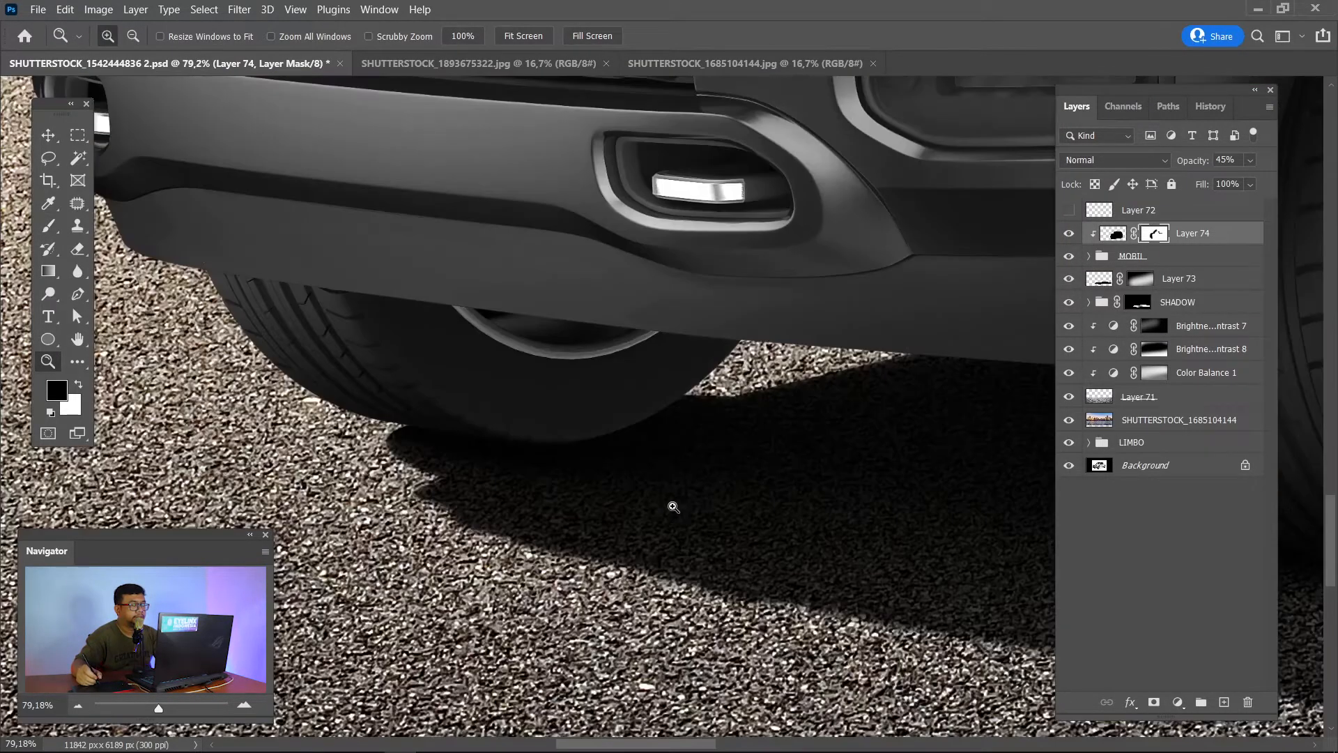
{"action": "key", "text": "p"}
{"action": "key", "text": "ctrl+plus"}
{"action": "key", "text": "ctrl+plus"}
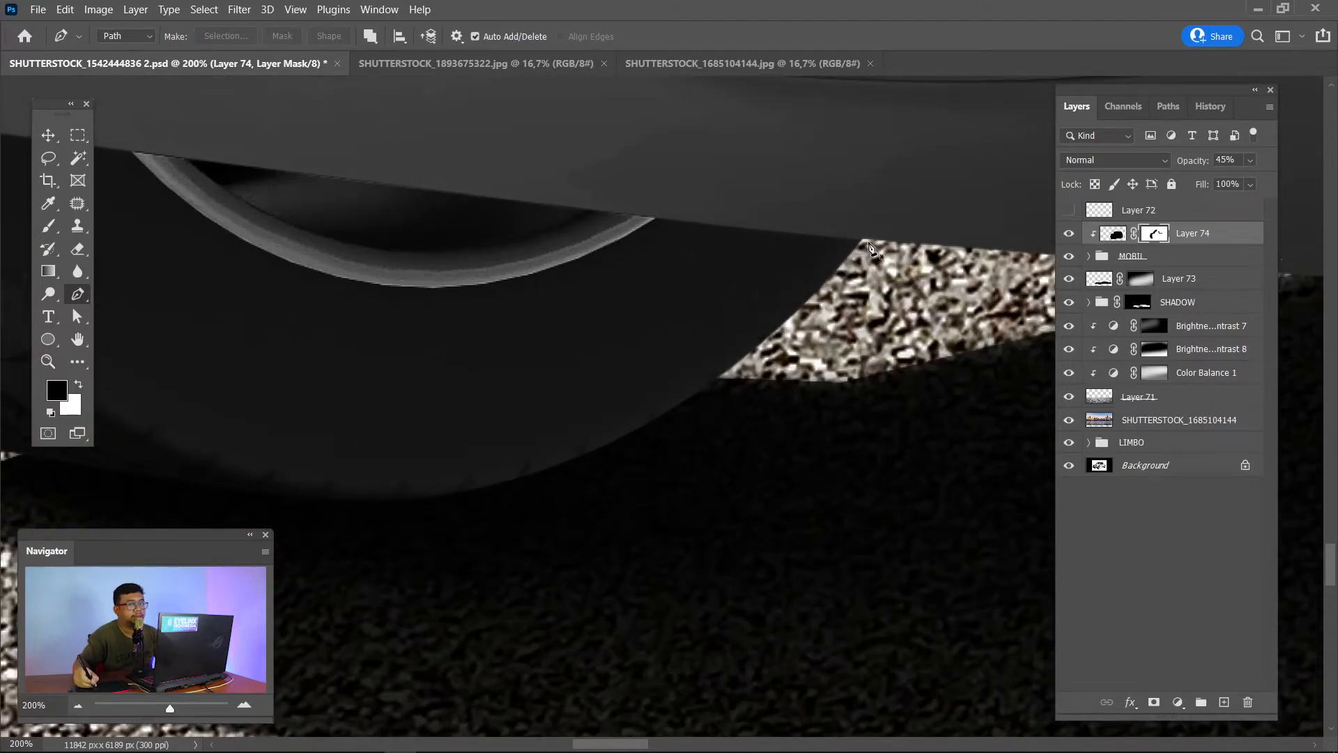
{"action": "left_click", "coordinate": [868, 242]}
{"action": "left_click_drag", "start_coordinate": [706, 255], "coordinate": [1114, 350]}
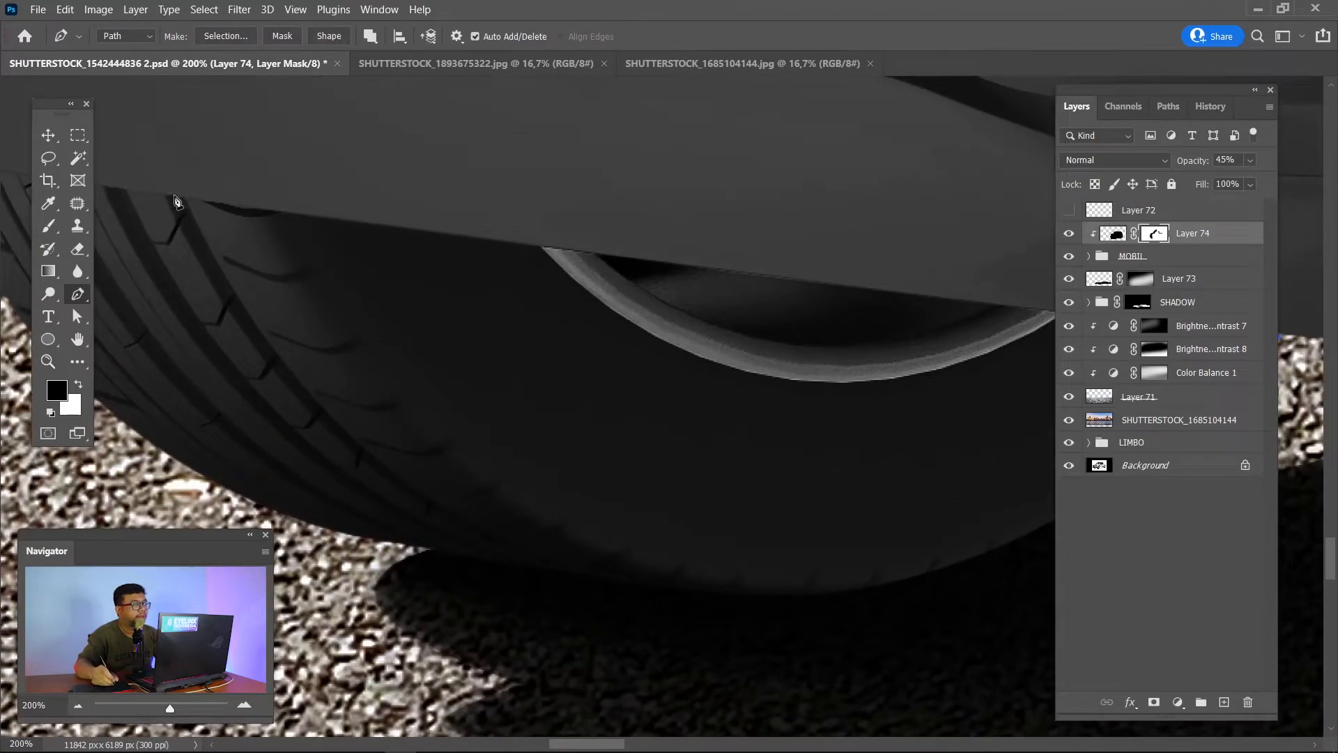
{"action": "left_click", "coordinate": [164, 202]}
{"action": "left_click_drag", "start_coordinate": [449, 576], "coordinate": [565, 630]}
{"action": "left_click_drag", "start_coordinate": [636, 612], "coordinate": [330, 478]}
{"action": "left_click_drag", "start_coordinate": [687, 542], "coordinate": [730, 523]}
{"action": "left_click_drag", "start_coordinate": [865, 450], "coordinate": [896, 419]}
{"action": "left_click_drag", "start_coordinate": [972, 284], "coordinate": [977, 268]}
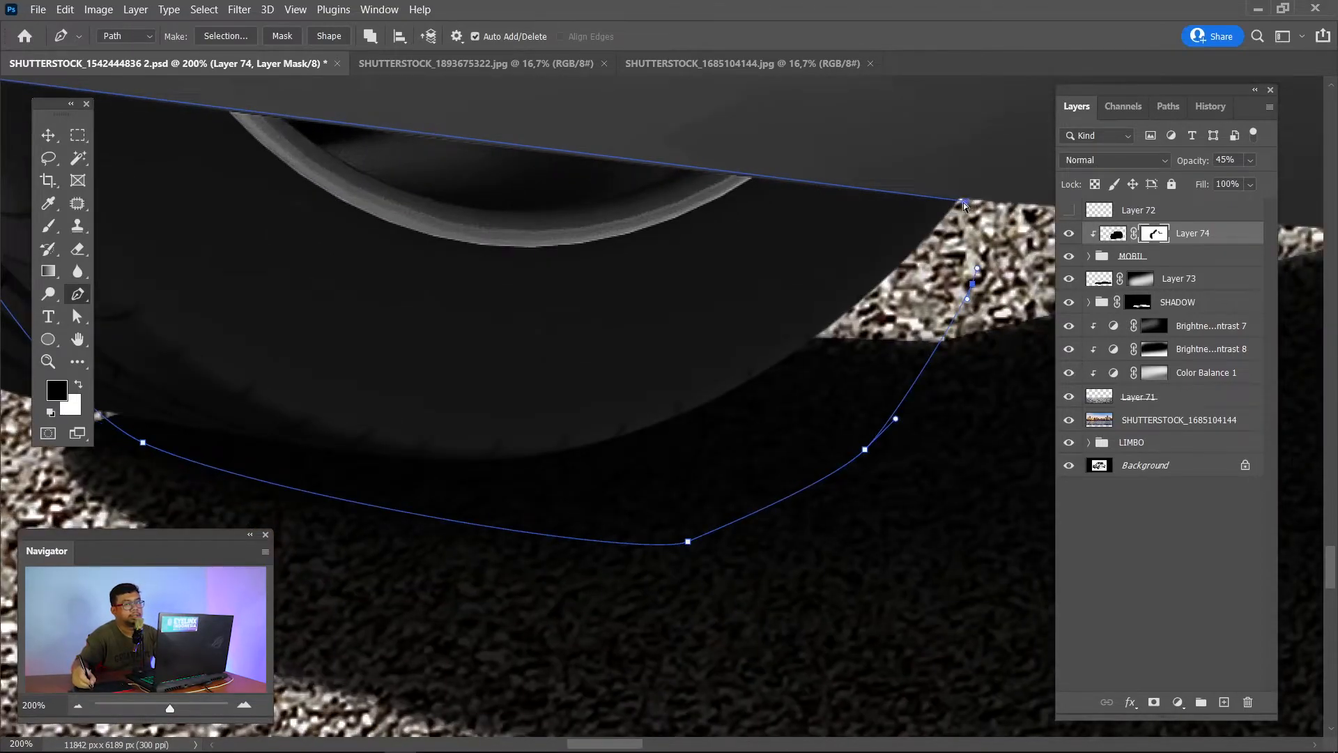
{"action": "left_click", "coordinate": [964, 202]}
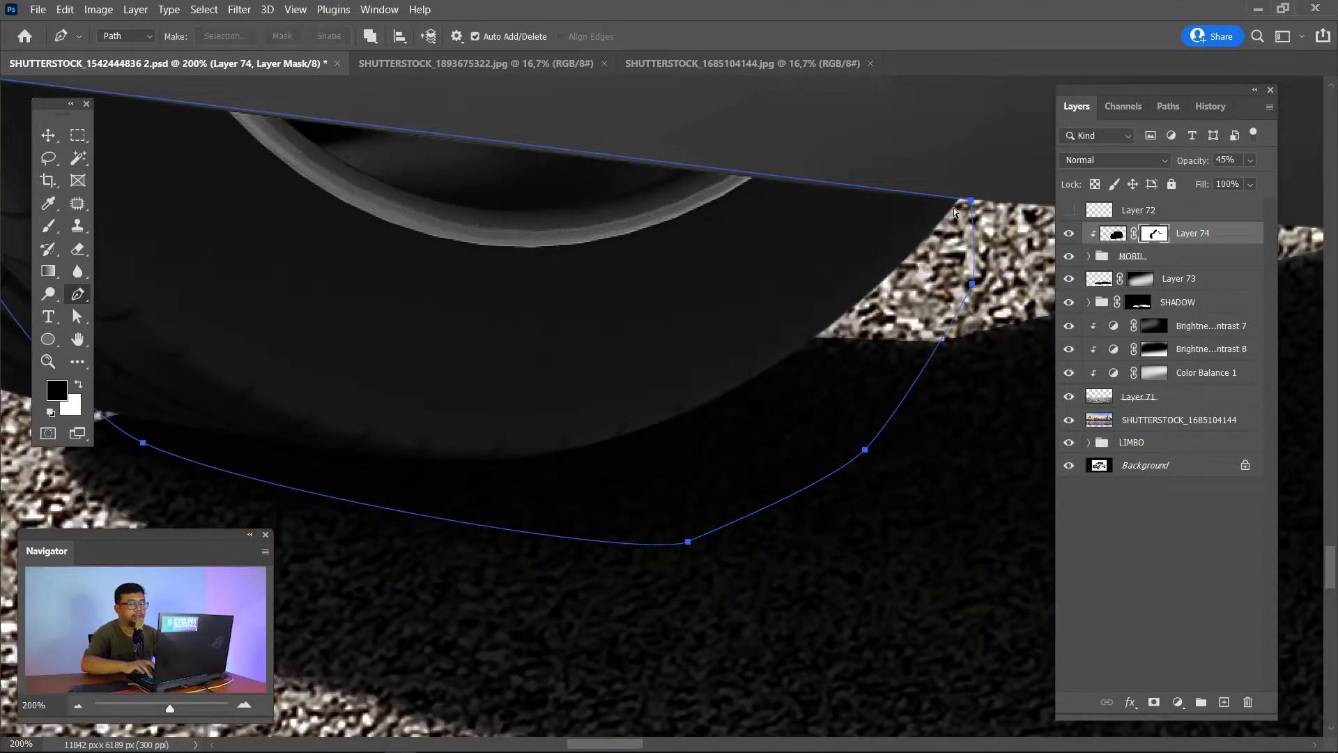
Convert the wheel path into a selection and feather it by 10 pixels.
{"action": "key", "text": "ctrl+Return"}
{"action": "key", "text": "m"}
{"action": "right_click", "coordinate": [655, 244]}
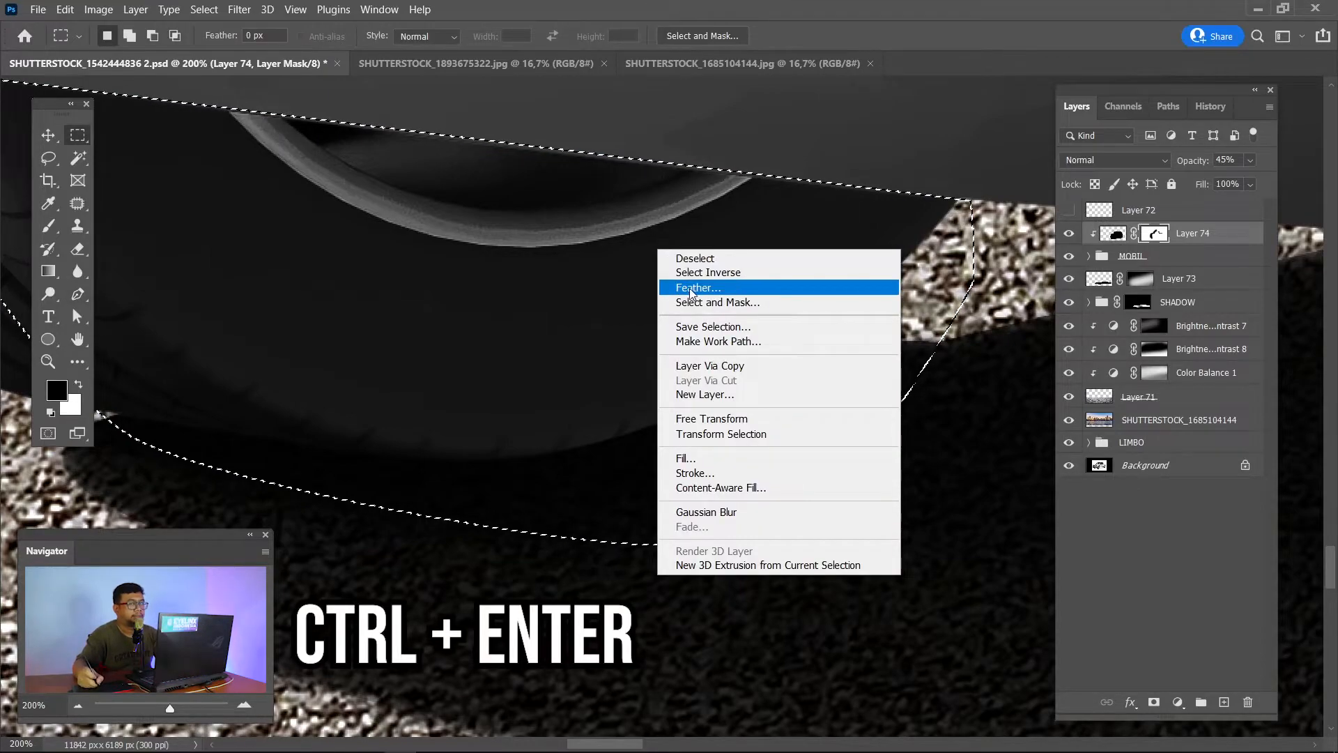
{"action": "left_click", "coordinate": [694, 288]}
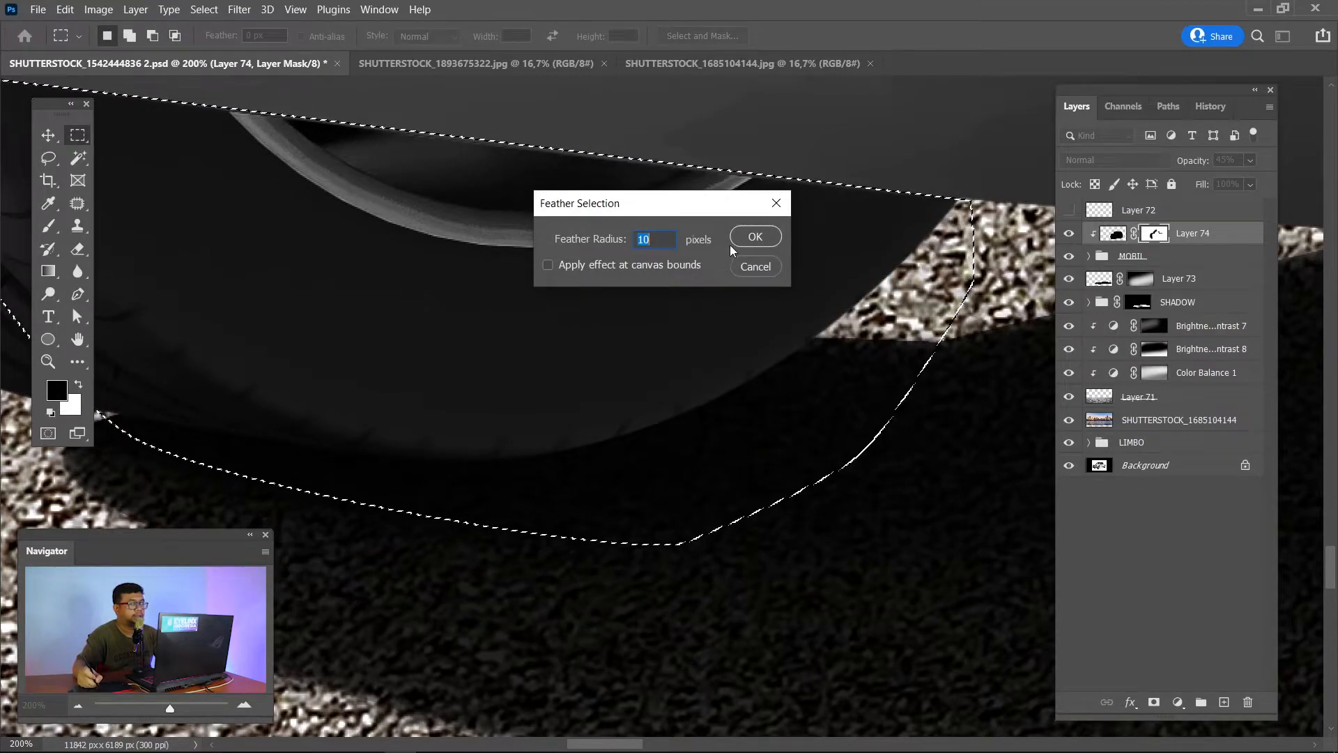
{"action": "left_click", "coordinate": [755, 237]}
Create a new clipped layer below Layer 74, fill the wheel selection with black, deselect, and reduce the layer's opacity to 64%.
{"action": "key", "text": "ctrl+shift+alt+n"}
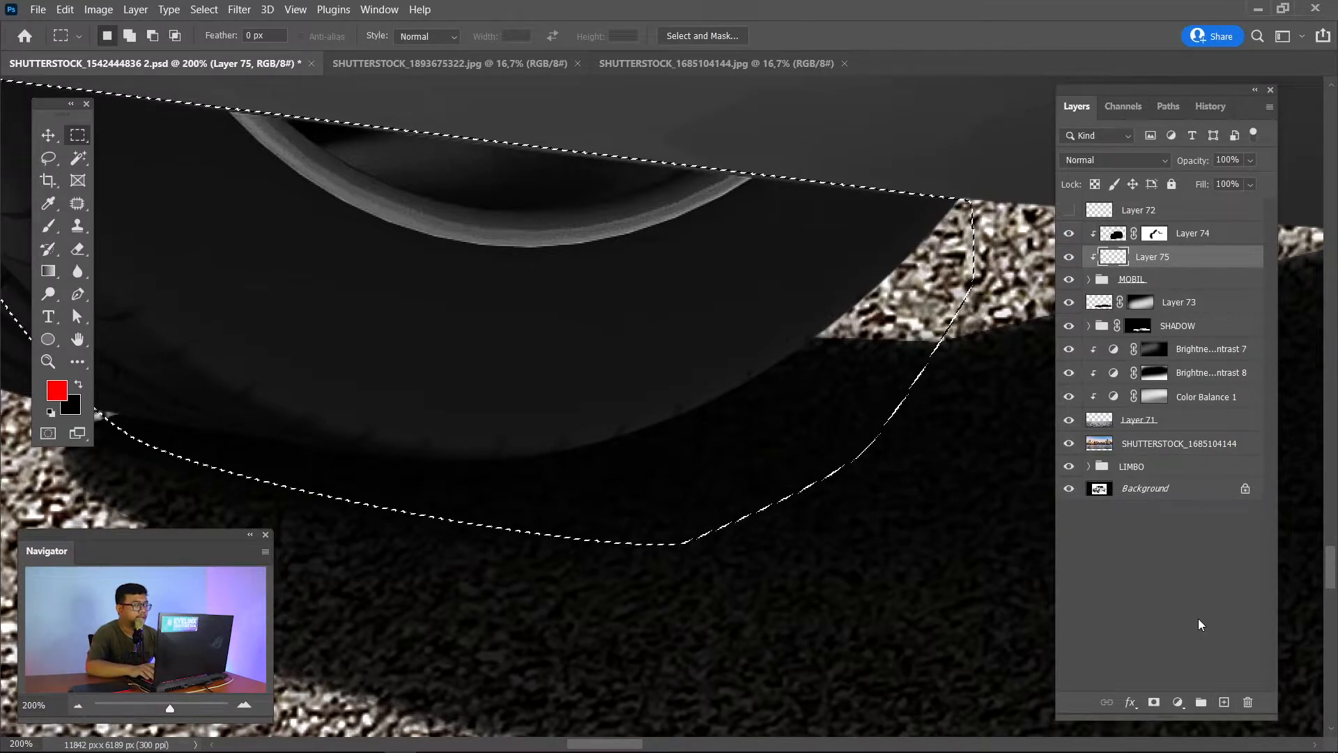
{"action": "key", "text": "ctrl+BackSpace"}
{"action": "key", "text": "ctrl+d"}
{"action": "key", "text": "ctrl+minus"}
{"action": "key", "text": "ctrl+minus"}
{"action": "key", "text": "ctrl+minus"}
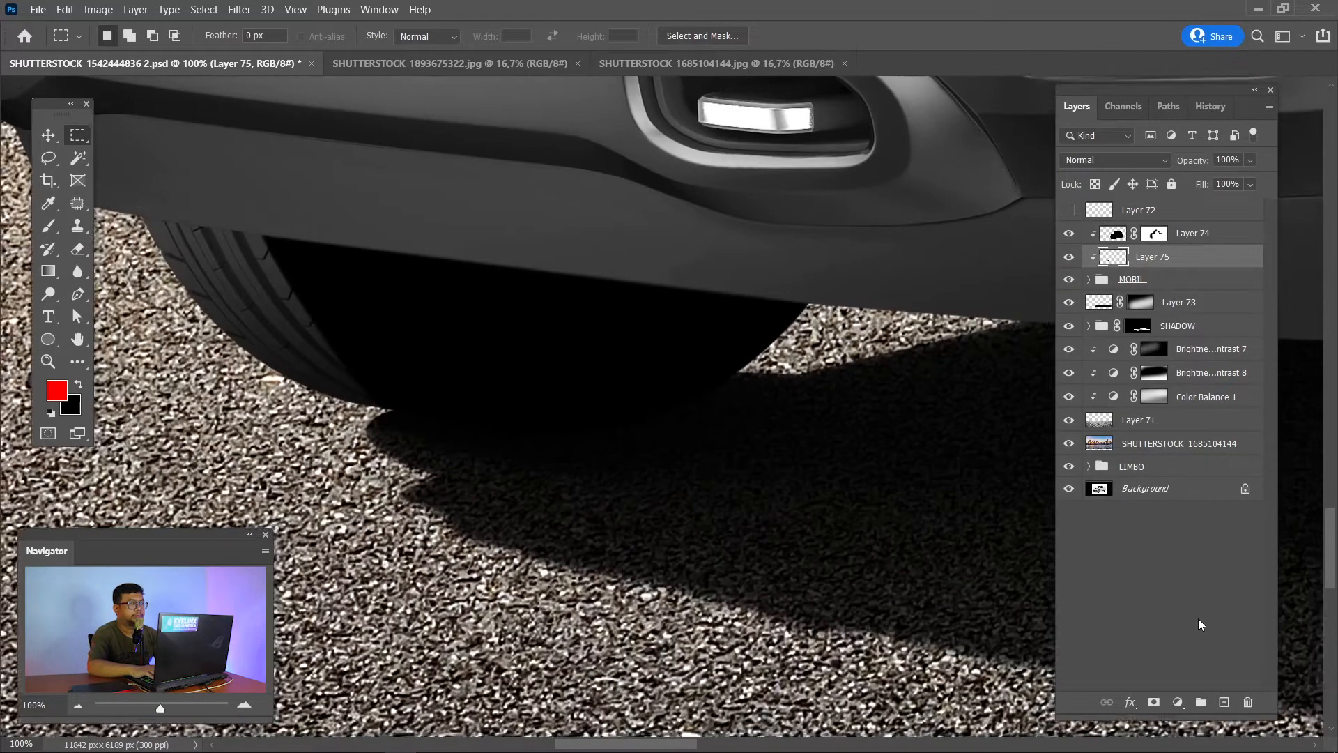
{"action": "left_click_drag", "start_coordinate": [1250, 161], "coordinate": [1231, 182]}
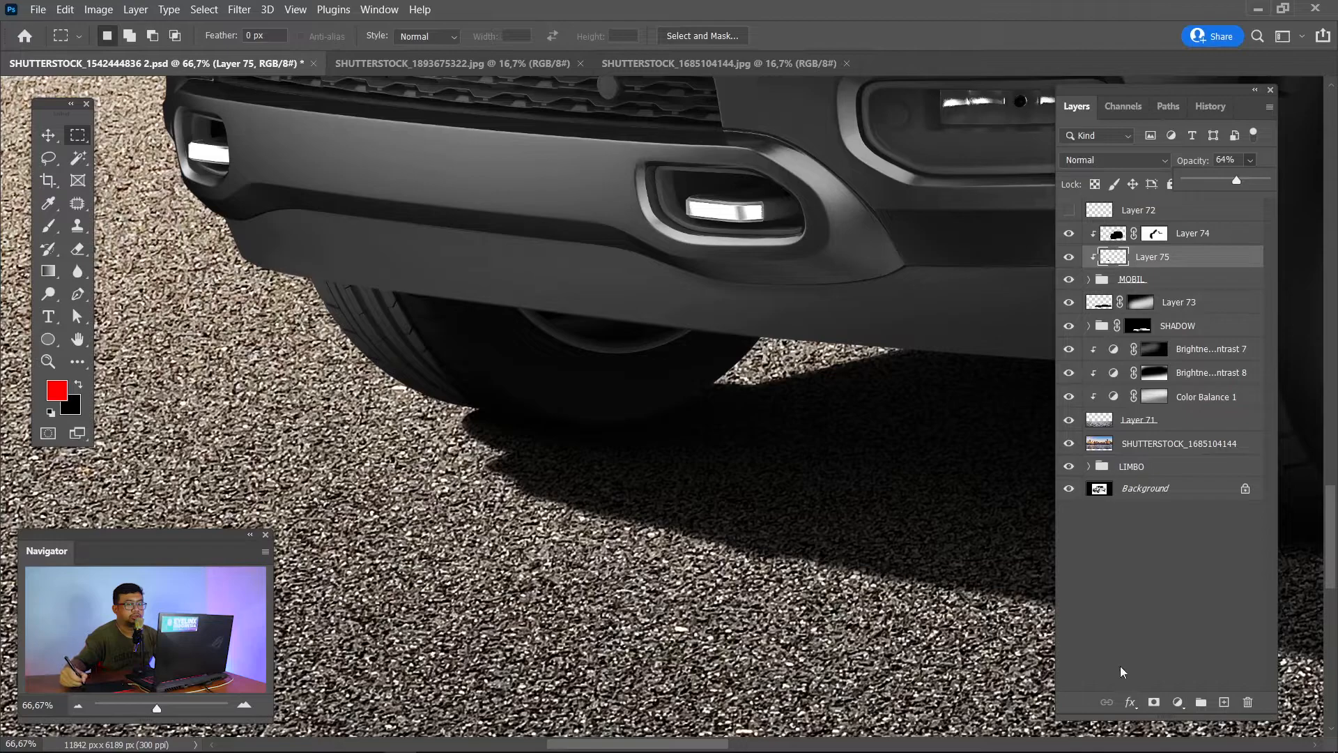
Add a layer mask to Layer 75 and paint black with a small brush to remove the dark fill from the tire's tread.
{"action": "left_click", "coordinate": [1154, 701]}
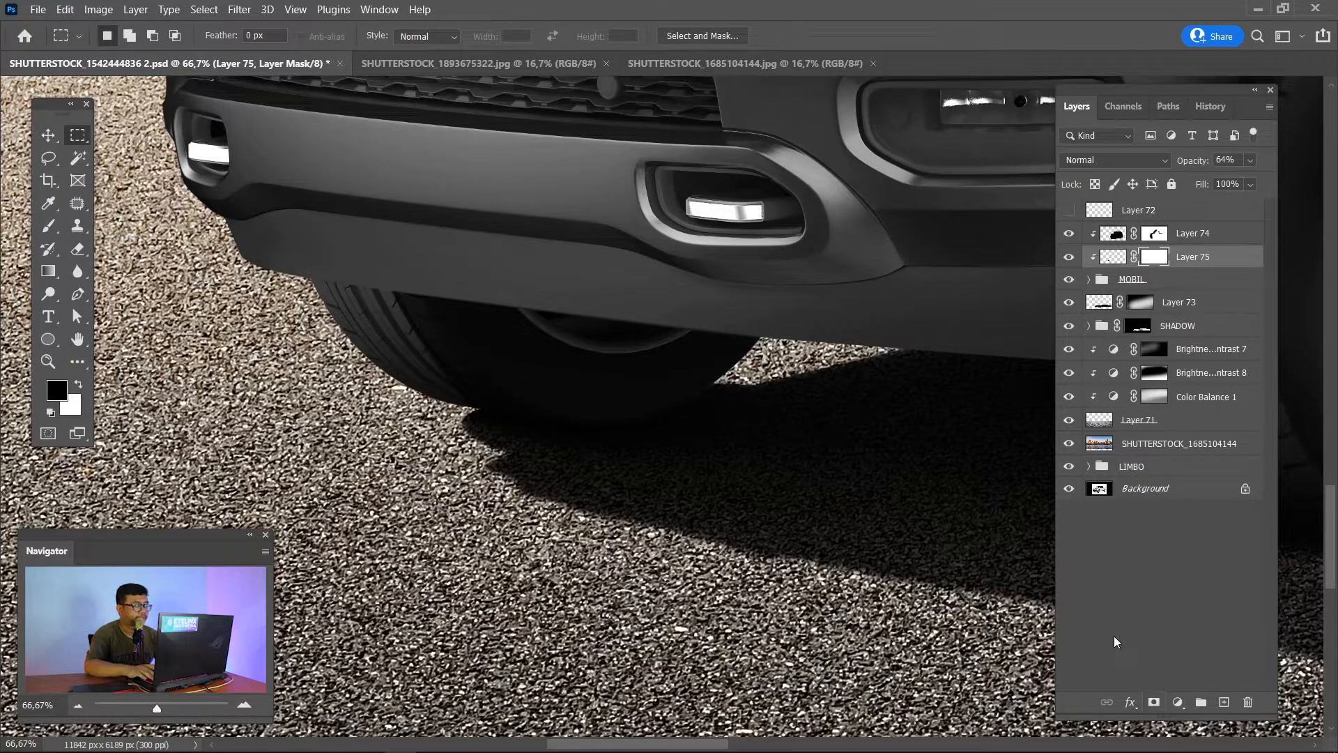
{"action": "key", "text": "x"}
{"action": "key", "text": "ctrl+i"}
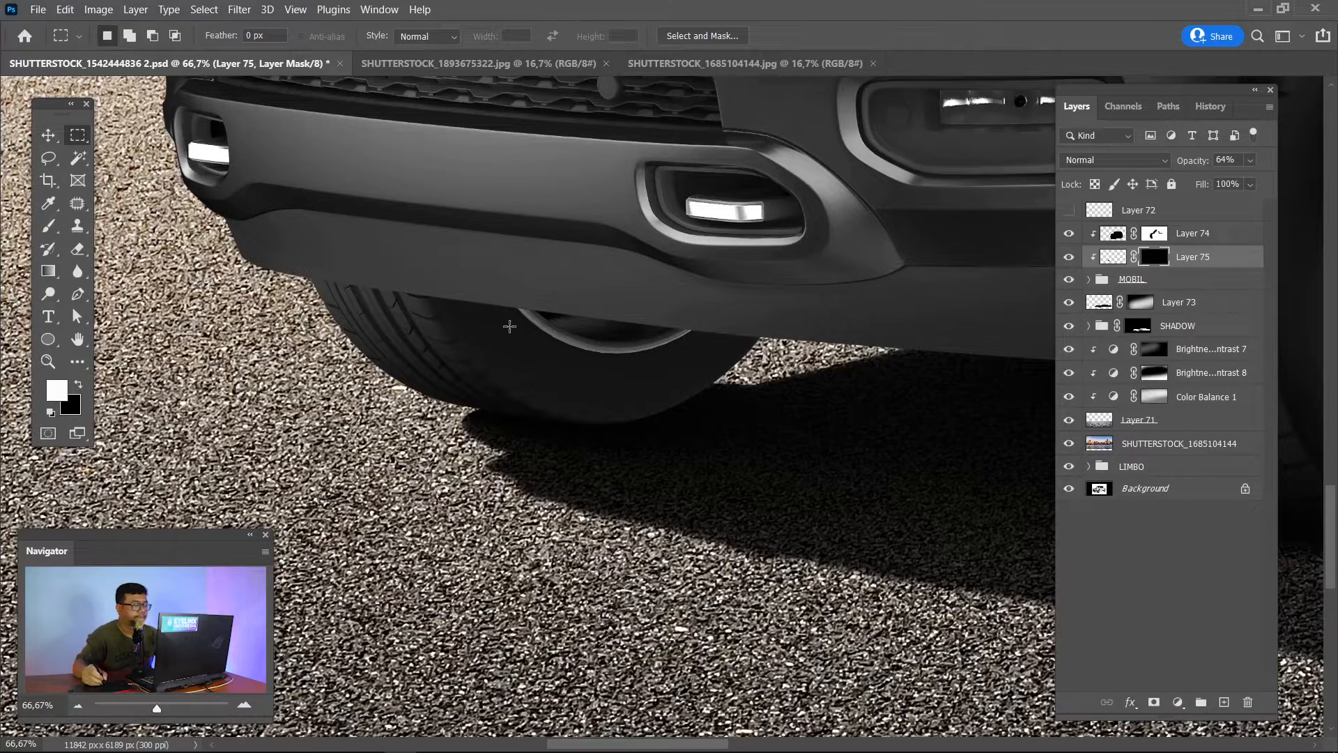
{"action": "key", "text": "ctrl+i"}
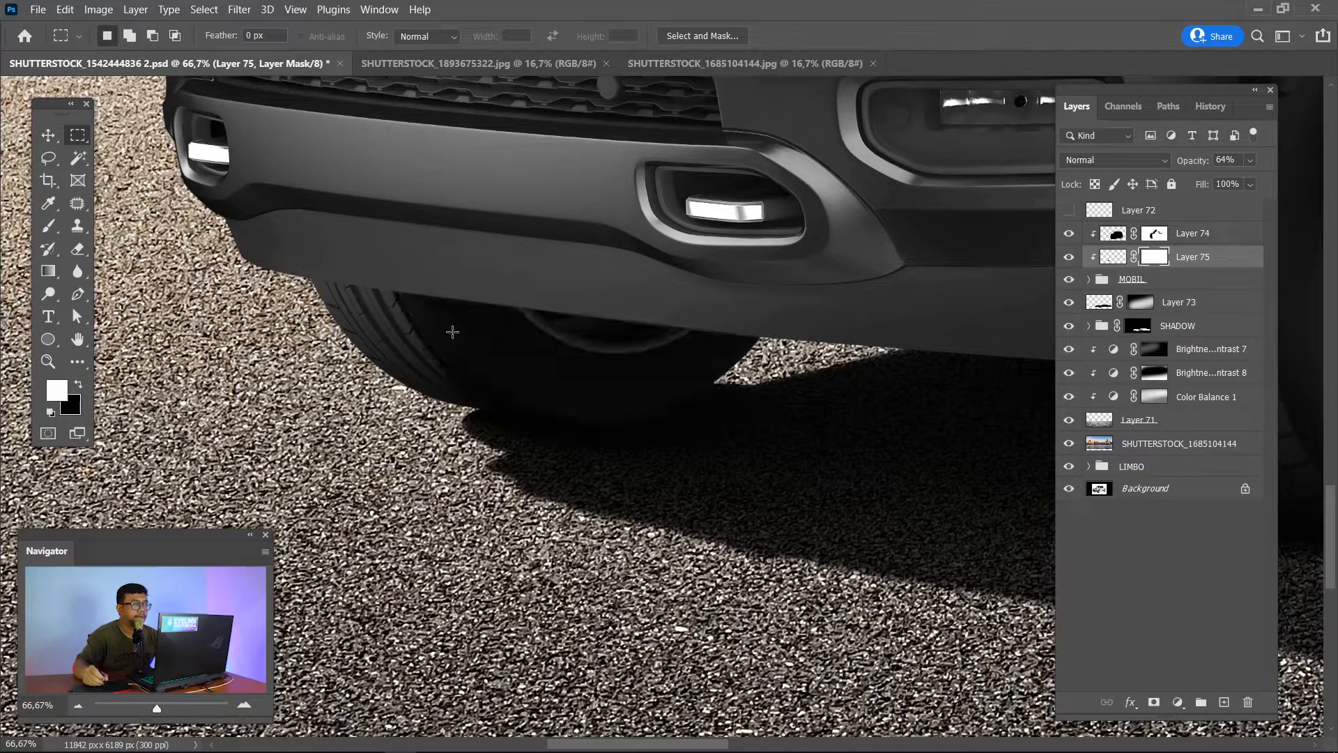
{"action": "key", "text": "x"}
{"action": "key", "text": "b"}
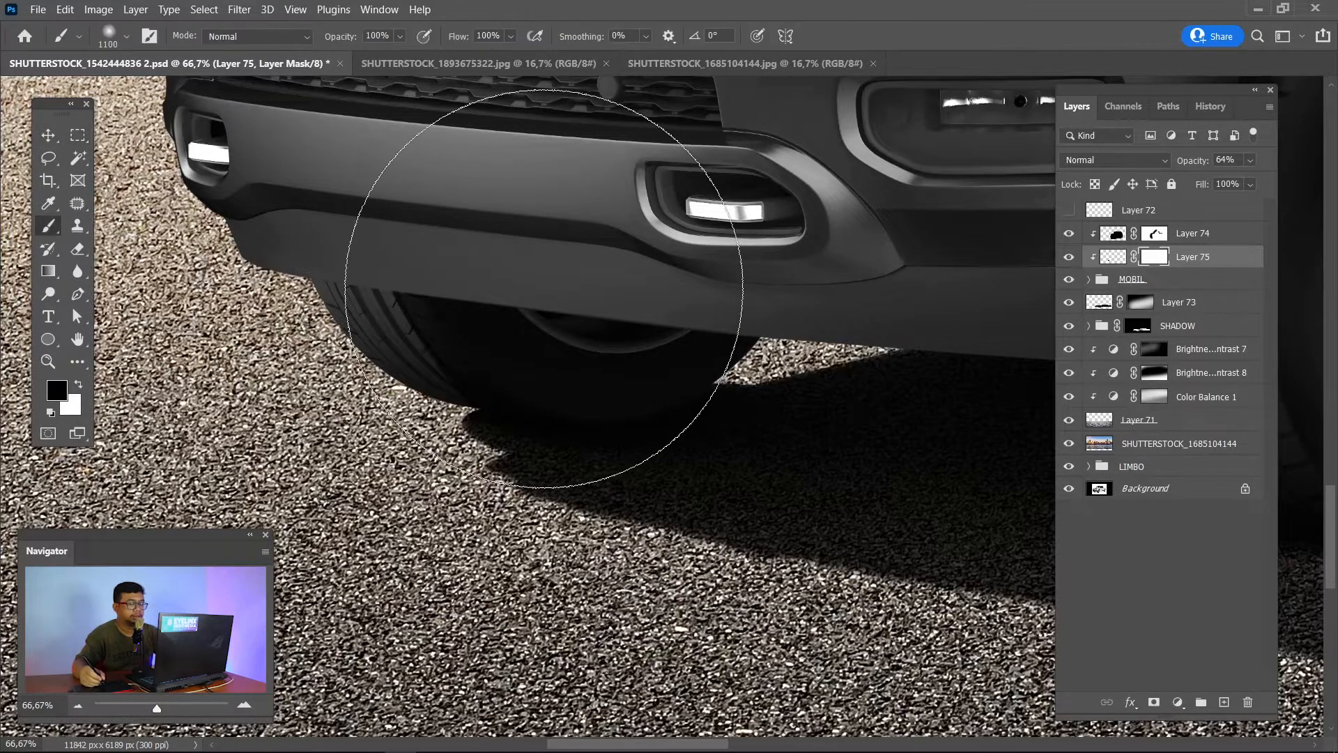
{"action": "key", "text": "bracketleft"}
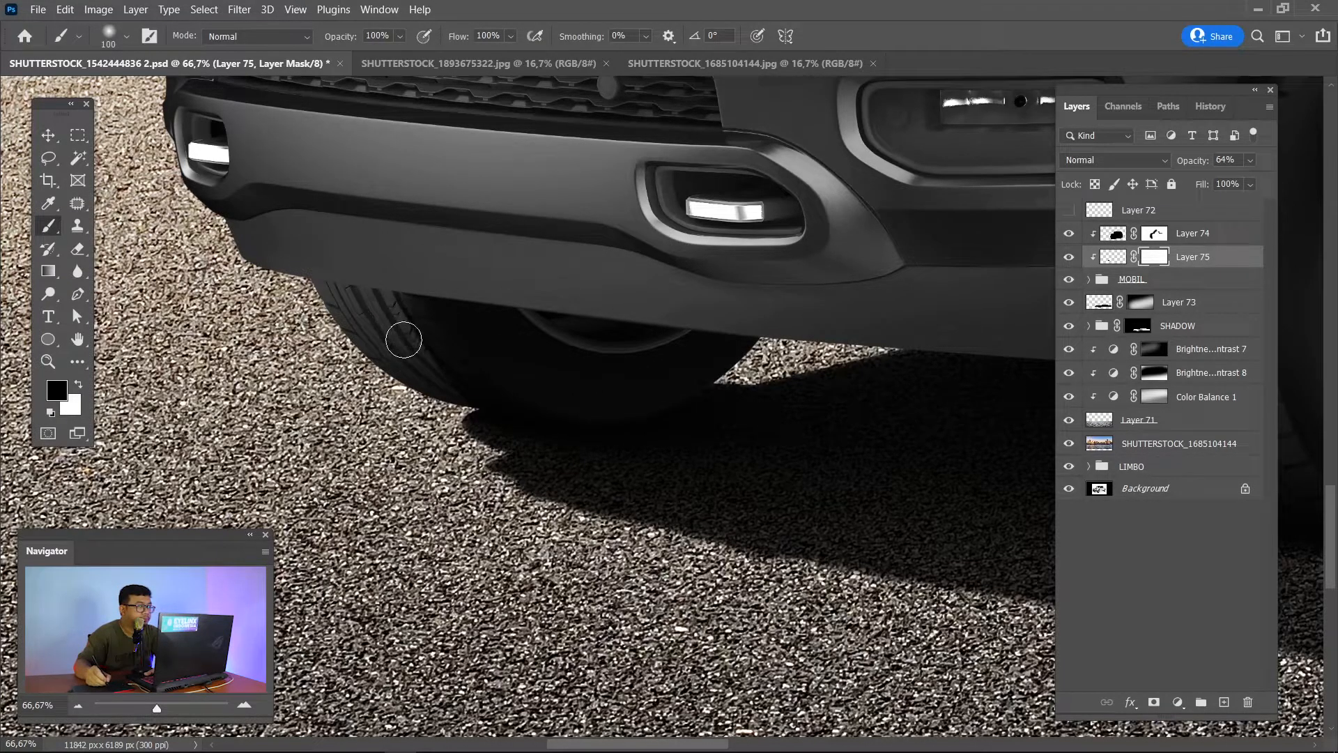
{"action": "key", "text": "bracketright"}
{"action": "key", "text": "bracketright"}
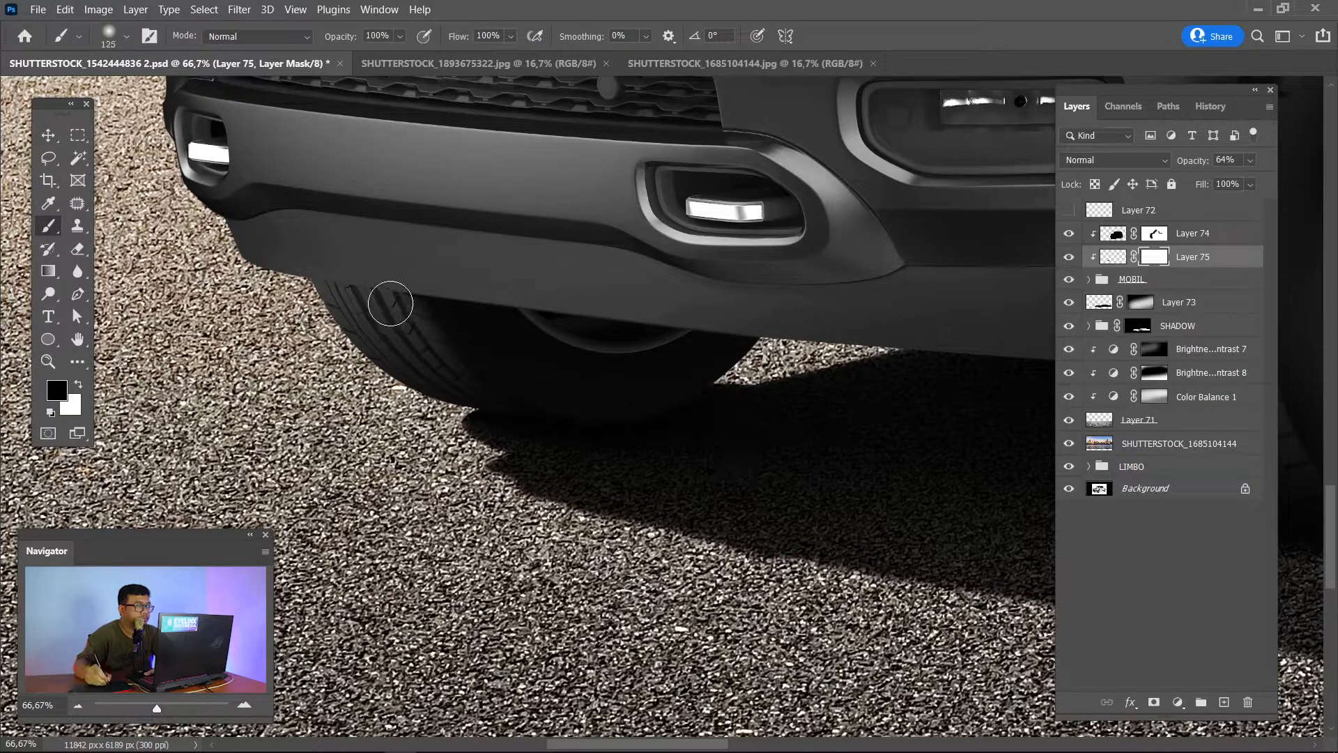
{"action": "left_click_drag", "start_coordinate": [953, 433], "coordinate": [209, 453]}
{"action": "left_click_drag", "start_coordinate": [1003, 474], "coordinate": [508, 424]}
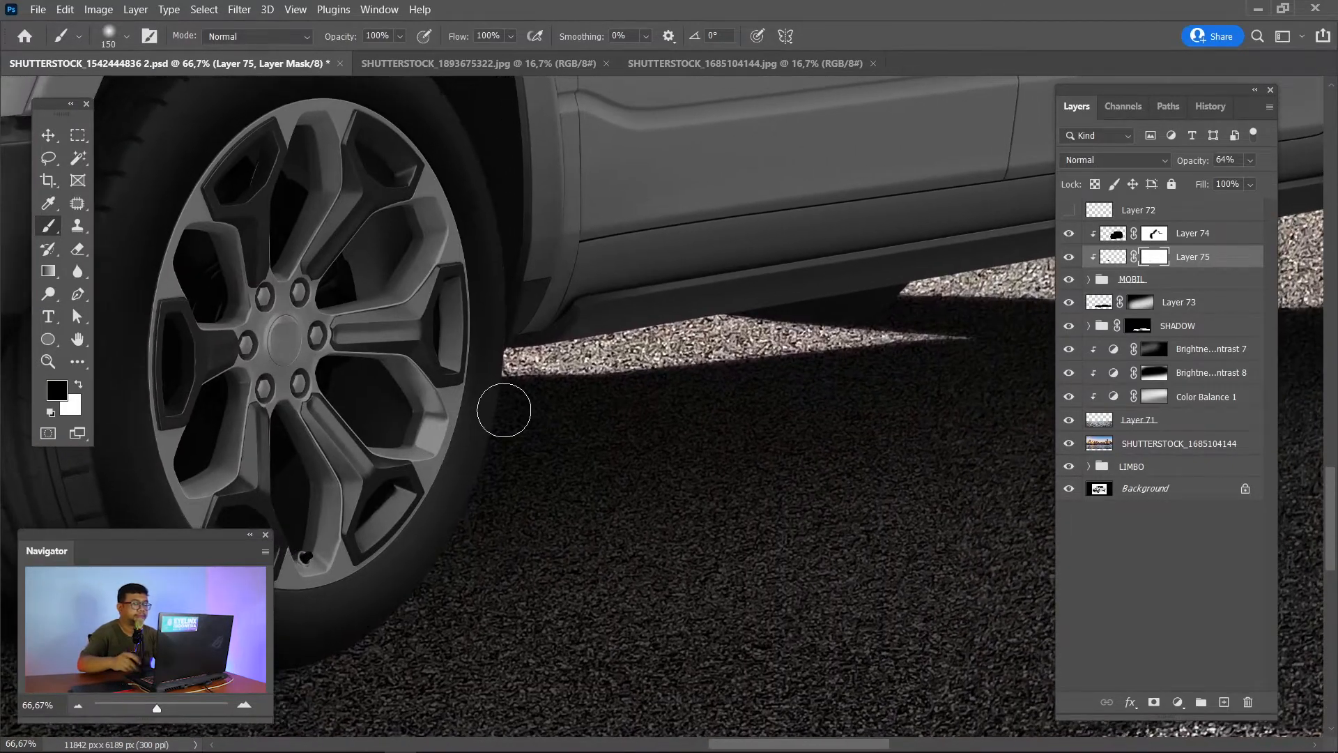
Add a Color Balance adjustment layer above Layer 74 and clip it to the truck.
{"action": "key", "text": "ctrl+0"}
{"action": "key", "text": "ctrl+minus"}
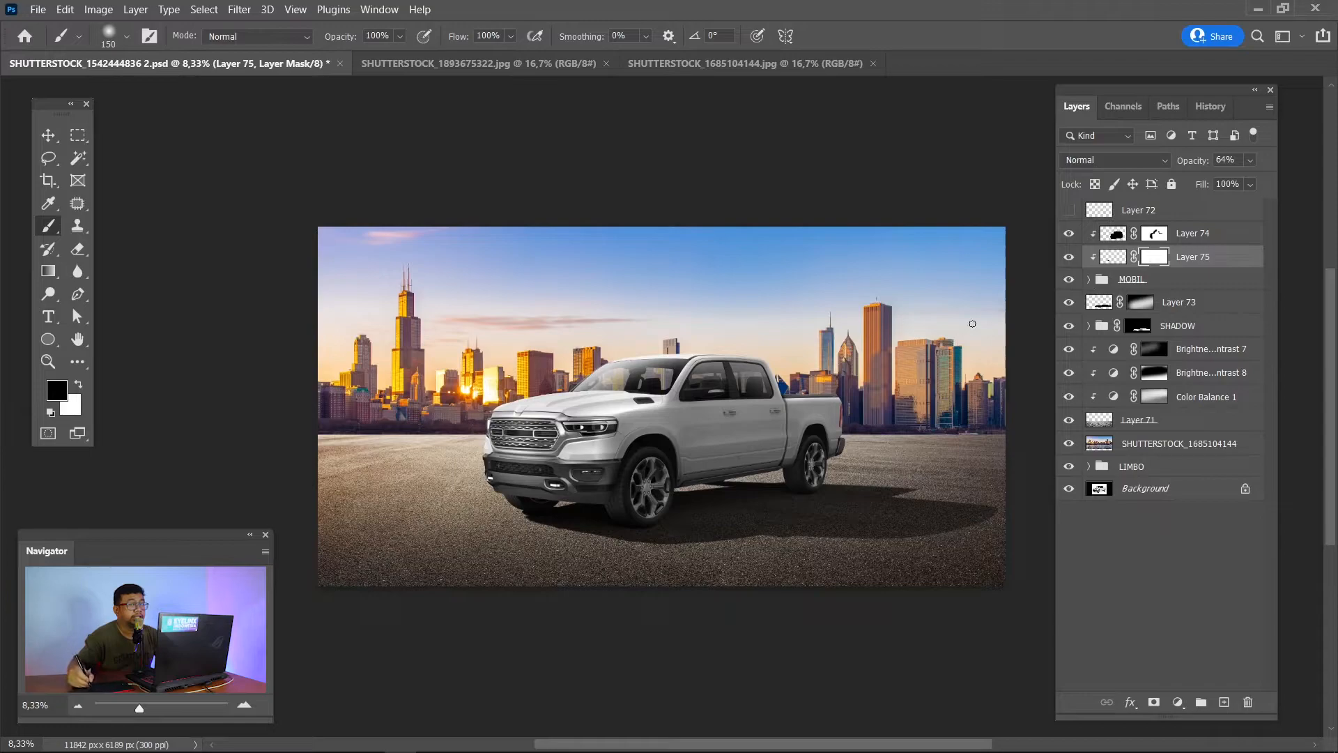
{"action": "left_click", "coordinate": [1210, 241]}
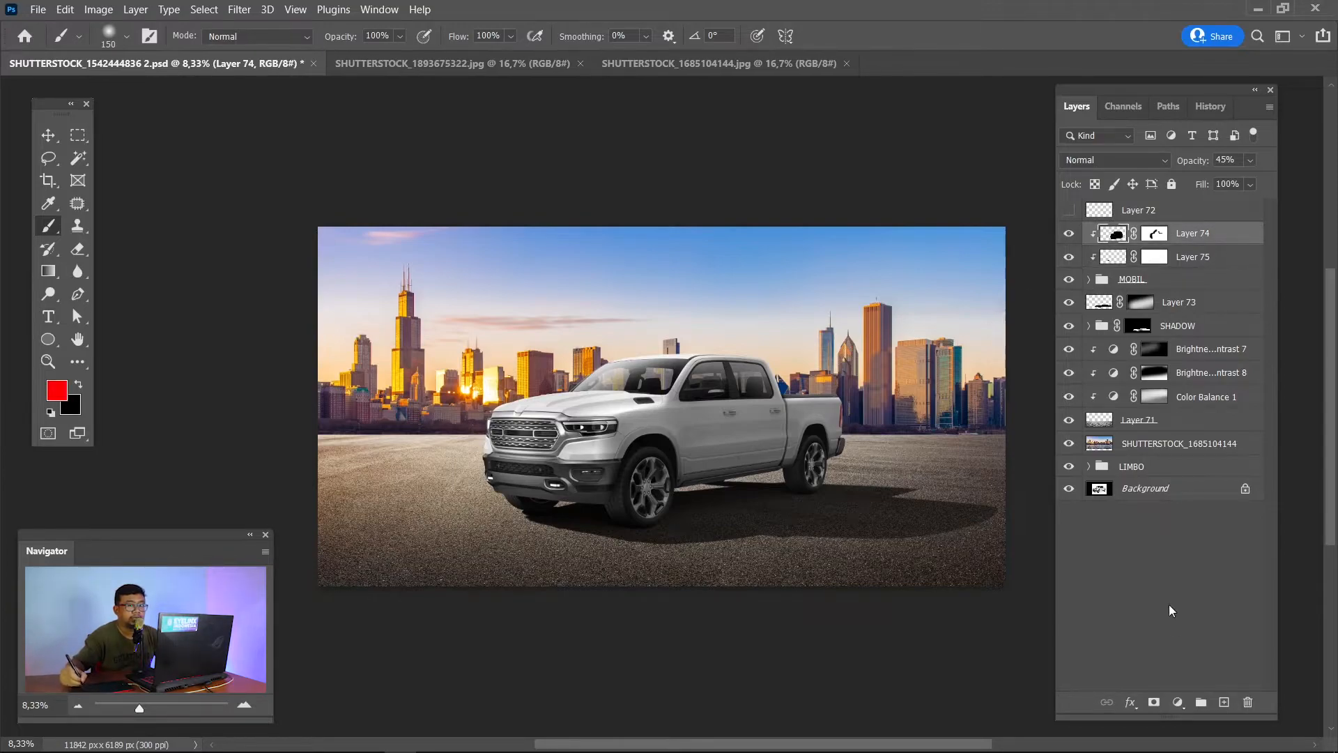
{"action": "left_click", "coordinate": [1178, 703]}
{"action": "left_click", "coordinate": [1214, 550]}
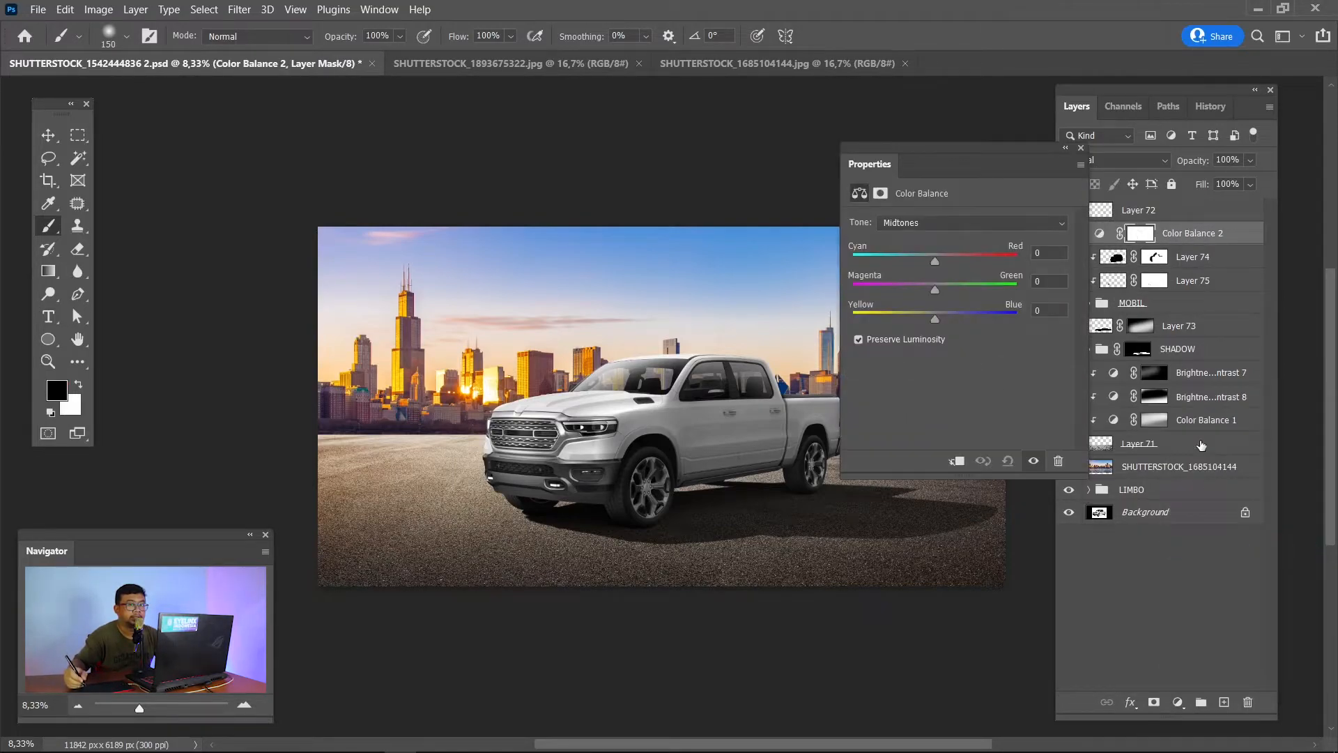
{"action": "right_click", "coordinate": [1240, 237]}
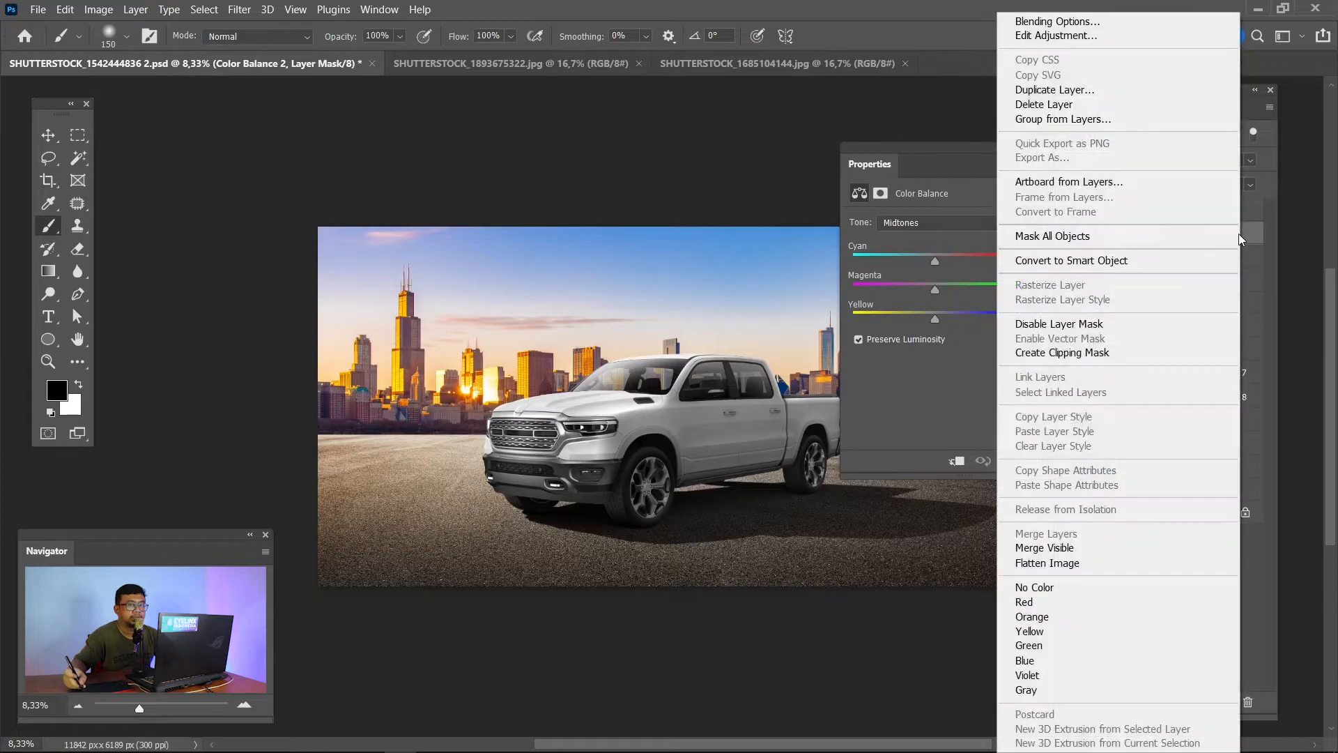
{"action": "left_click", "coordinate": [1154, 352]}
Warm the Color Balance highlights by setting Cyan–Red to +28 and Yellow–Blue to -23.
{"action": "left_click", "coordinate": [956, 224]}
{"action": "left_click", "coordinate": [932, 264]}
{"action": "left_click_drag", "start_coordinate": [934, 318], "coordinate": [916, 320]}
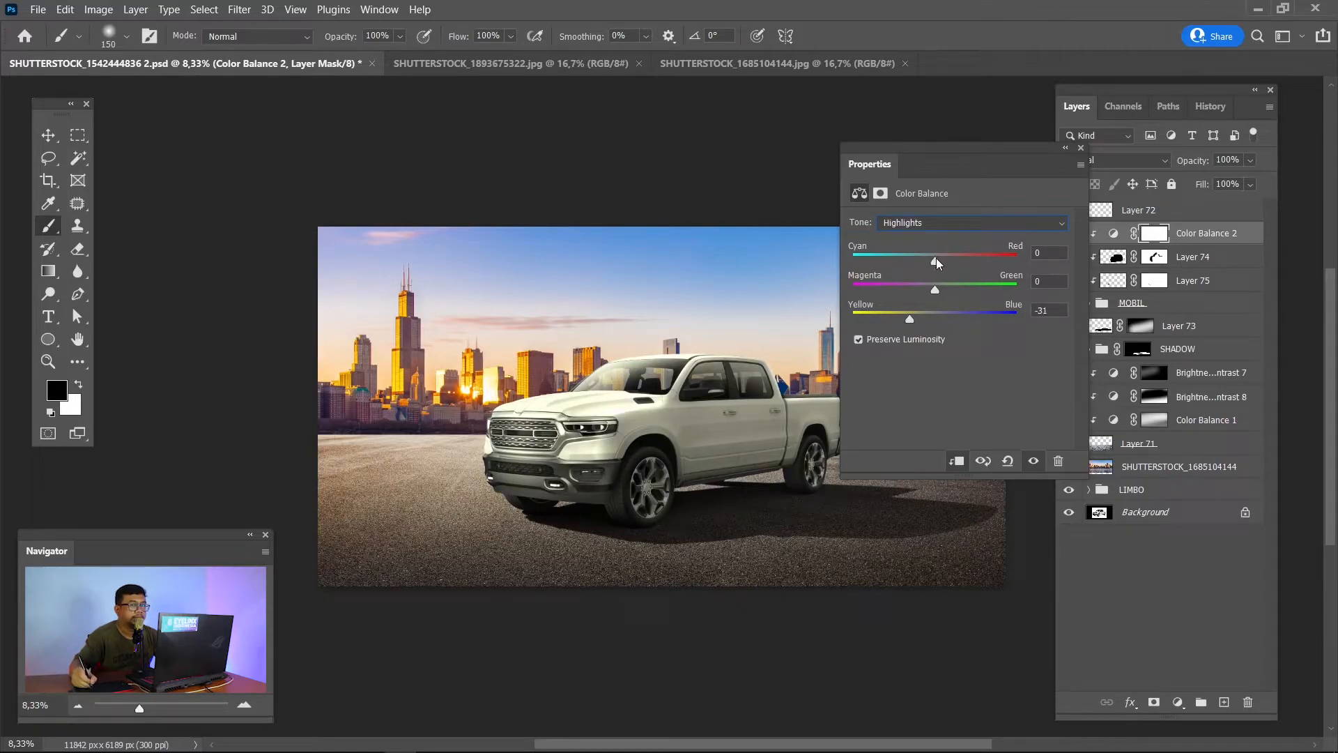
{"action": "left_click_drag", "start_coordinate": [936, 259], "coordinate": [956, 261]}
{"action": "left_click", "coordinate": [951, 223]}
{"action": "left_click", "coordinate": [915, 360]}
{"action": "left_click_drag", "start_coordinate": [955, 256], "coordinate": [954, 258]}
{"action": "left_click_drag", "start_coordinate": [909, 319], "coordinate": [916, 319]}
{"action": "left_click_drag", "start_coordinate": [952, 259], "coordinate": [959, 258]}
{"action": "key", "text": "ctrl+plus"}
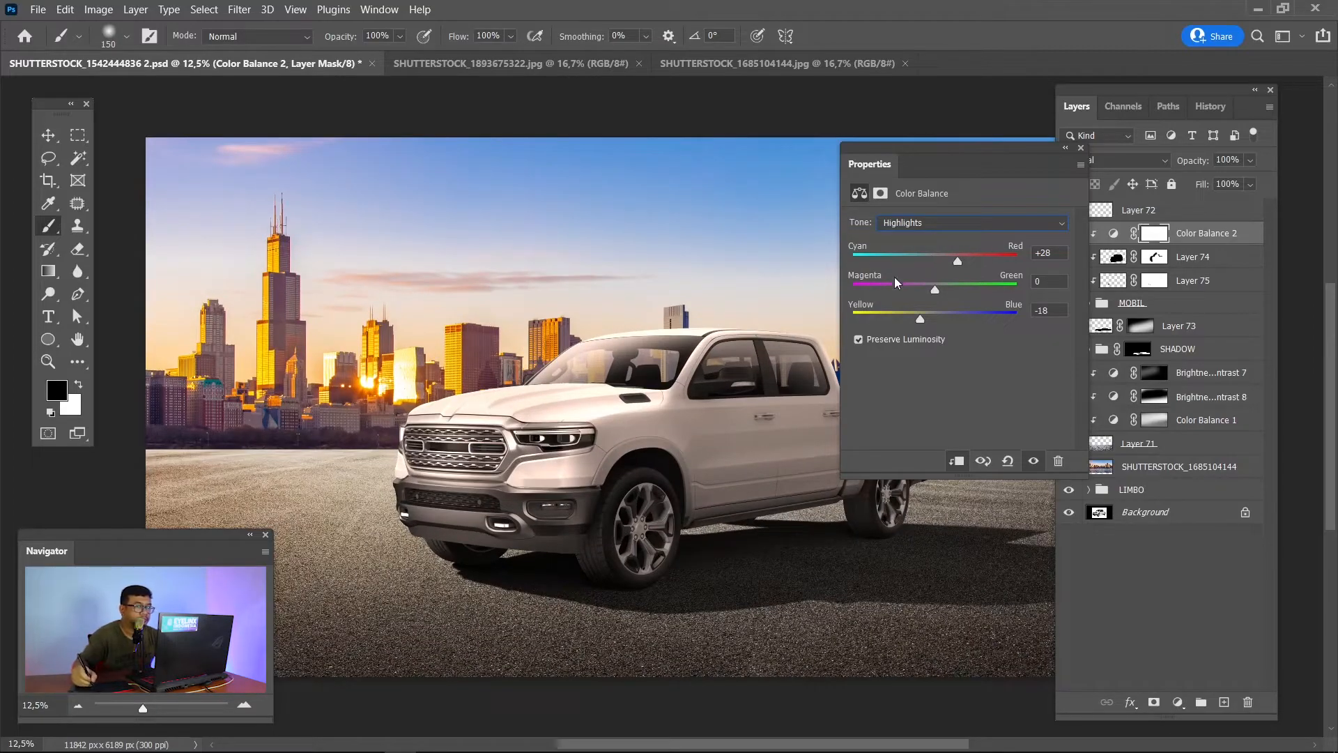
{"action": "left_click_drag", "start_coordinate": [920, 320], "coordinate": [917, 324]}
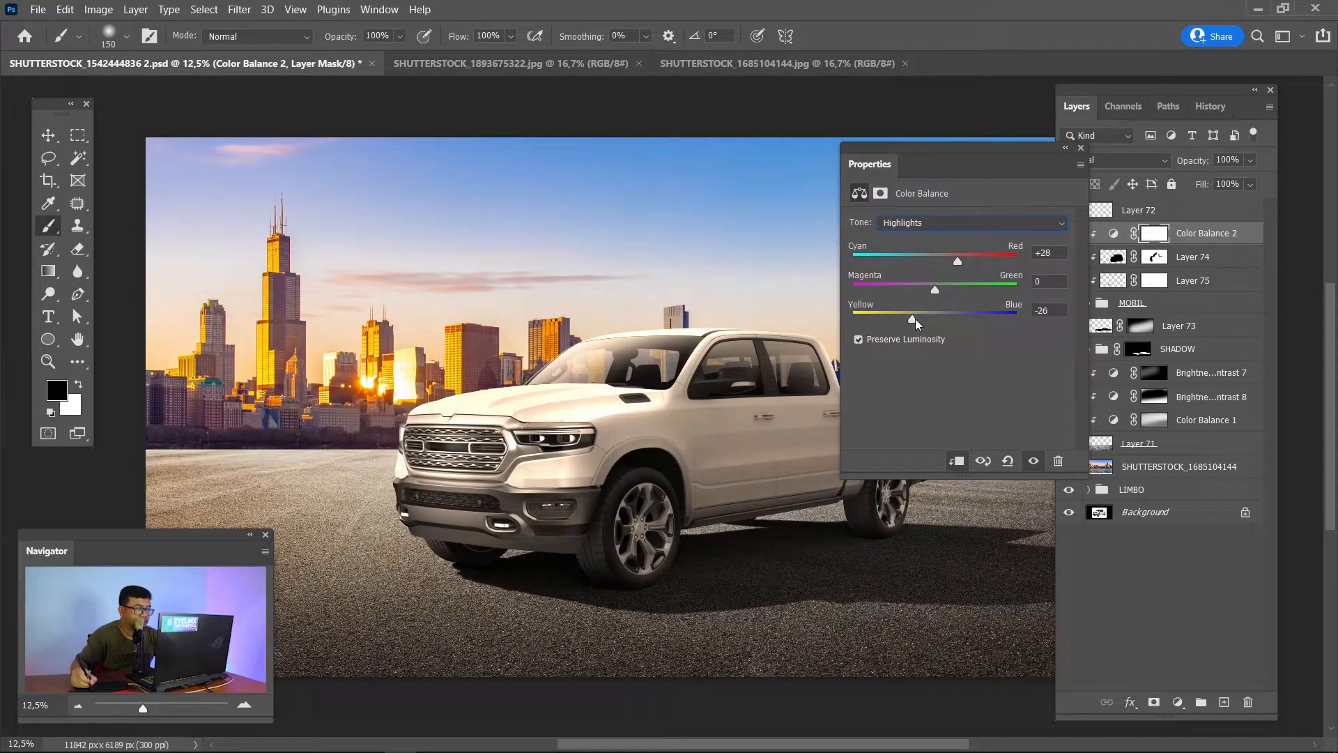
Set the Color Balance midtones to +51 on Cyan–Red and -76 on Yellow–Blue.
{"action": "left_click", "coordinate": [972, 222]}
{"action": "left_click", "coordinate": [920, 259]}
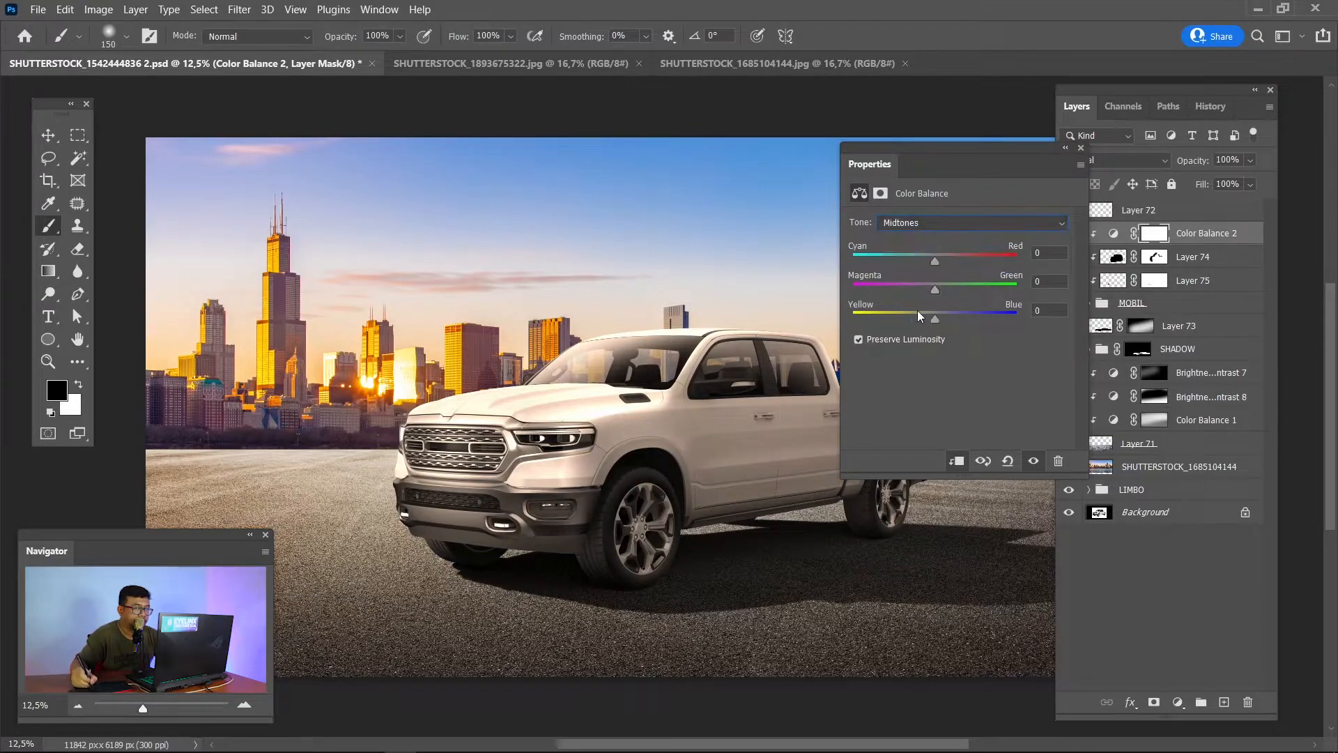
{"action": "left_click_drag", "start_coordinate": [949, 256], "coordinate": [952, 259]}
{"action": "left_click_drag", "start_coordinate": [916, 320], "coordinate": [900, 321]}
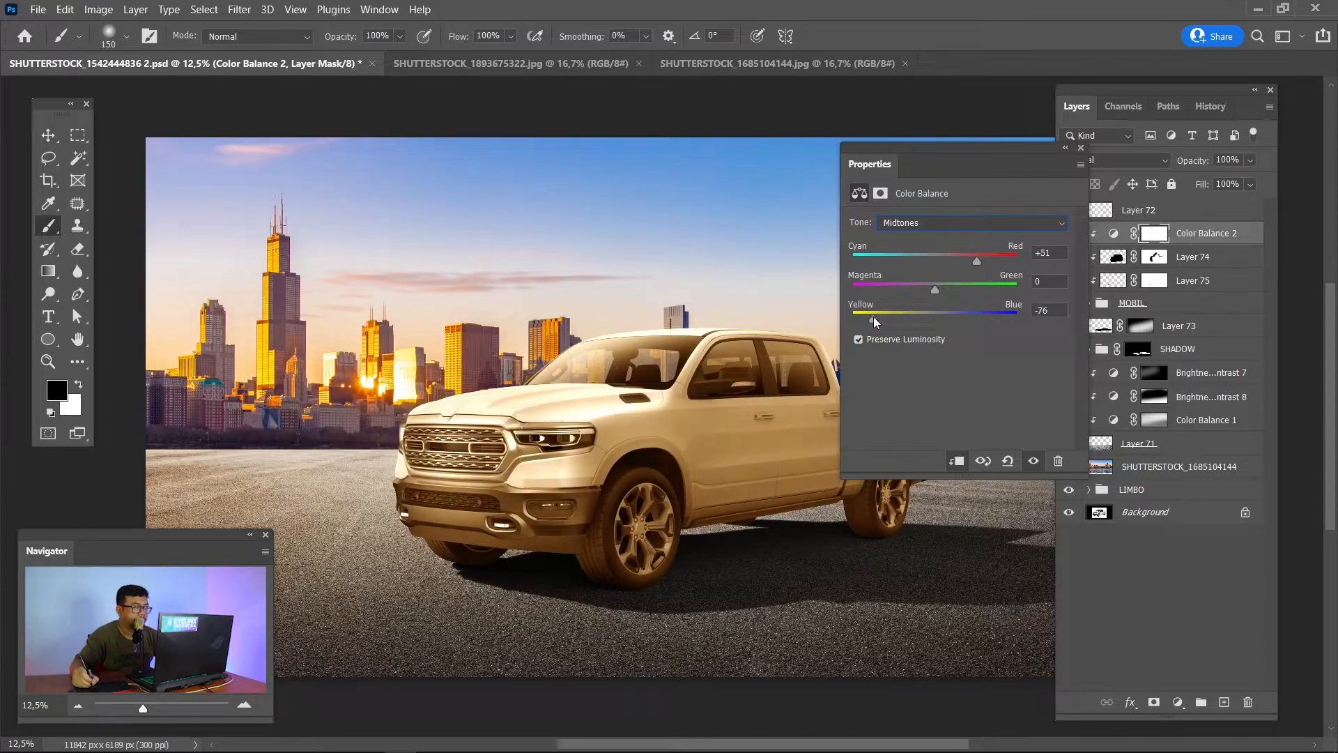
{"action": "left_click", "coordinate": [1082, 150]}
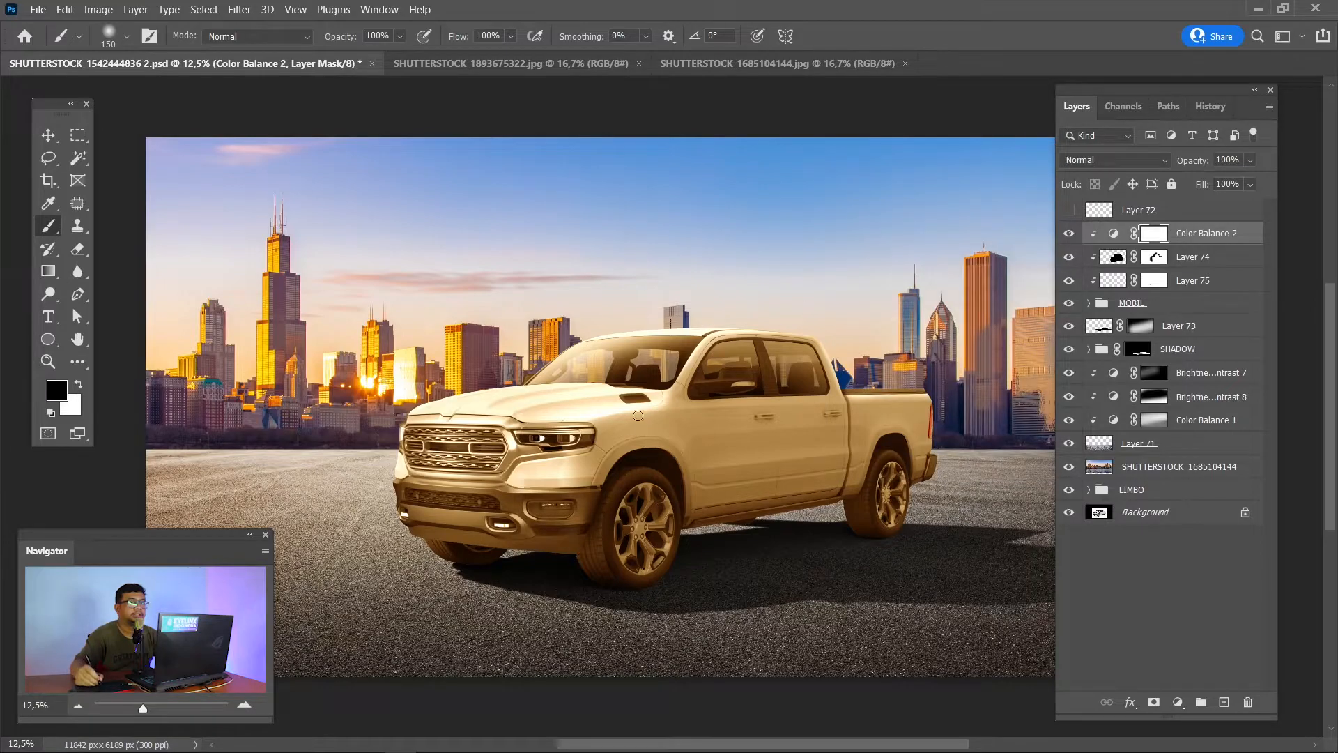
Invert the Color Balance 2 mask to black and enlarge the brush to 2500 px with white as foreground.
{"action": "key", "text": "x"}
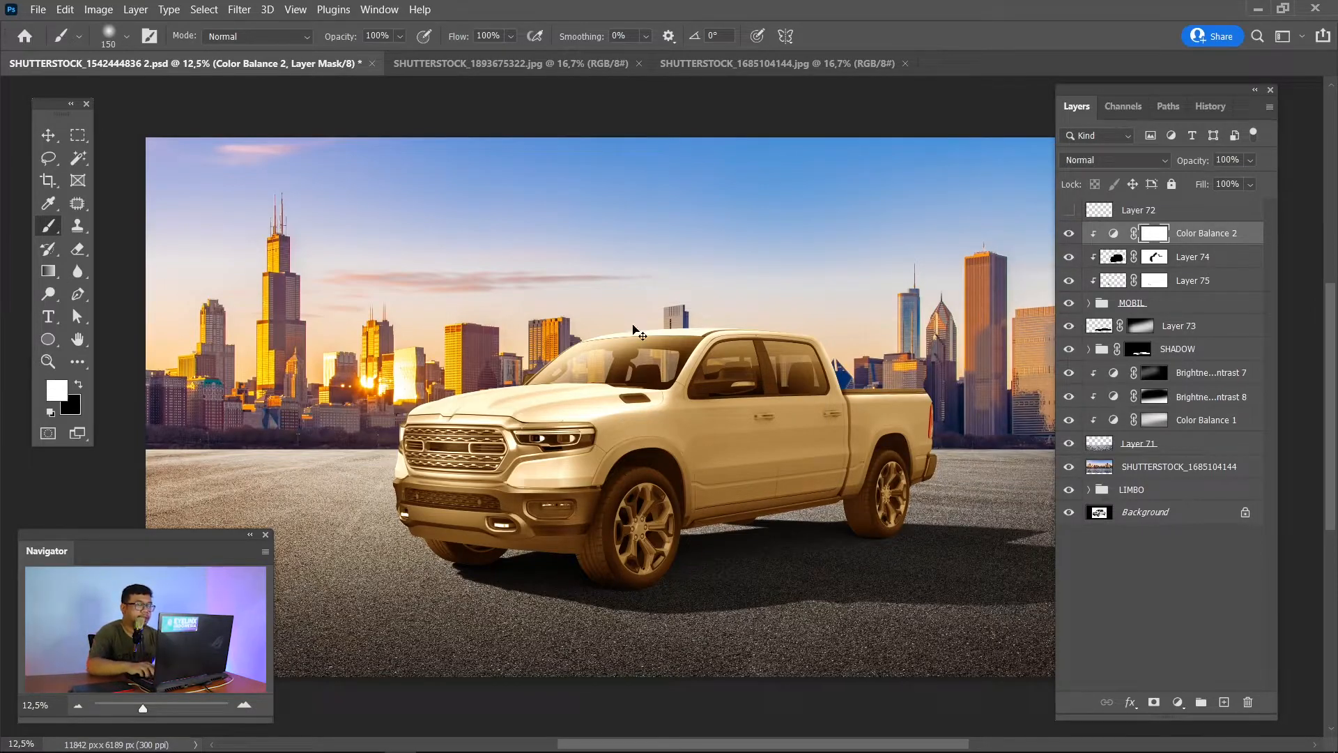
{"action": "key", "text": "ctrl+i"}
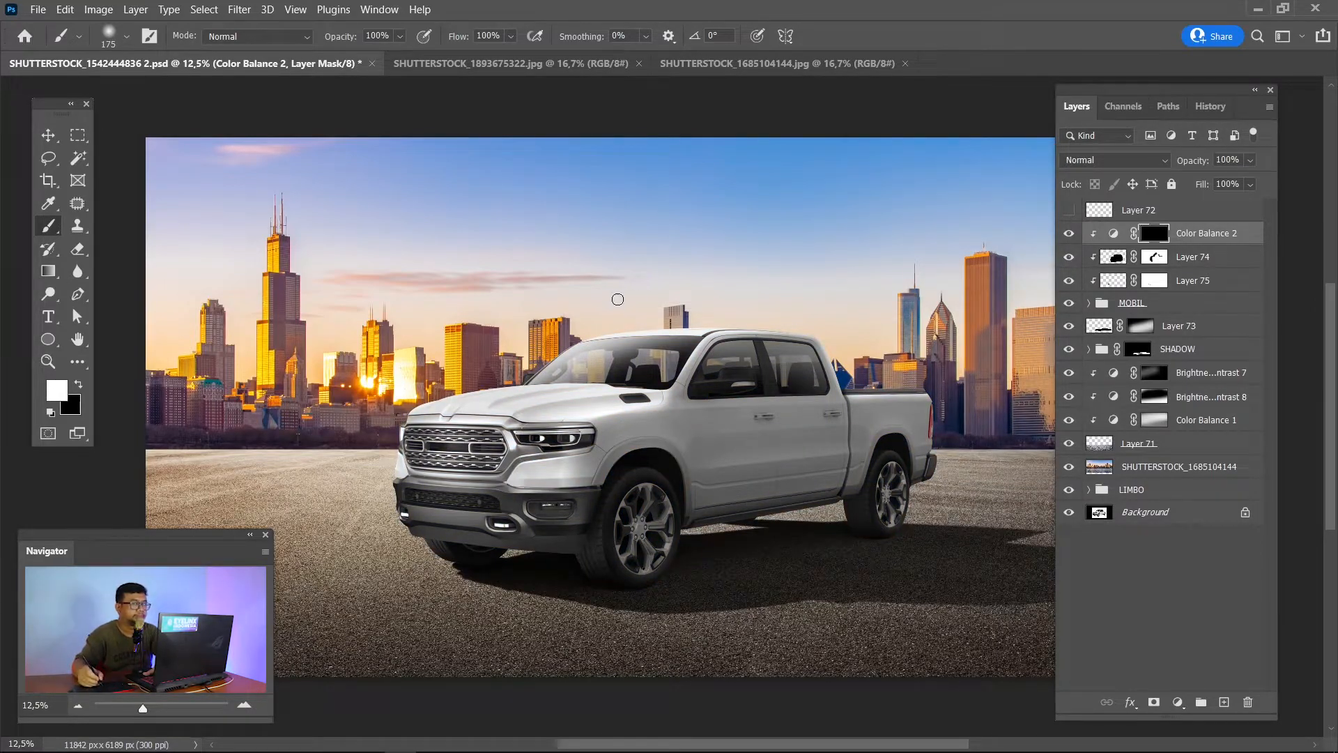
{"action": "key", "text": "bracketright"}
{"action": "key", "text": "bracketright"}
{"action": "key", "text": "bracketright"}
{"action": "key", "text": "bracketright"}
{"action": "key", "text": "bracketright"}
{"action": "key", "text": "bracketright"}
{"action": "key", "text": "bracketright"}
{"action": "key", "text": "bracketright"}
{"action": "key", "text": "bracketright"}
{"action": "key", "text": "bracketright"}
Paint white on the mask over the truck's windshield and hood, and reveal its front and side using 43% brush opacity and 22% flow.
{"action": "left_click_drag", "start_coordinate": [606, 272], "coordinate": [486, 344]}
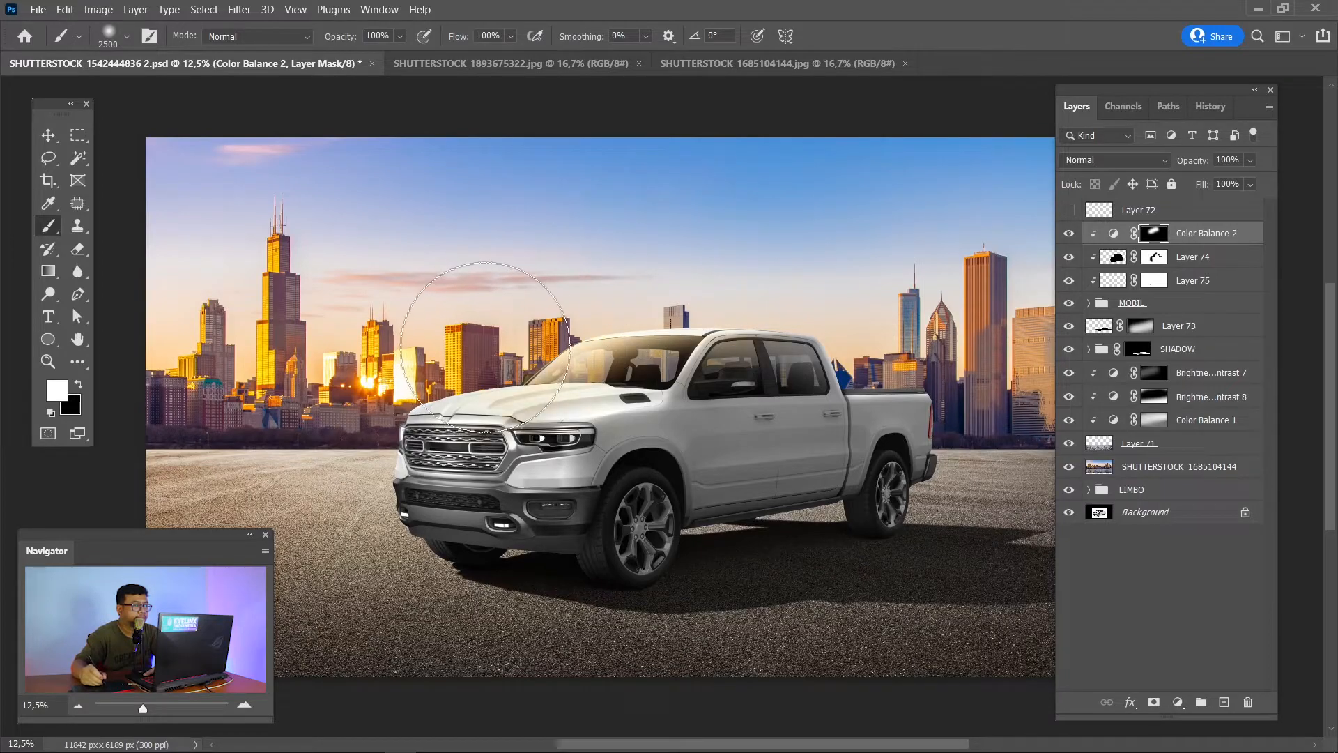
{"action": "key", "text": "ctrl+z"}
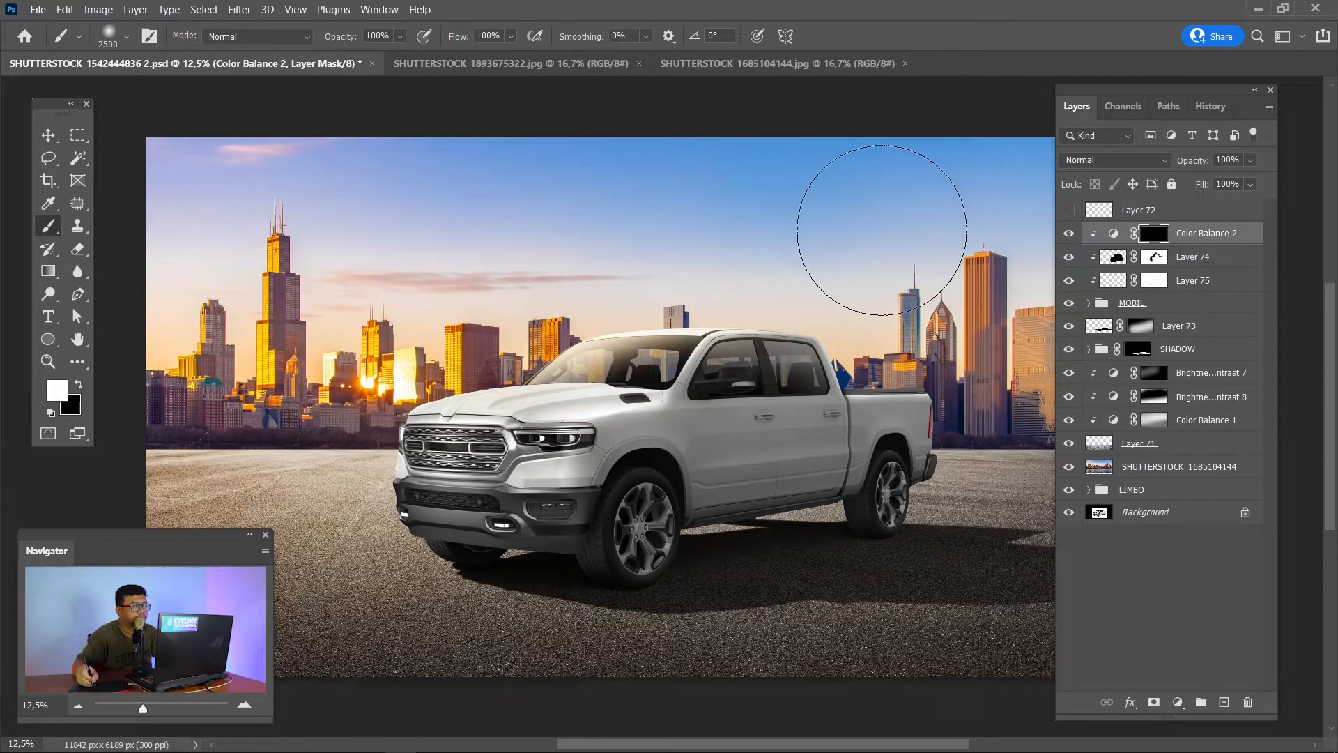
{"action": "left_click_drag", "start_coordinate": [883, 230], "coordinate": [474, 359]}
{"action": "left_click_drag", "start_coordinate": [391, 474], "coordinate": [388, 85]}
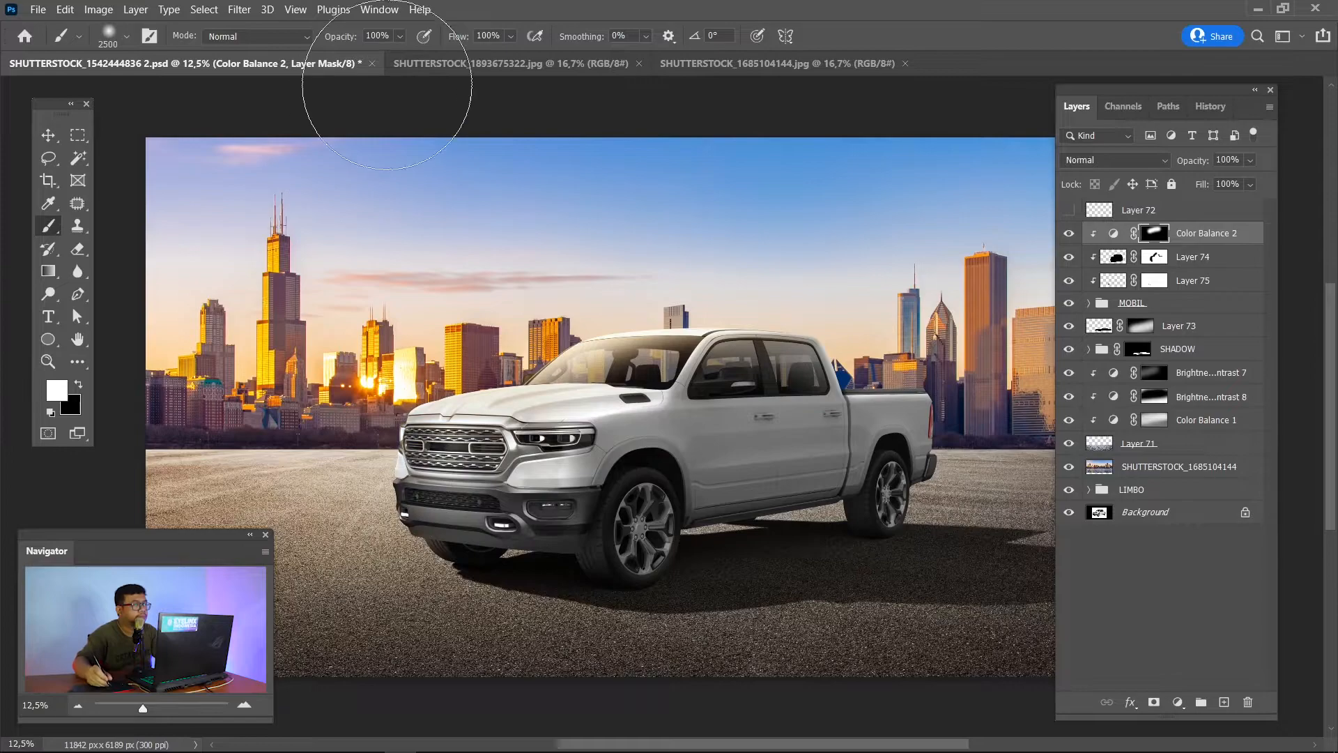
{"action": "left_click", "coordinate": [511, 36]}
{"action": "left_click_drag", "start_coordinate": [537, 56], "coordinate": [465, 57]}
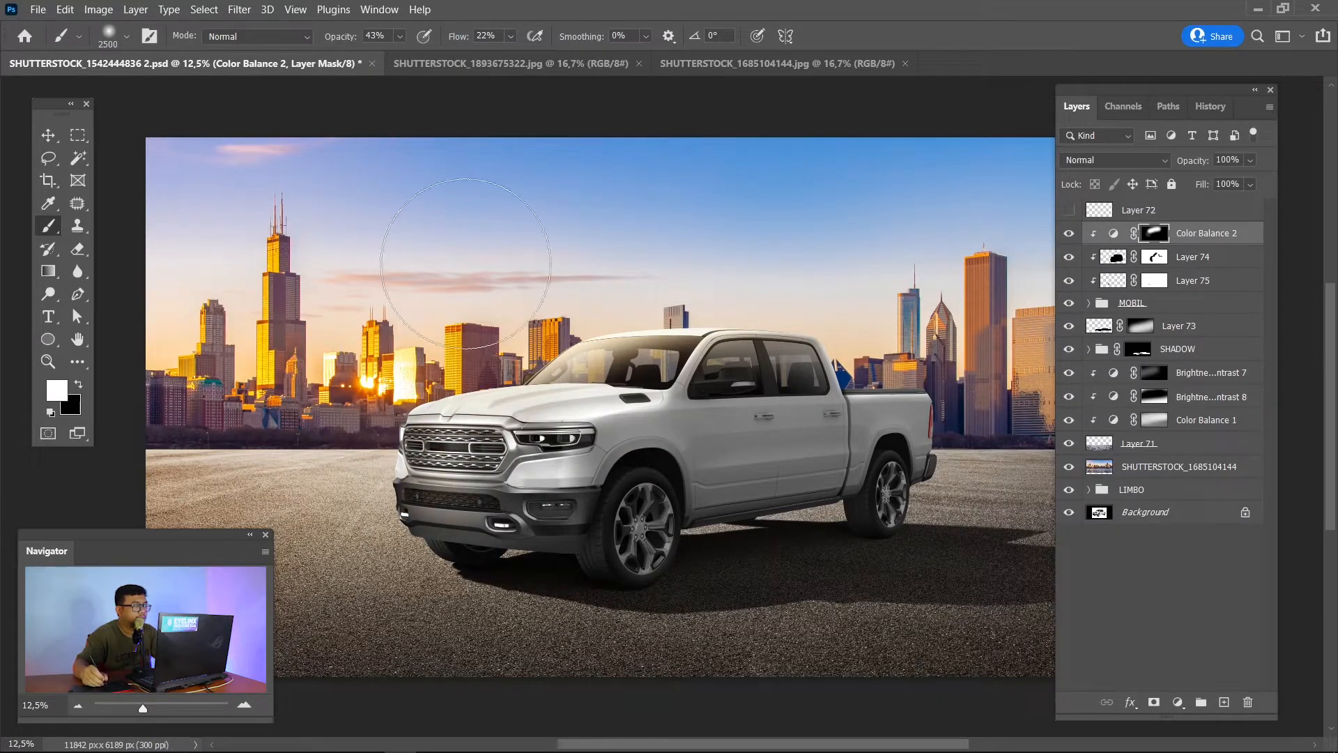
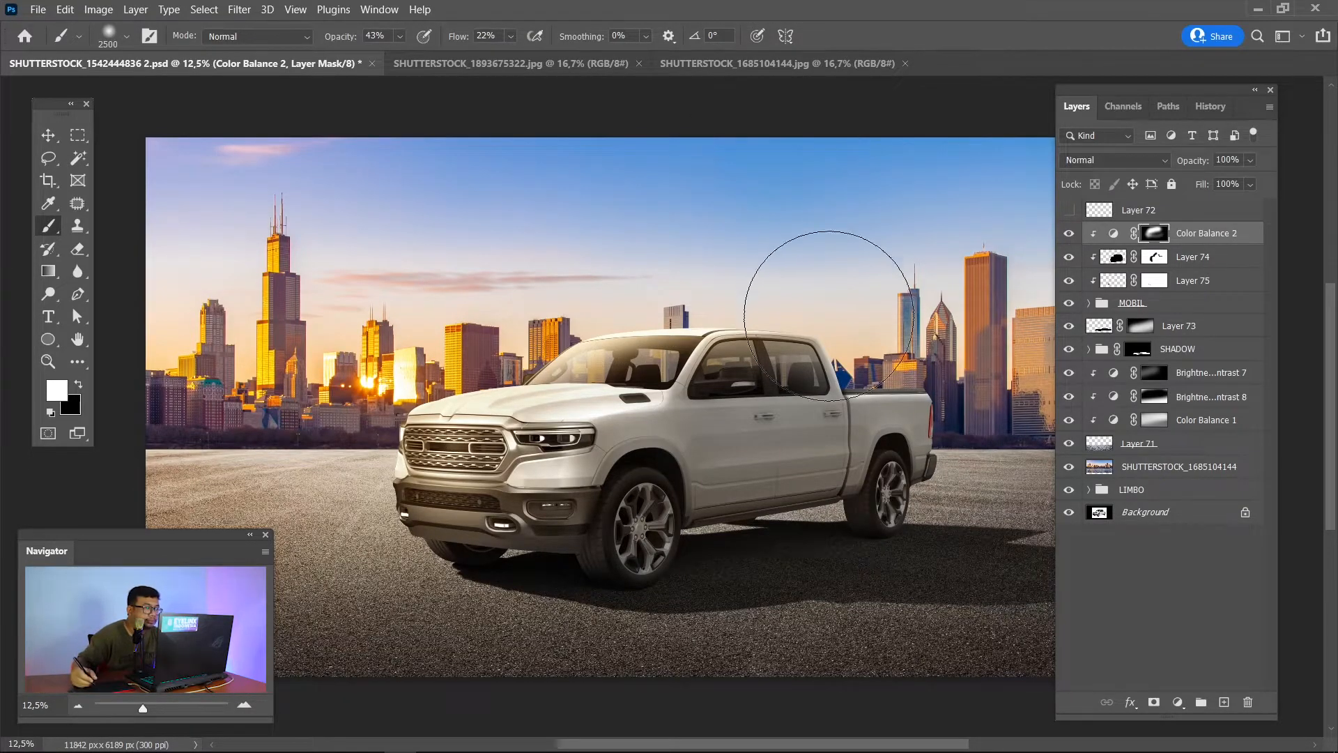
Shift Color Balance 2 further toward red and yellow in both midtones and highlights, with midtone Cyan–Red at +71.
{"action": "double_click", "coordinate": [1114, 235]}
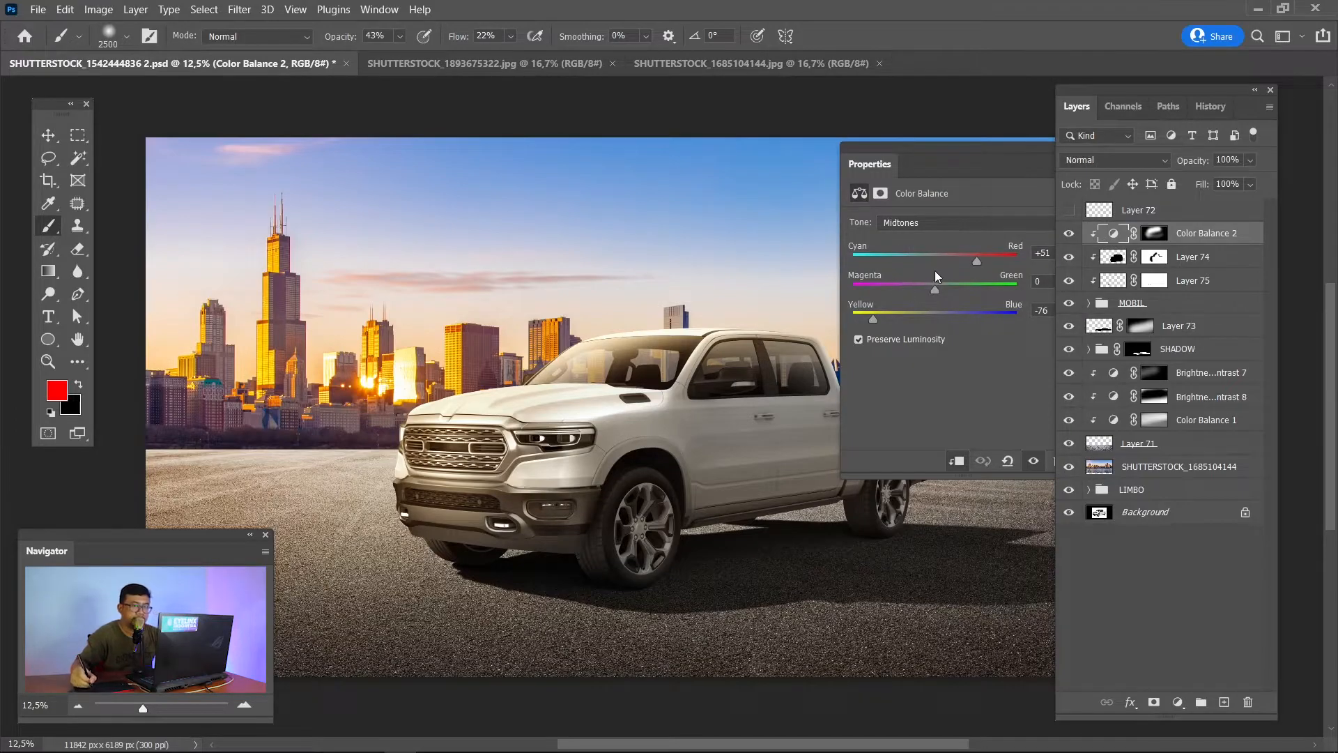
{"action": "left_click_drag", "start_coordinate": [990, 260], "coordinate": [988, 260]}
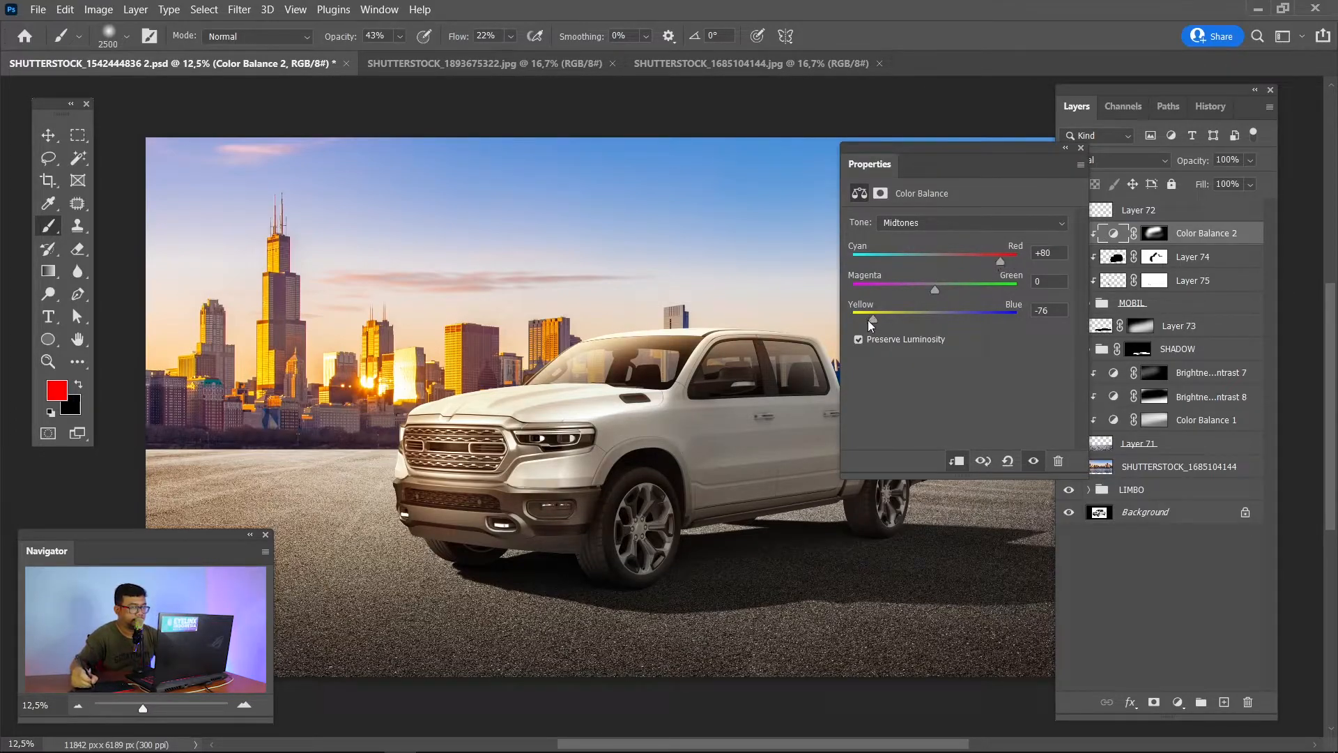
{"action": "left_click_drag", "start_coordinate": [860, 316], "coordinate": [863, 316]}
{"action": "left_click", "coordinate": [938, 224]}
{"action": "left_click", "coordinate": [929, 263]}
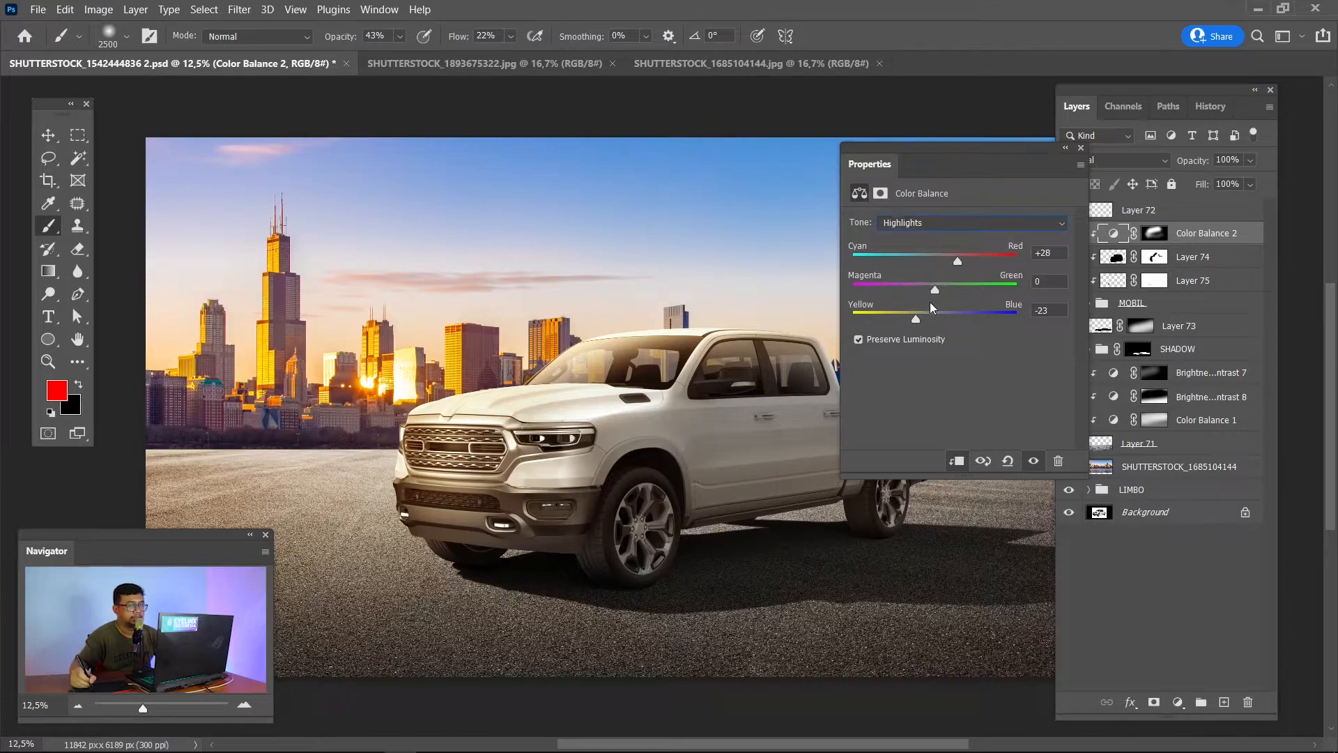
{"action": "left_click_drag", "start_coordinate": [915, 323], "coordinate": [908, 321]}
{"action": "left_click_drag", "start_coordinate": [964, 260], "coordinate": [981, 260]}
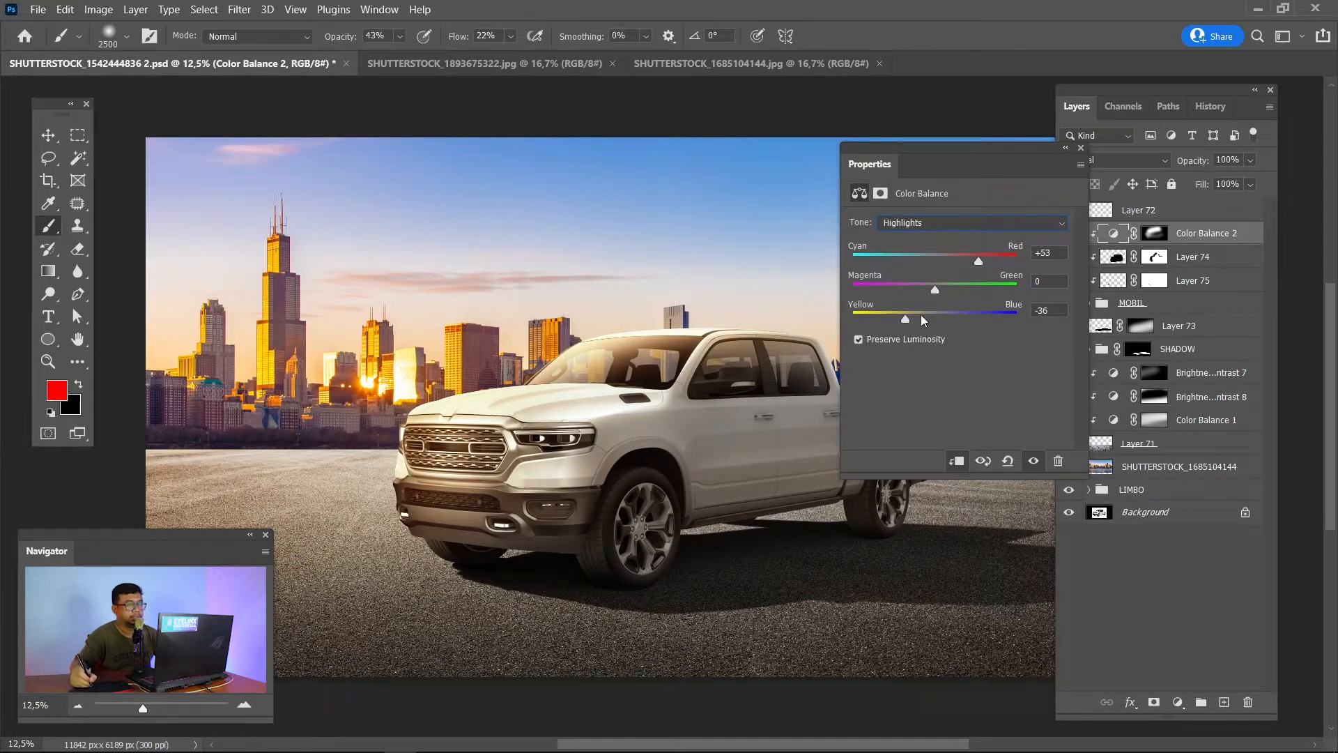
{"action": "left_click_drag", "start_coordinate": [906, 320], "coordinate": [897, 322]}
{"action": "left_click_drag", "start_coordinate": [990, 257], "coordinate": [983, 258]}
{"action": "left_click", "coordinate": [1081, 147]}
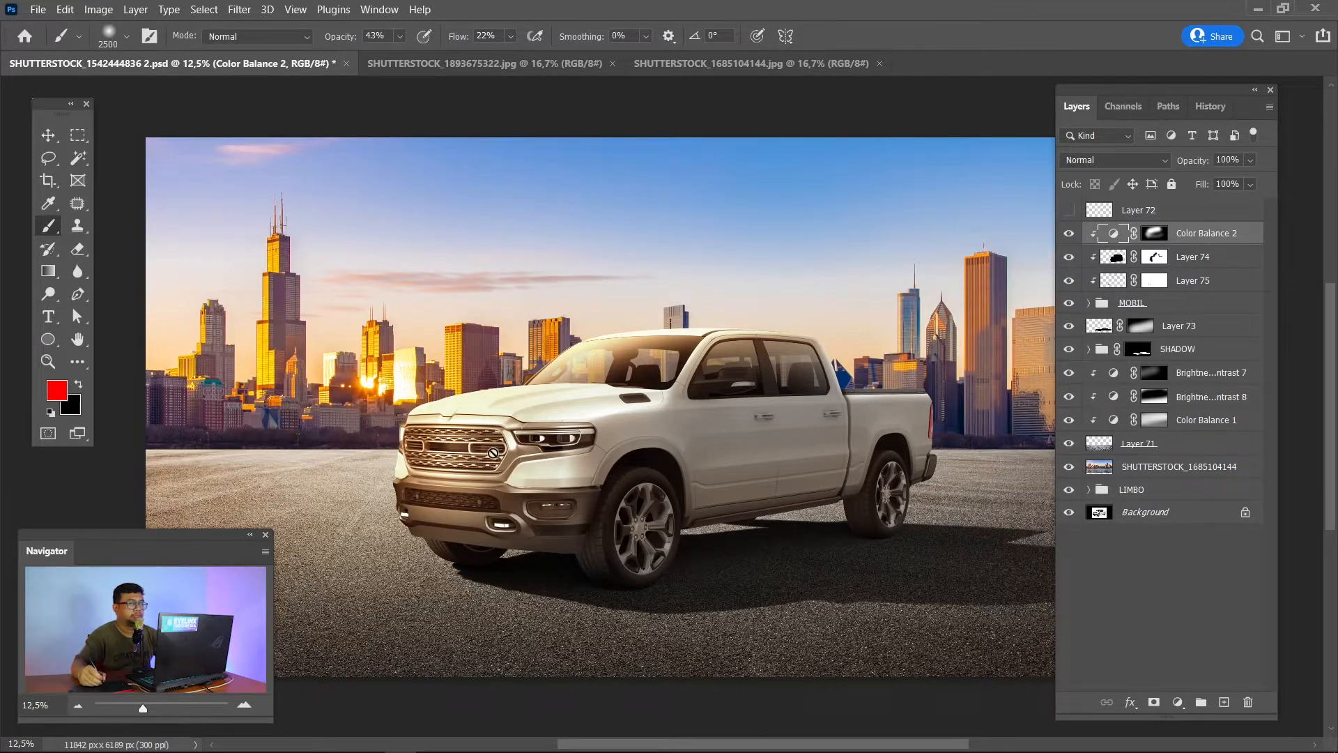
Add a clipped layer above Layer 74 and softly paint black over the truck's lower front with a 2200 px brush at 24% opacity.
{"action": "left_click", "coordinate": [1192, 260]}
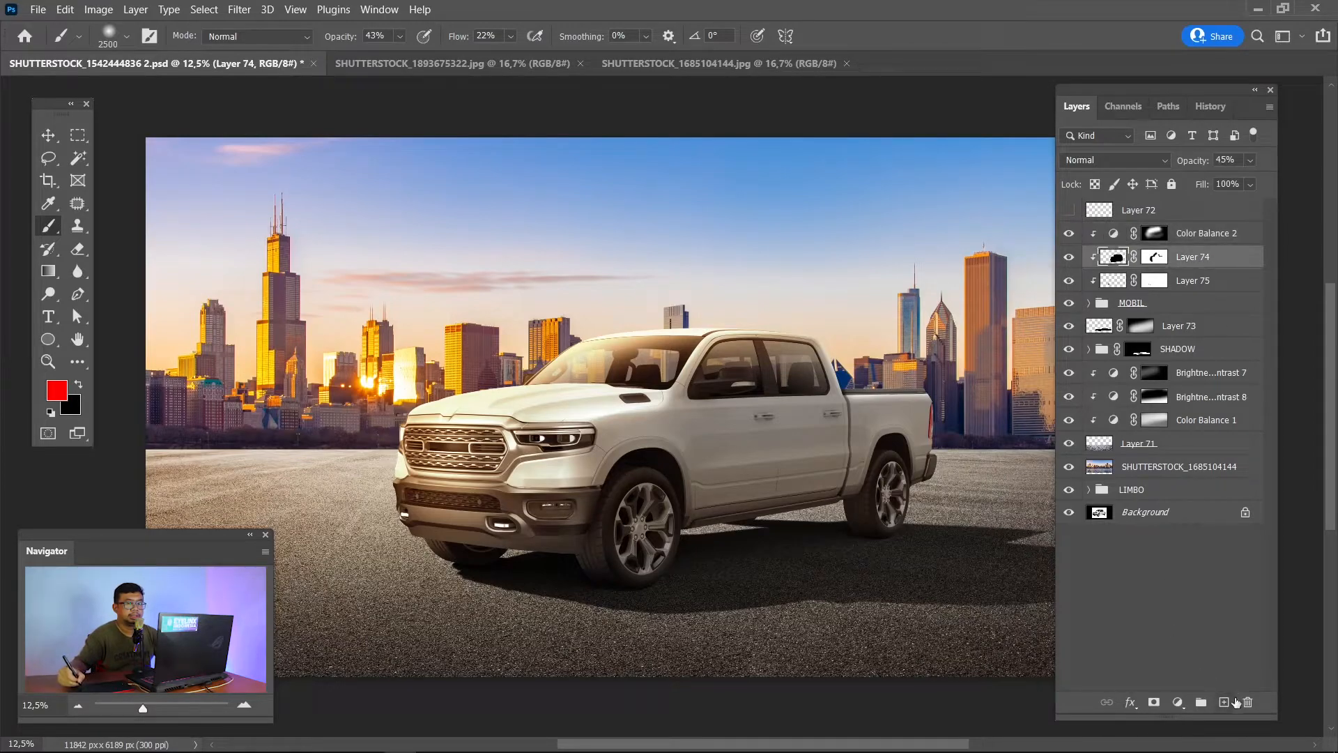
{"action": "left_click", "coordinate": [1224, 702]}
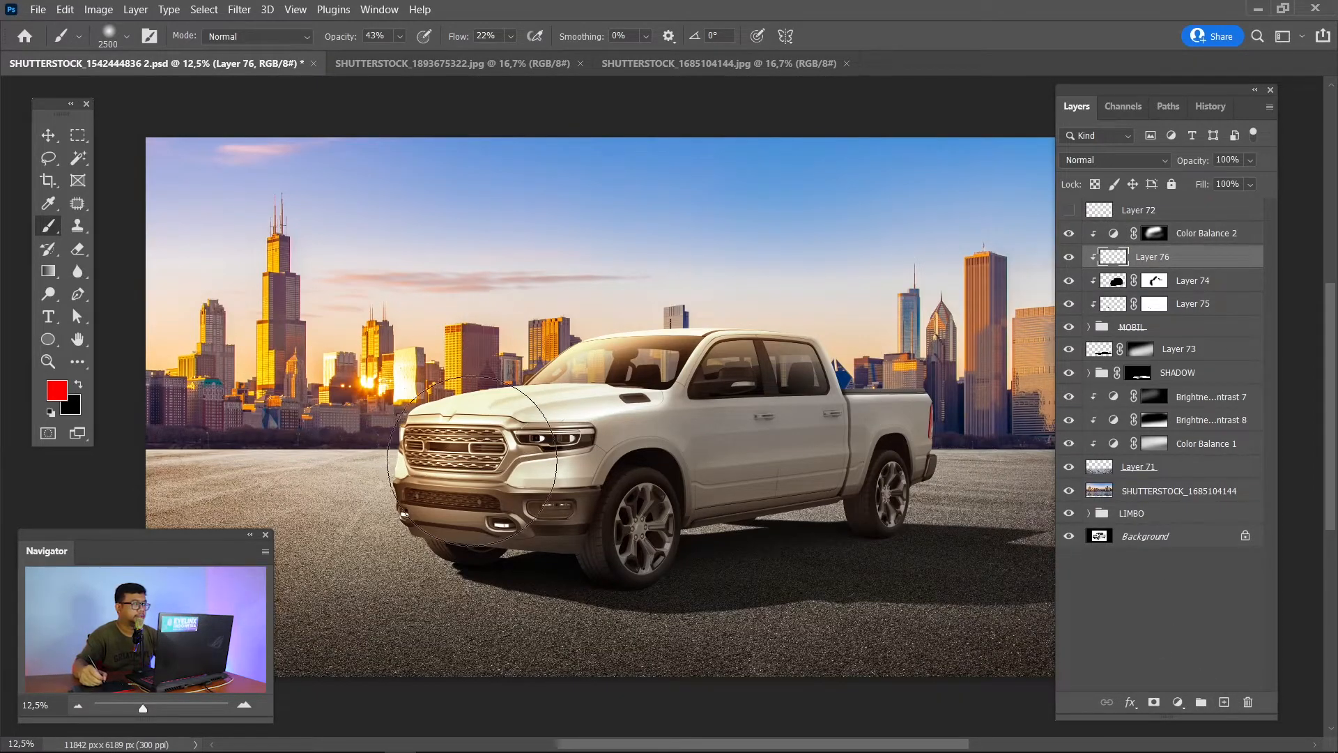
{"action": "key", "text": "x"}
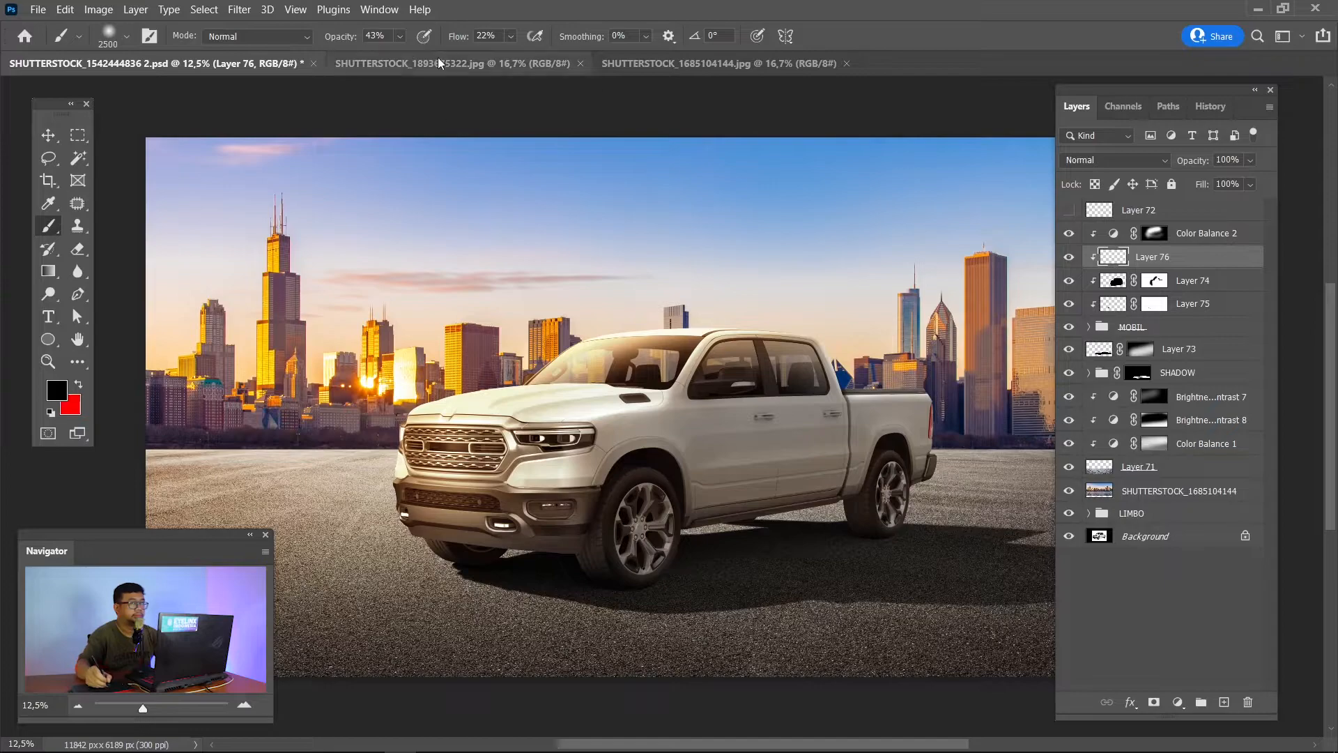
{"action": "left_click", "coordinate": [401, 37]}
{"action": "left_click", "coordinate": [393, 53]}
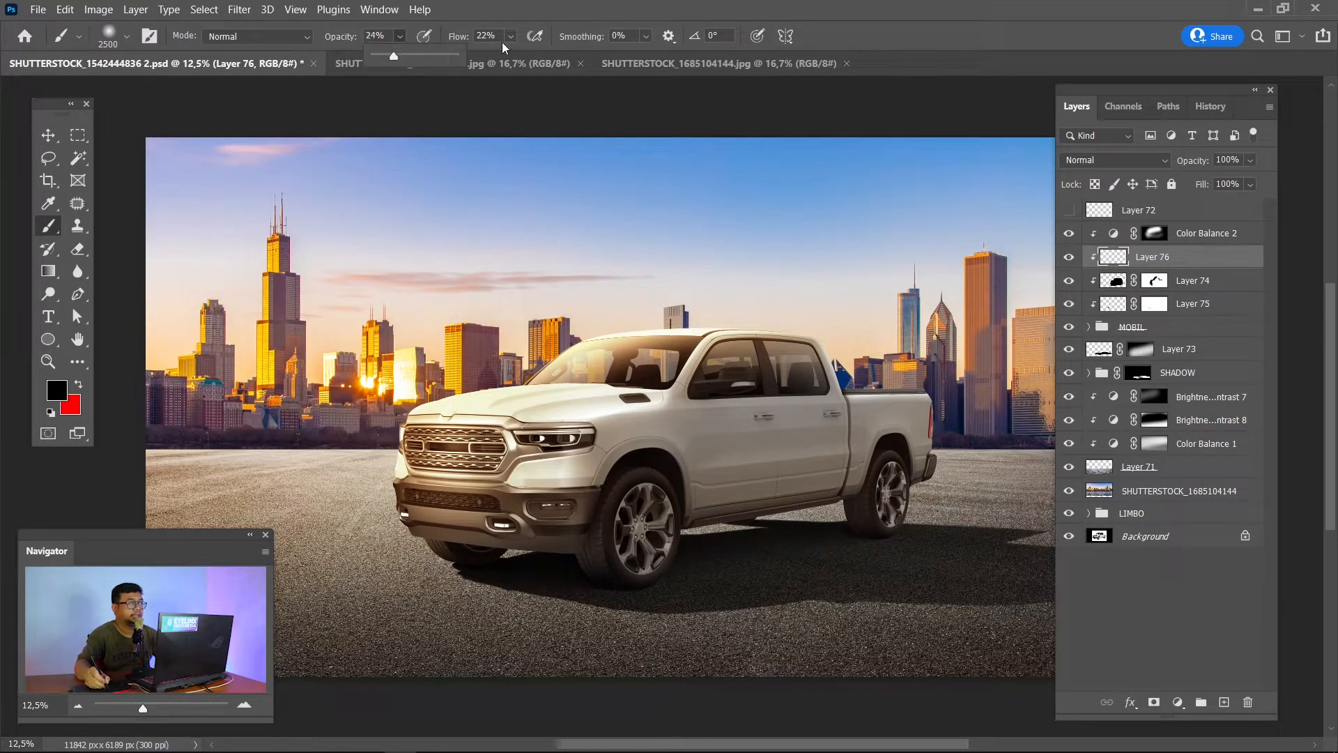
{"action": "left_click", "coordinate": [511, 37]}
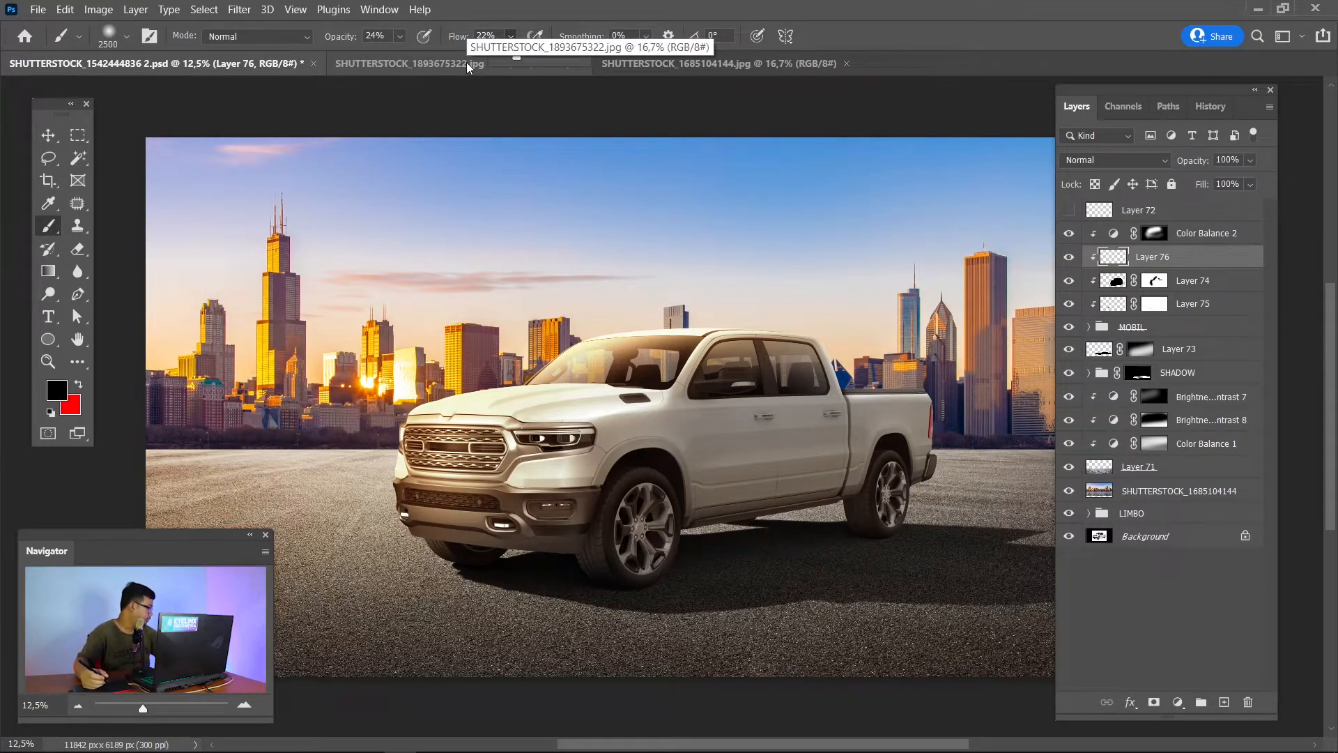
{"action": "key", "text": "bracketleft"}
{"action": "key", "text": "bracketleft"}
{"action": "key", "text": "bracketleft"}
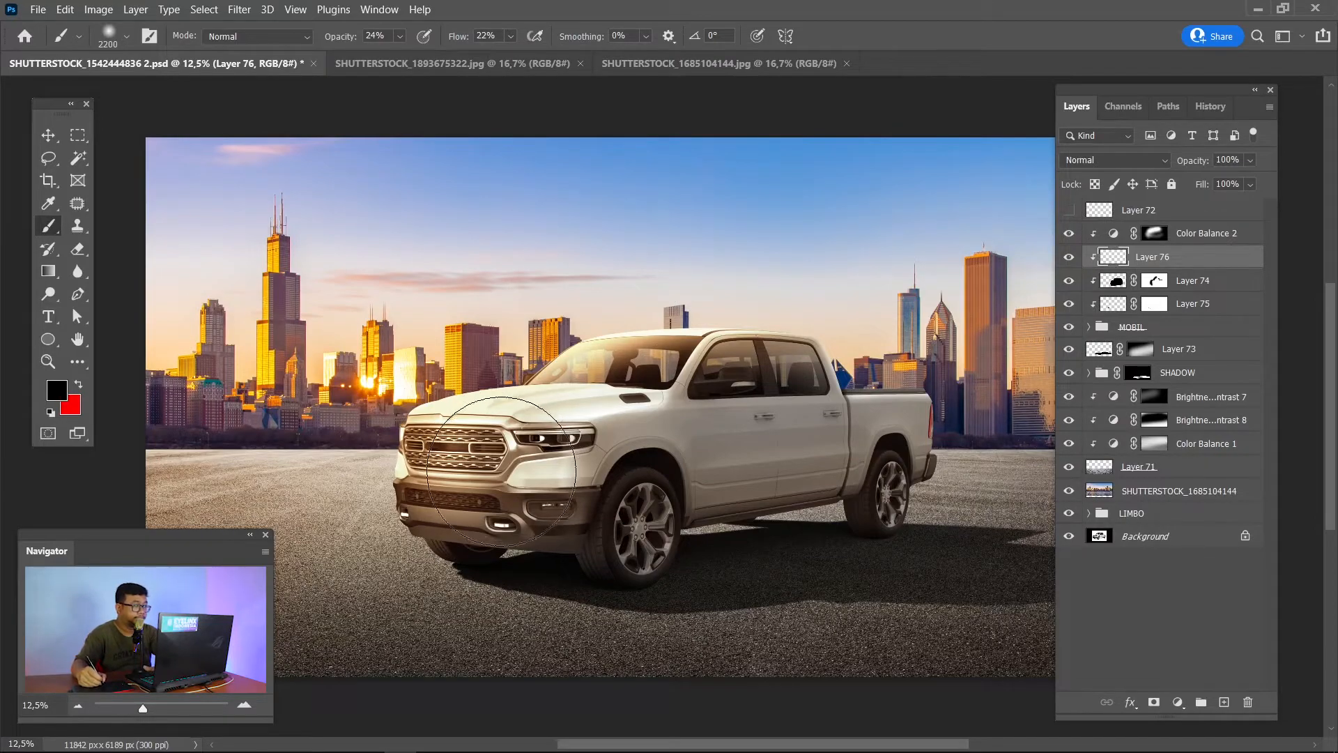
{"action": "mouse_move", "coordinate": [492, 485]}
{"action": "left_mouse_down"}
{"action": "mouse_move", "coordinate": [549, 469]}
{"action": "mouse_move", "coordinate": [547, 486]}
{"action": "mouse_move", "coordinate": [512, 501]}
{"action": "left_mouse_up"}
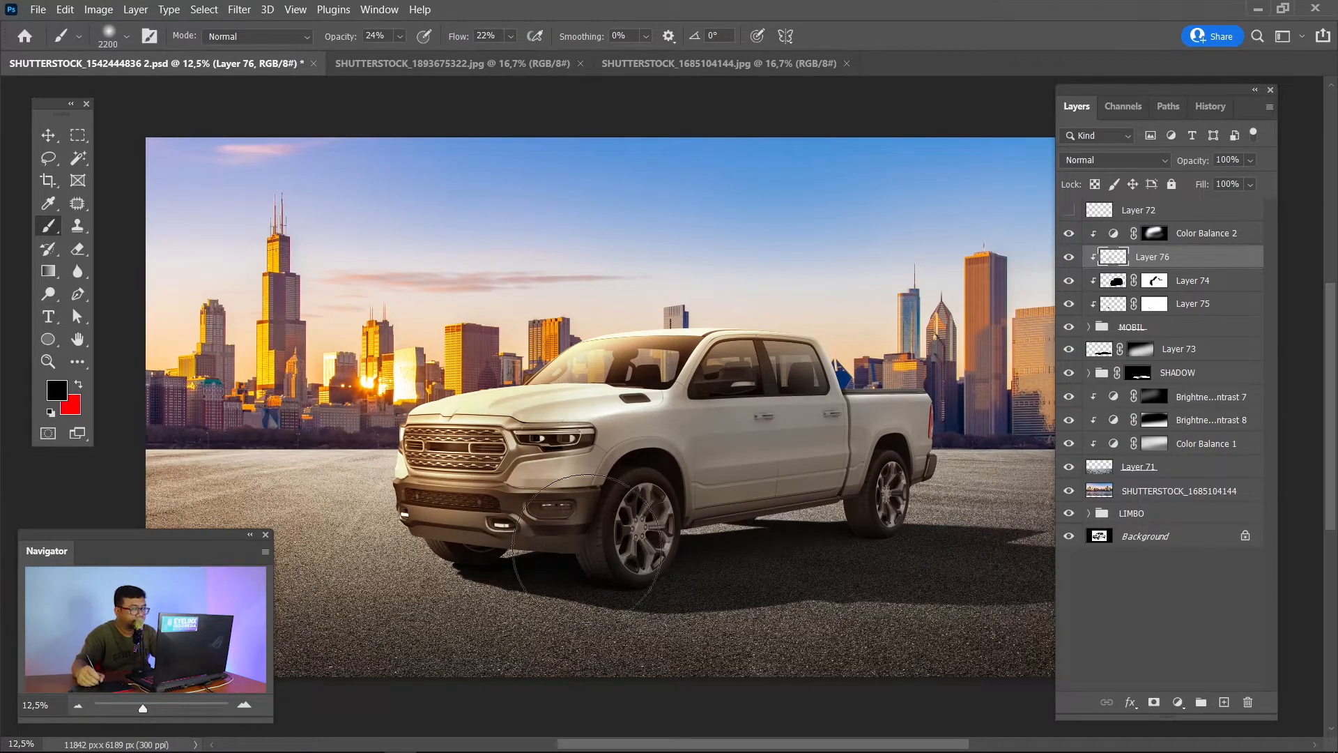
Compare the truck with and without the Color Balance 2 adjustment.
{"action": "key", "text": "ctrl+minus"}
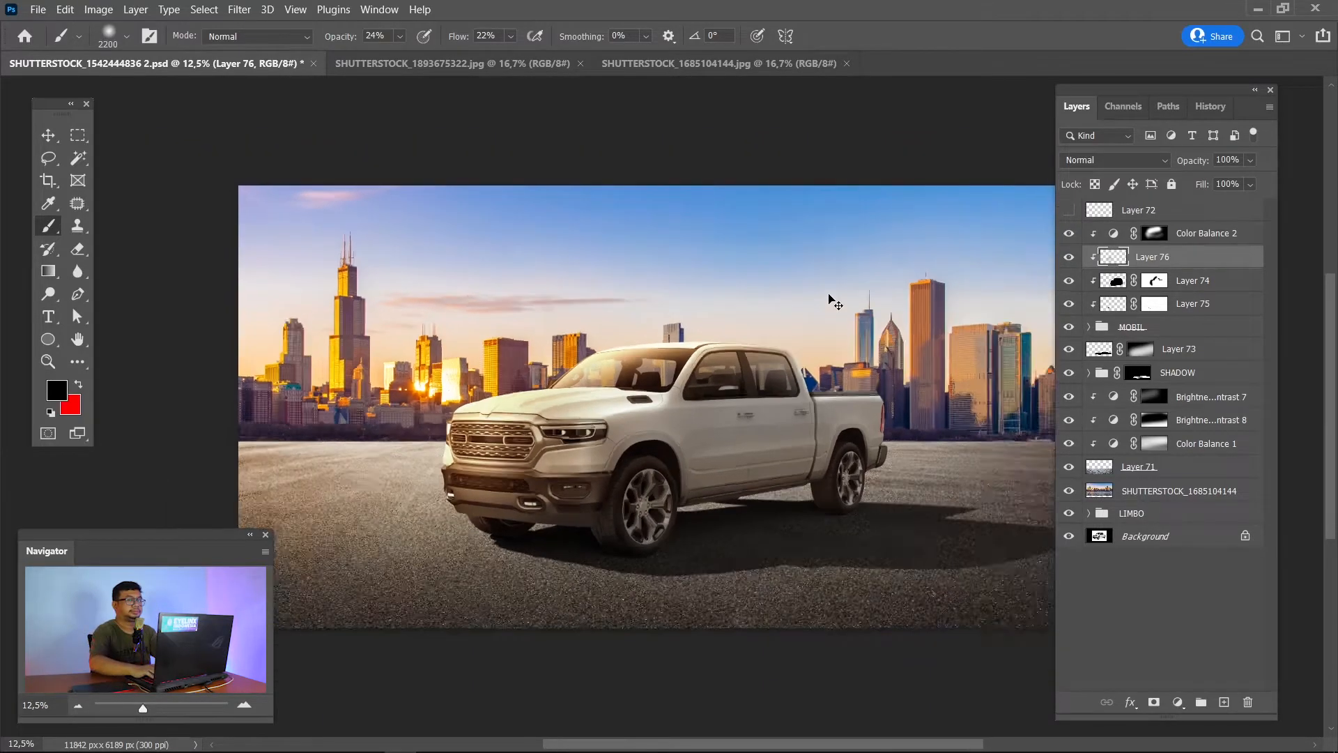
{"action": "key", "text": "ctrl+plus"}
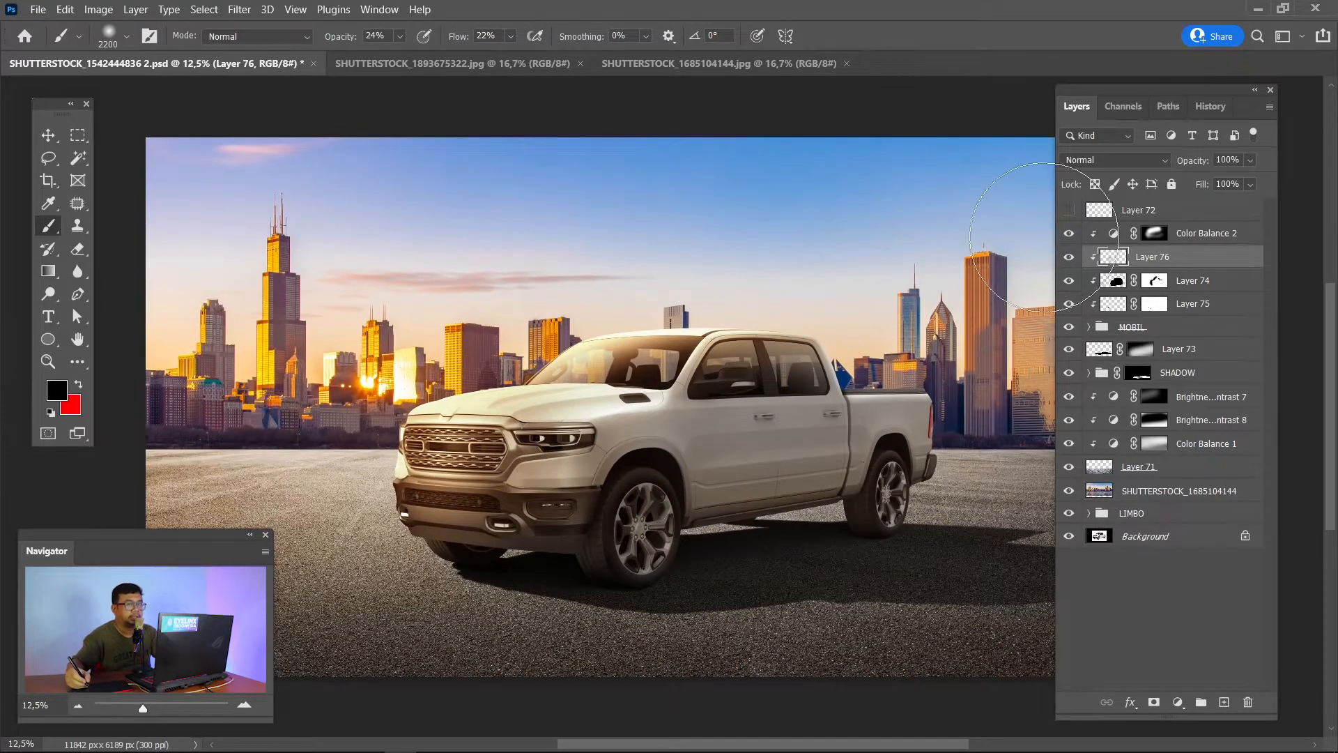
{"action": "left_click", "coordinate": [1093, 237]}
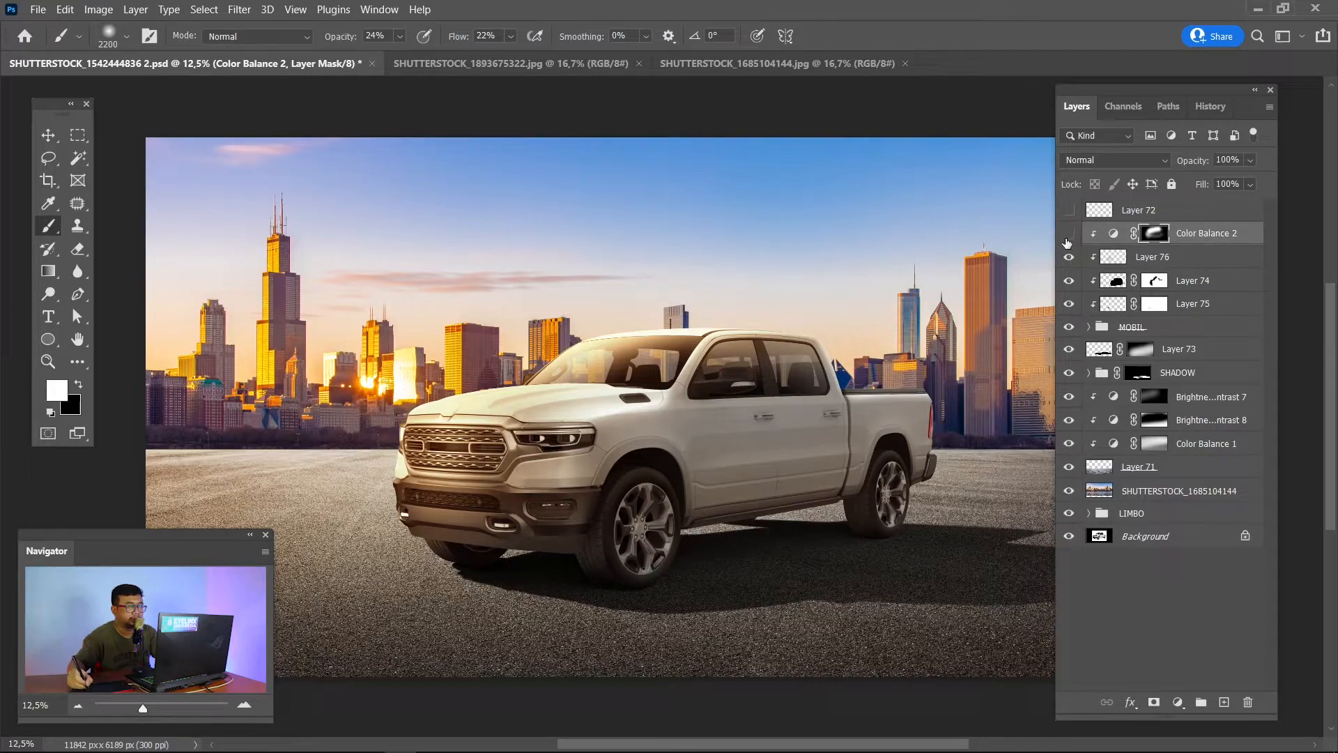
{"action": "left_click", "coordinate": [1068, 234]}
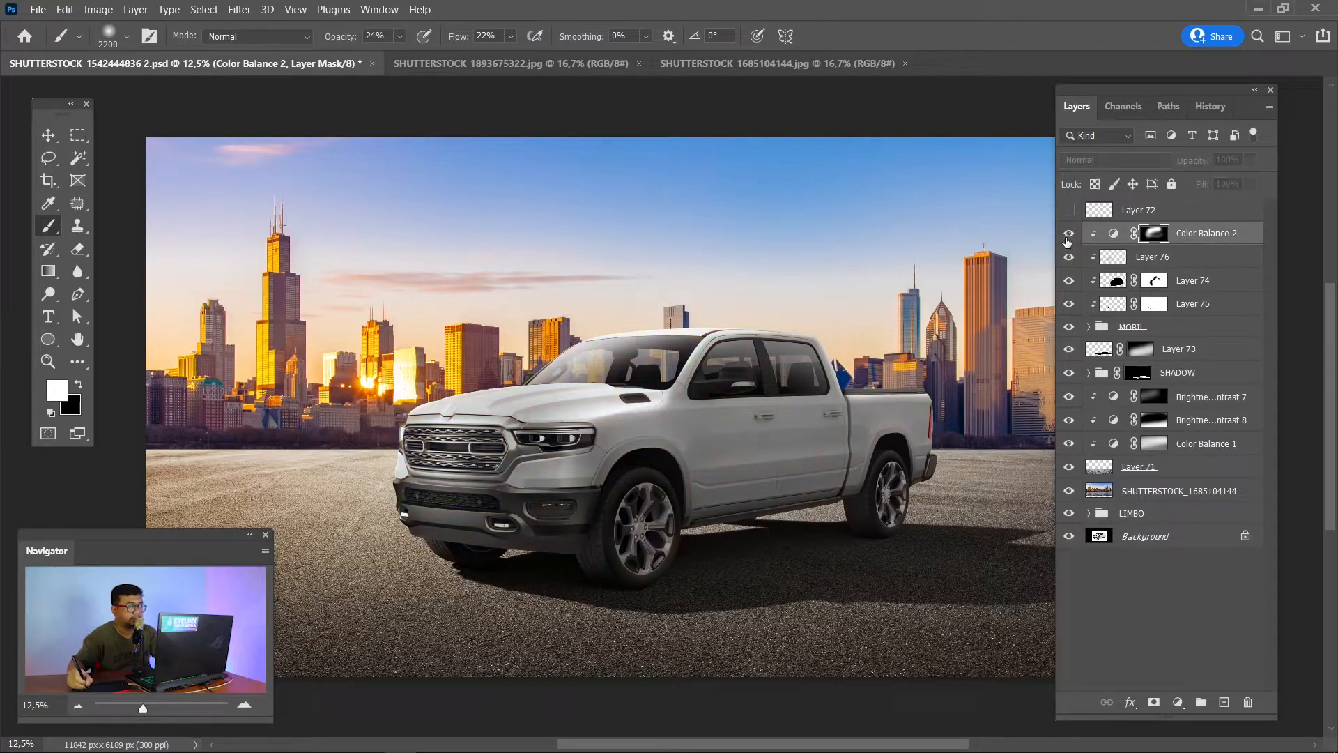
Set Color Balance 2's midtones to Cyan–Red +38 and Yellow–Blue -53, and reduce the red in its highlights.
{"action": "double_click", "coordinate": [1114, 234]}
{"action": "left_click_drag", "start_coordinate": [891, 320], "coordinate": [906, 321]}
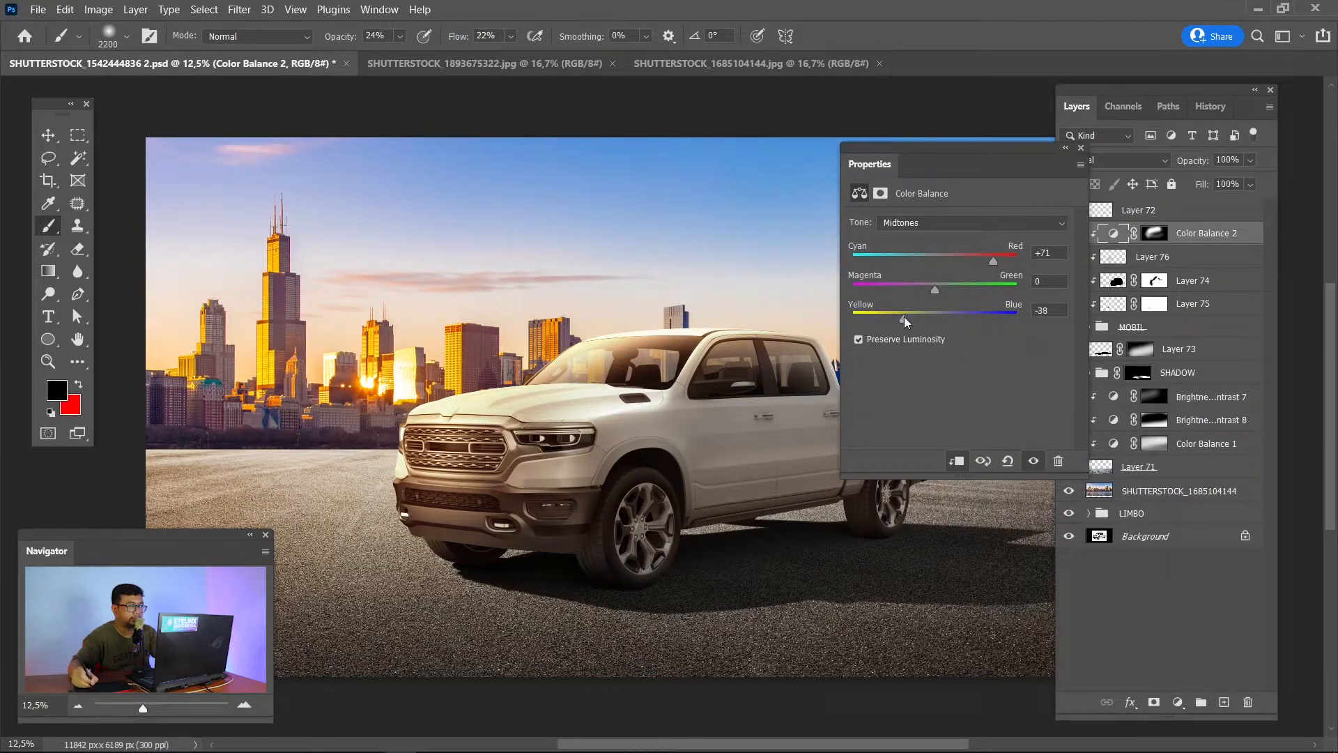
{"action": "left_click", "coordinate": [976, 259]}
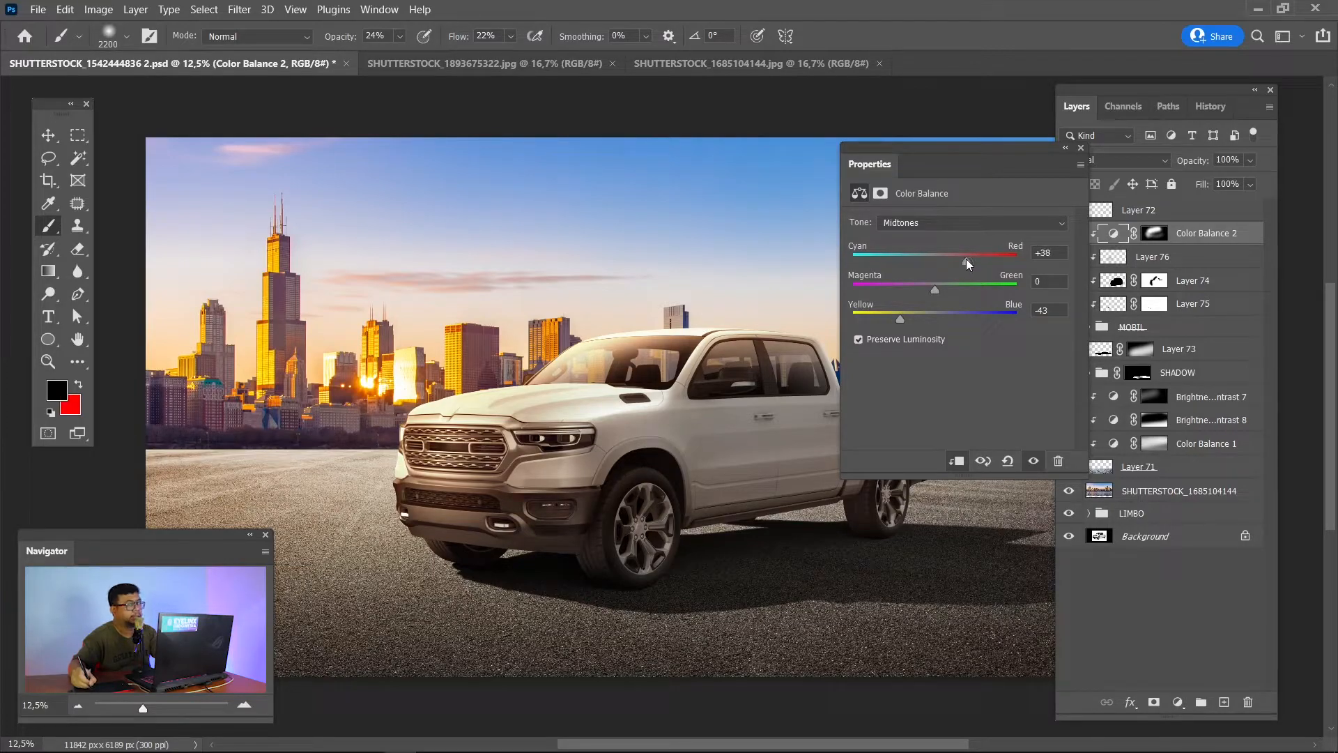
{"action": "left_click_drag", "start_coordinate": [899, 319], "coordinate": [895, 318]}
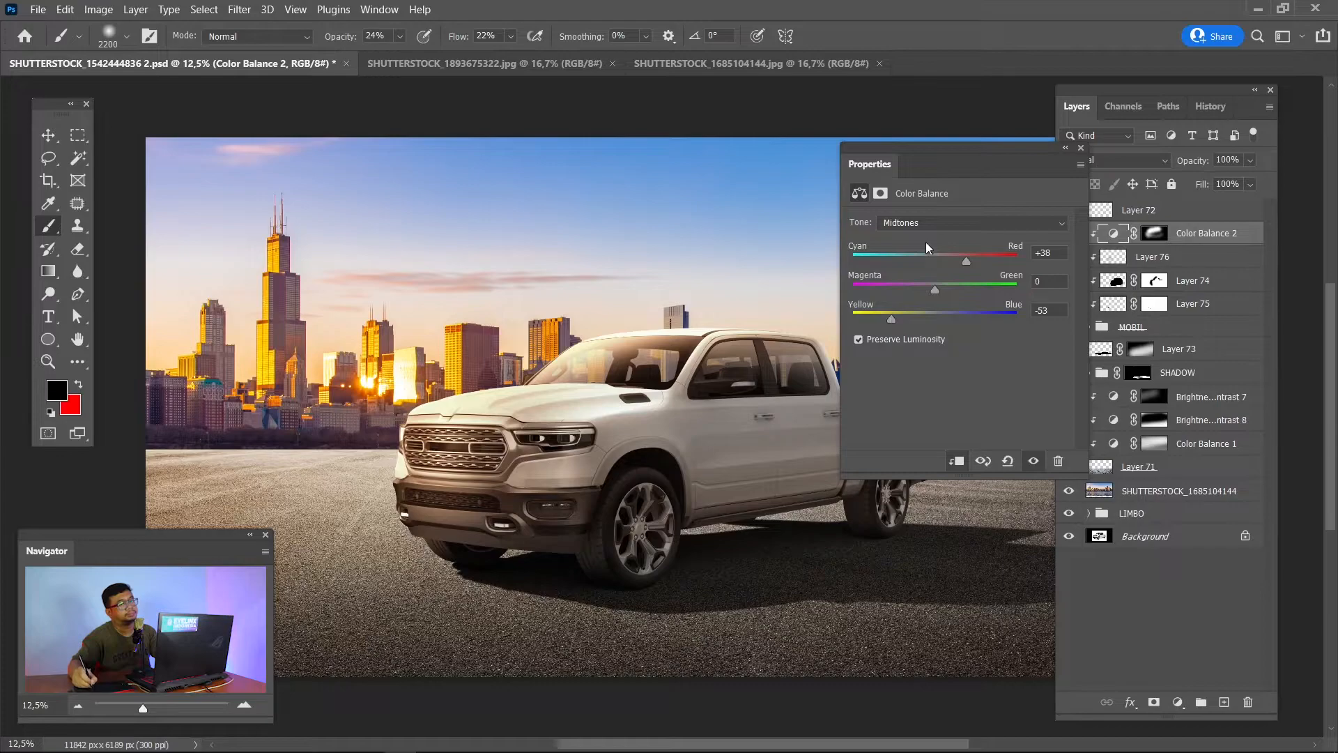
{"action": "left_click", "coordinate": [927, 222]}
{"action": "left_click", "coordinate": [920, 267]}
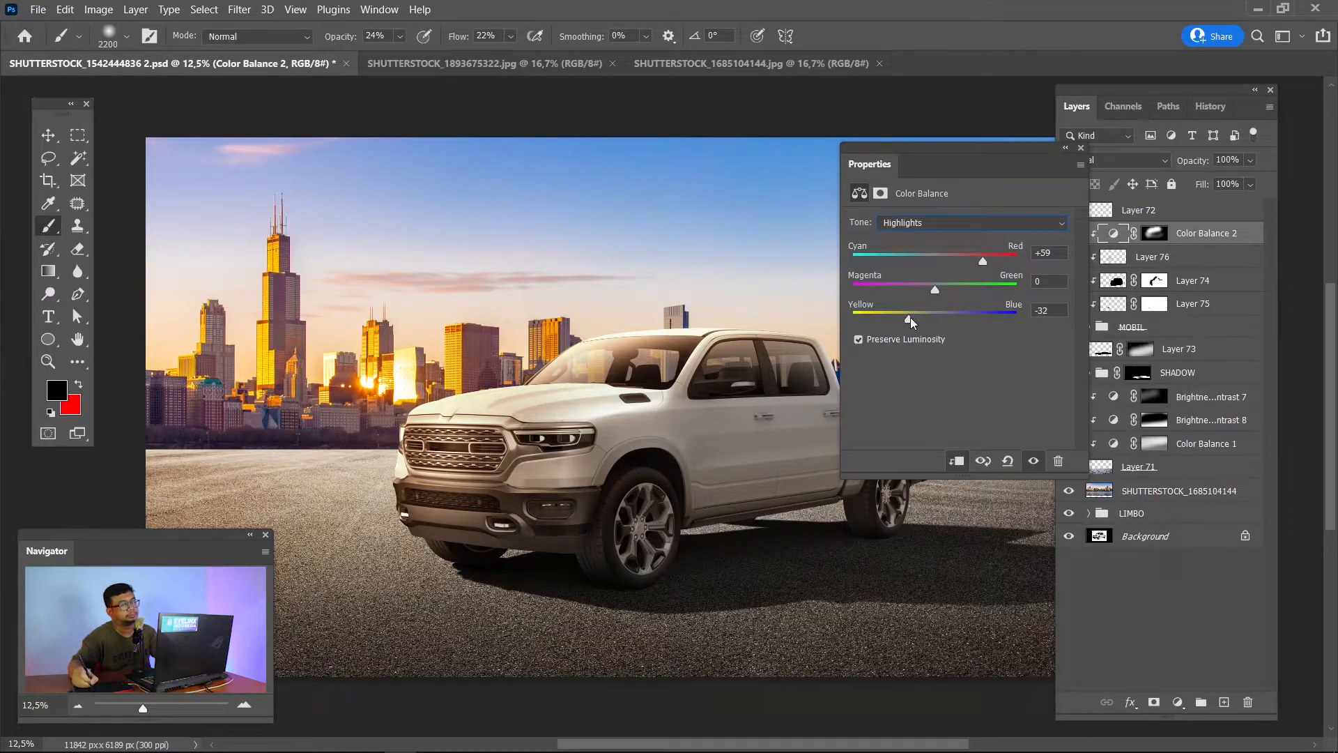
{"action": "left_click", "coordinate": [972, 259]}
{"action": "left_click", "coordinate": [1081, 148]}
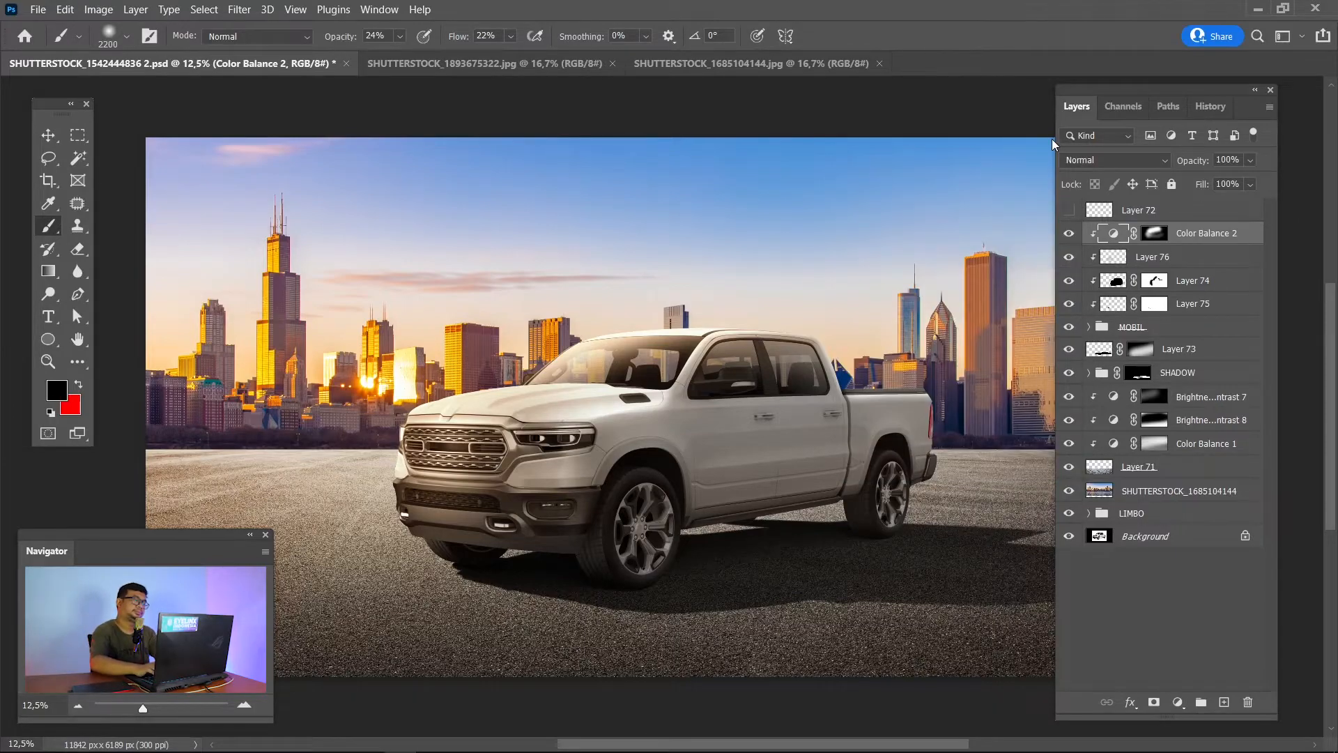
Place the FLARE image from the STOCK BG folder above Layer 72, shifted toward the left half of the canvas.
{"action": "key", "text": "ctrl+minus"}
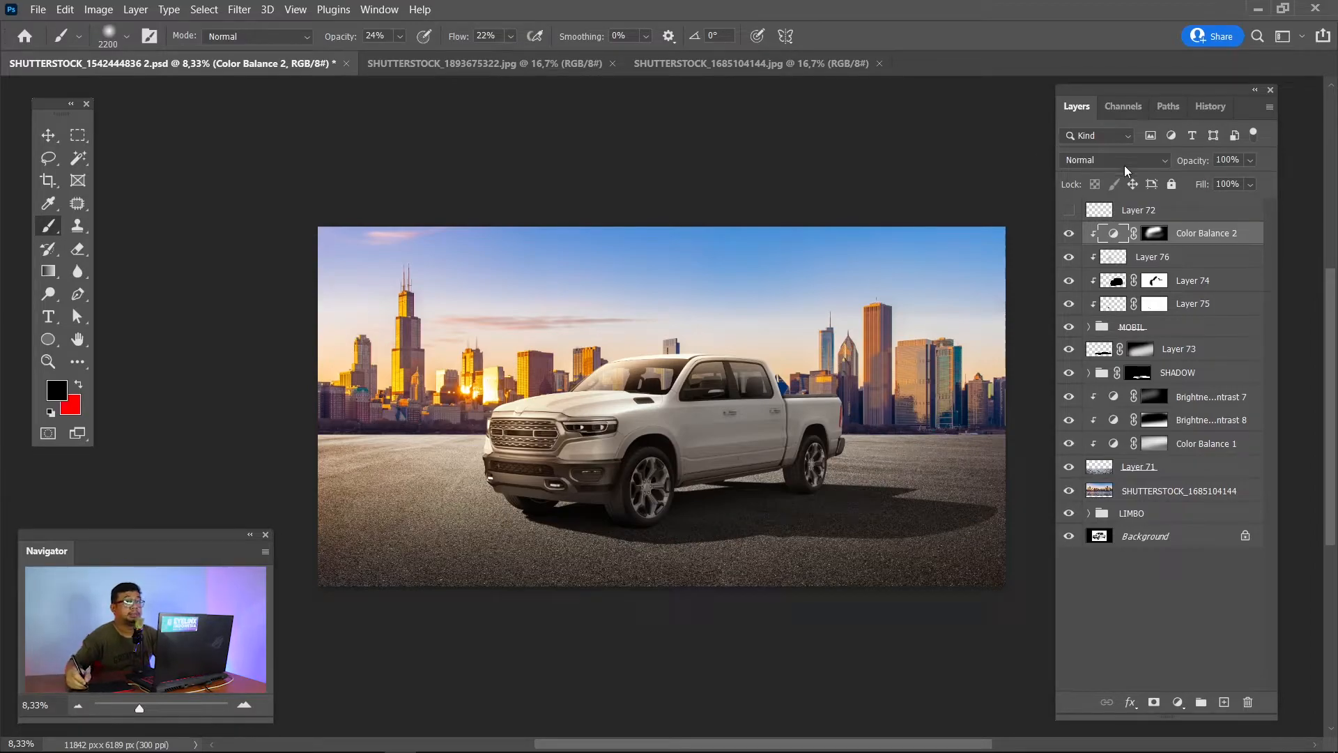
{"action": "left_click", "coordinate": [1187, 210]}
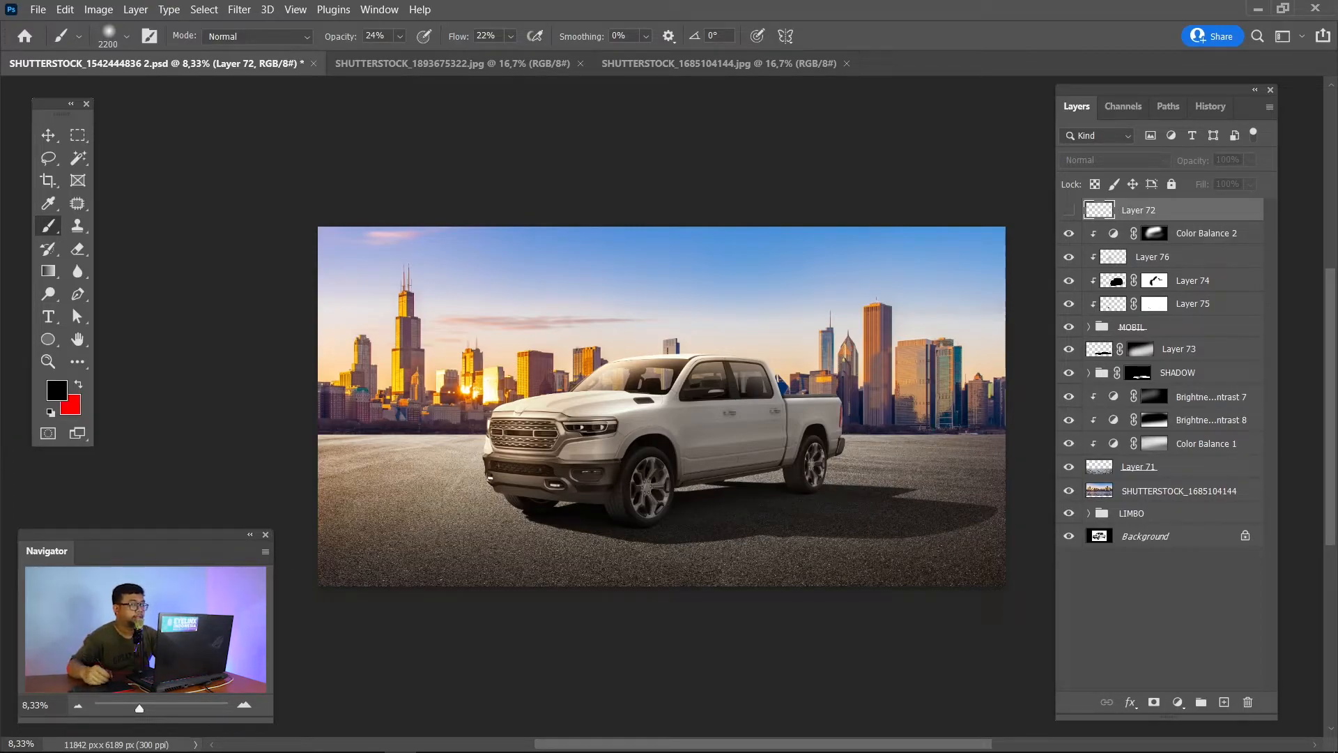
{"action": "mouse_move", "coordinate": [195, 745]}
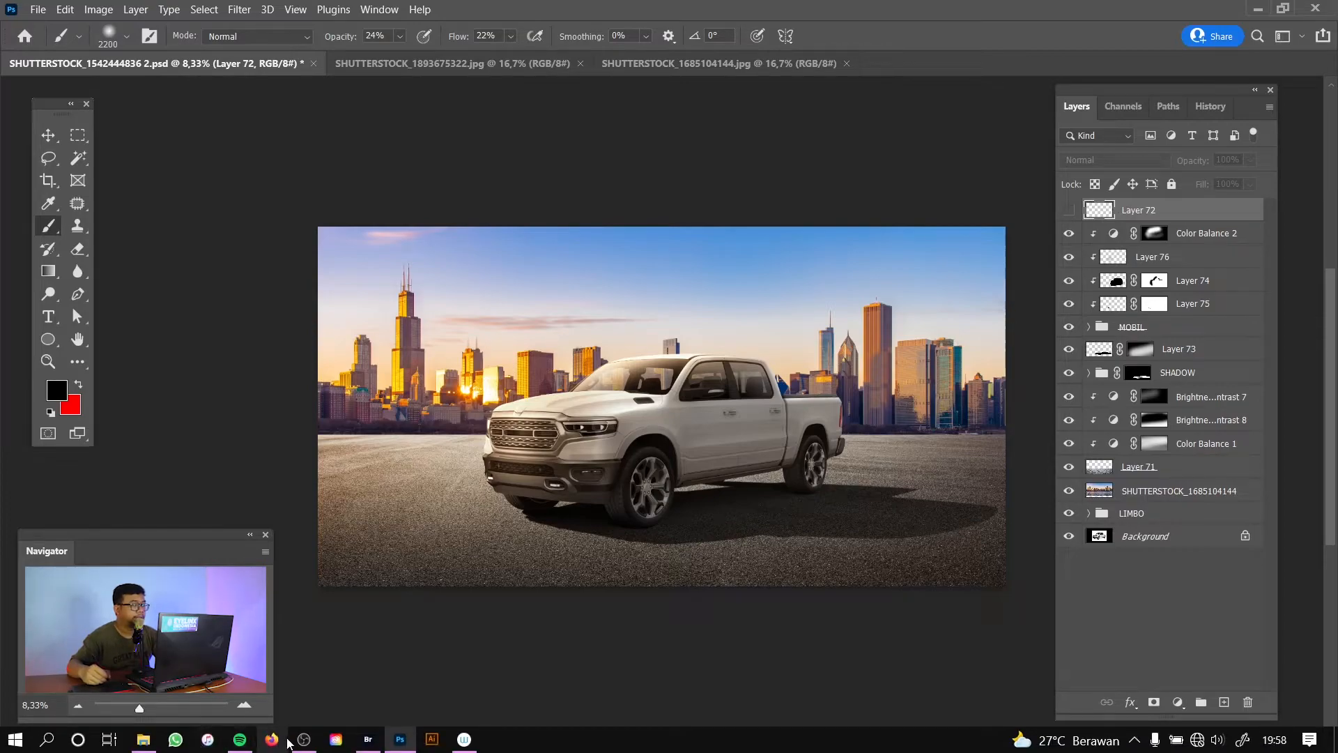
{"action": "left_click", "coordinate": [143, 739]}
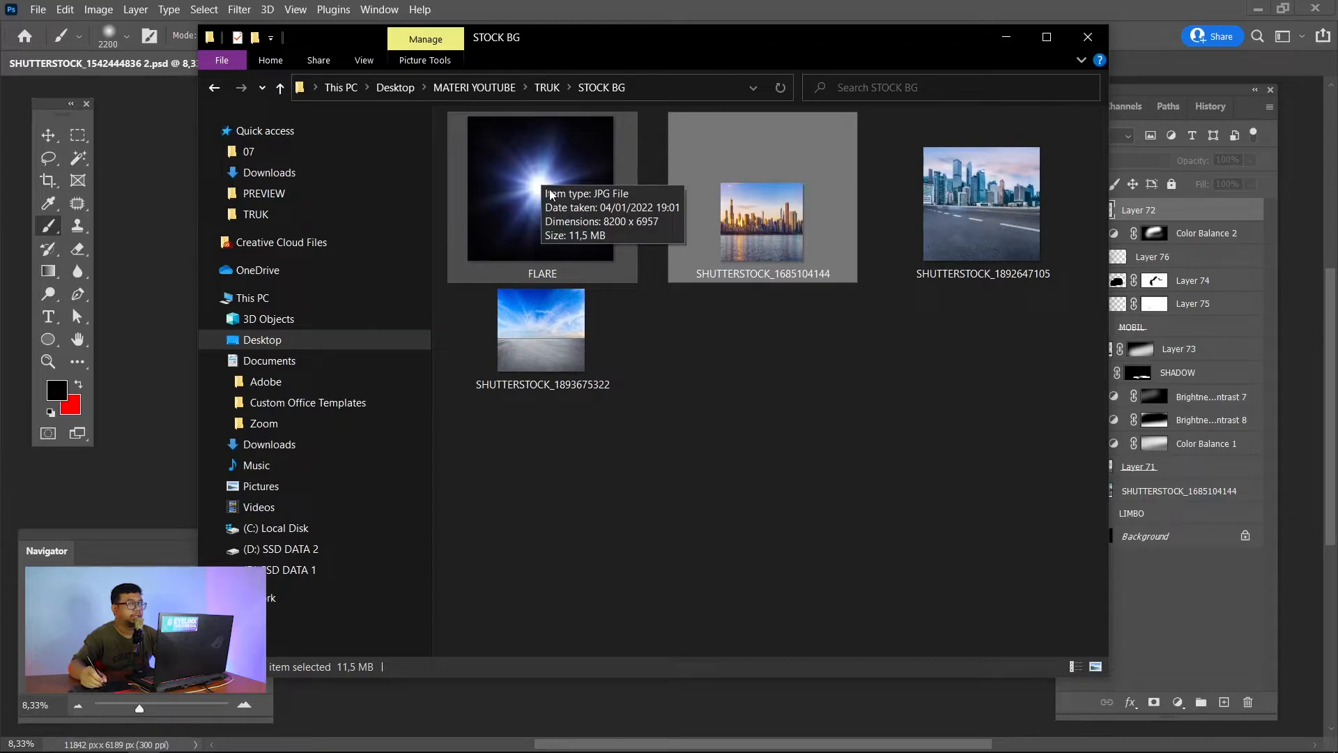
{"action": "left_click", "coordinate": [622, 182]}
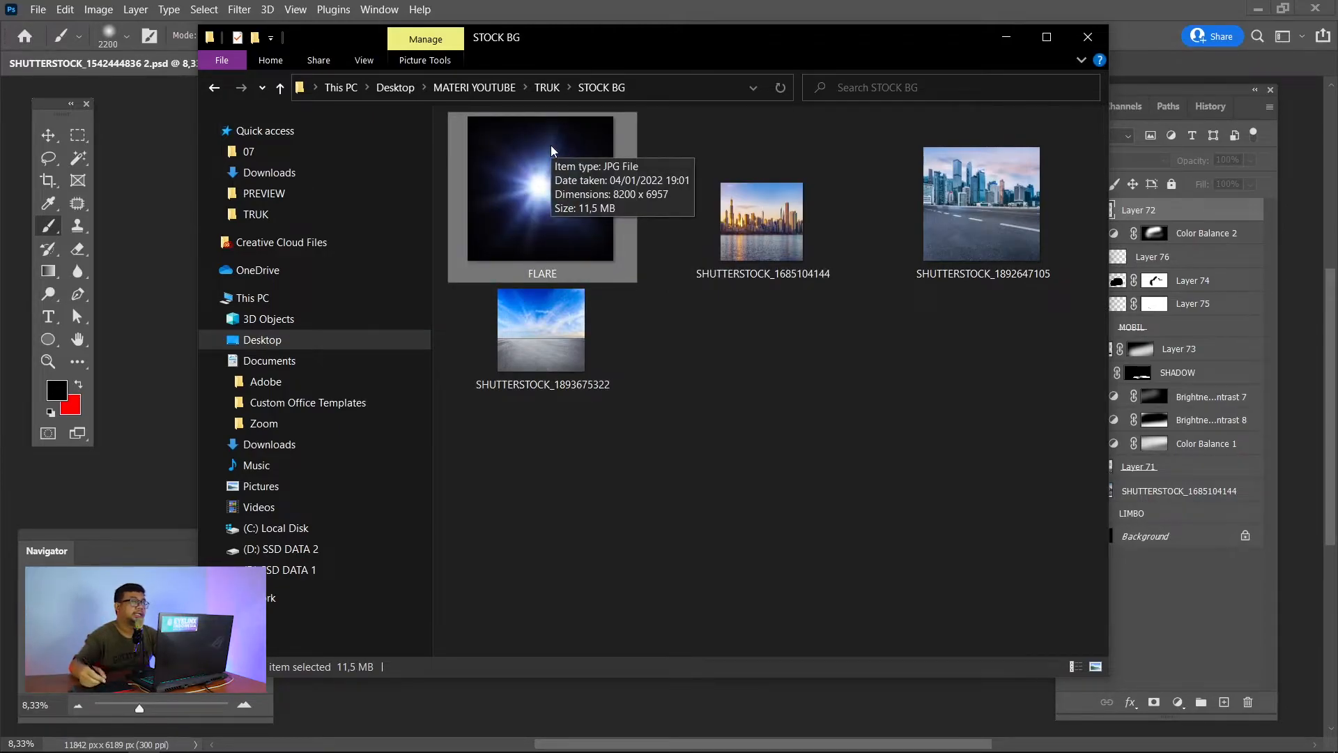
{"action": "left_click_drag", "start_coordinate": [530, 191], "coordinate": [193, 230]}
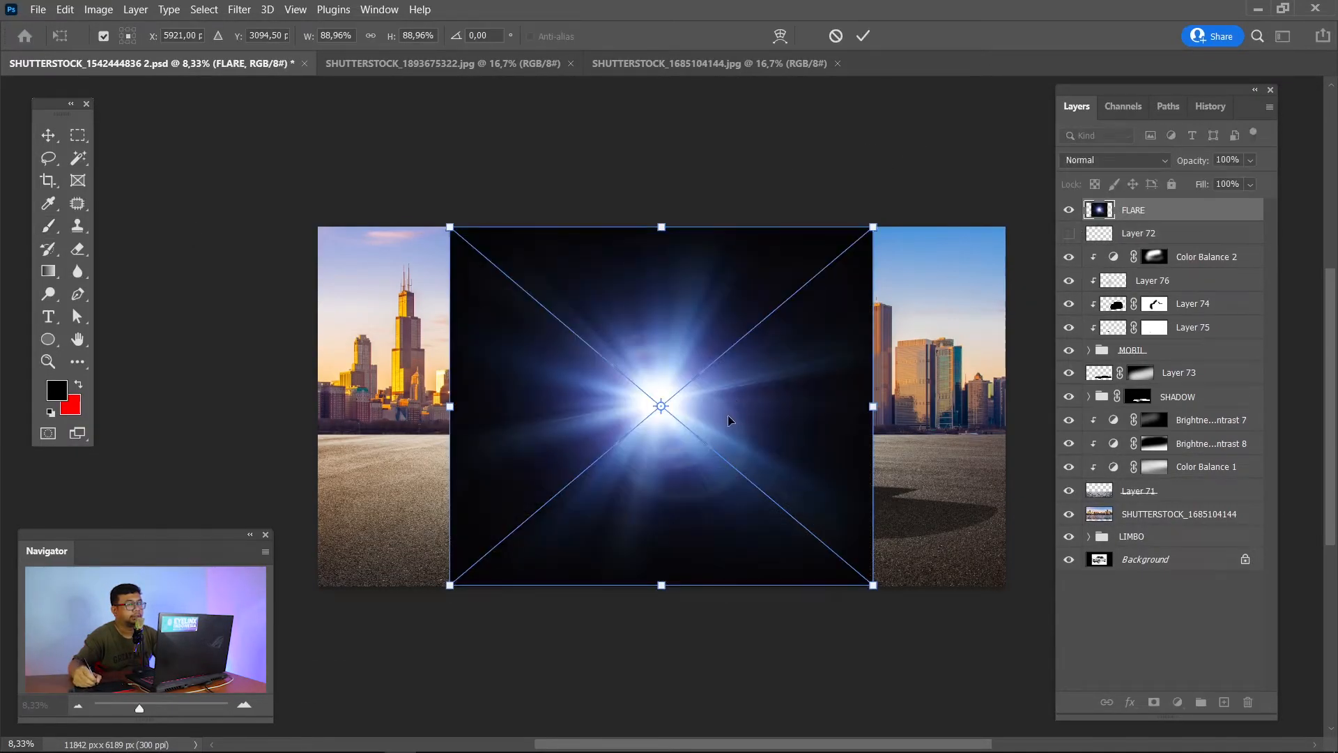
{"action": "left_click_drag", "start_coordinate": [728, 418], "coordinate": [550, 377]}
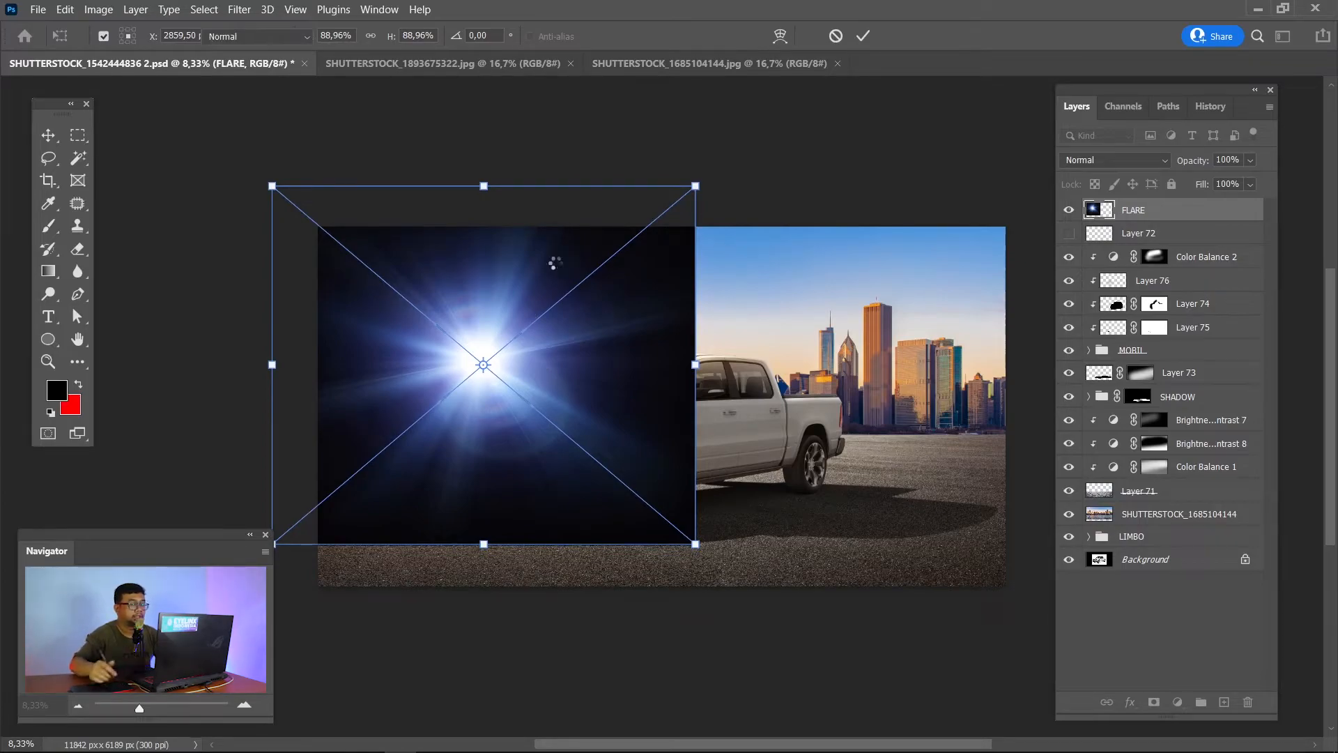
{"action": "key", "text": "Return"}
Set the FLARE layer to Screen blending and move its glow to the skyline at the picture's left edge.
{"action": "left_click_drag", "start_coordinate": [638, 355], "coordinate": [751, 389]}
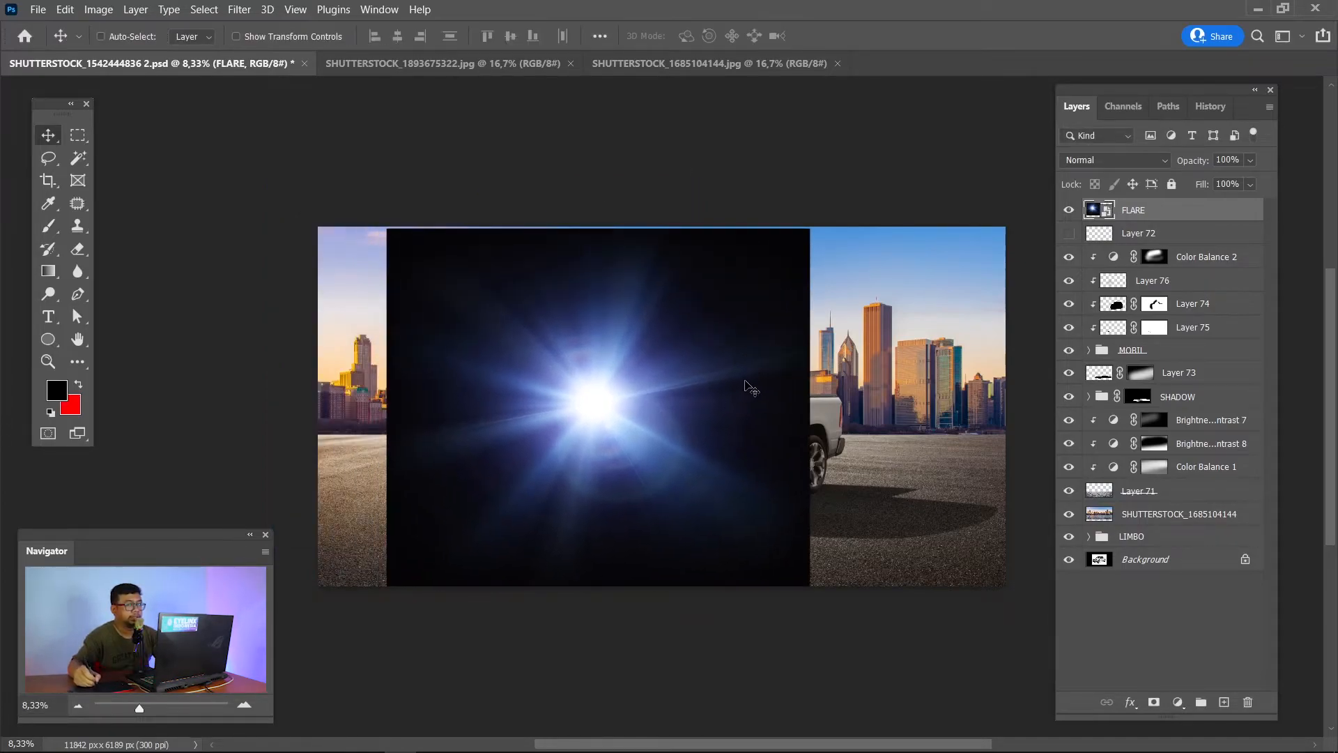
{"action": "left_click", "coordinate": [1112, 160]}
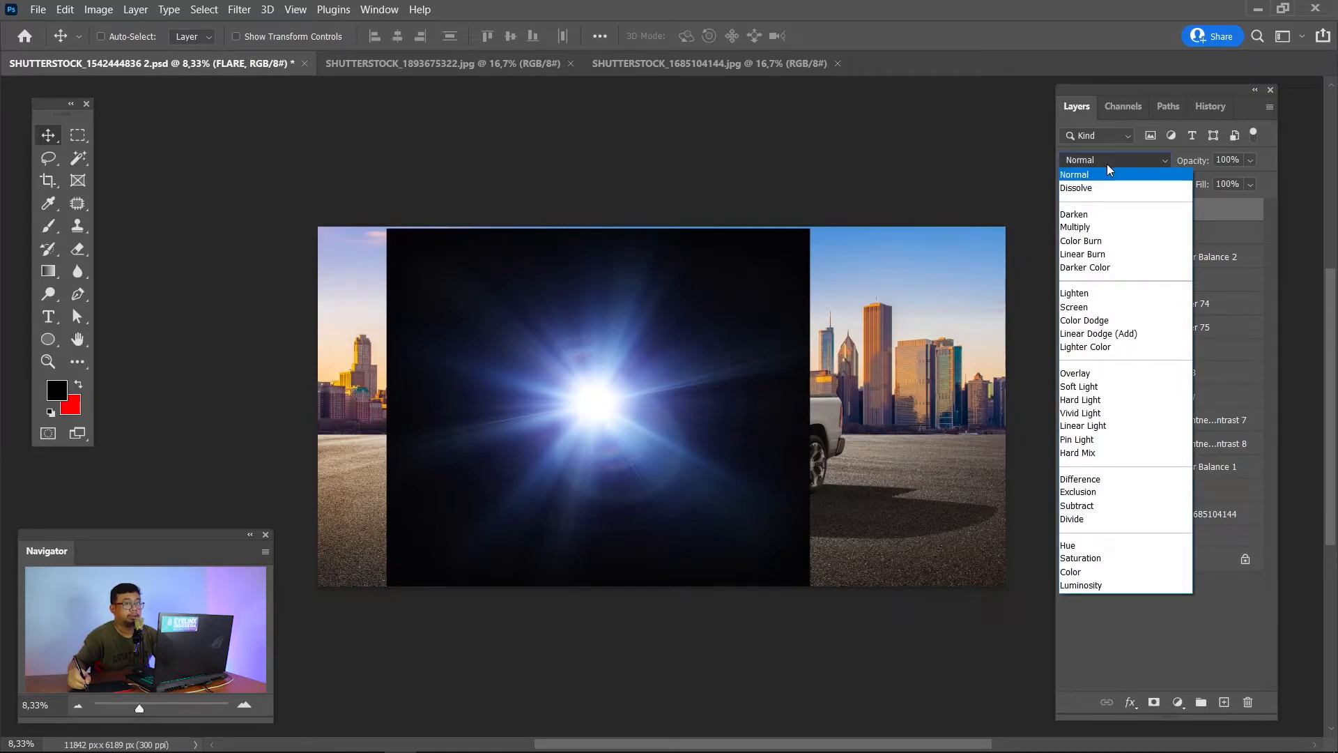
{"action": "left_click", "coordinate": [1086, 306]}
{"action": "left_click_drag", "start_coordinate": [648, 420], "coordinate": [614, 383]}
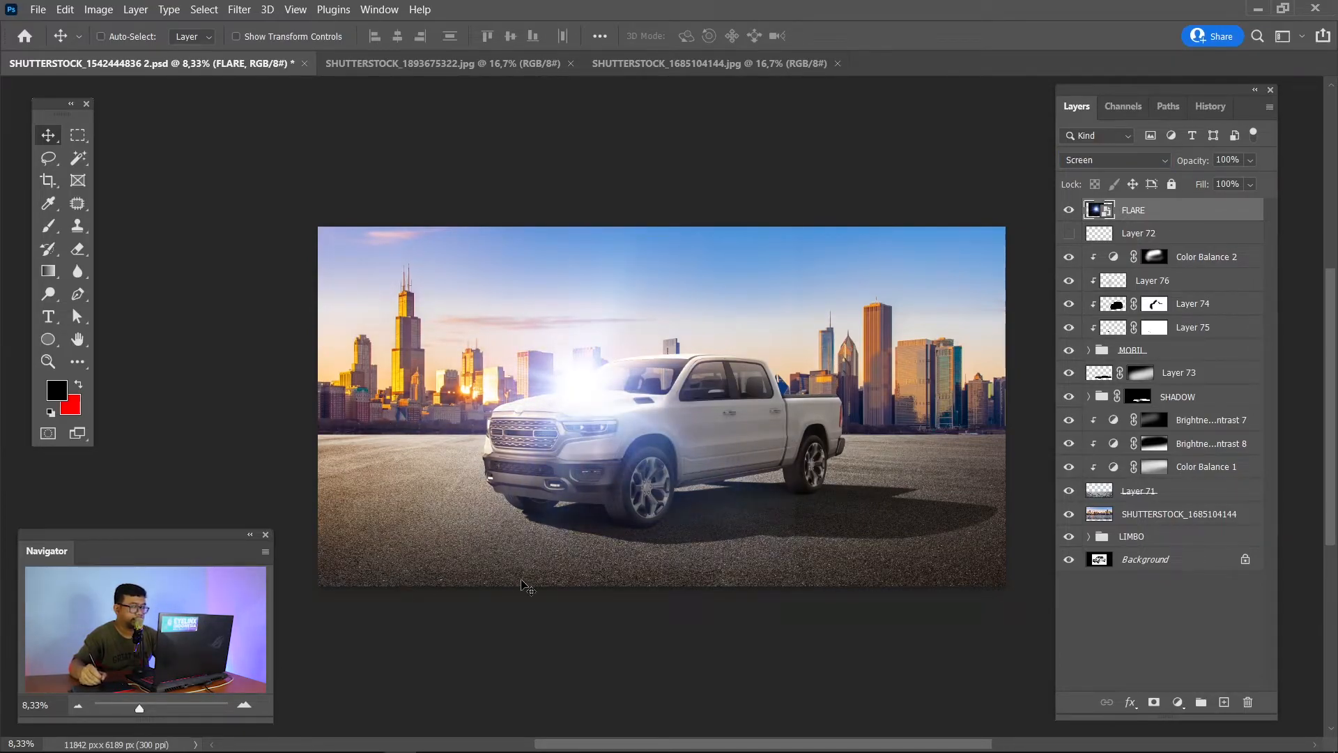
{"action": "left_click_drag", "start_coordinate": [686, 443], "coordinate": [374, 385]}
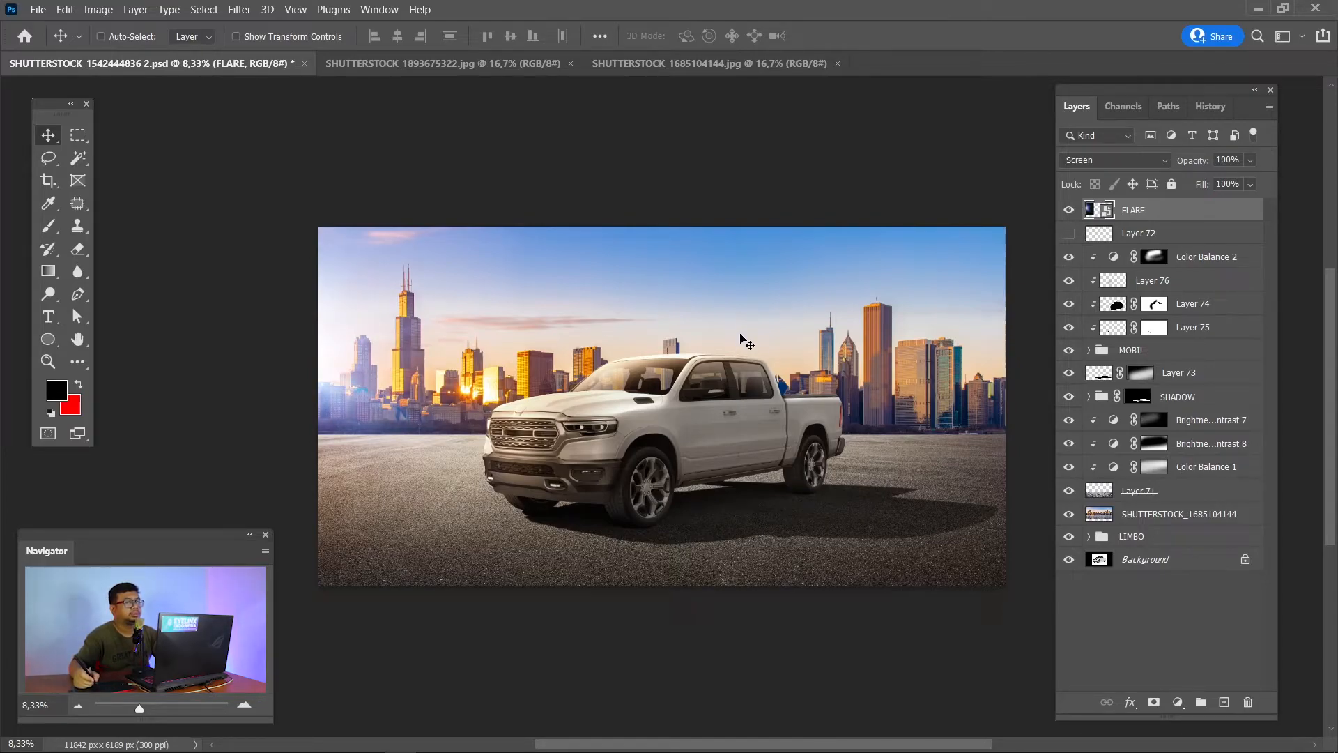
Add a Hue/Saturation adjustment clipped to FLARE and set its hue to +180.
{"action": "left_click", "coordinate": [1178, 703]}
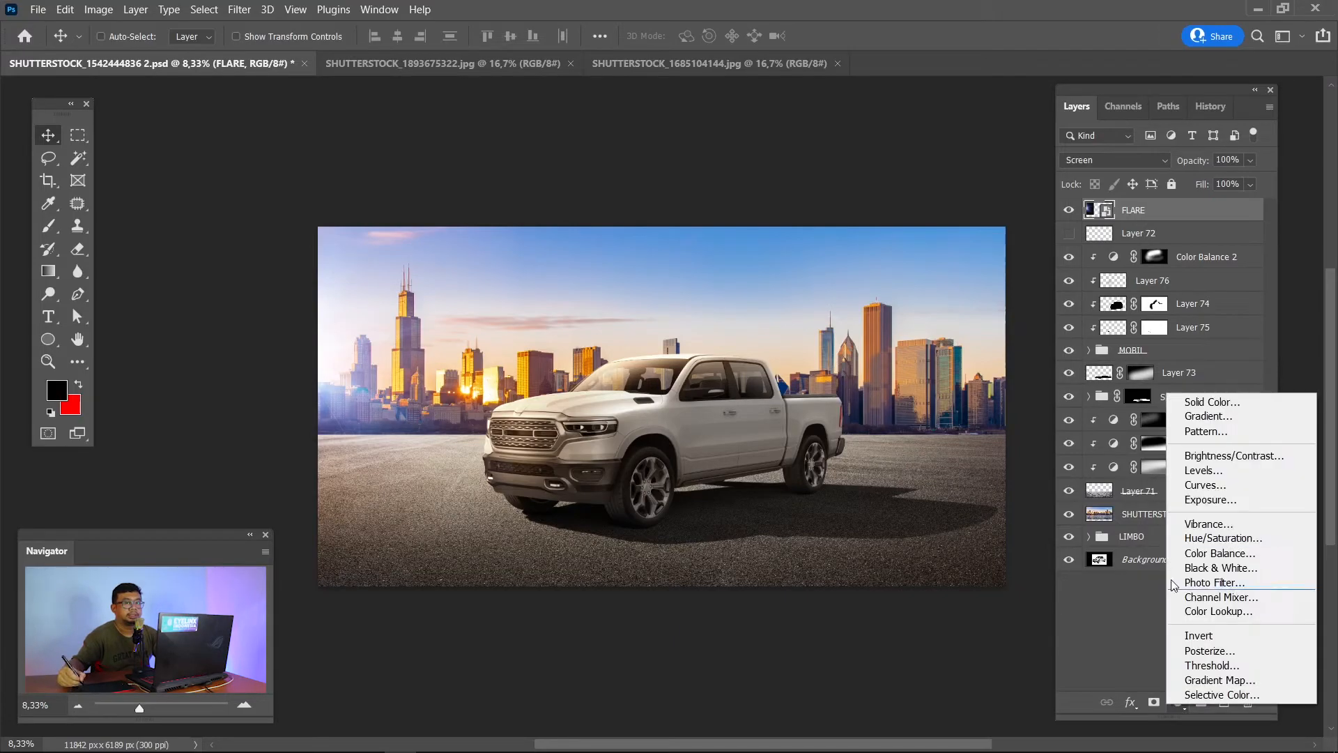
{"action": "left_click", "coordinate": [1223, 538]}
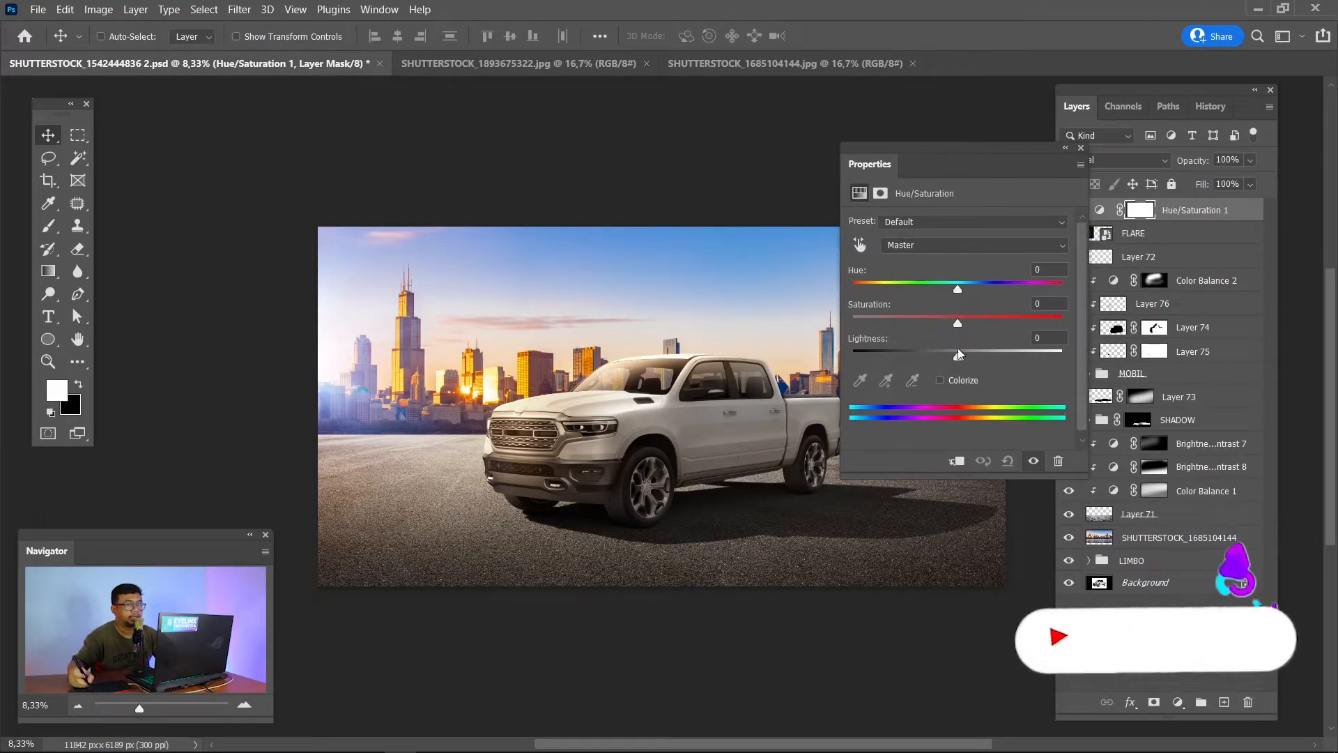
{"action": "right_click", "coordinate": [1190, 208]}
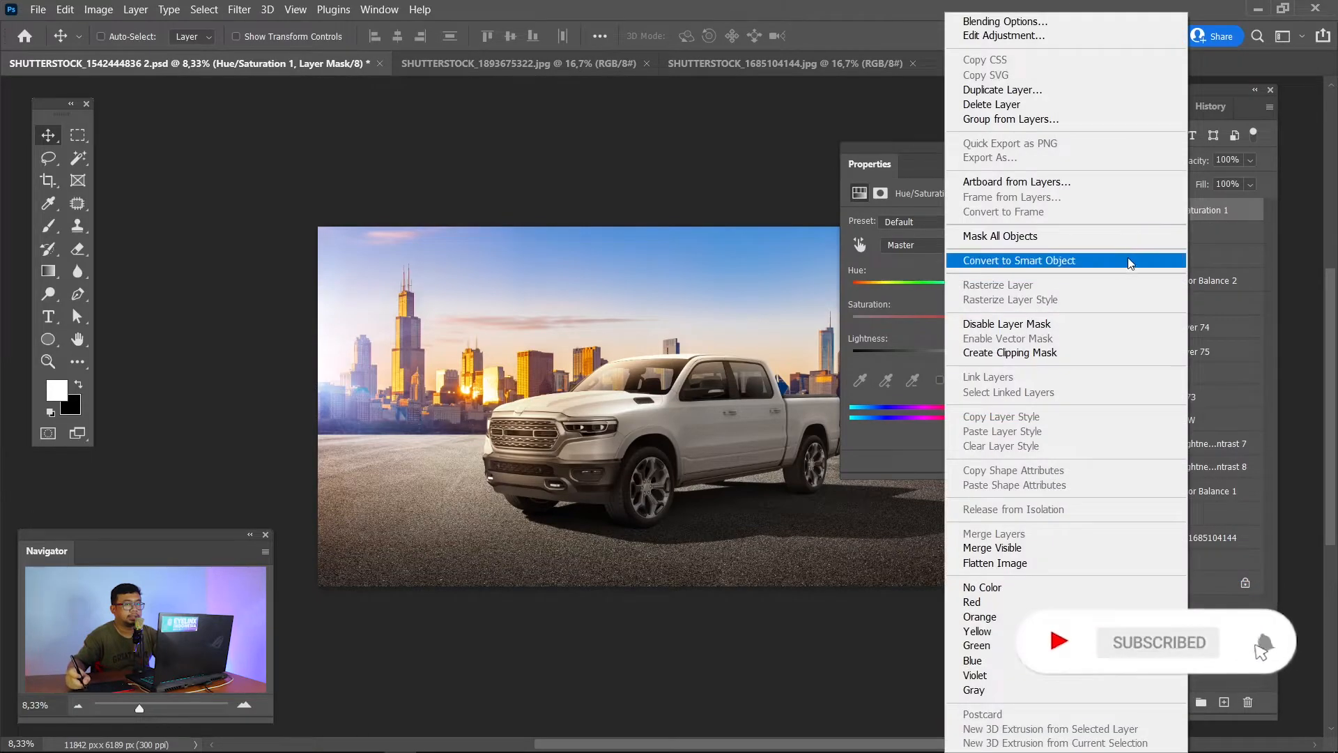
{"action": "left_click", "coordinate": [1004, 352]}
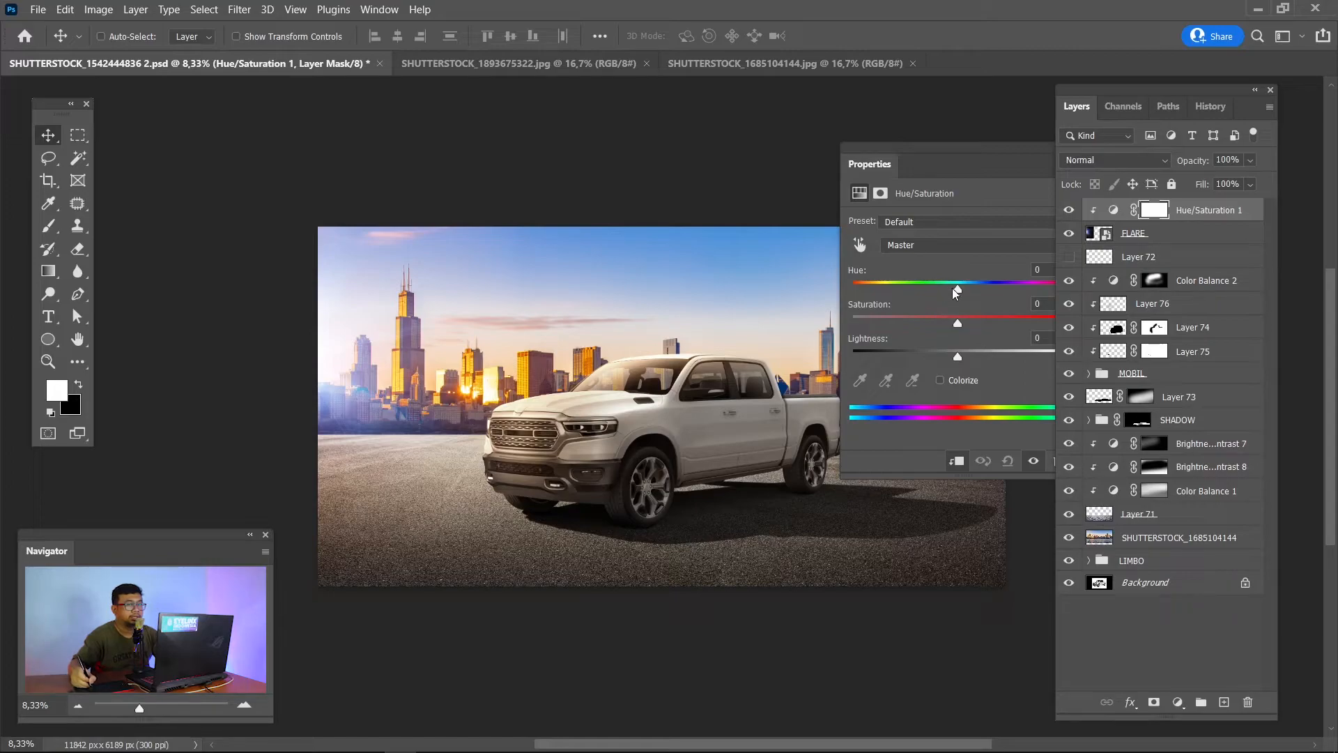
{"action": "left_click_drag", "start_coordinate": [957, 290], "coordinate": [850, 289]}
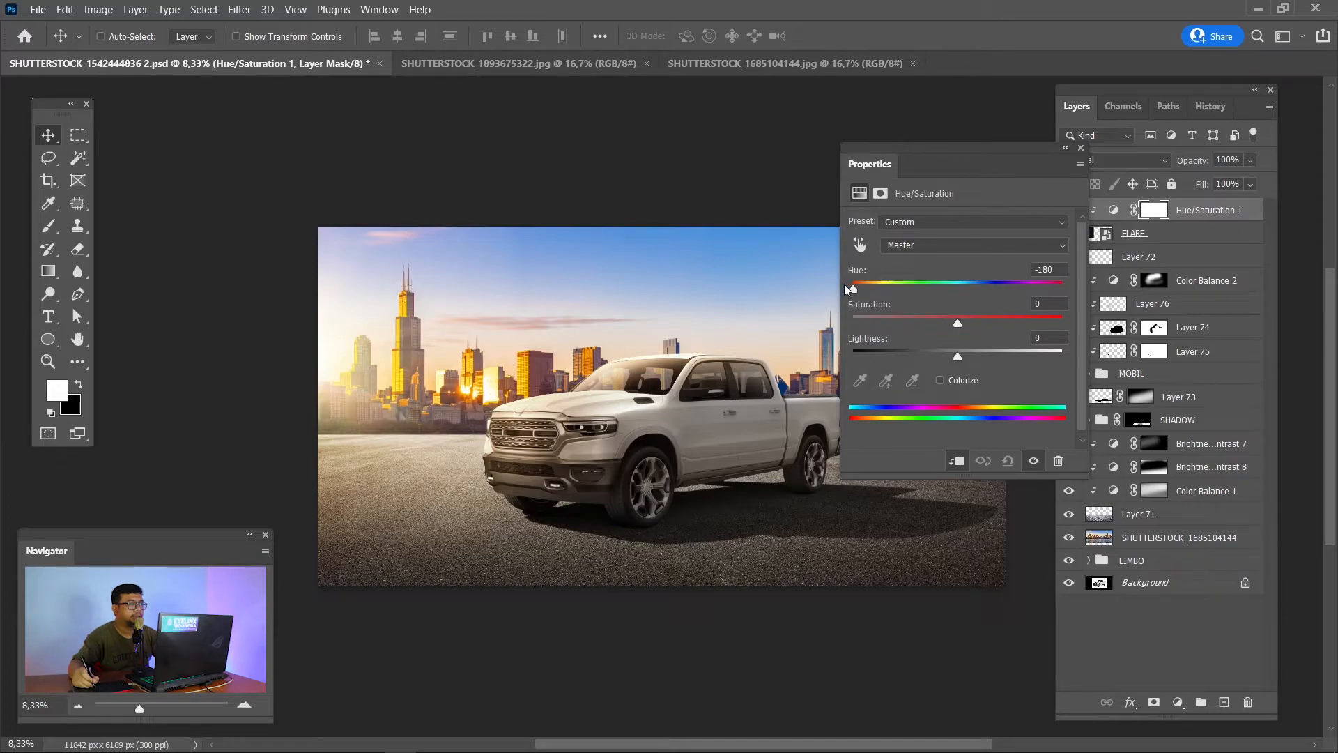
{"action": "left_click_drag", "start_coordinate": [854, 290], "coordinate": [1092, 281]}
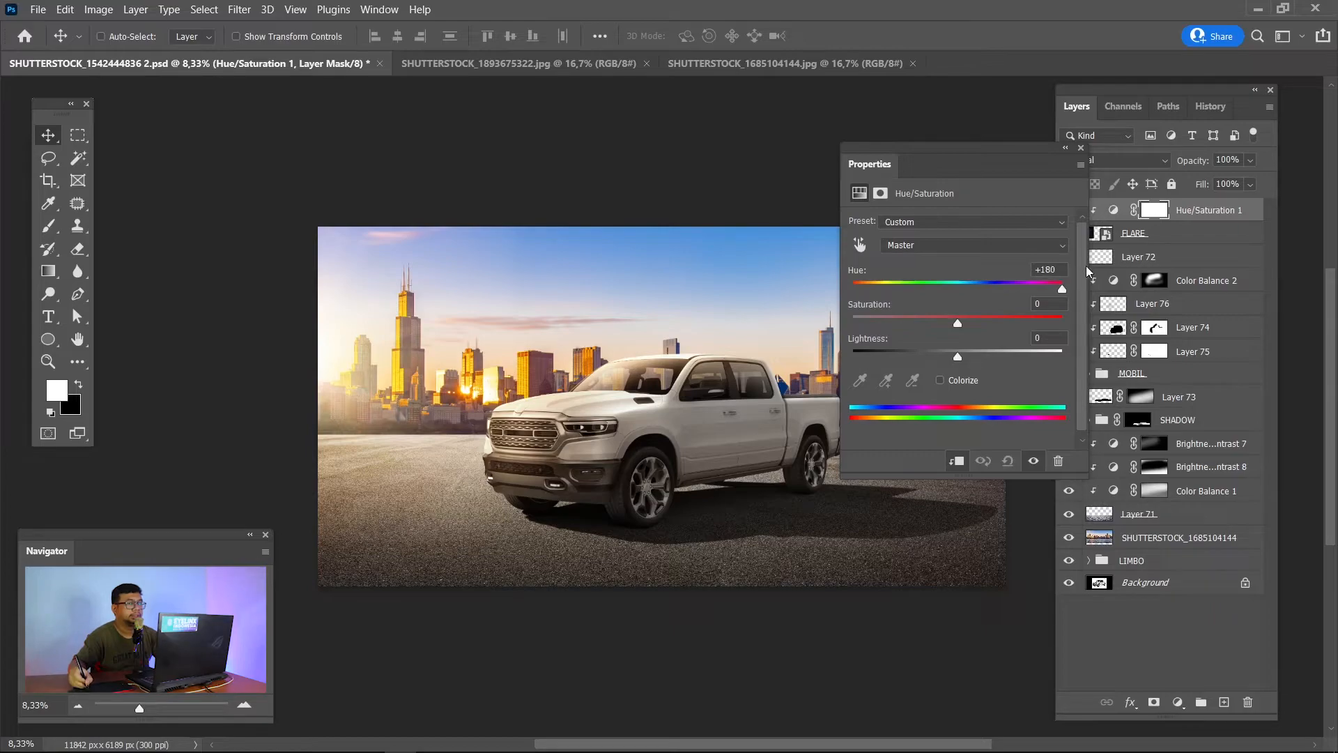
{"action": "left_click", "coordinate": [1081, 148]}
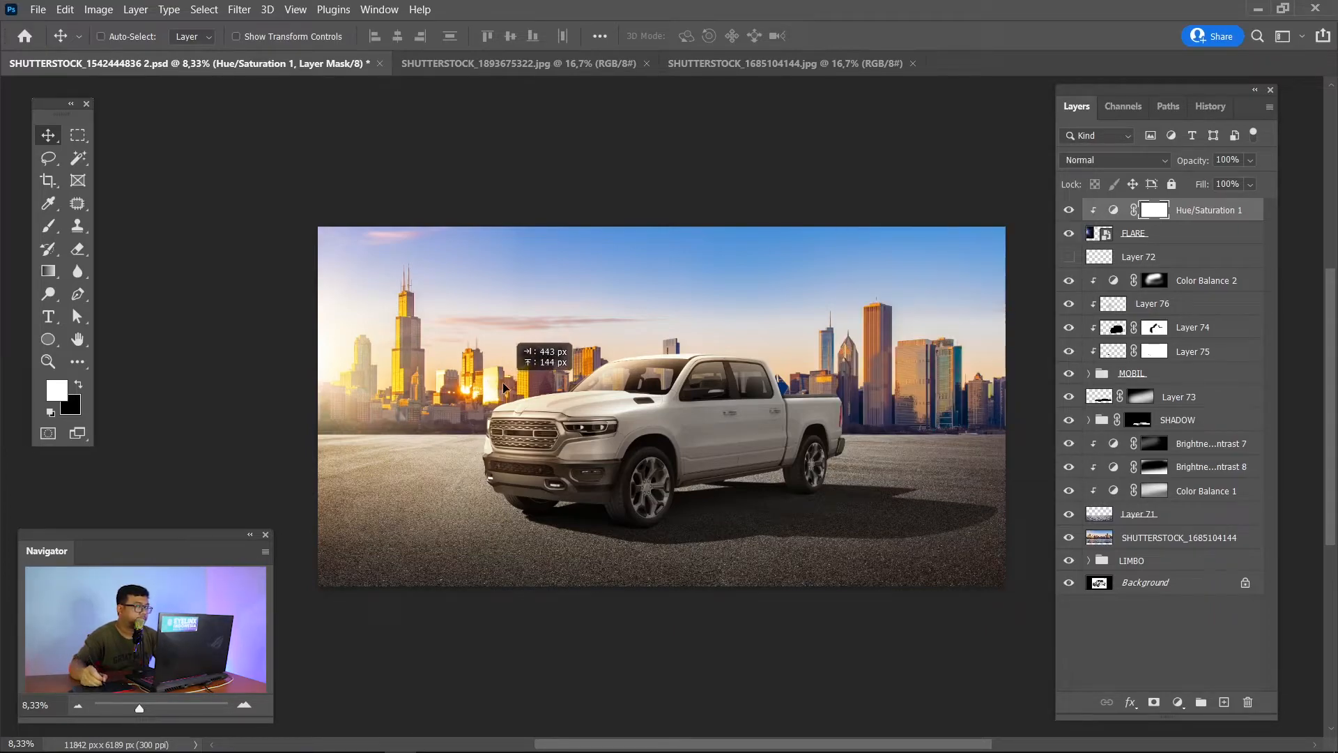
Enlarge the FLARE layer to about 118% and center its glow on the canvas's left edge, higher above the skyline.
{"action": "left_click", "coordinate": [1142, 238]}
{"action": "left_click_drag", "start_coordinate": [446, 388], "coordinate": [460, 375]}
{"action": "key", "text": "ctrl+t"}
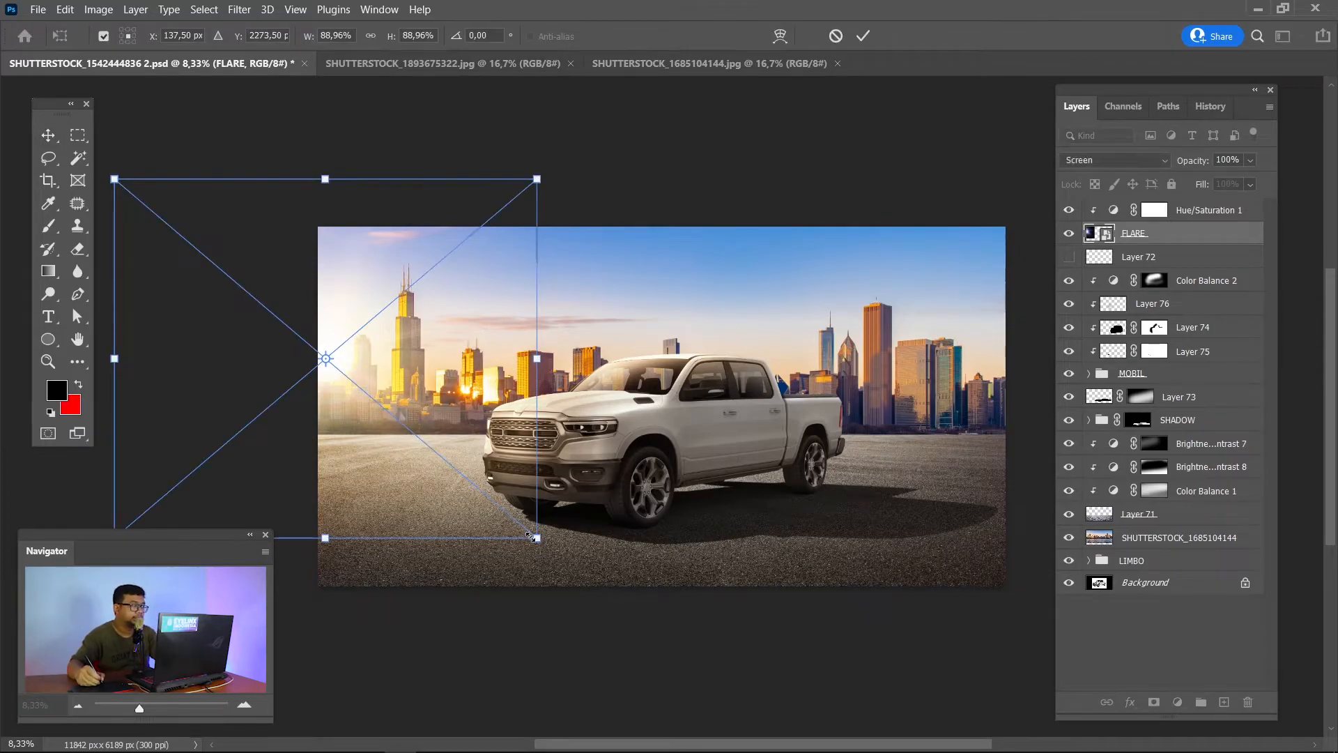
{"action": "left_click_drag", "start_coordinate": [538, 540], "coordinate": [604, 582]}
{"action": "left_click_drag", "start_coordinate": [489, 503], "coordinate": [481, 474]}
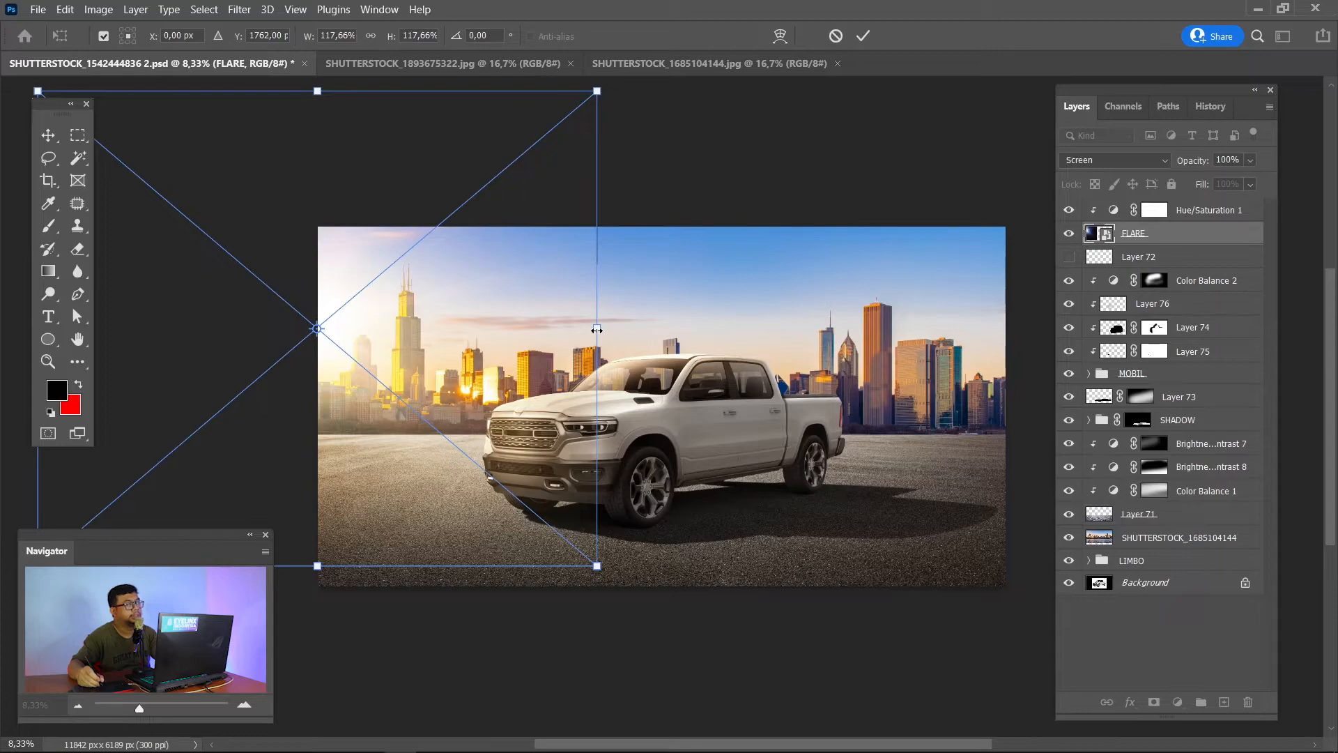
{"action": "left_click_drag", "start_coordinate": [596, 330], "coordinate": [594, 325]}
{"action": "key", "text": "Return"}
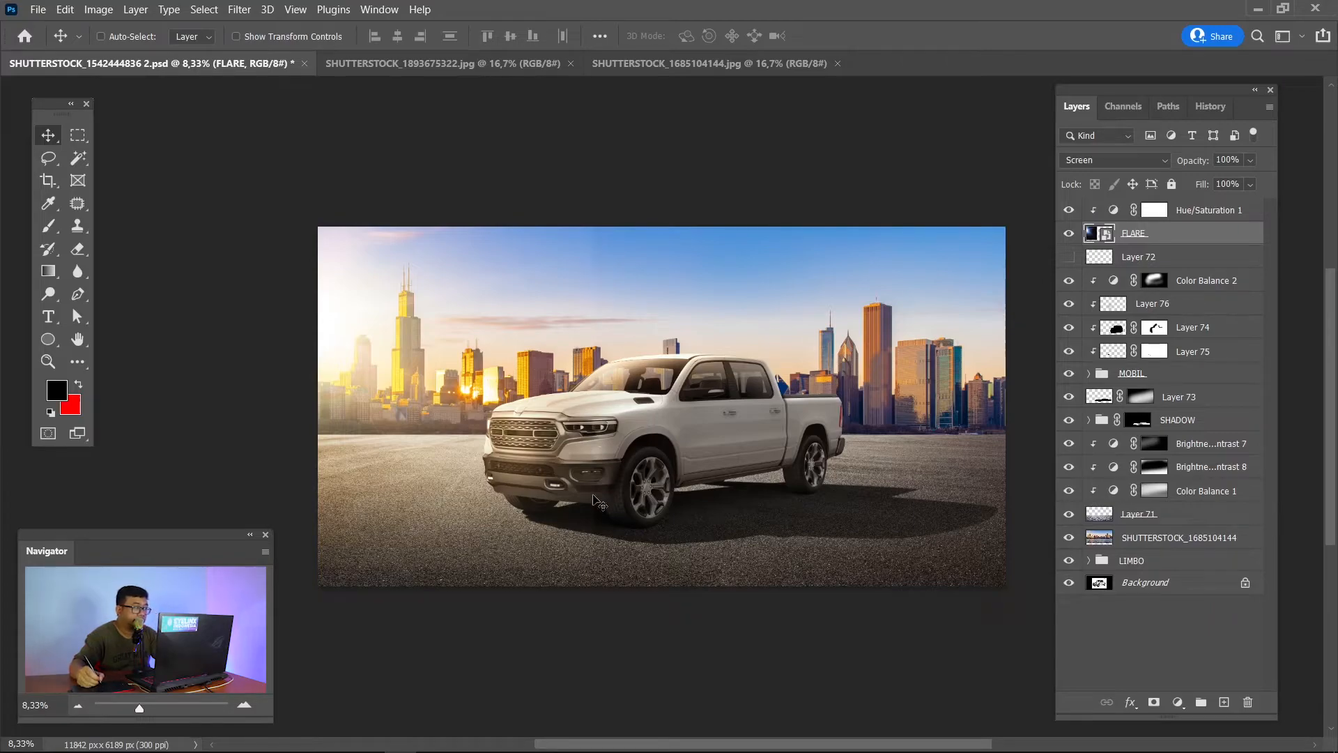
Add a mask to FLARE and softly paint black down its right border with a 2700 px brush at 24% opacity.
{"action": "left_click", "coordinate": [1154, 702]}
{"action": "key", "text": "x"}
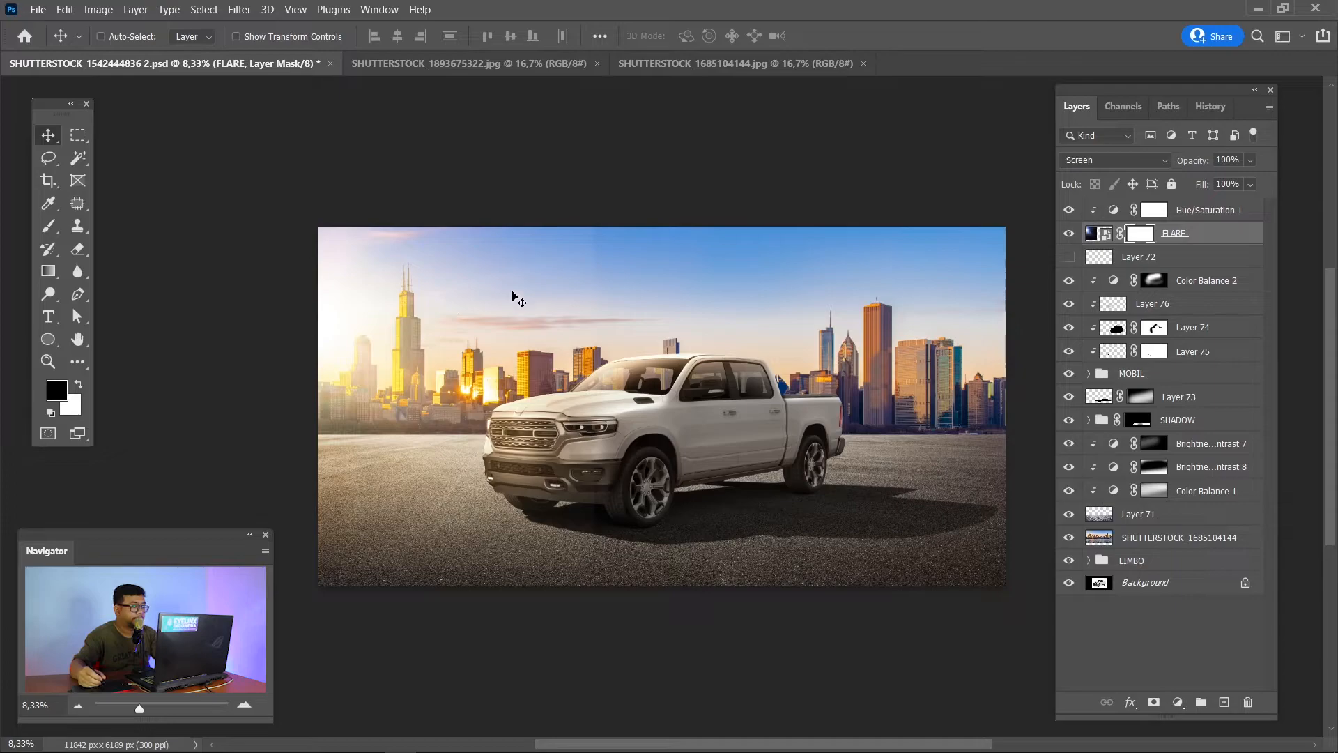
{"action": "key", "text": "b"}
{"action": "key", "text": "bracketright"}
{"action": "key", "text": "bracketright"}
{"action": "key", "text": "bracketright"}
{"action": "key", "text": "bracketright"}
{"action": "left_click_drag", "start_coordinate": [629, 231], "coordinate": [648, 451]}
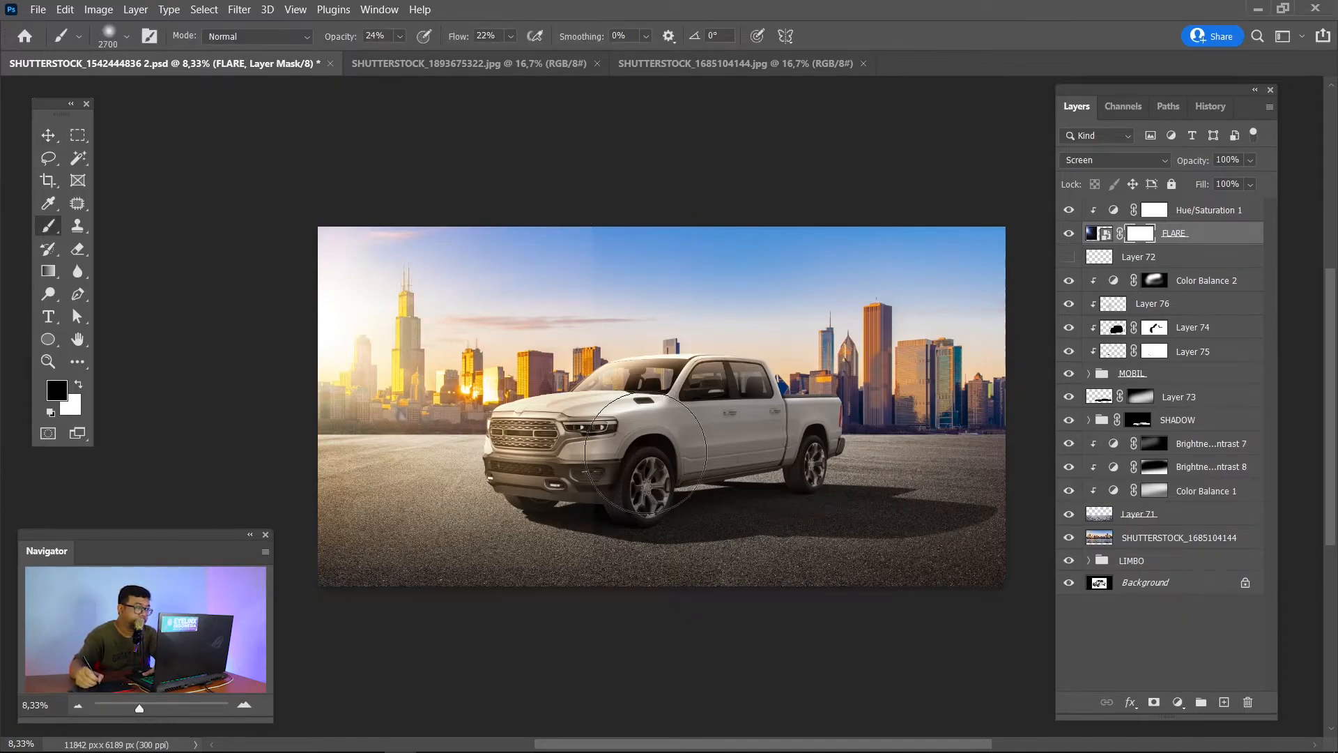
Mask out FLARE's hard right and bottom borders with black at 100% brush opacity and 100% flow.
{"action": "left_click_drag", "start_coordinate": [345, 37], "coordinate": [551, 44]}
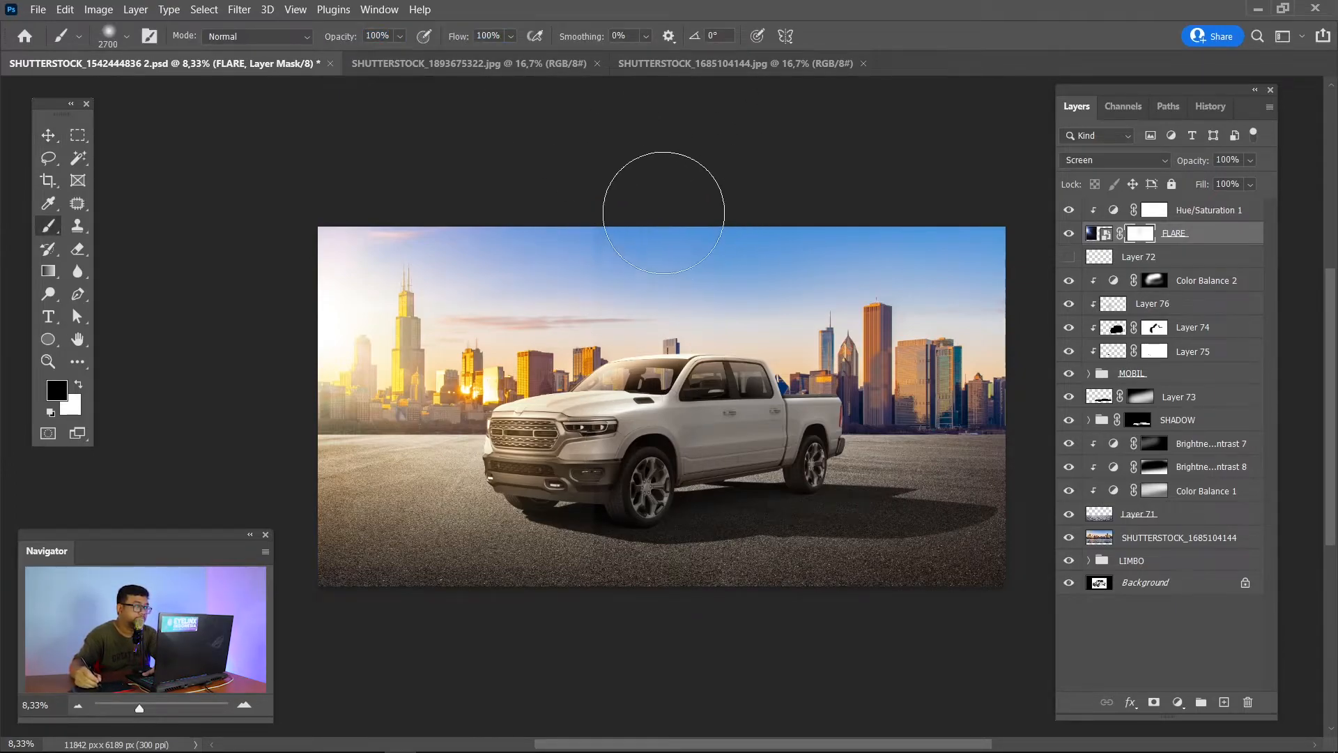
{"action": "mouse_move", "coordinate": [642, 211]}
{"action": "left_mouse_down"}
{"action": "mouse_move", "coordinate": [637, 533]}
{"action": "mouse_move", "coordinate": [609, 568]}
{"action": "mouse_move", "coordinate": [263, 561]}
{"action": "left_mouse_up"}
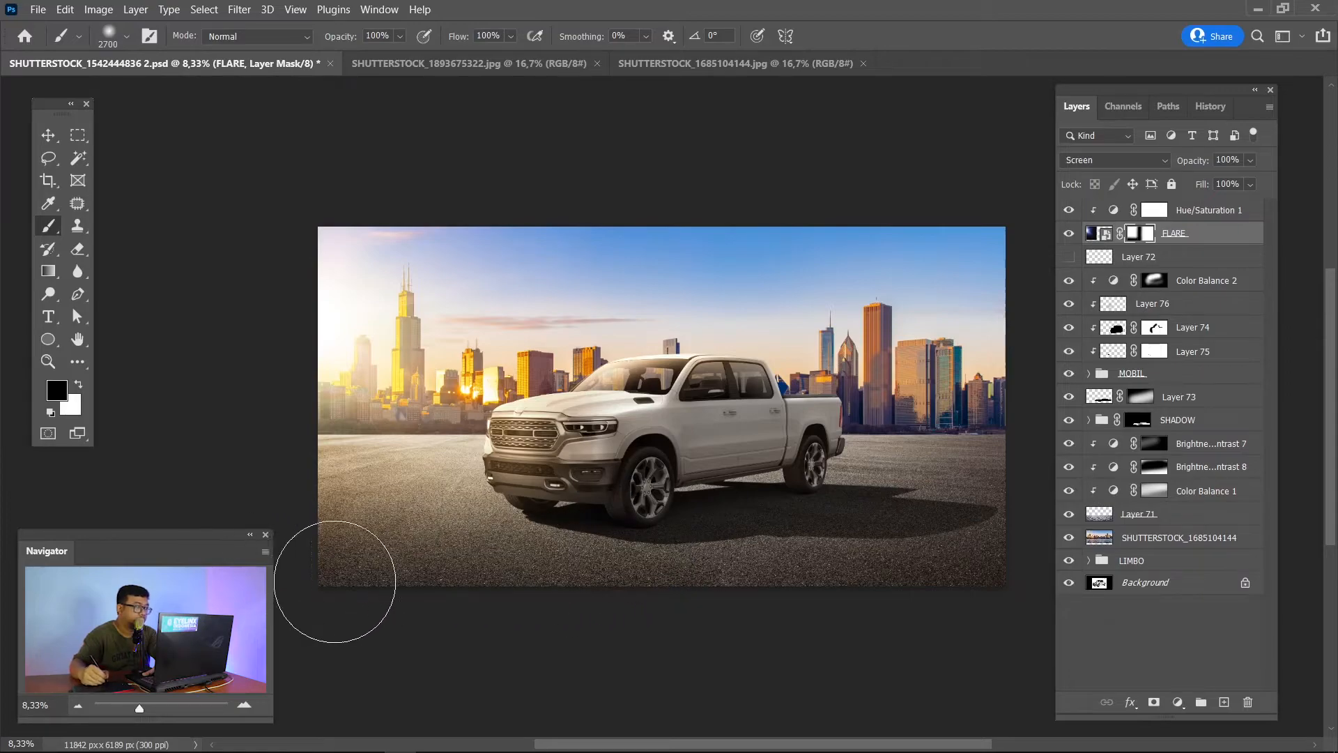
{"action": "left_click_drag", "start_coordinate": [334, 581], "coordinate": [995, 396]}
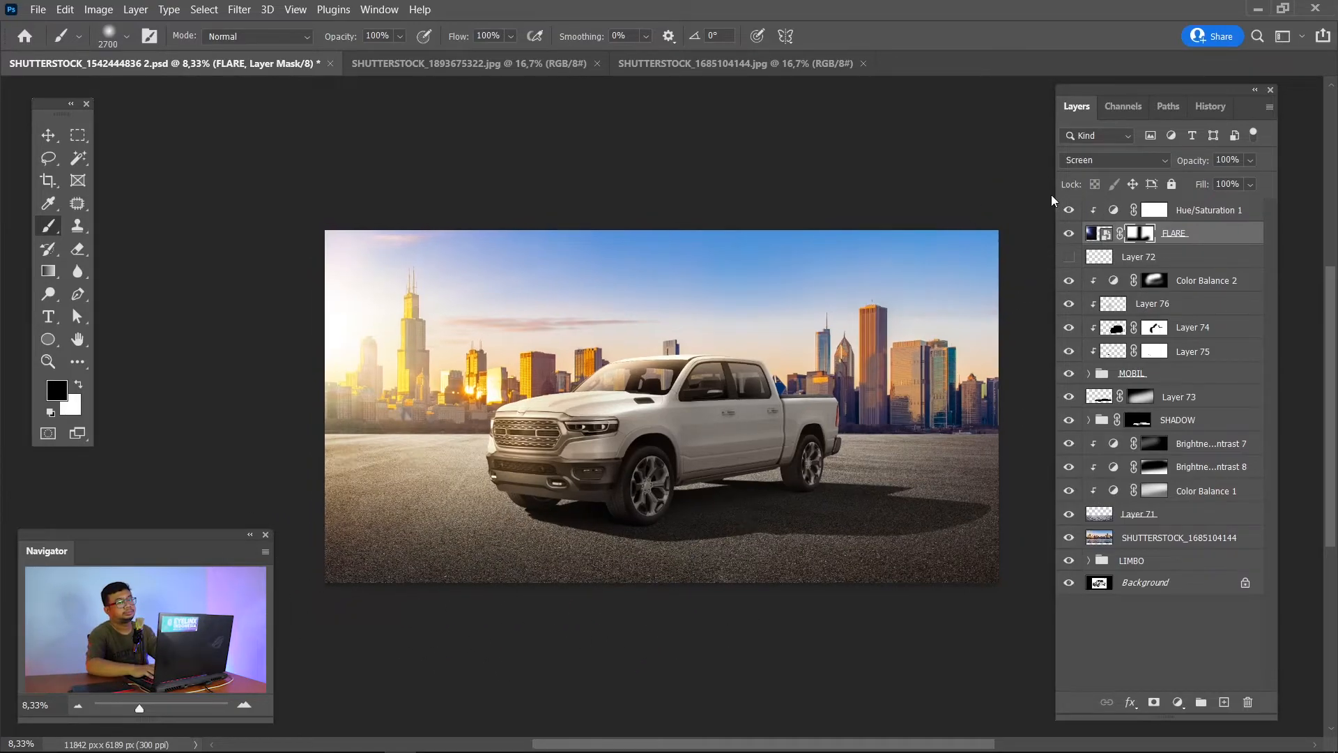
Add a Levels adjustment above the Hue/Saturation layer, with midtones set to 0.92 and the white input level to 244.
{"action": "key", "text": "ctrl+minus"}
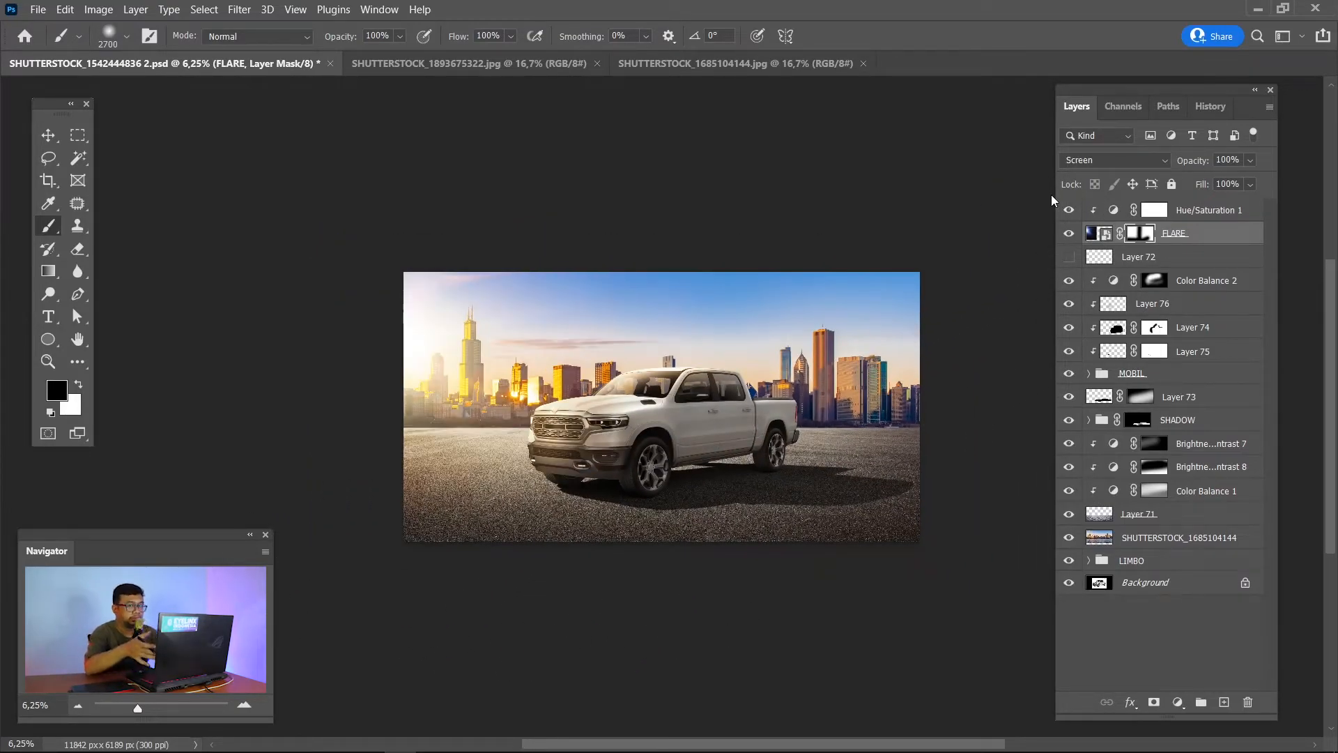
{"action": "left_click", "coordinate": [1248, 212]}
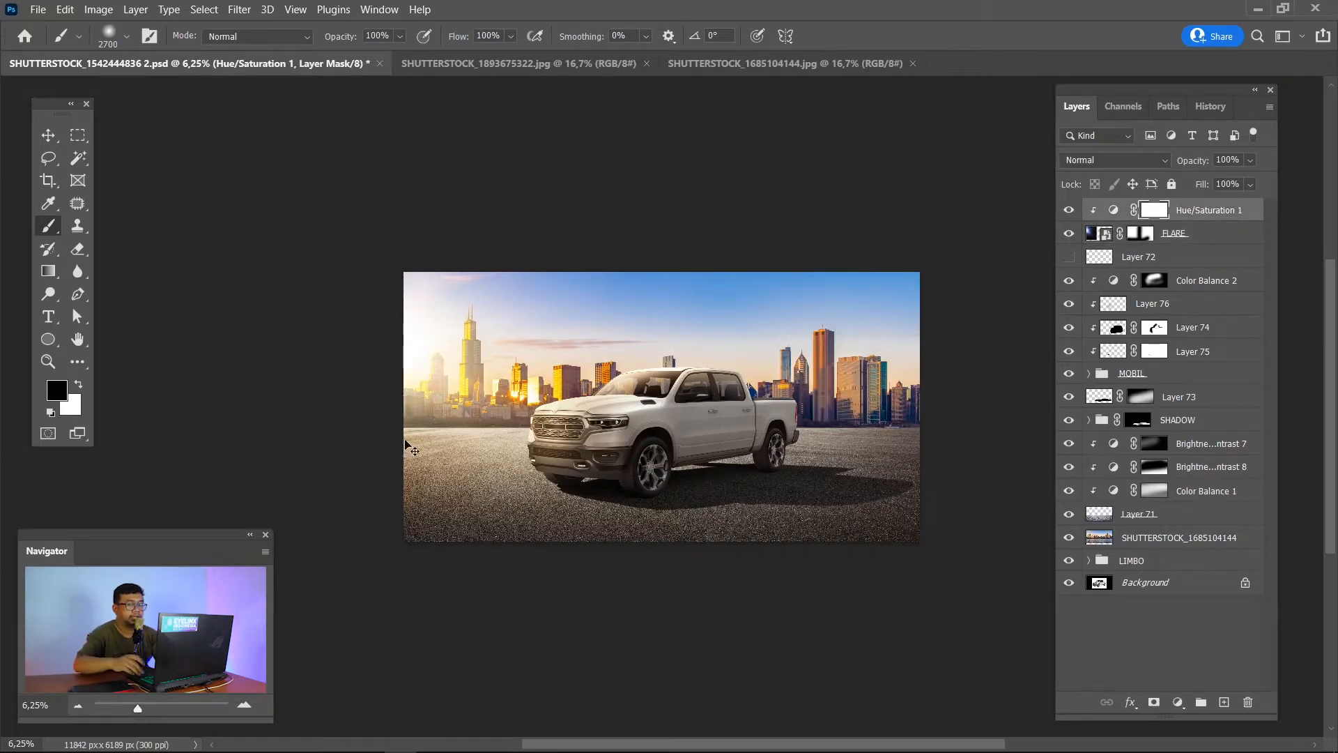
{"action": "key", "text": "ctrl+plus"}
{"action": "left_click_drag", "start_coordinate": [782, 492], "coordinate": [762, 481]}
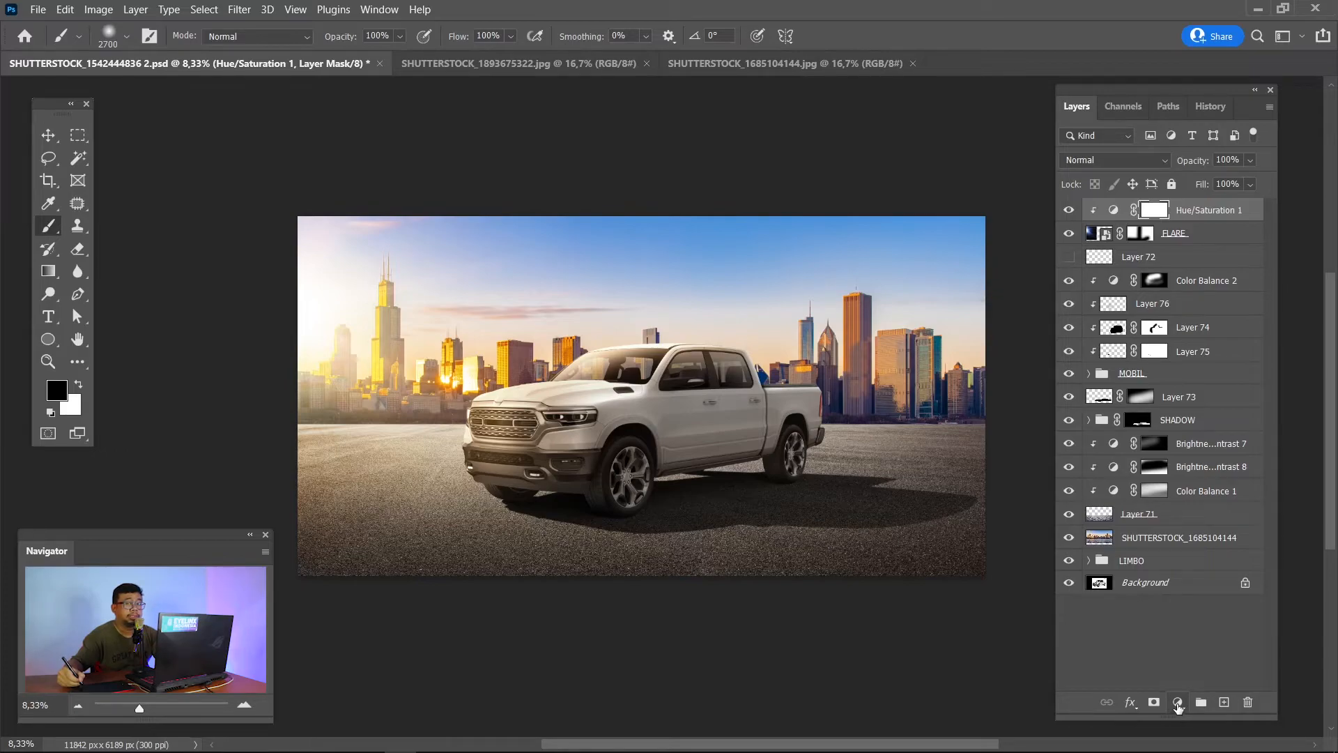
{"action": "left_click", "coordinate": [1177, 704]}
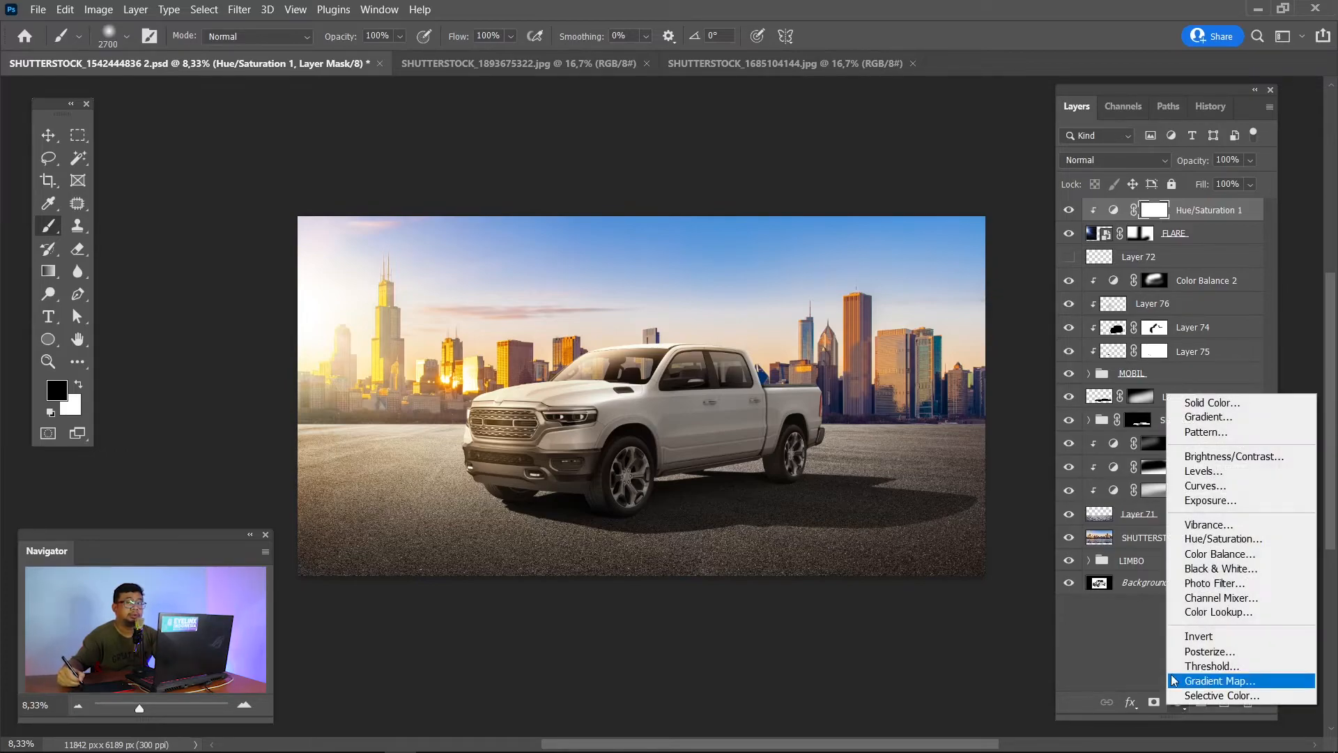
{"action": "left_click", "coordinate": [1198, 474]}
{"action": "left_click_drag", "start_coordinate": [1015, 147], "coordinate": [1015, 148]}
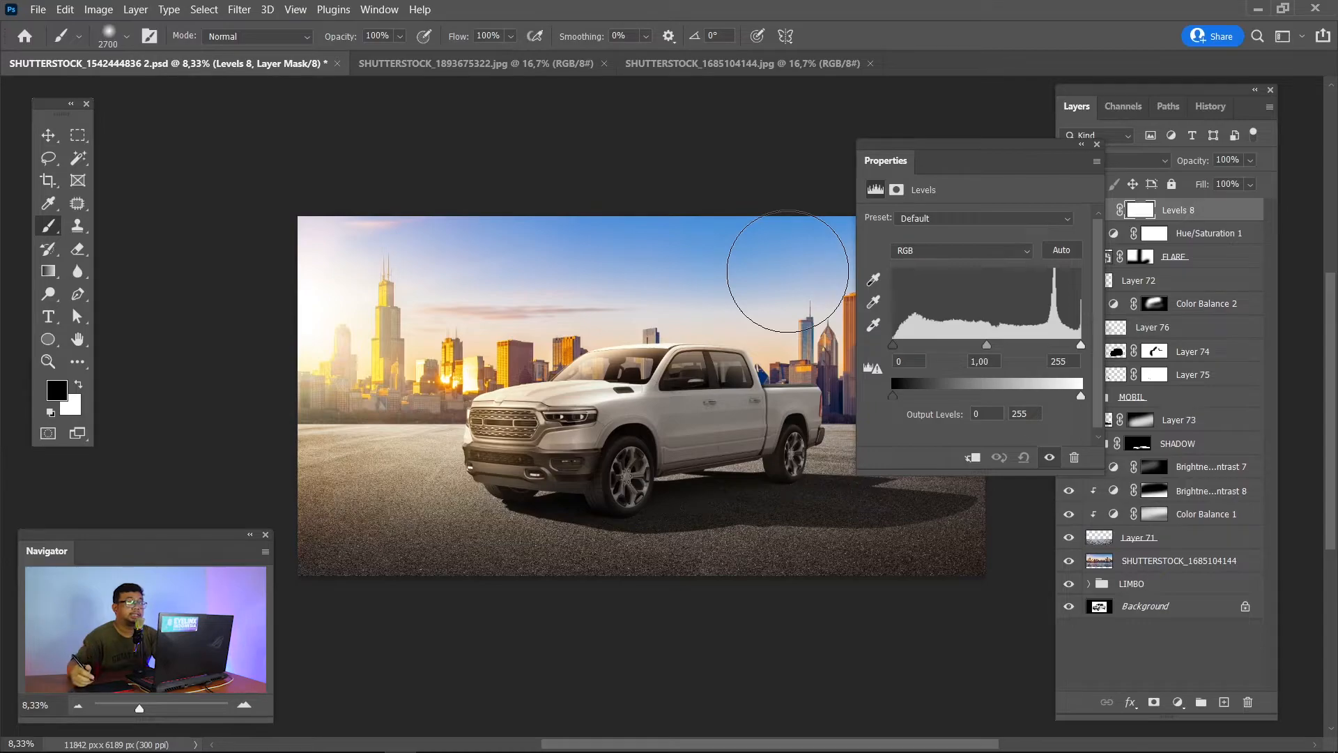
{"action": "left_click_drag", "start_coordinate": [992, 343], "coordinate": [1072, 345]}
{"action": "left_click_drag", "start_coordinate": [989, 349], "coordinate": [991, 350]}
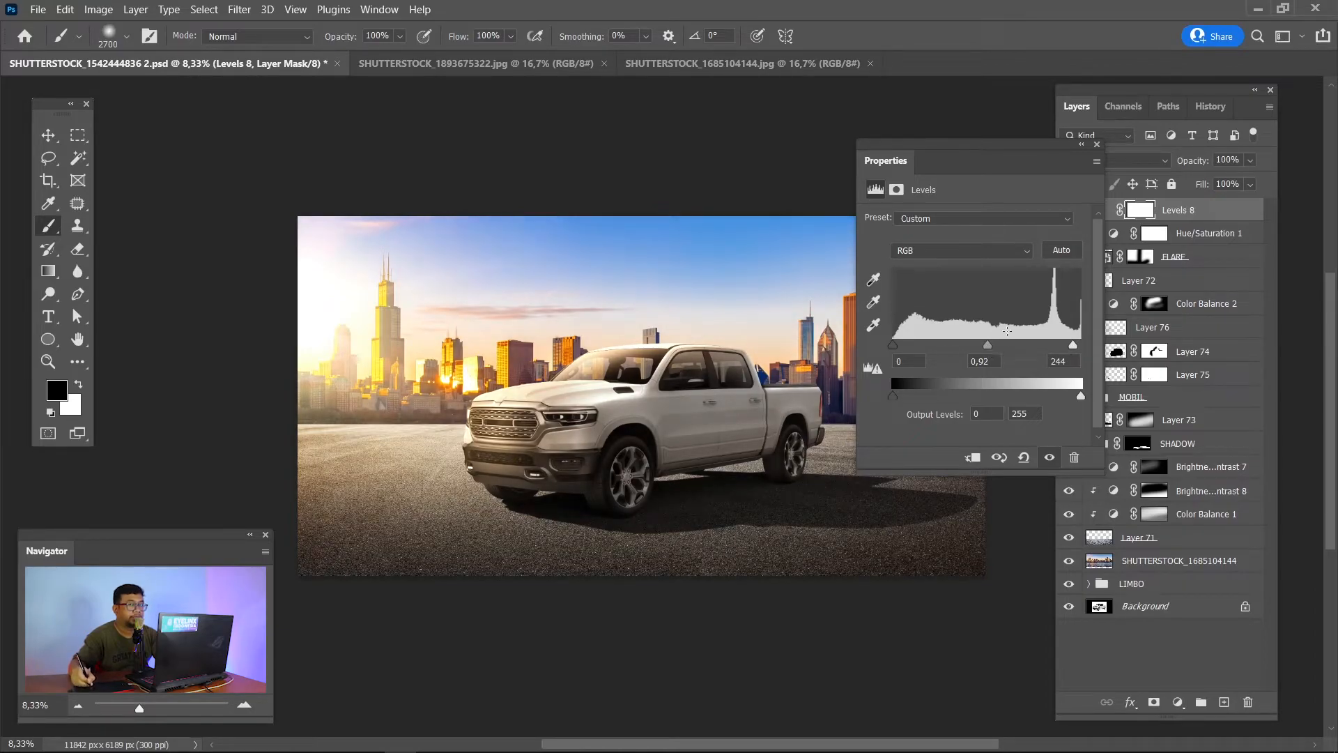
{"action": "left_click", "coordinate": [1097, 144]}
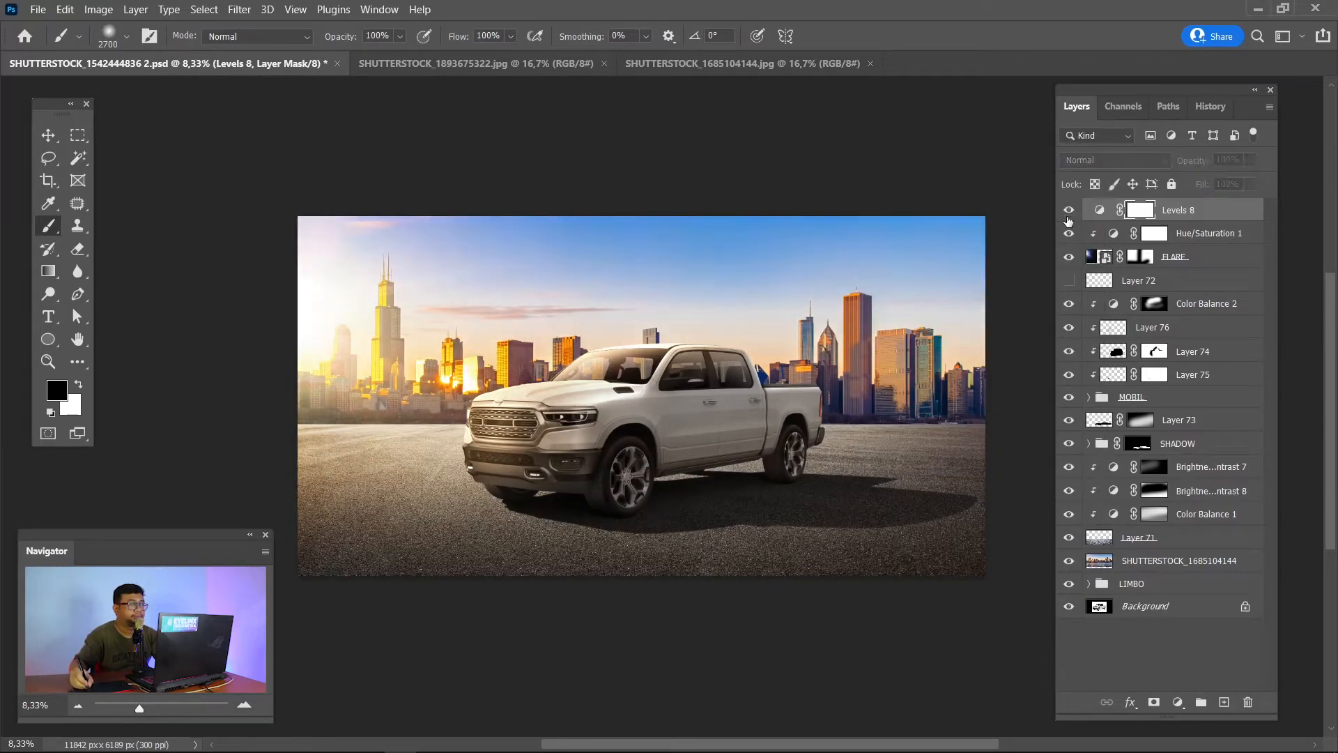
{"action": "left_click", "coordinate": [1178, 702]}
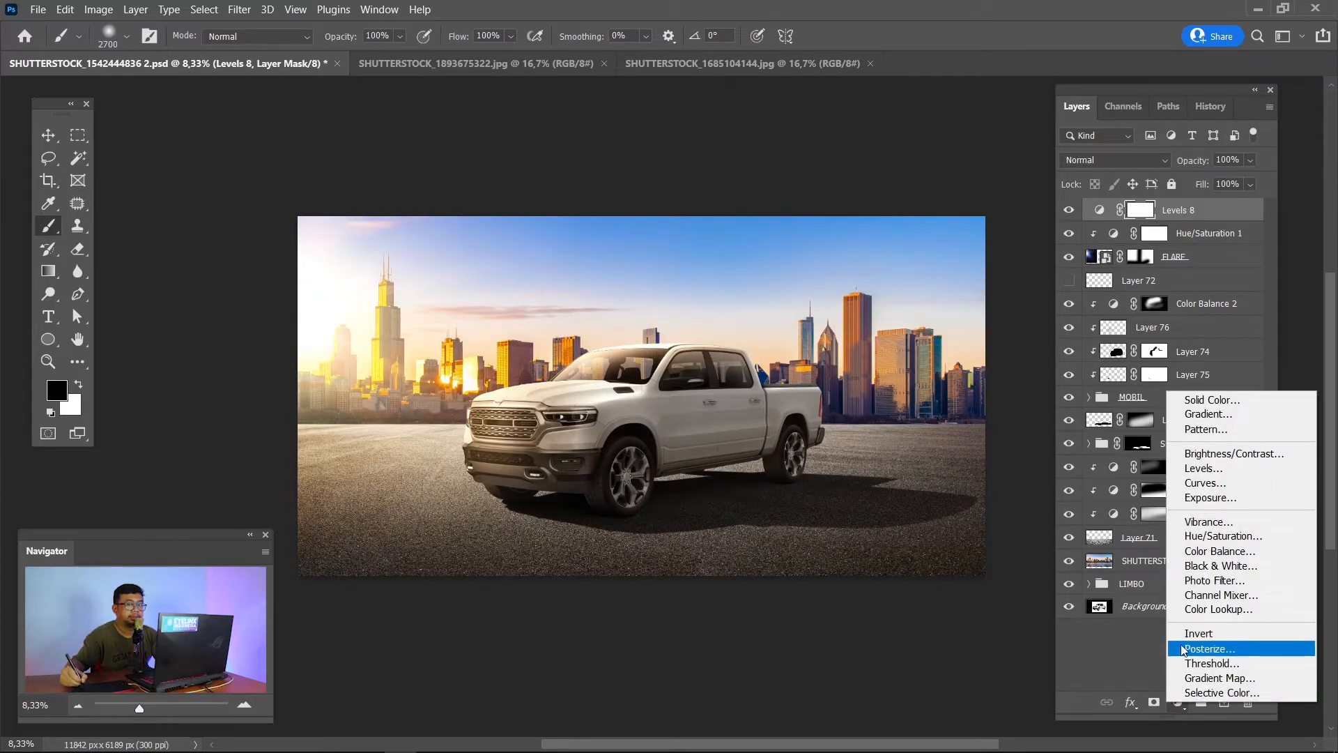
{"action": "left_click", "coordinate": [1210, 483]}
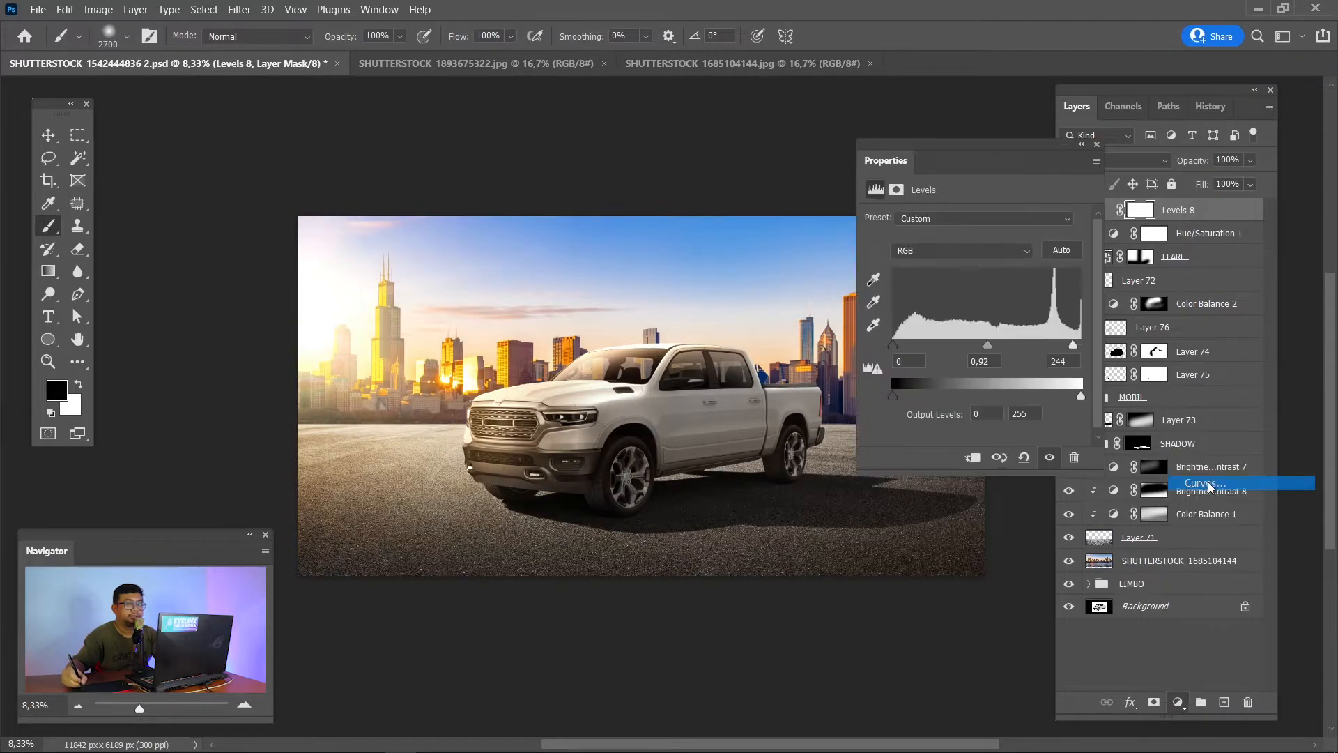
{"action": "left_click", "coordinate": [976, 241]}
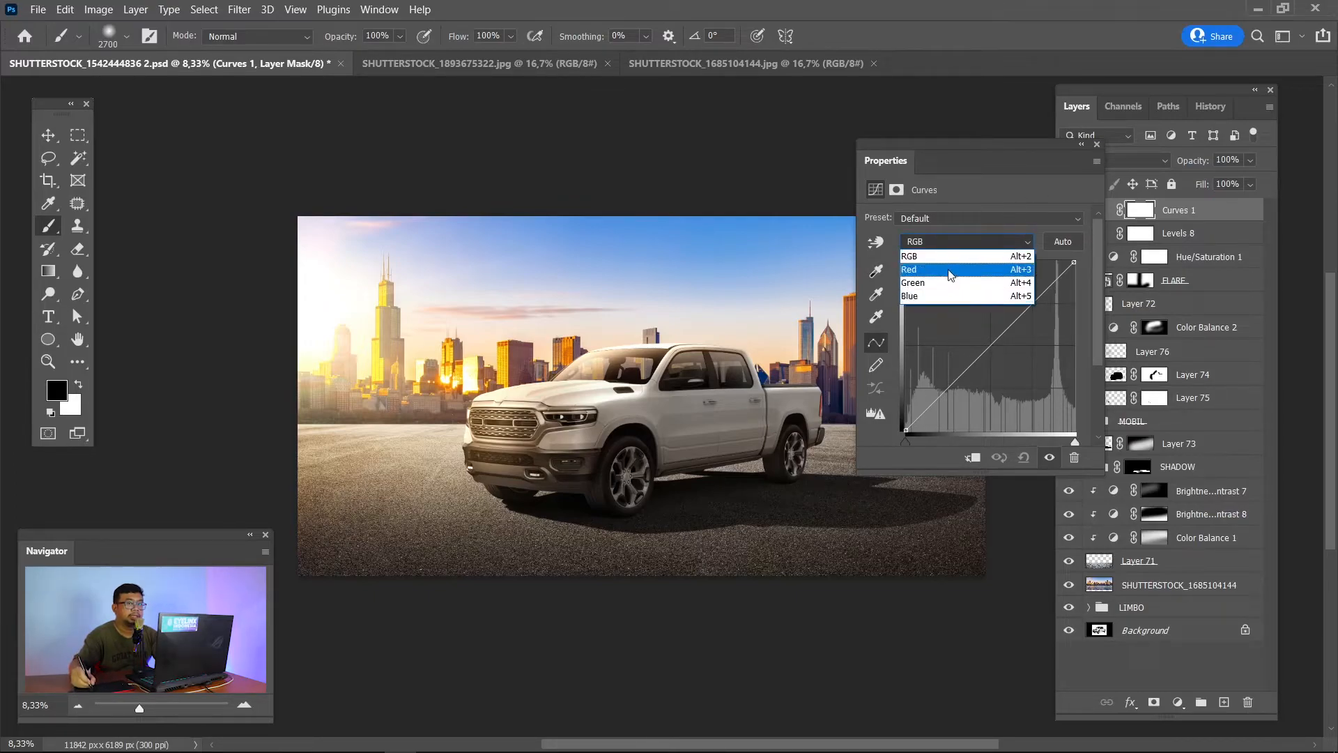
{"action": "left_click", "coordinate": [1024, 269]}
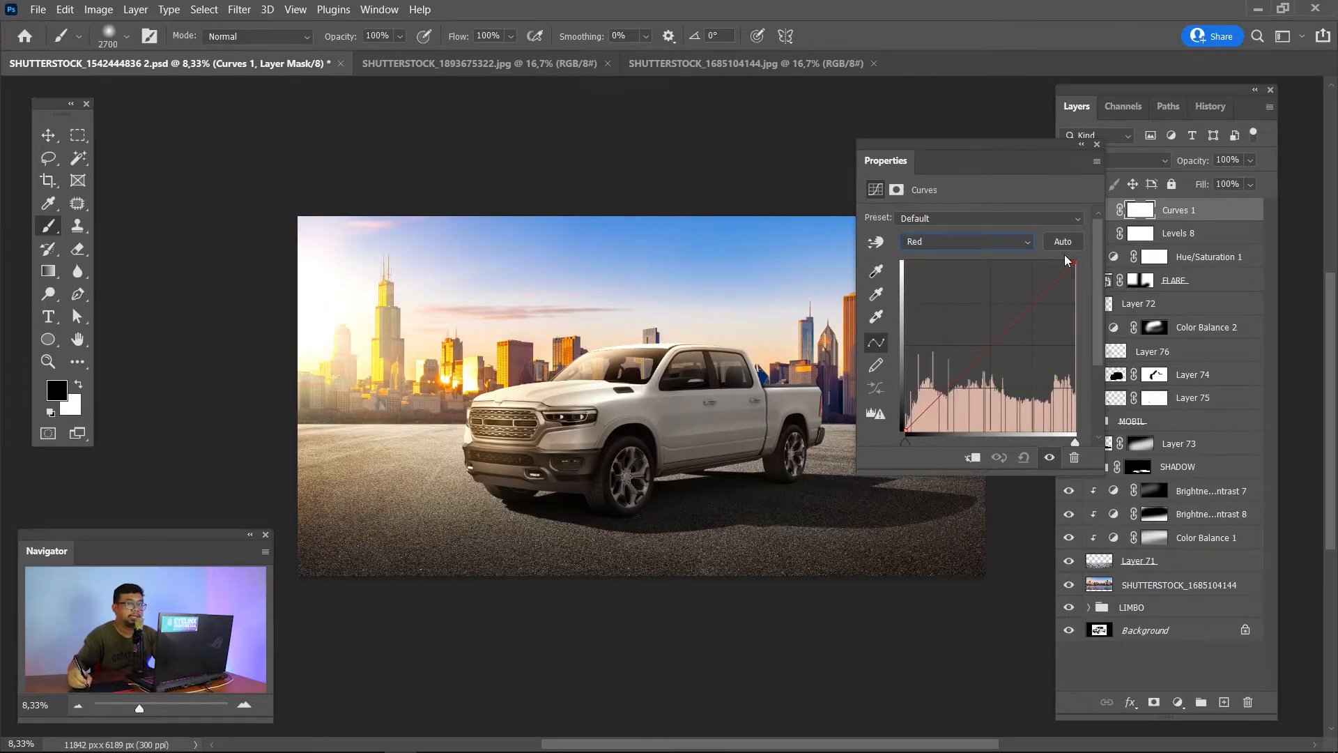
{"action": "mouse_move", "coordinate": [1076, 261]}
{"action": "left_mouse_down"}
{"action": "mouse_move", "coordinate": [1076, 319]}
{"action": "mouse_move", "coordinate": [1083, 255]}
{"action": "left_mouse_up"}
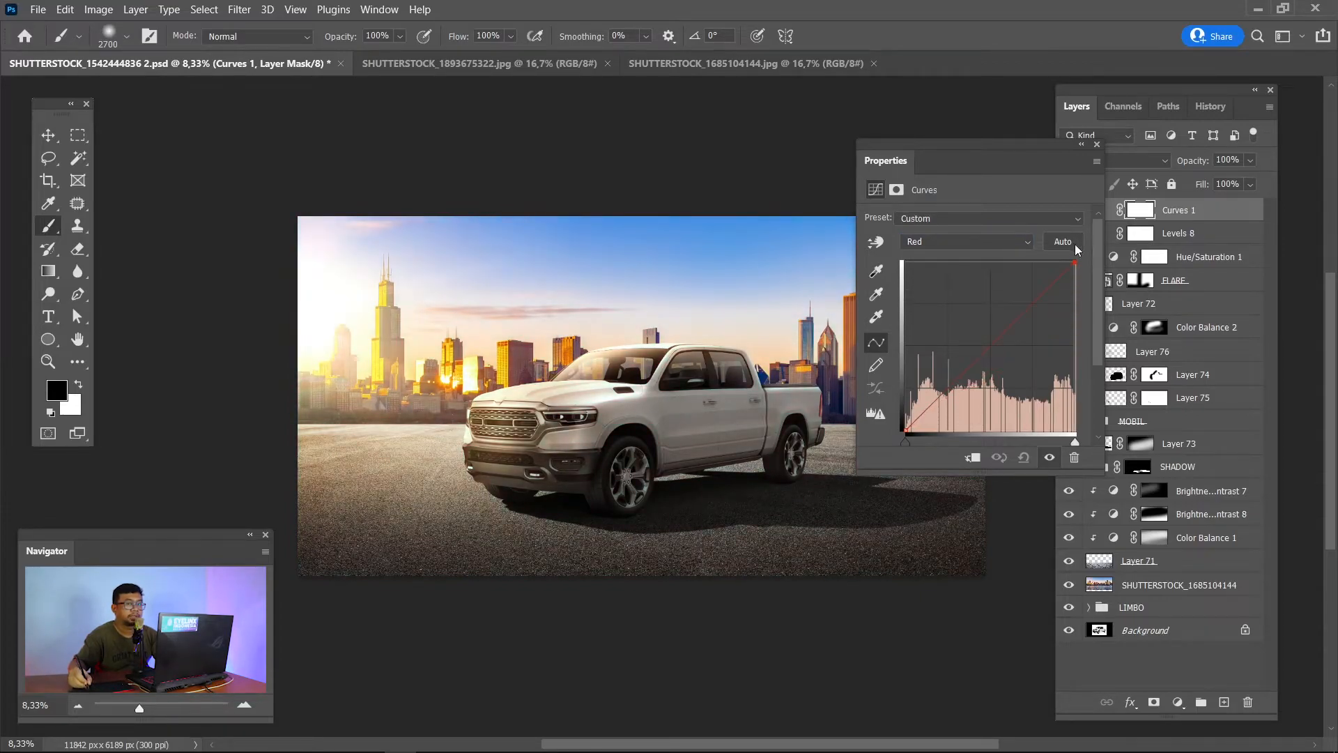
{"action": "left_click", "coordinate": [1098, 144]}
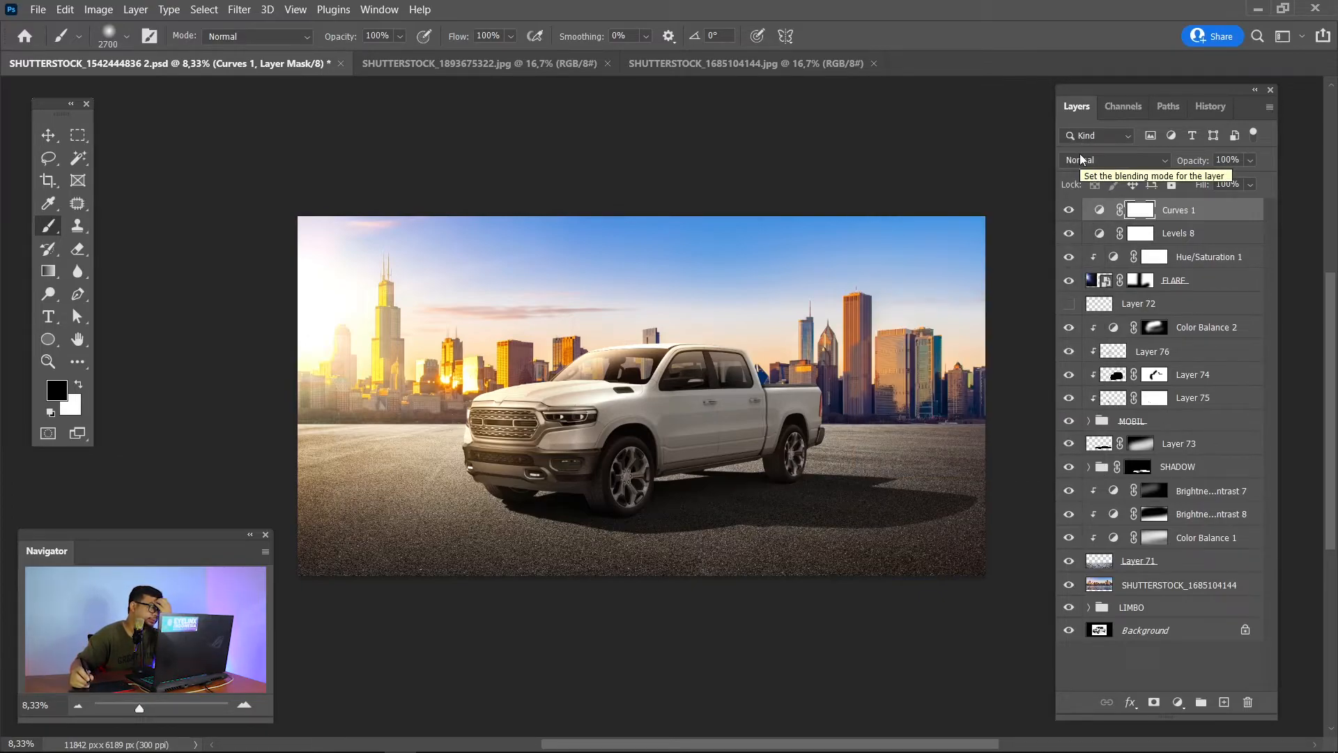
{"action": "left_click", "coordinate": [1205, 258]}
{"action": "left_click", "coordinate": [1182, 216]}
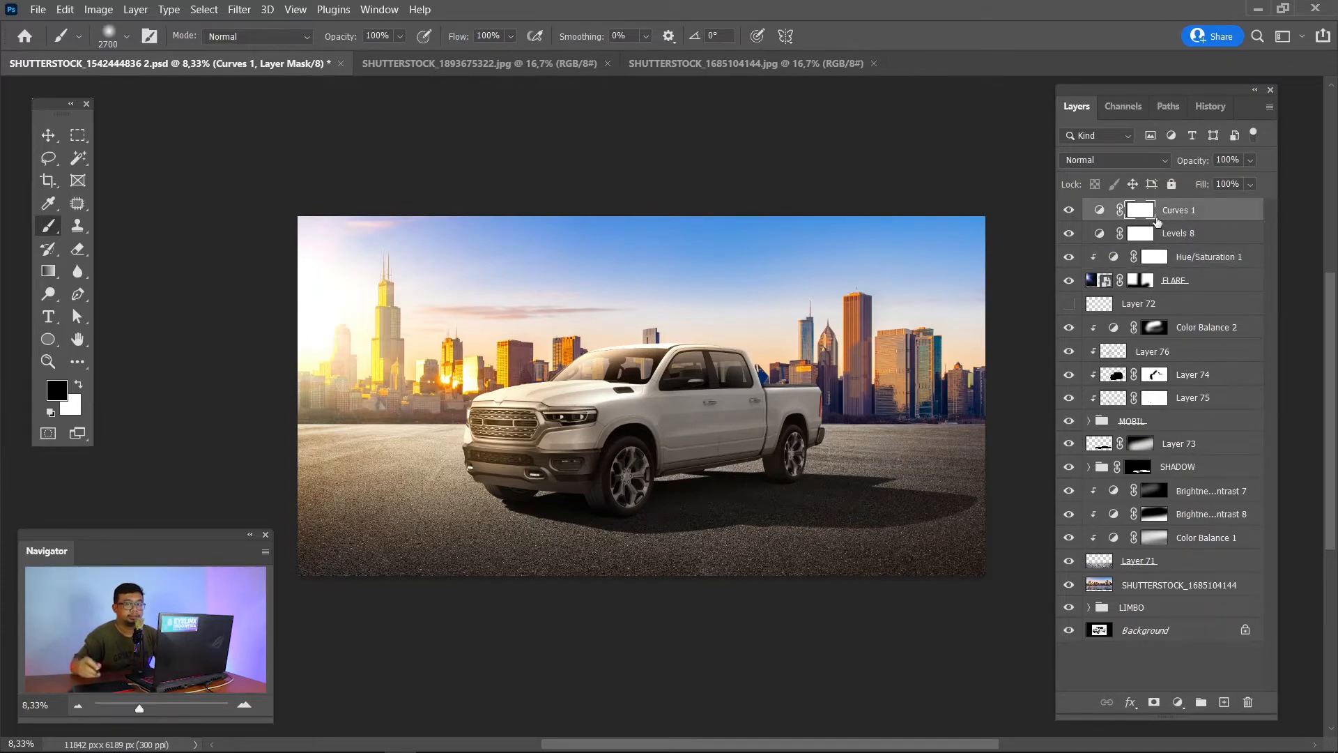
{"action": "key", "text": "Delete"}
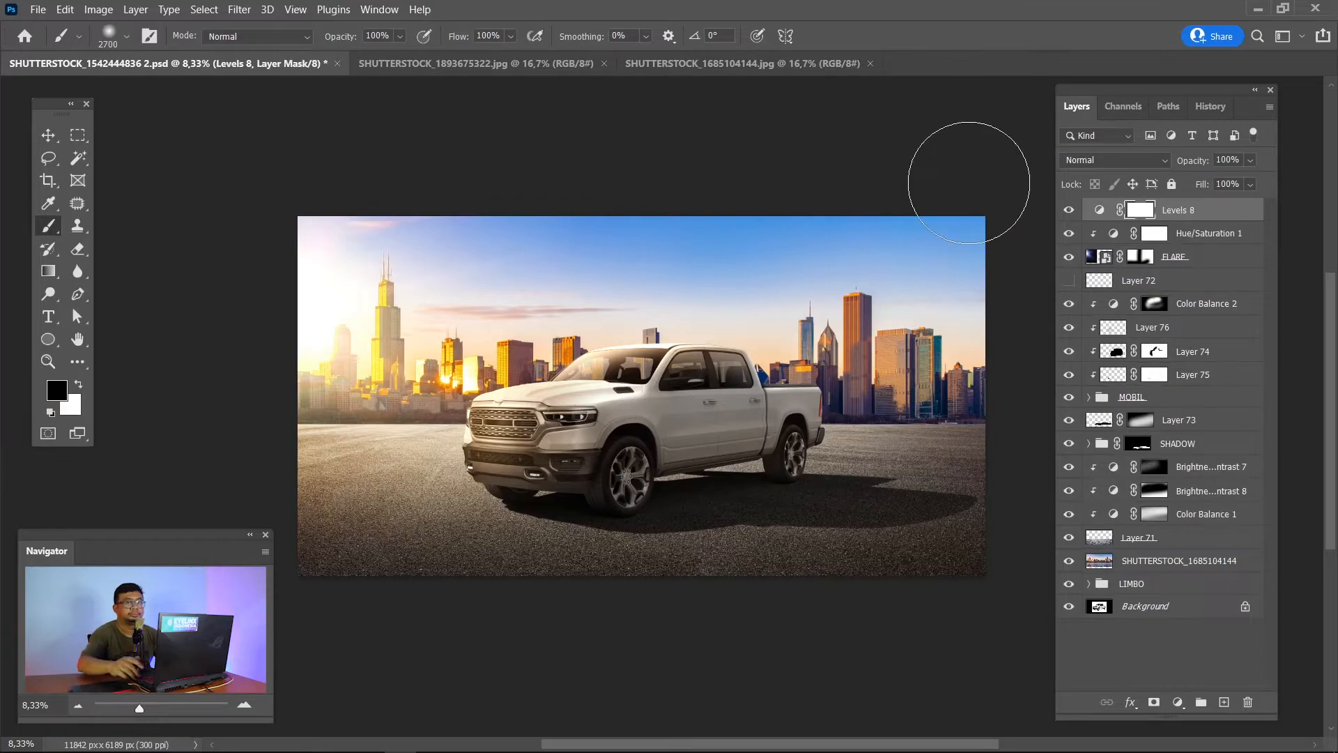
Add a Curves adjustment above the Levels layer and give its Red channel a gentle S-curve, lowering the shadows and raising the highlights slightly.
{"action": "left_click", "coordinate": [1177, 702]}
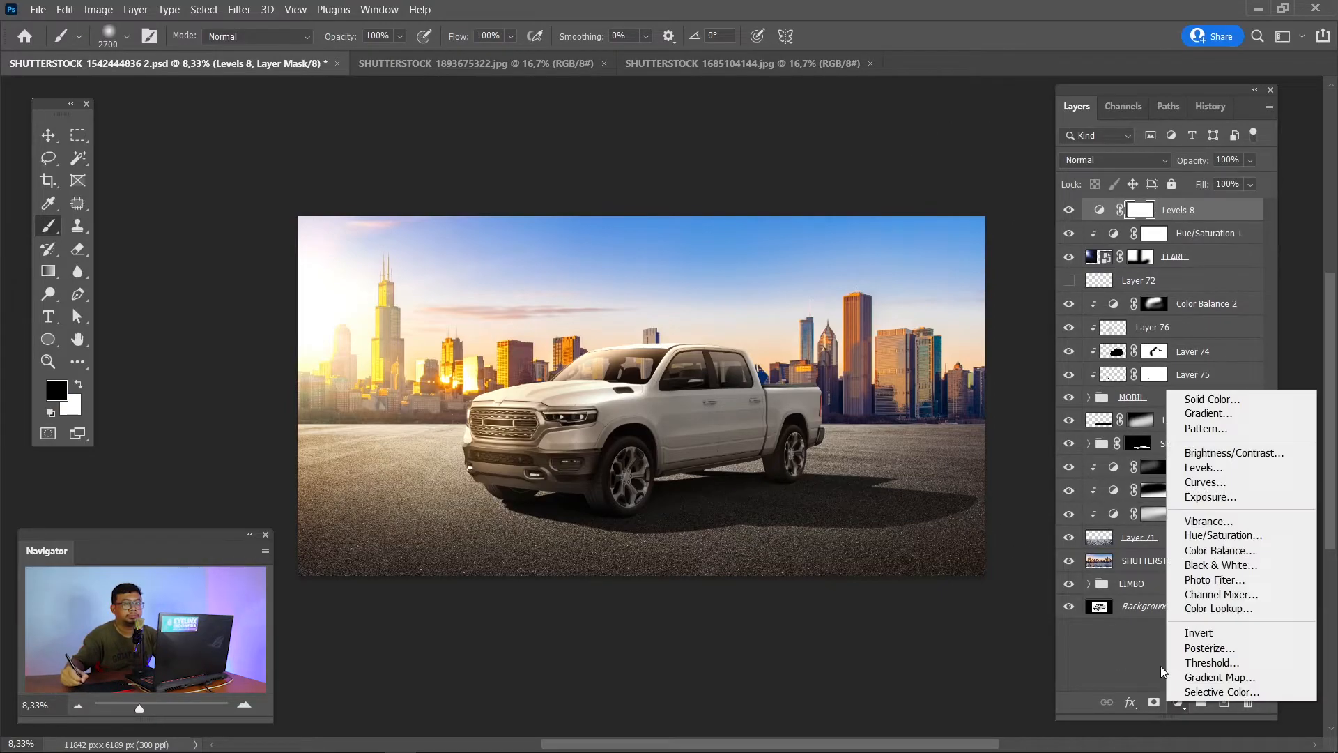
{"action": "left_click", "coordinate": [1225, 486]}
{"action": "left_click", "coordinate": [947, 241]}
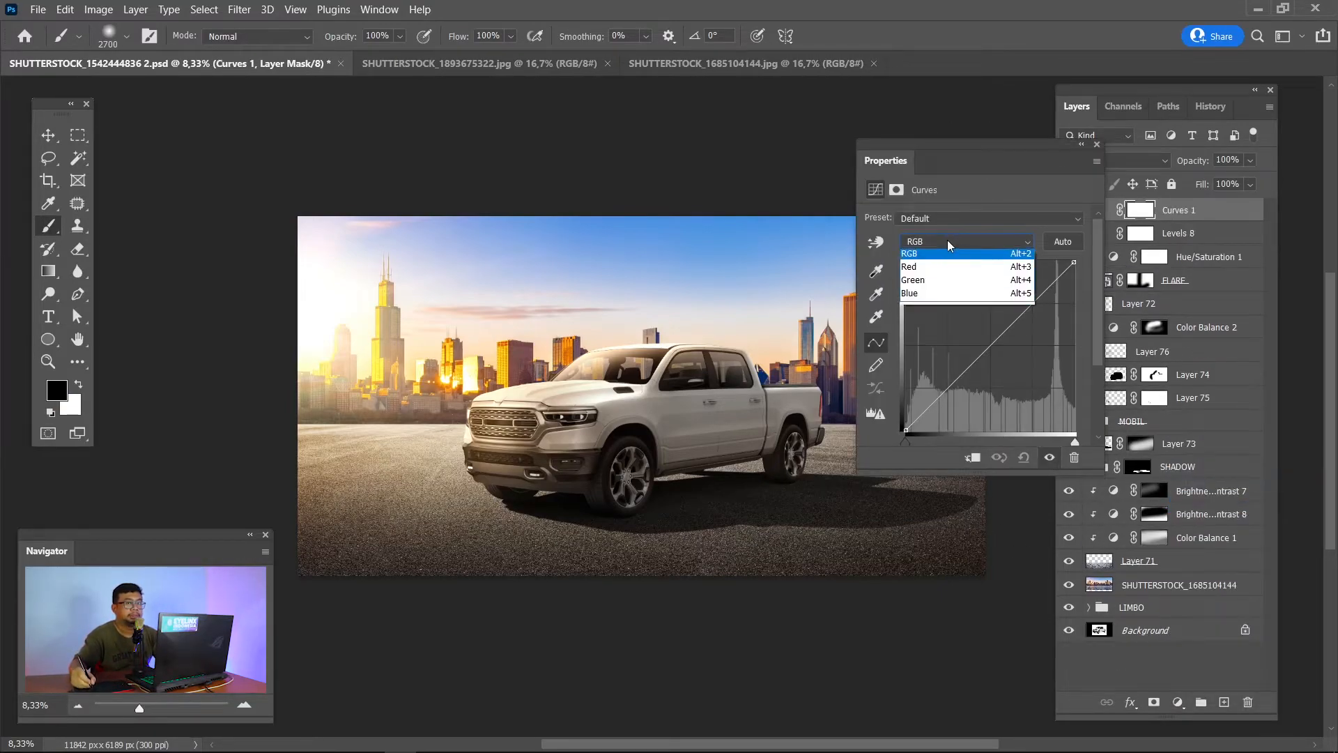
{"action": "left_click", "coordinate": [933, 275]}
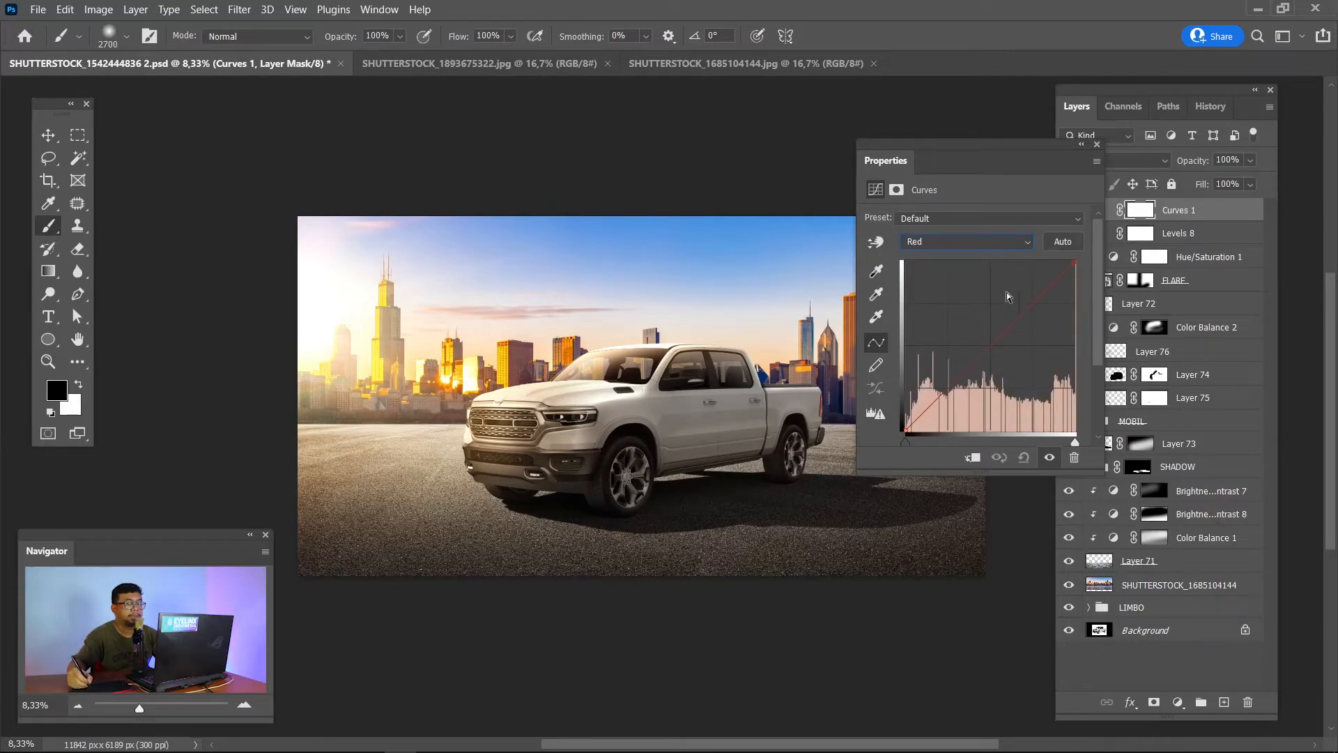
{"action": "left_click_drag", "start_coordinate": [992, 345], "coordinate": [1078, 250]}
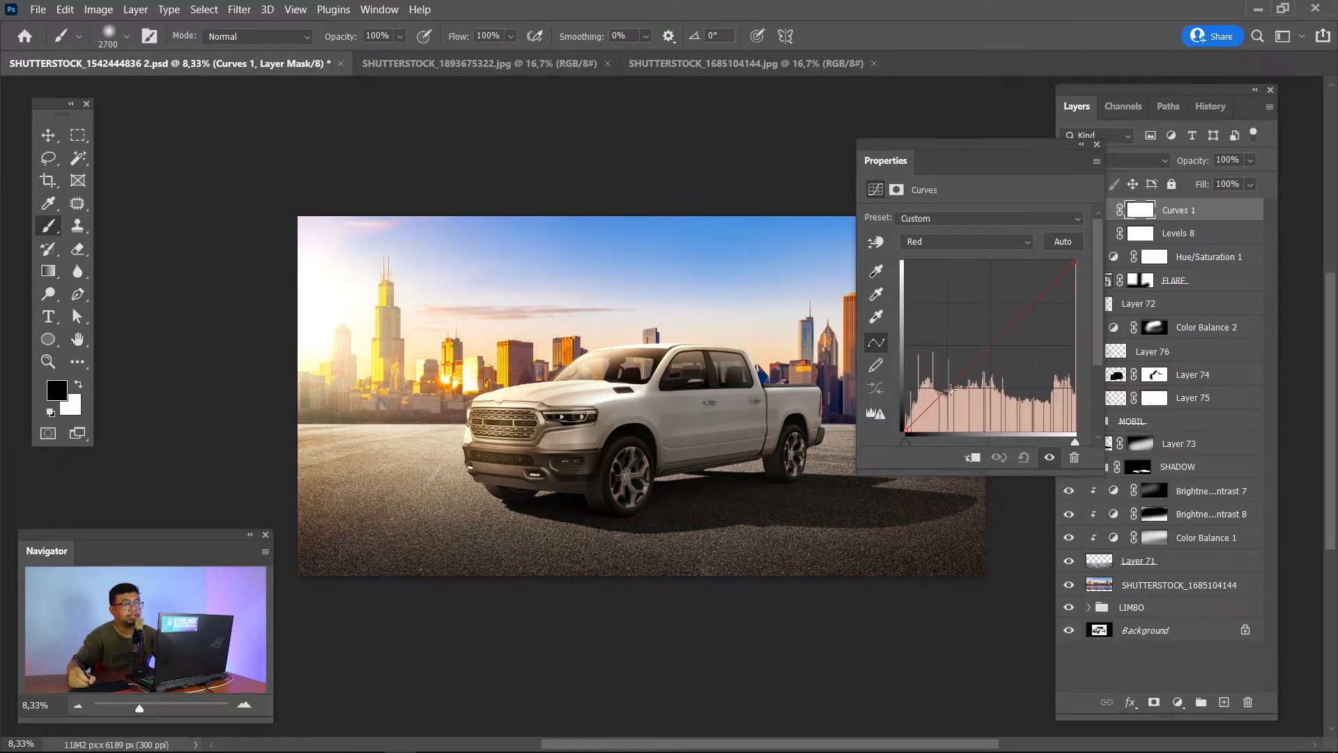
{"action": "left_click_drag", "start_coordinate": [950, 388], "coordinate": [950, 392]}
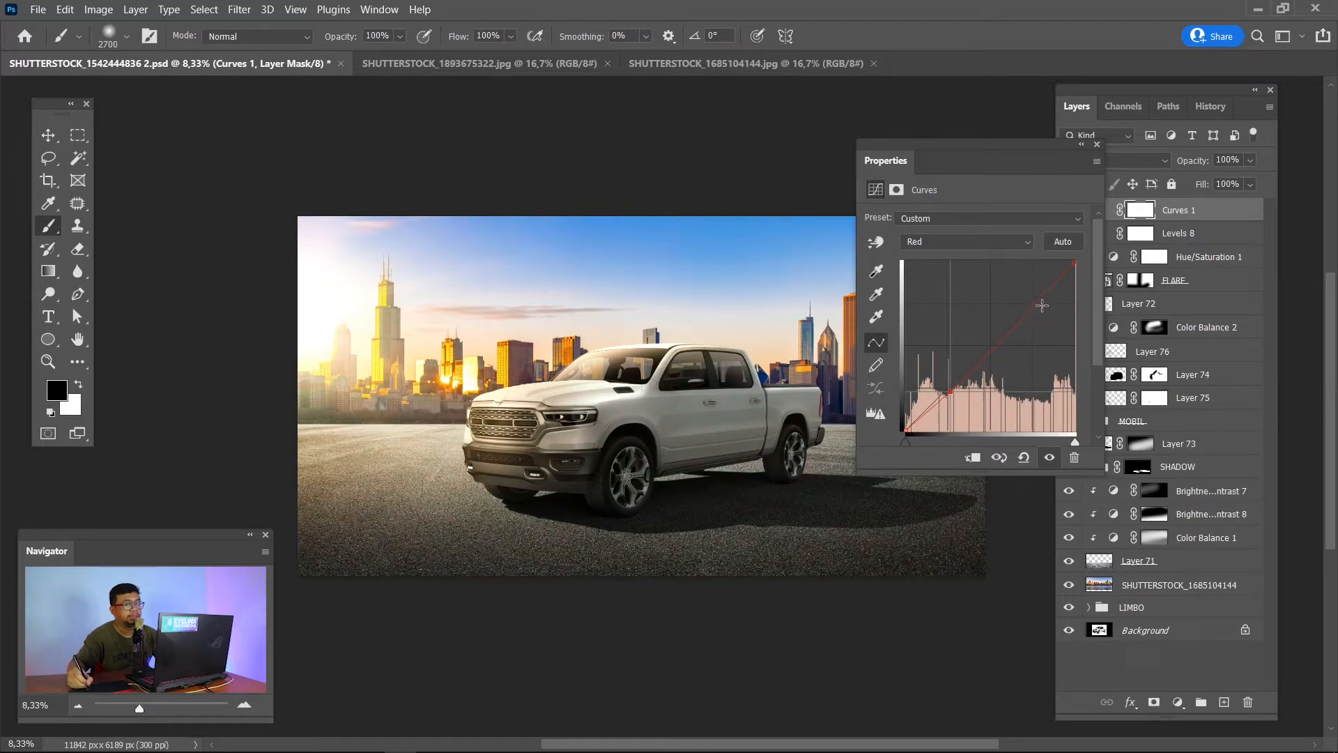
{"action": "left_click_drag", "start_coordinate": [1034, 302], "coordinate": [1030, 302]}
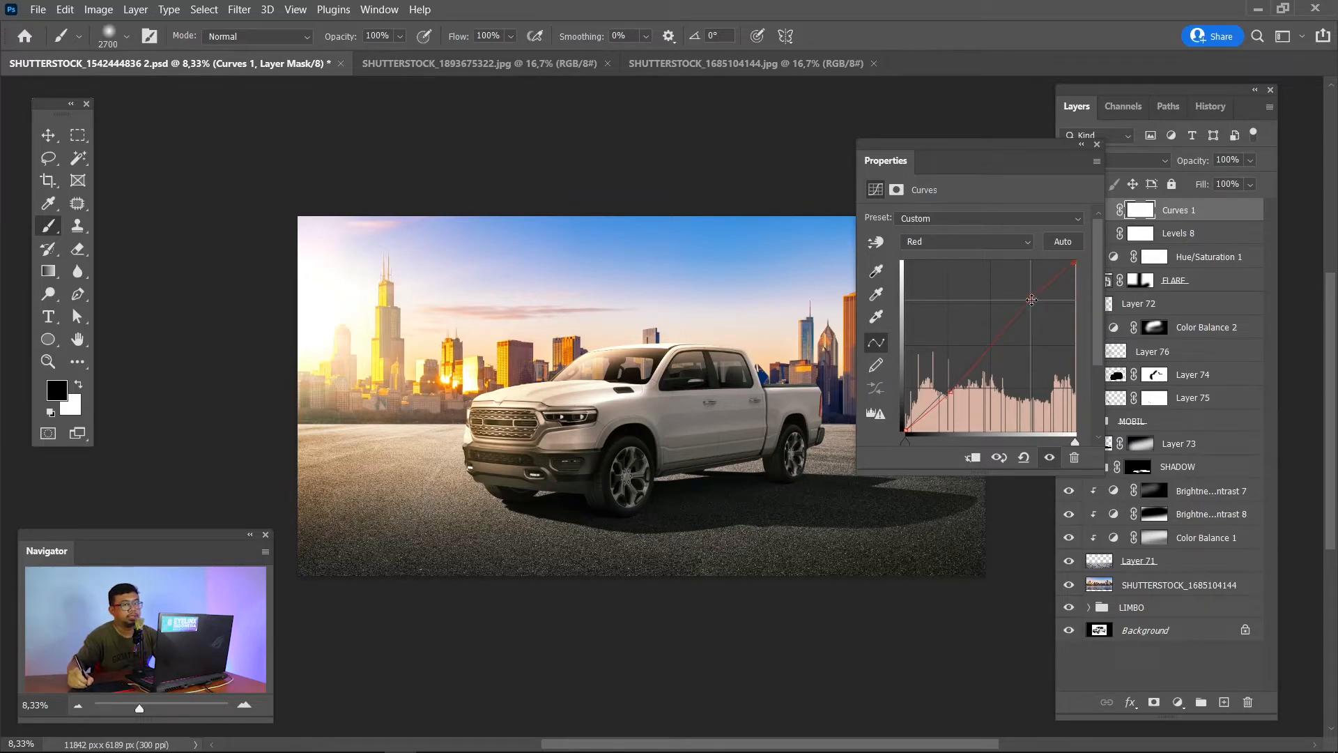
Bend the Blue channel of the Curves adjustment, lifting the shadows and lowering the highlights slightly for bluer darks and warmer lights.
{"action": "left_click", "coordinate": [977, 241]}
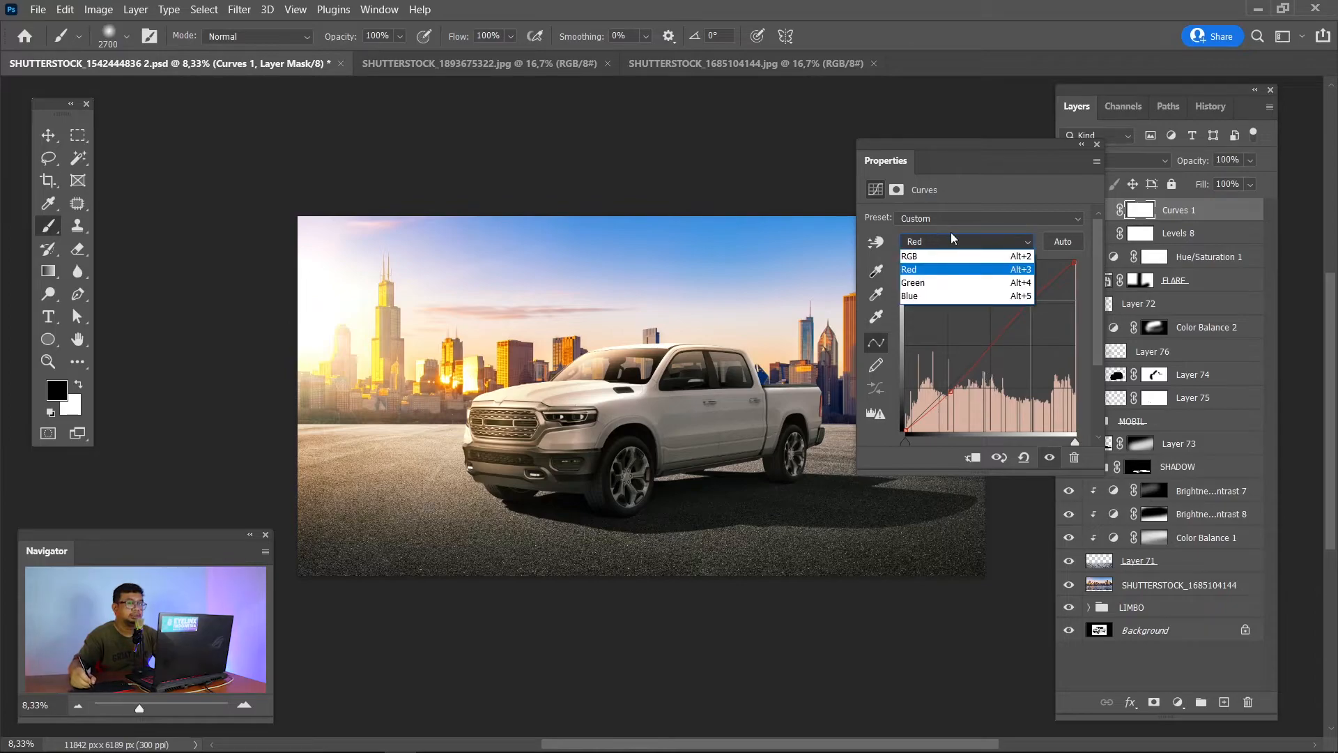
{"action": "left_click", "coordinate": [942, 301]}
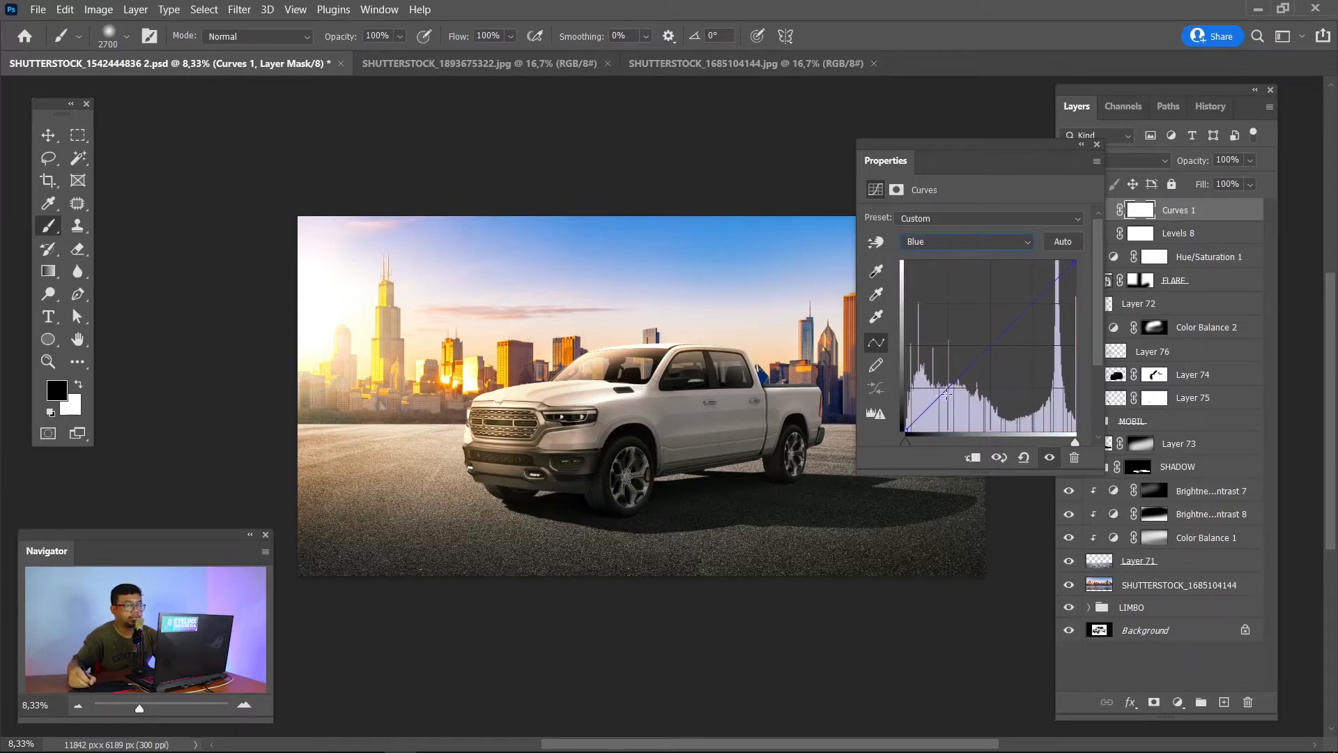
{"action": "left_click_drag", "start_coordinate": [947, 388], "coordinate": [950, 395]}
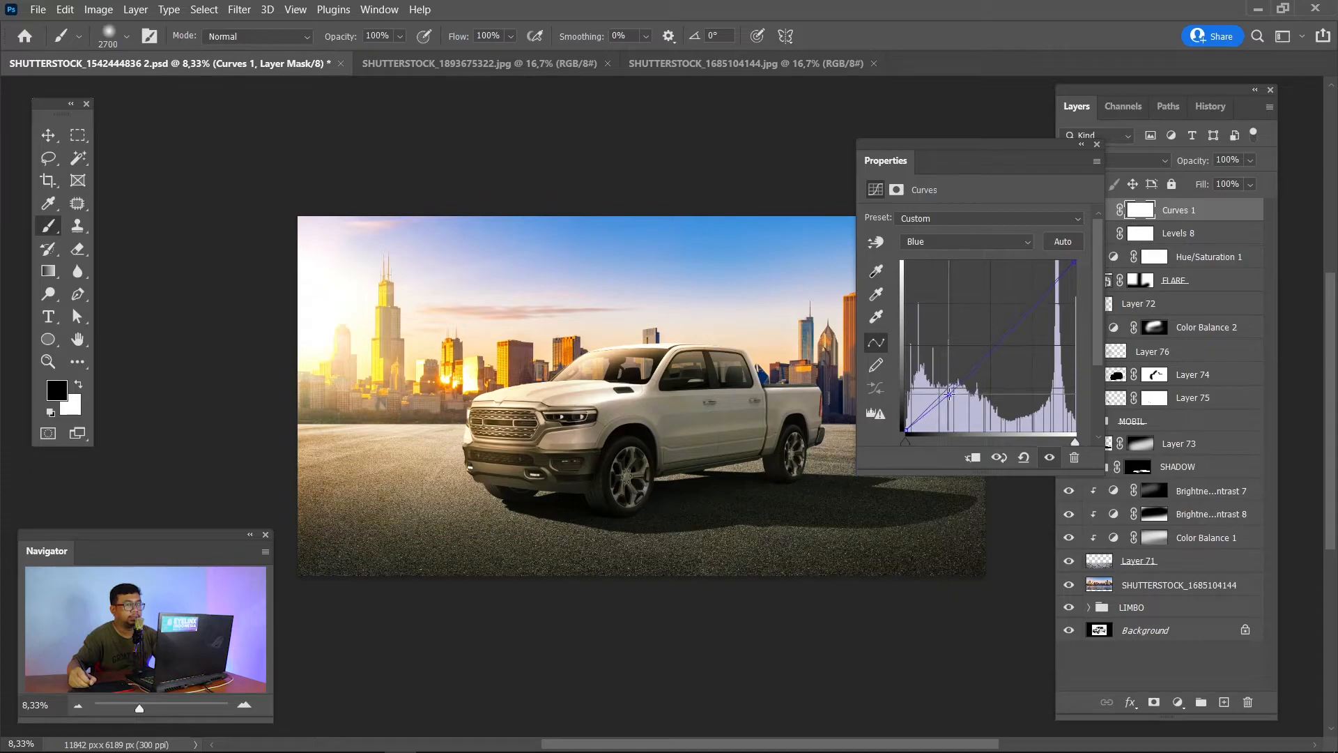
{"action": "left_click", "coordinate": [1032, 300]}
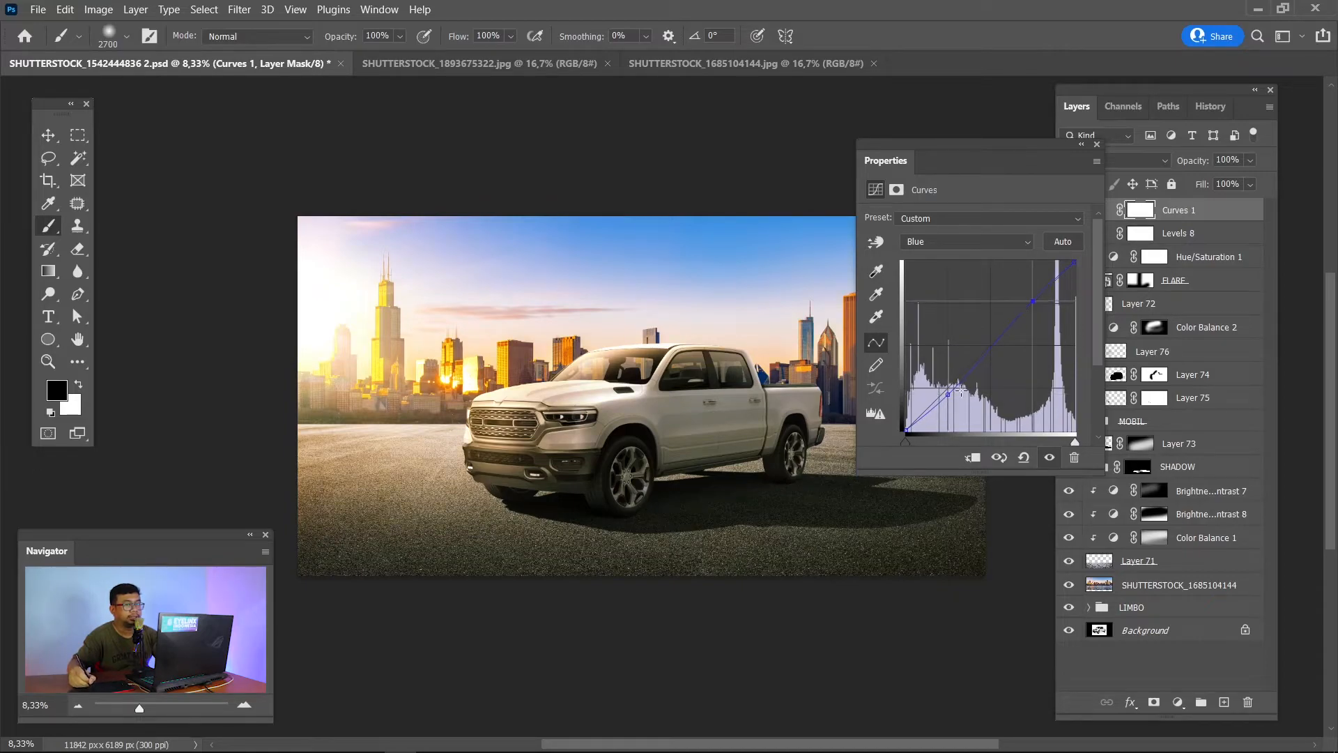
{"action": "left_click_drag", "start_coordinate": [947, 394], "coordinate": [943, 389]}
{"action": "left_click_drag", "start_coordinate": [1031, 309], "coordinate": [1038, 302]}
{"action": "left_click_drag", "start_coordinate": [939, 390], "coordinate": [938, 384]}
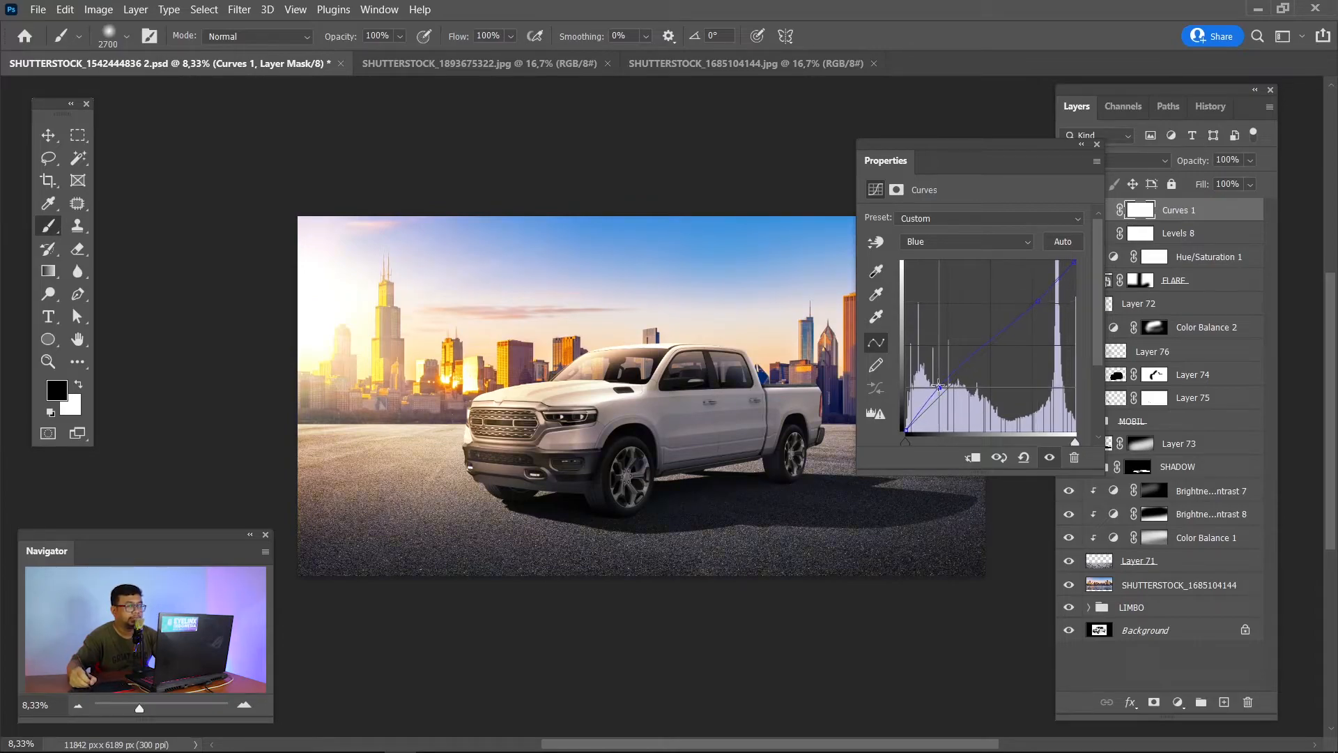
{"action": "left_click", "coordinate": [1038, 301]}
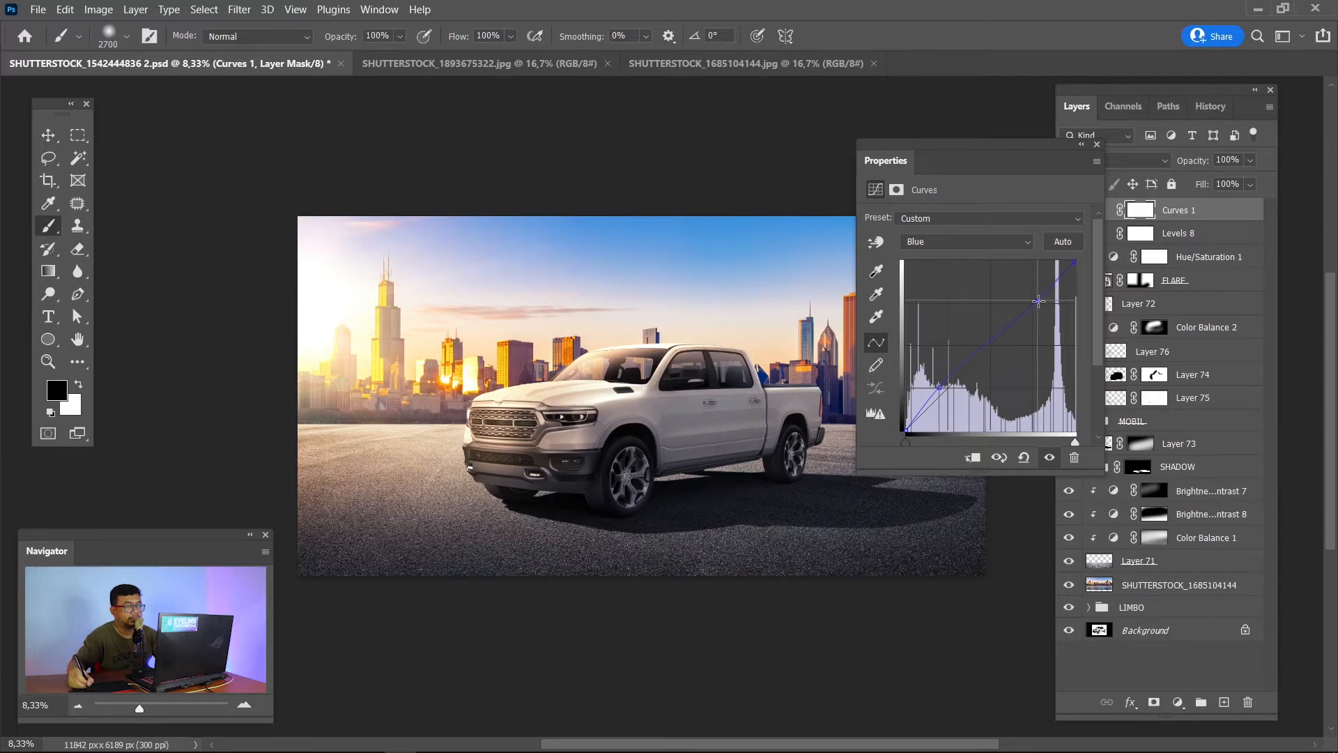
{"action": "left_click_drag", "start_coordinate": [1038, 301], "coordinate": [1041, 302]}
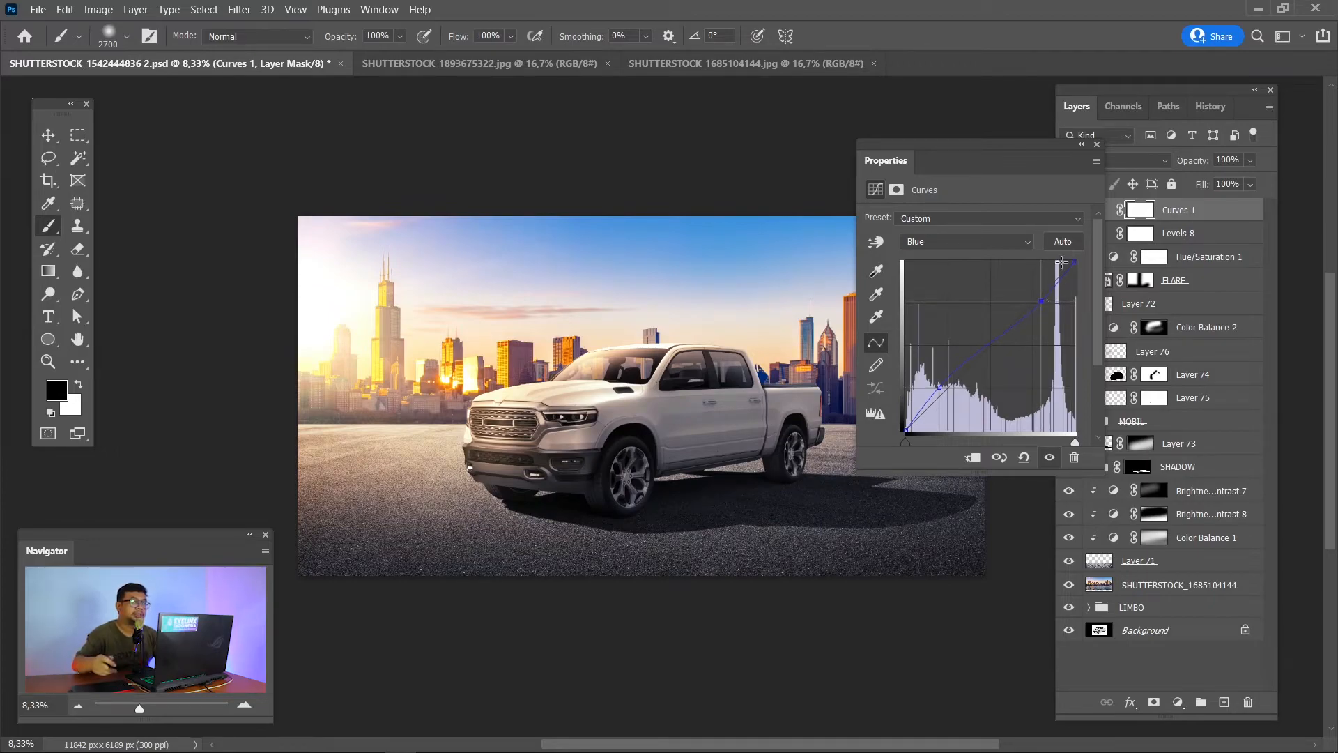
{"action": "key", "text": "ctrl+plus"}
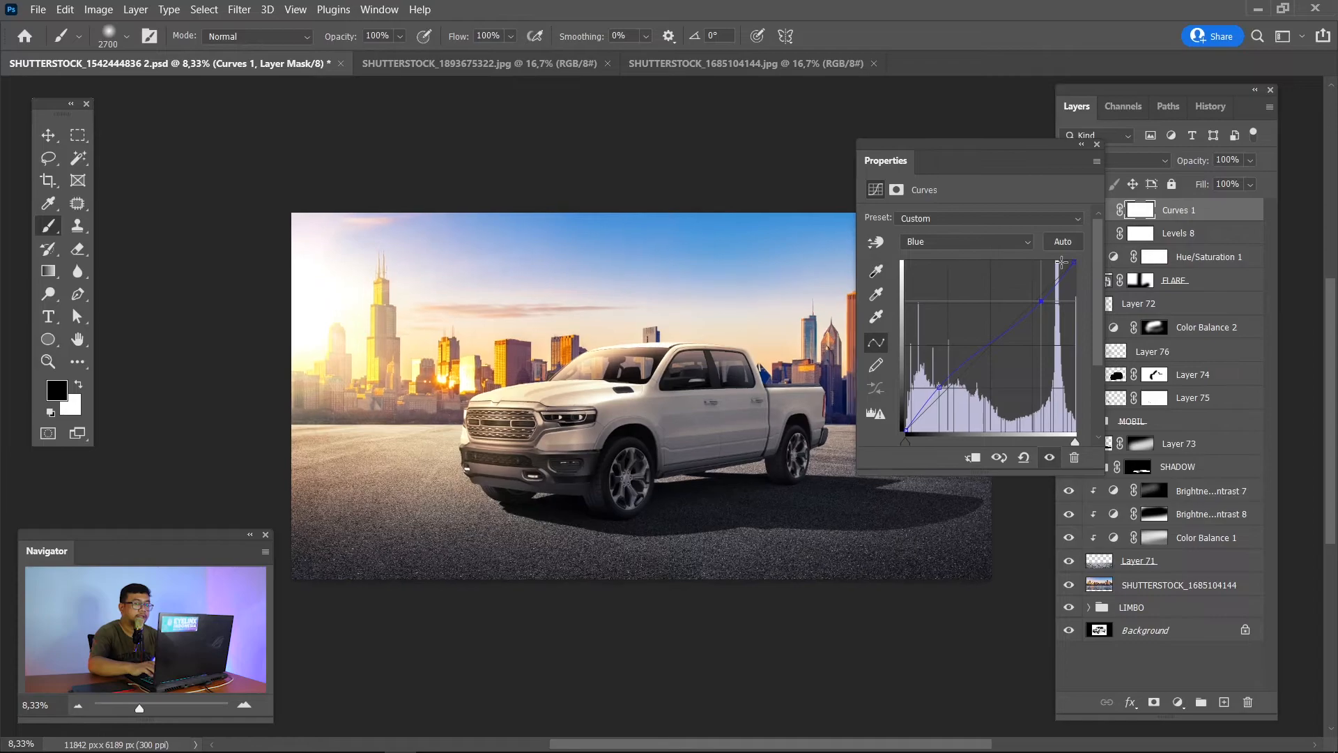
{"action": "key", "text": "ctrl+minus"}
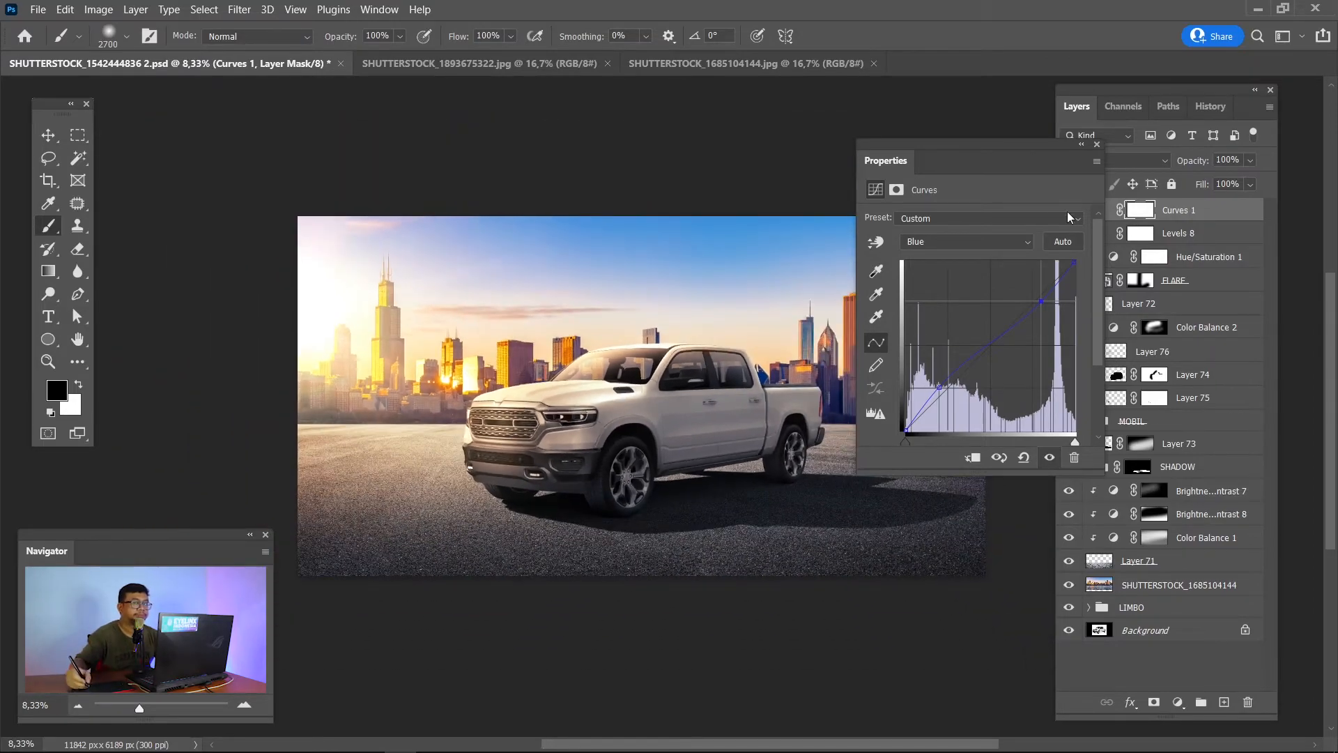
{"action": "left_click", "coordinate": [1098, 144]}
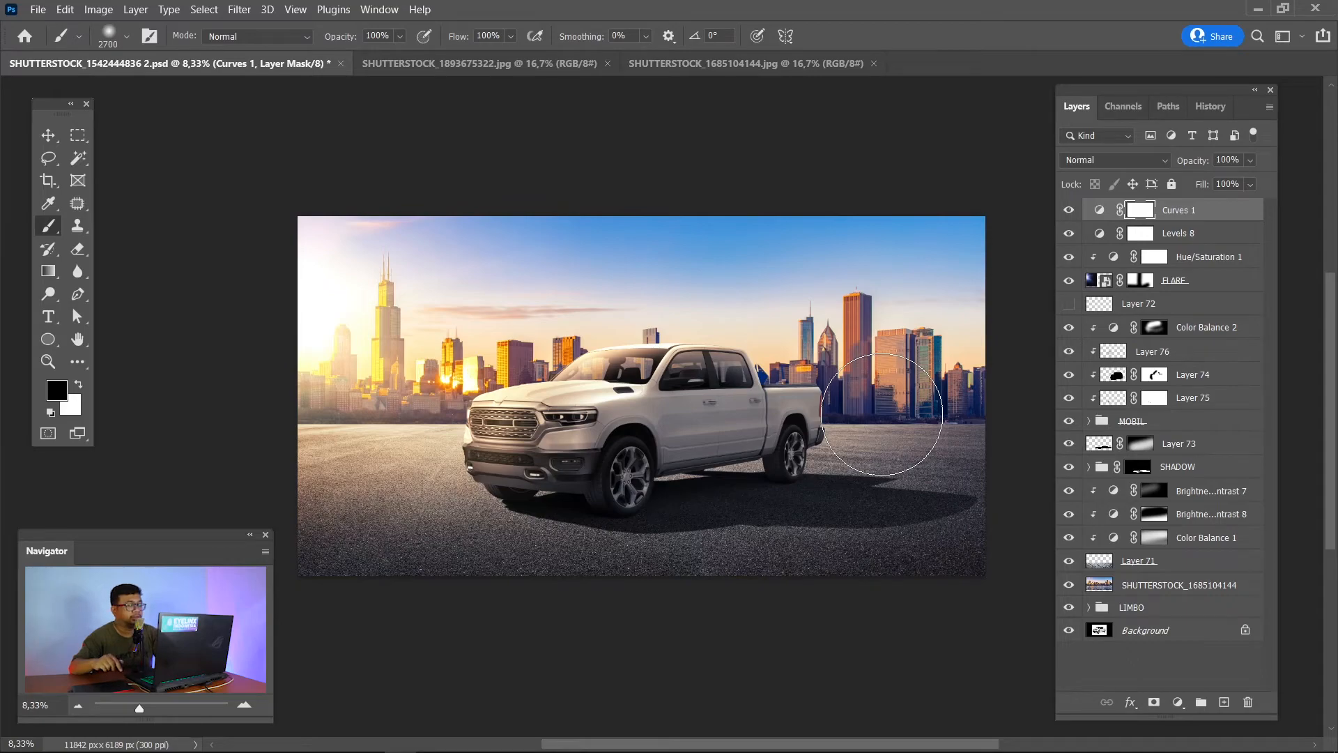
Show the composite in full-screen mode, fit it to the screen and switch to the Move tool to inspect it.
{"action": "key", "text": "f"}
{"action": "key", "text": "f"}
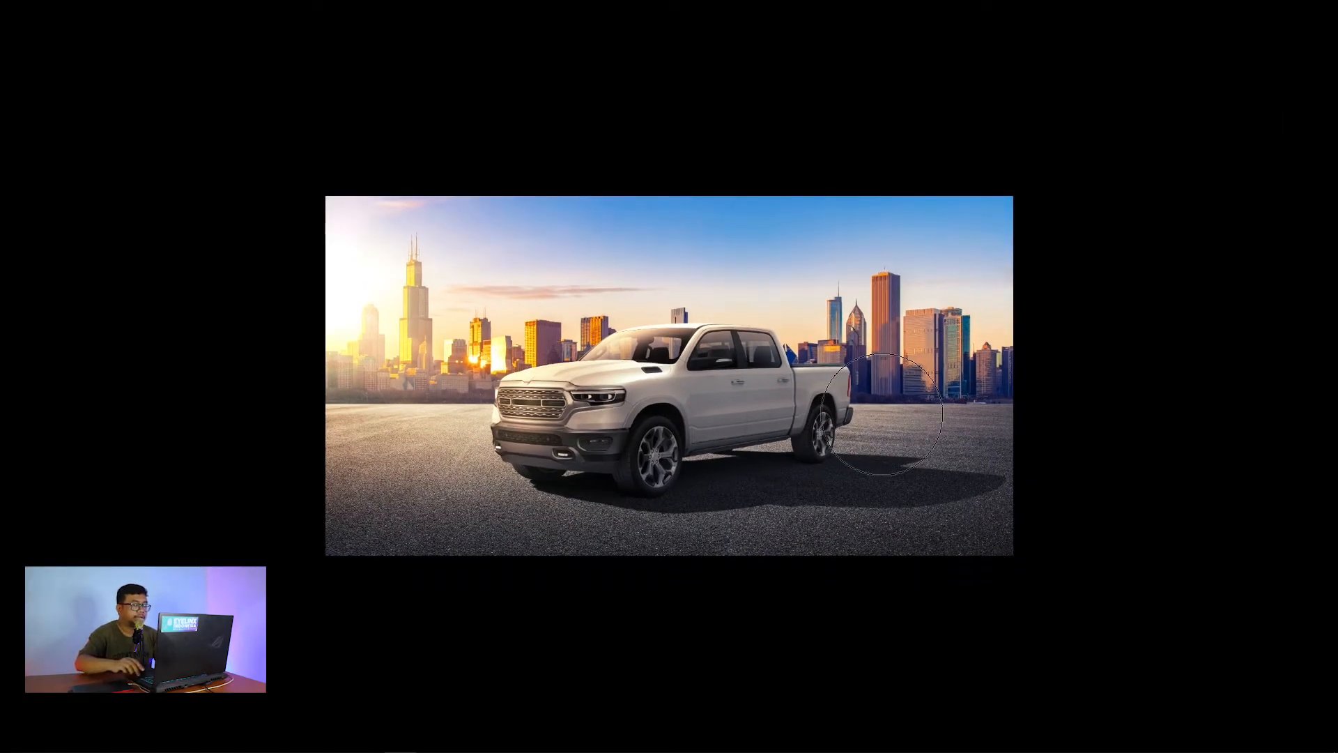
{"action": "key", "text": "ctrl+0"}
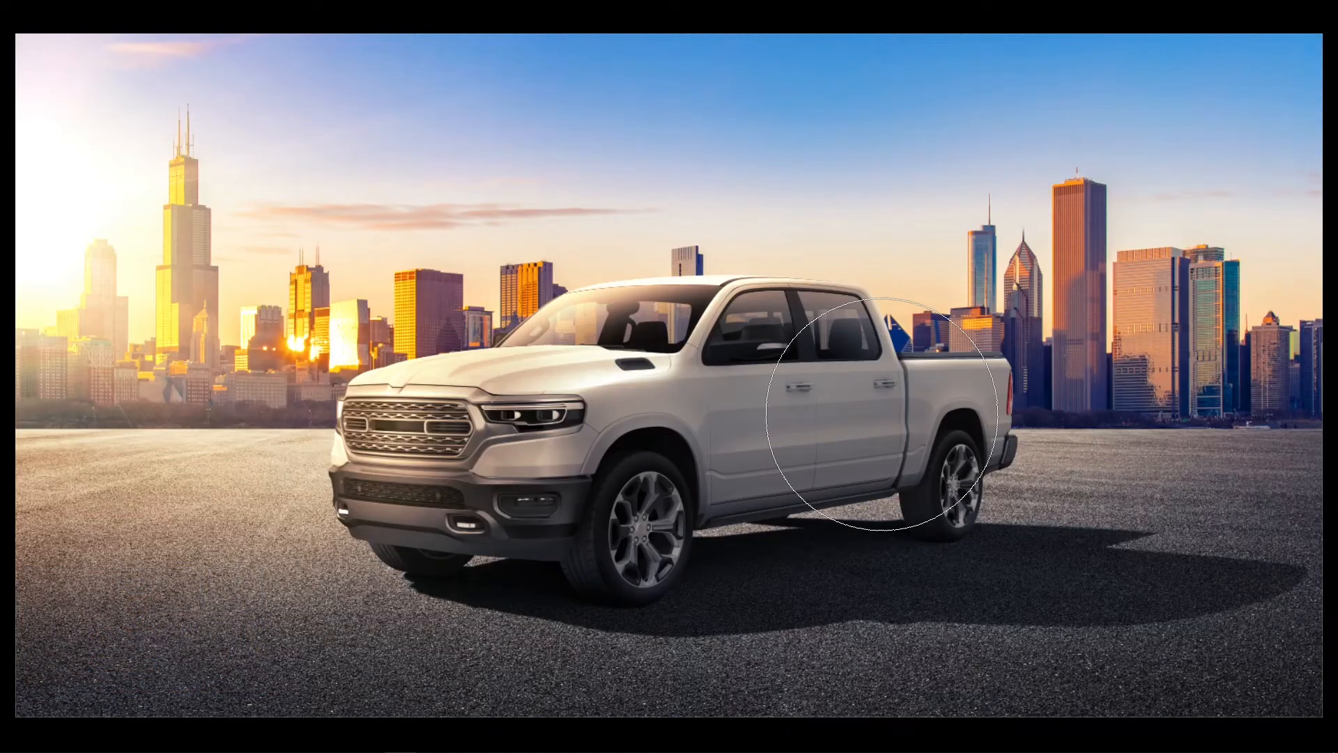
{"action": "key", "text": "v"}
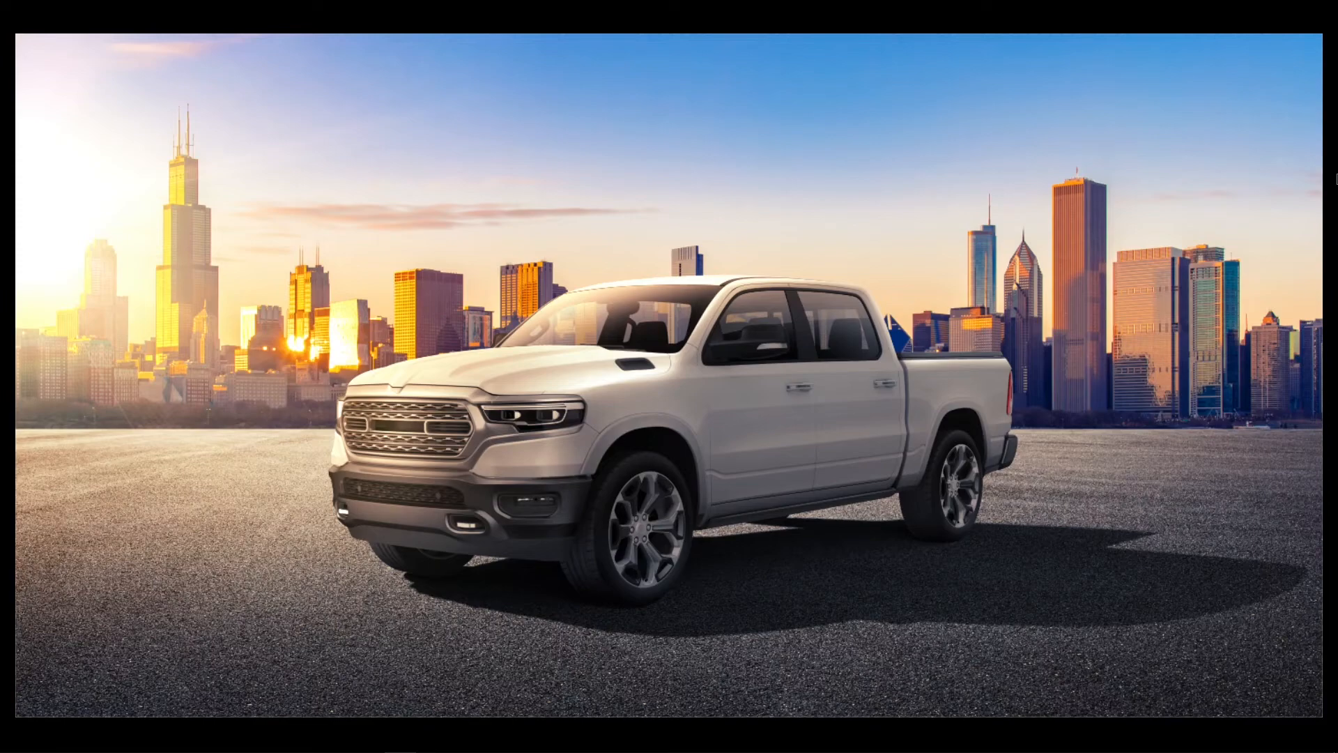